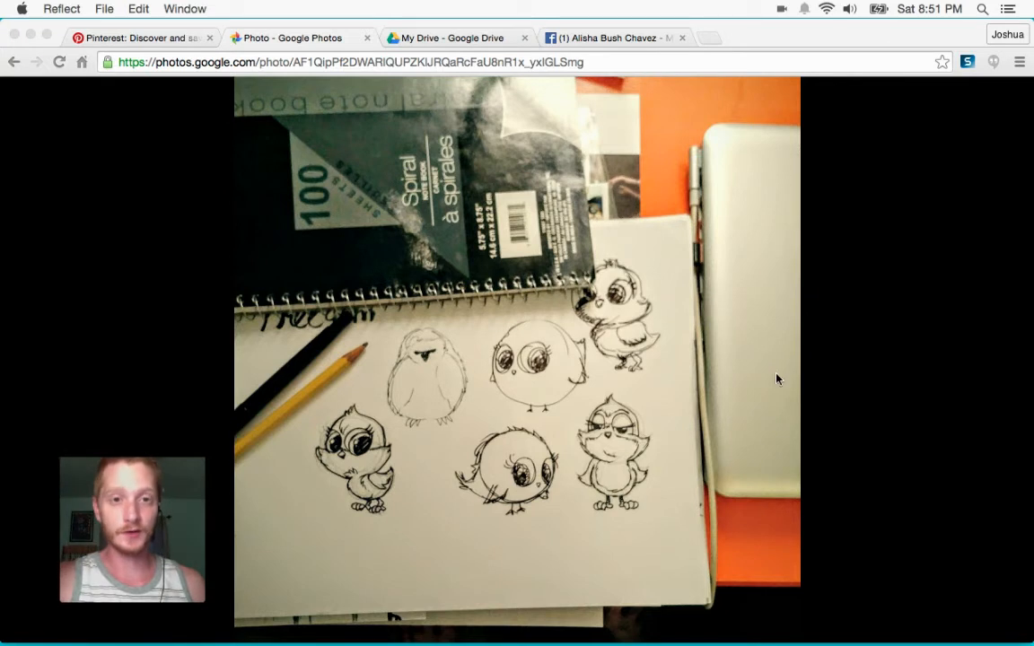
Step: Copy the photo of the hand-drawn baby bird sketches from Google Photos
right_click(500, 333)
click(590, 383)
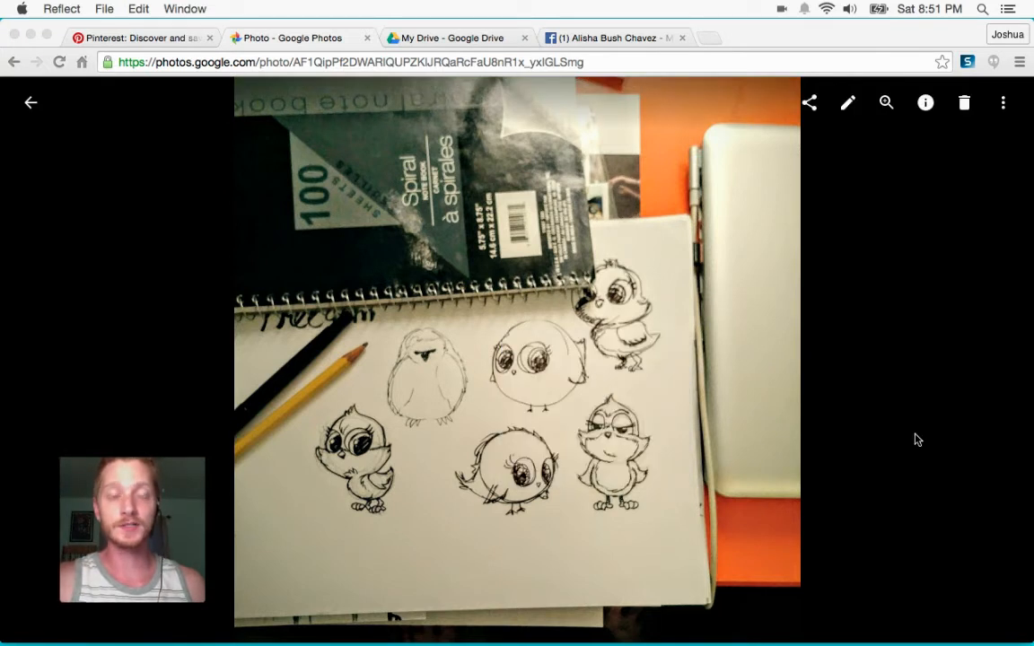
click(915, 438)
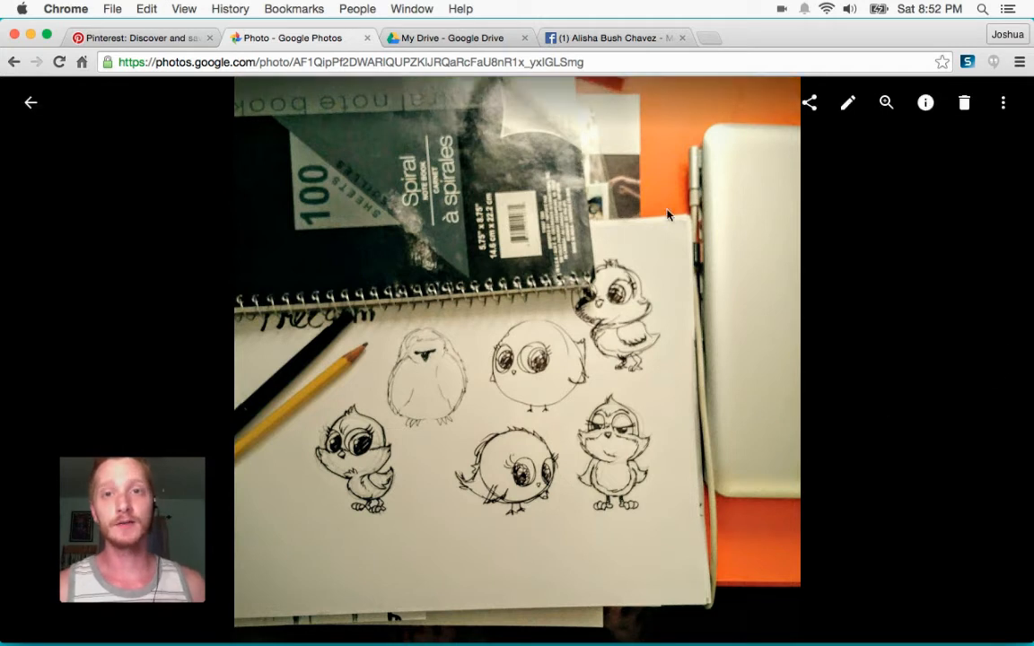
Step: Switch to Google Drive and open the Freedom Church Logos folder inside the PHOP folder under Clients
click(451, 38)
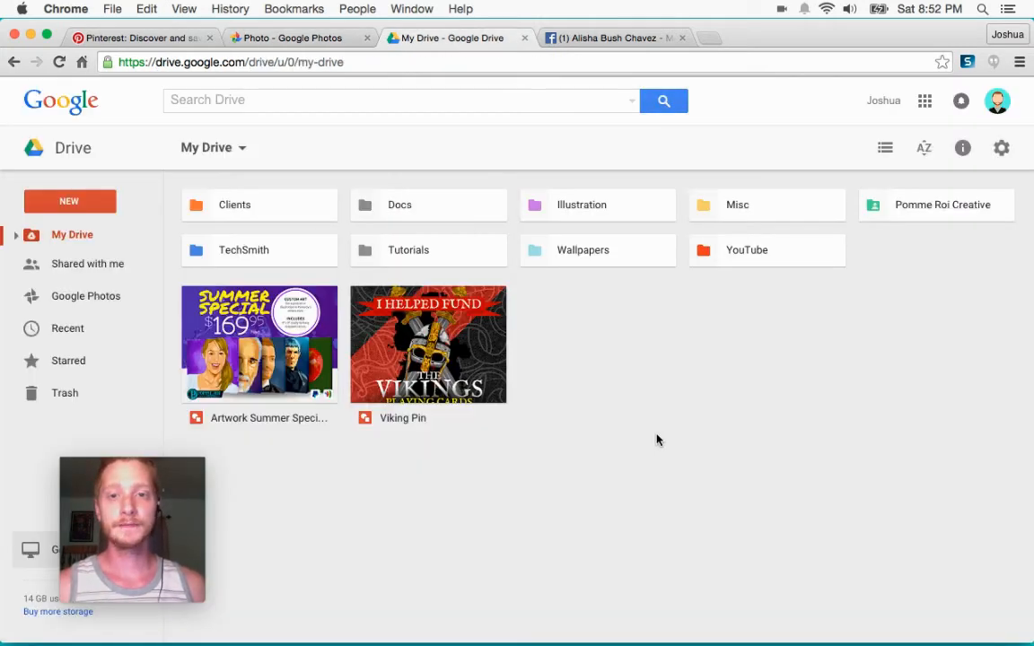
double_click(295, 212)
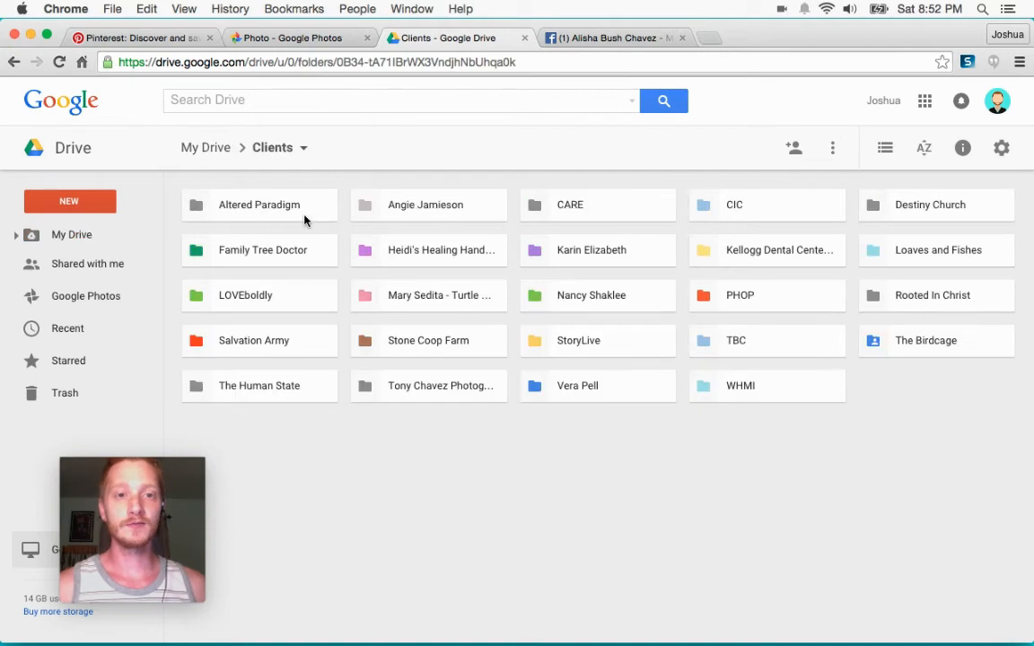
double_click(696, 304)
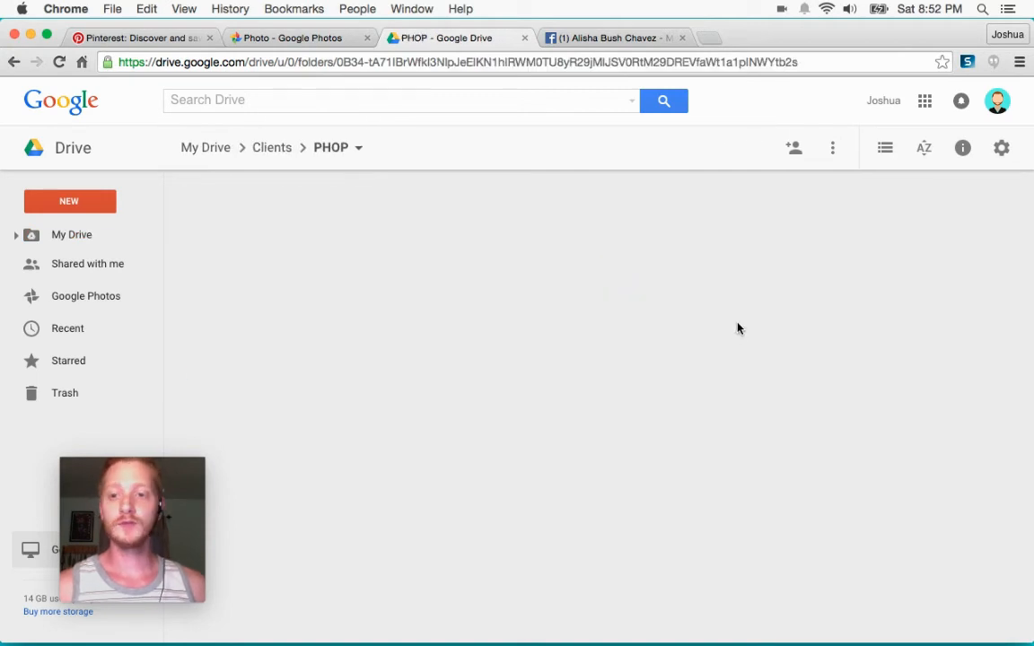
double_click(274, 205)
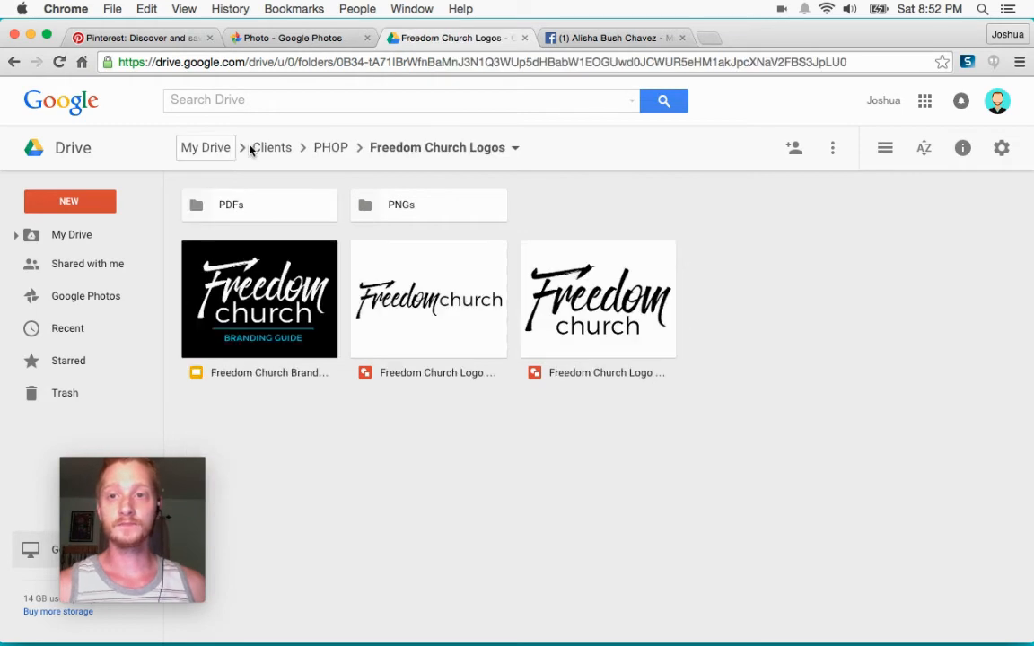
Step: Return to the PHOP folder and rename its Freedom Church Logos folder as Freedom Church
click(336, 151)
right_click(298, 207)
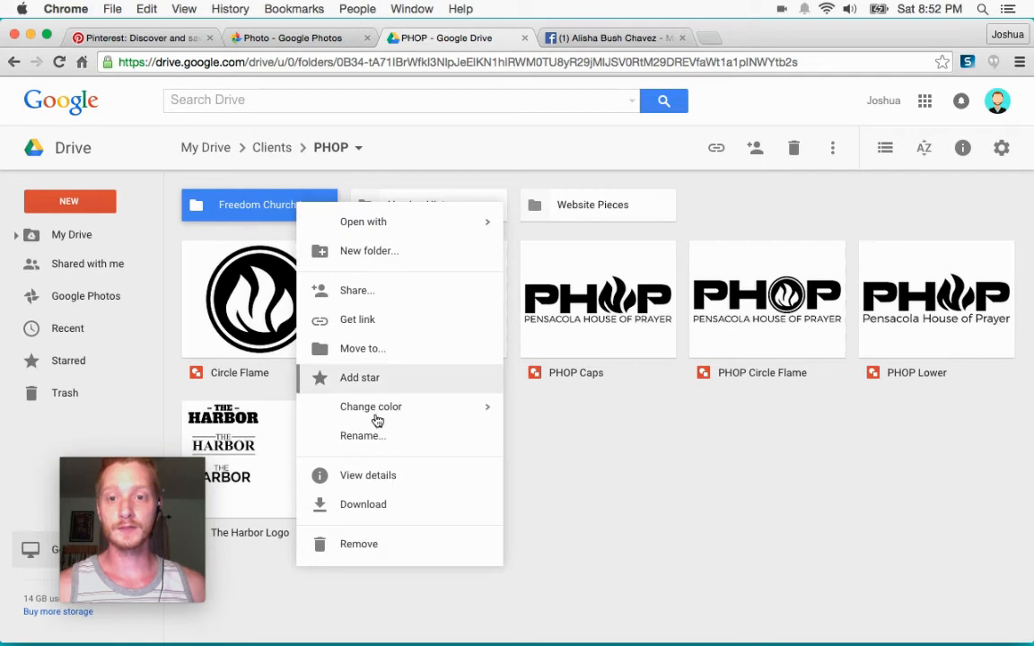
click(388, 440)
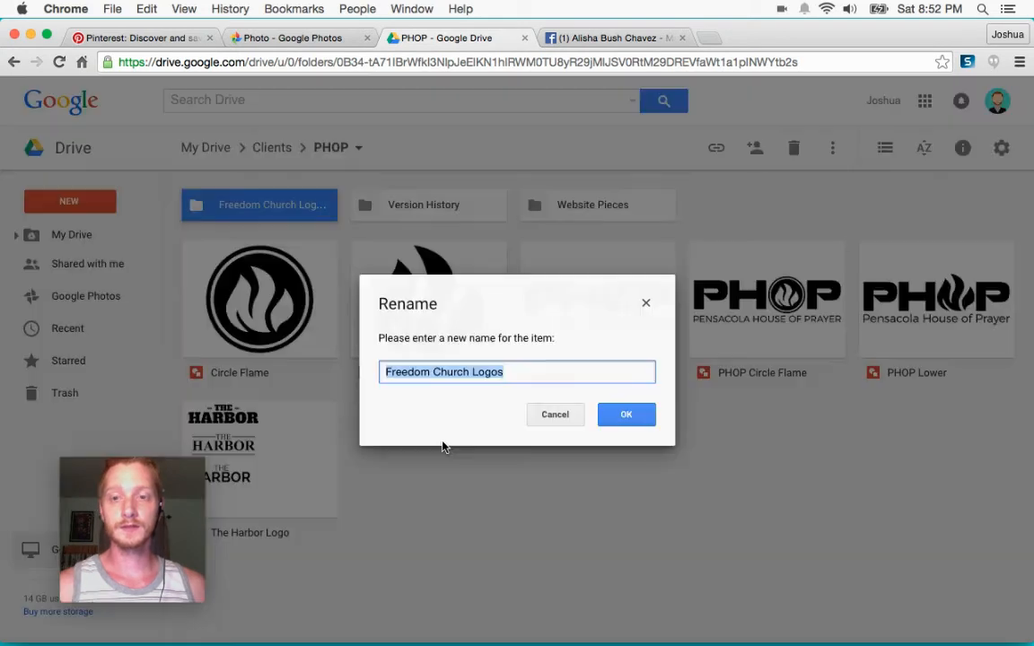
click(529, 377)
key(BackSpace)
key(BackSpace)
key(BackSpace)
key(BackSpace)
key(BackSpace)
key(BackSpace)
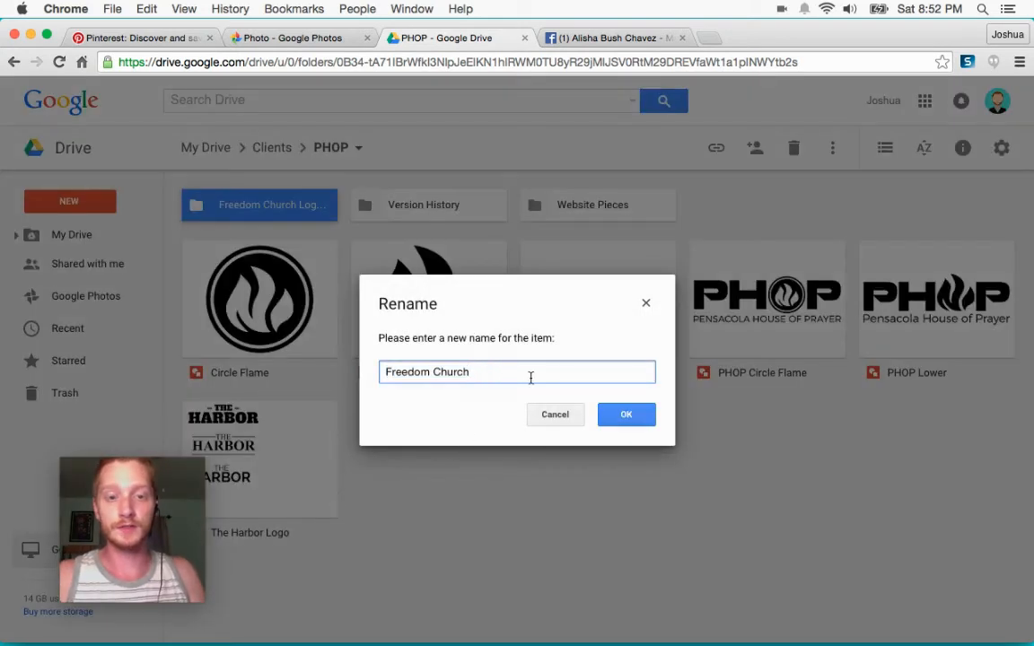
key(Return)
Step: Create a new folder named Nursary inside the Freedom Church folder
double_click(293, 205)
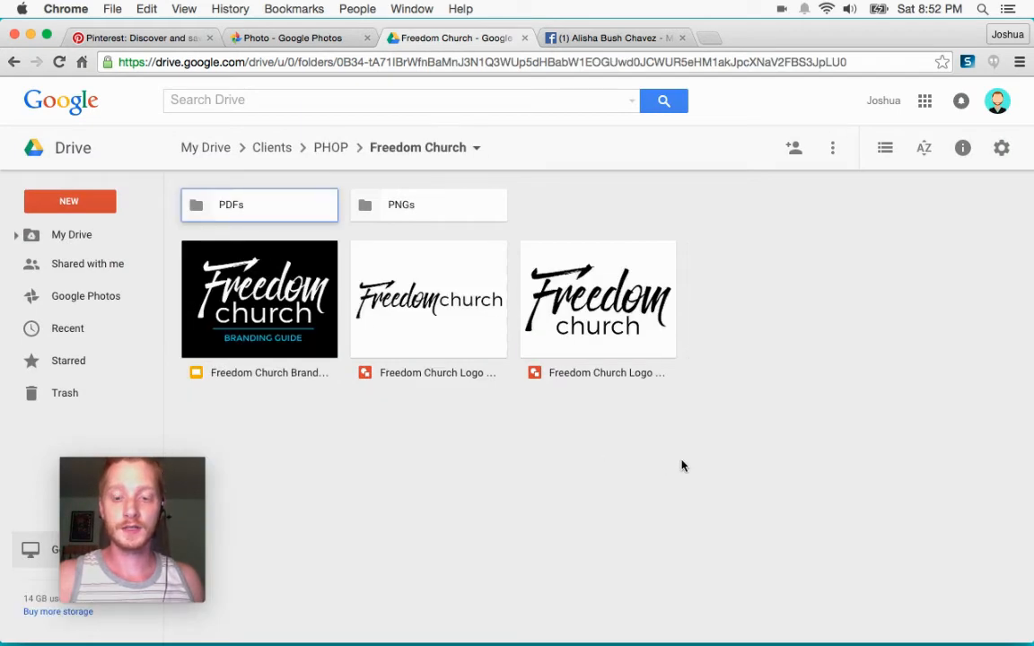
key(shift+f)
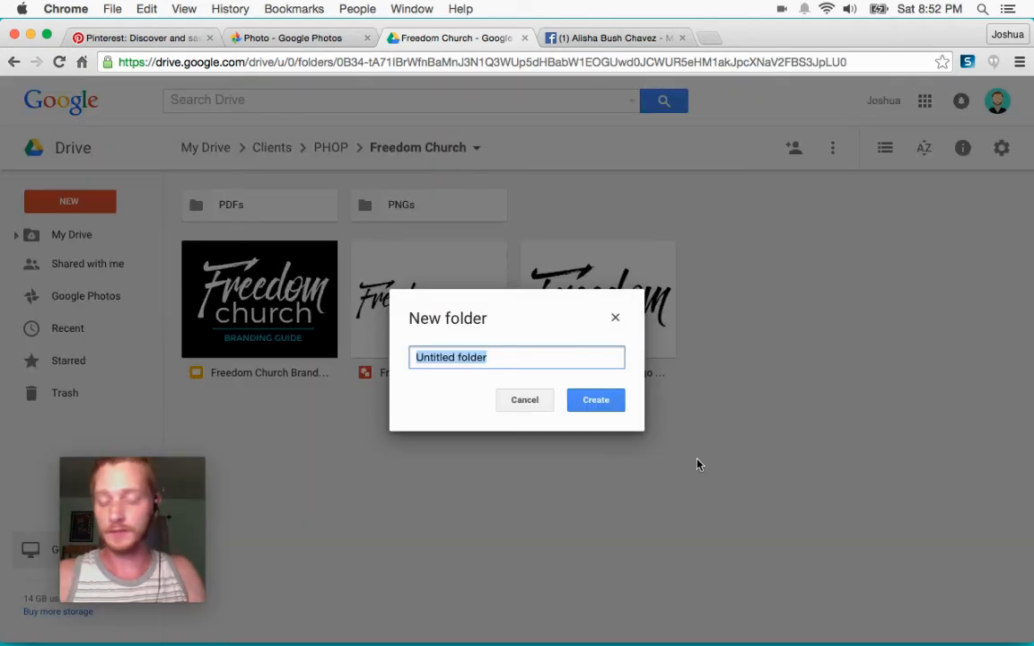
text(Nursery)
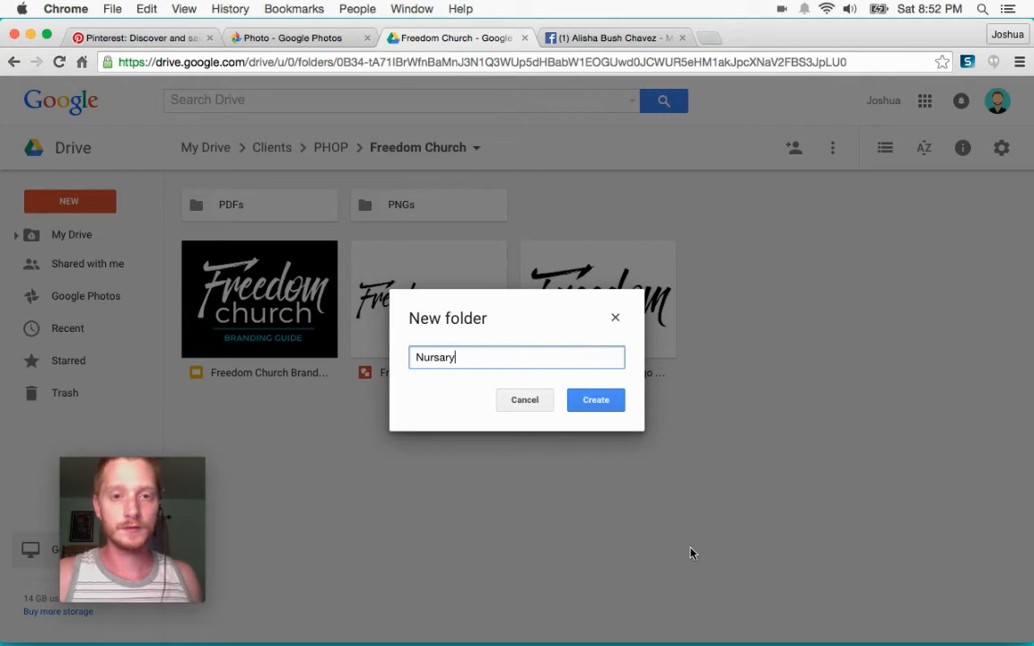
click(582, 400)
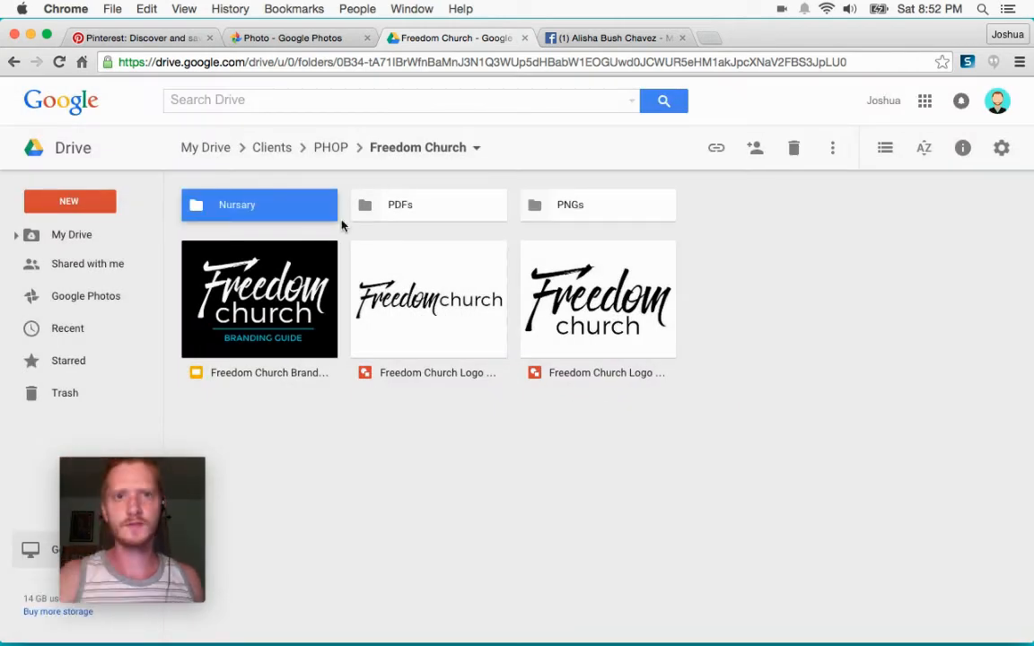
Step: Start a new Google drawing in the Nursary folder and paste the copied bird sketch photo onto its canvas
double_click(279, 214)
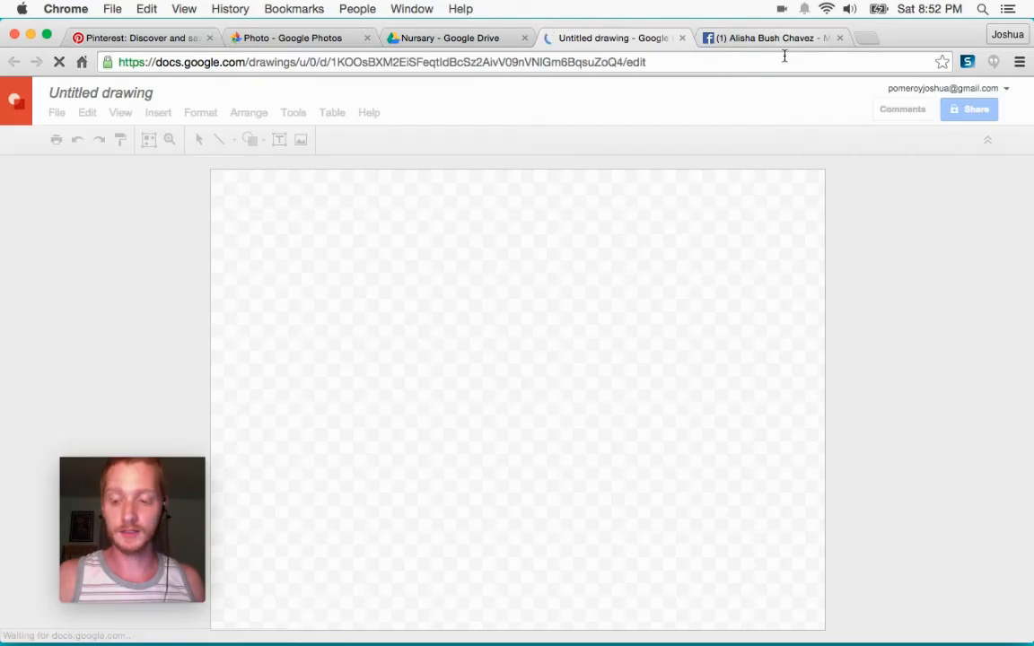
click(790, 40)
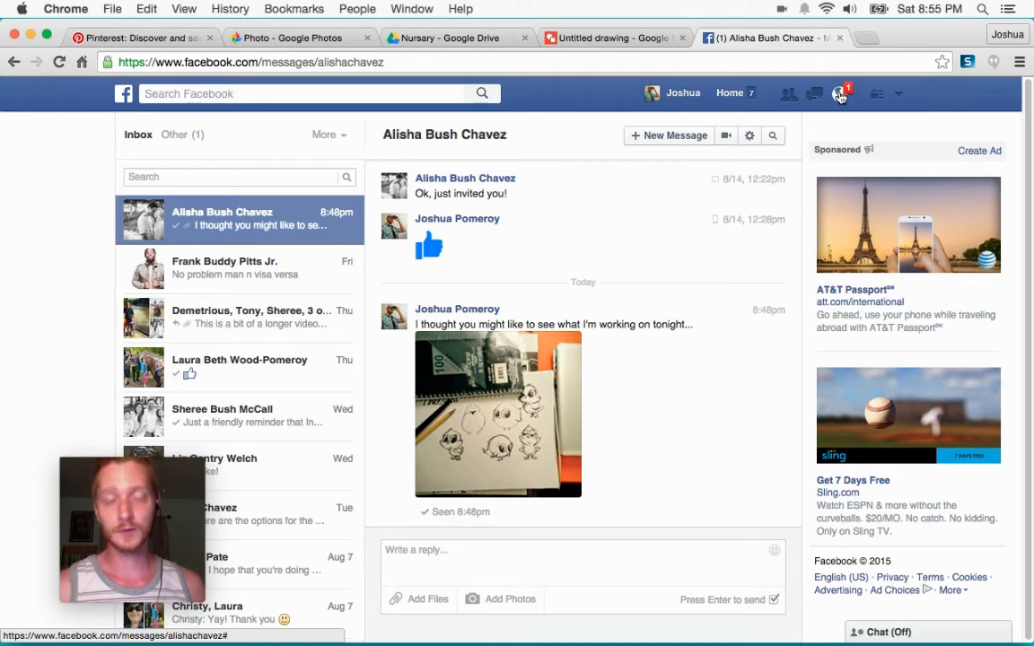
click(624, 41)
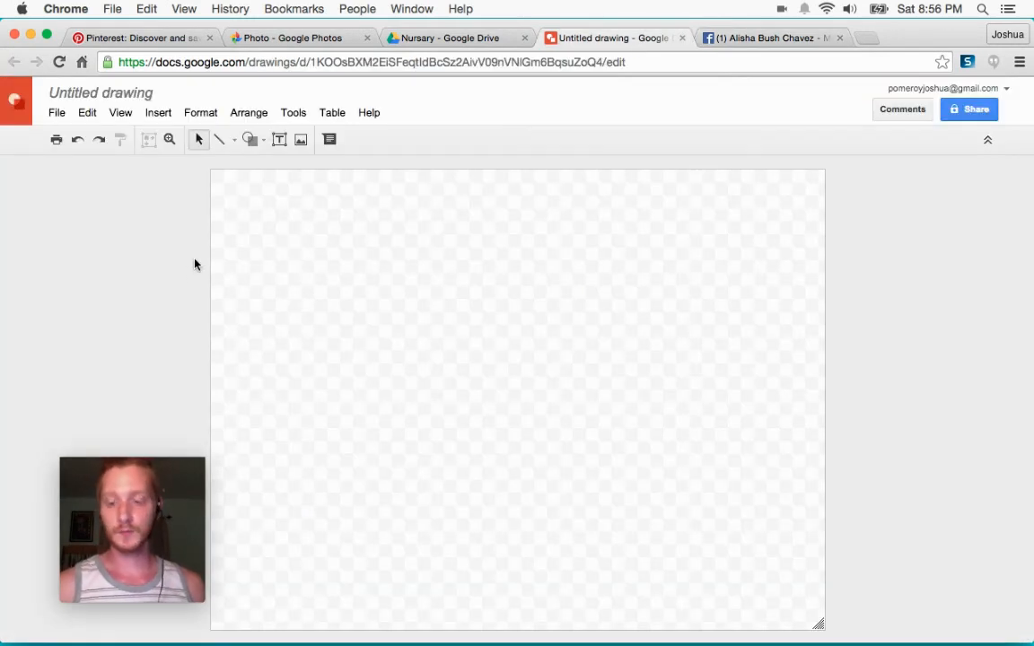
key(super+v)
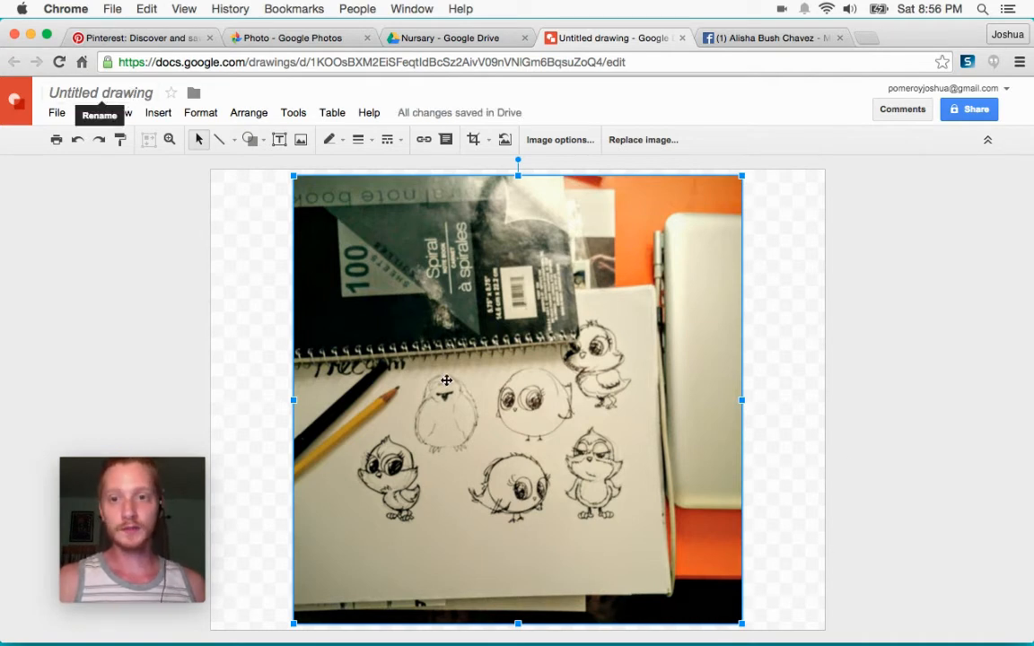
drag(165, 563, 124, 587)
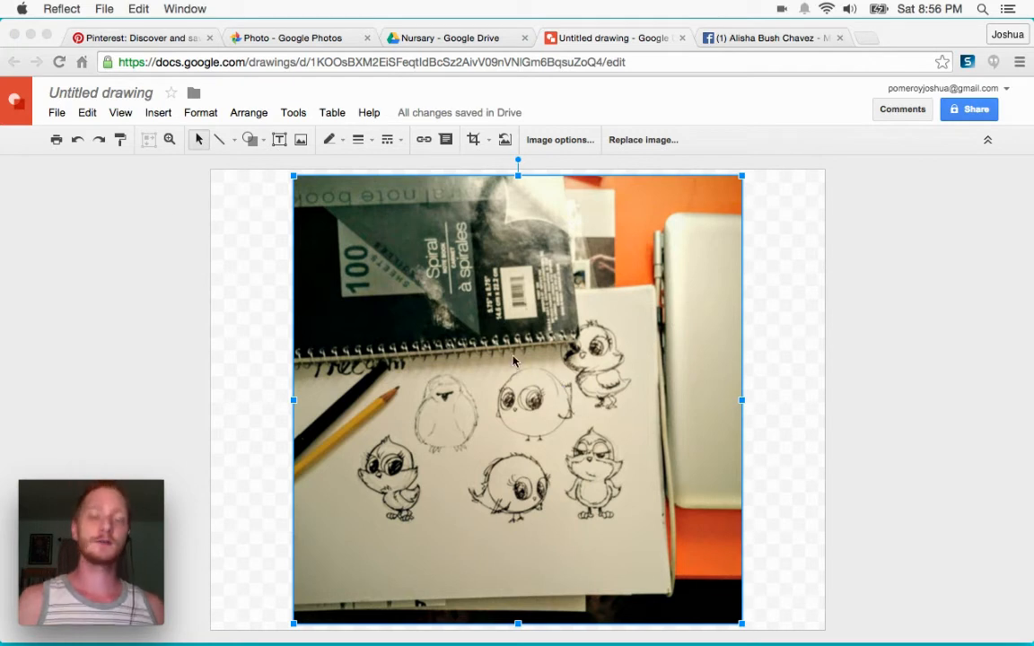
Step: Rename the untitled drawing as Baby bird
click(101, 88)
click(97, 94)
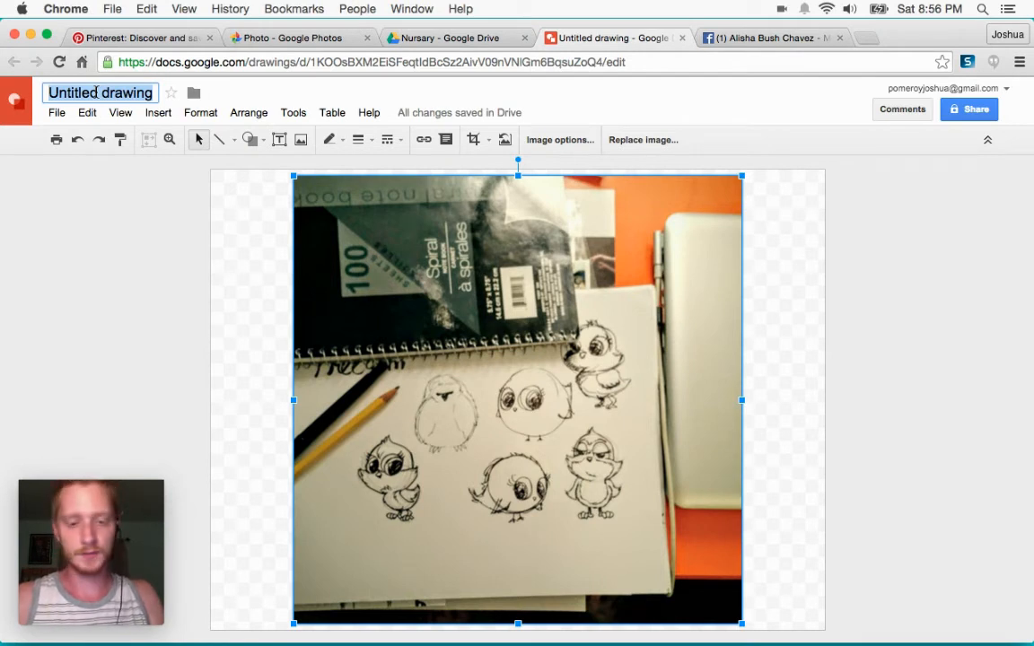
text(Baby b)
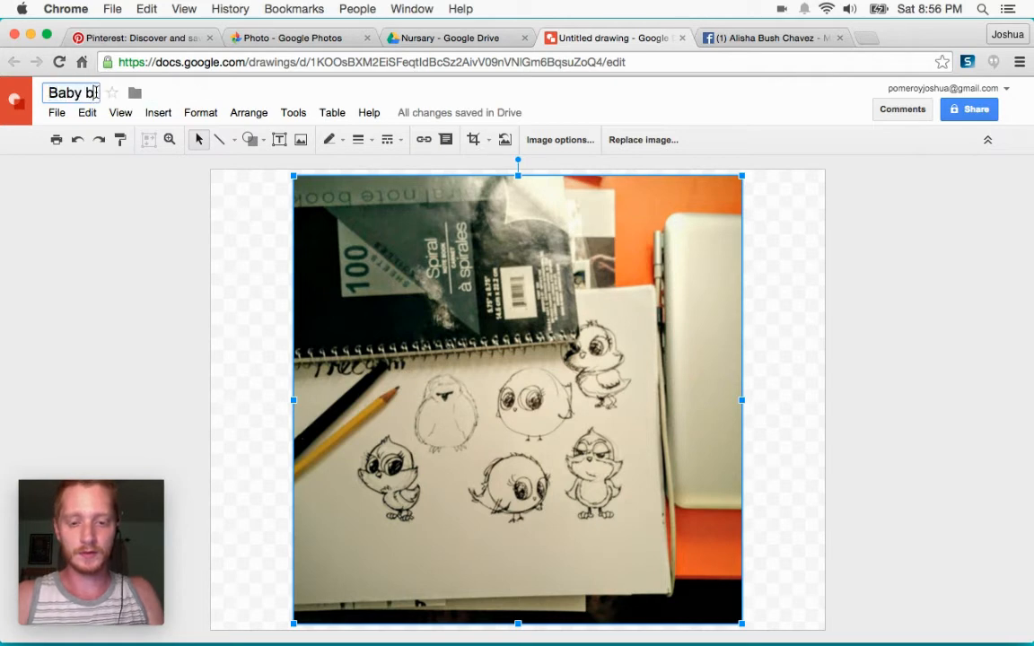
text(ird)
key(Return)
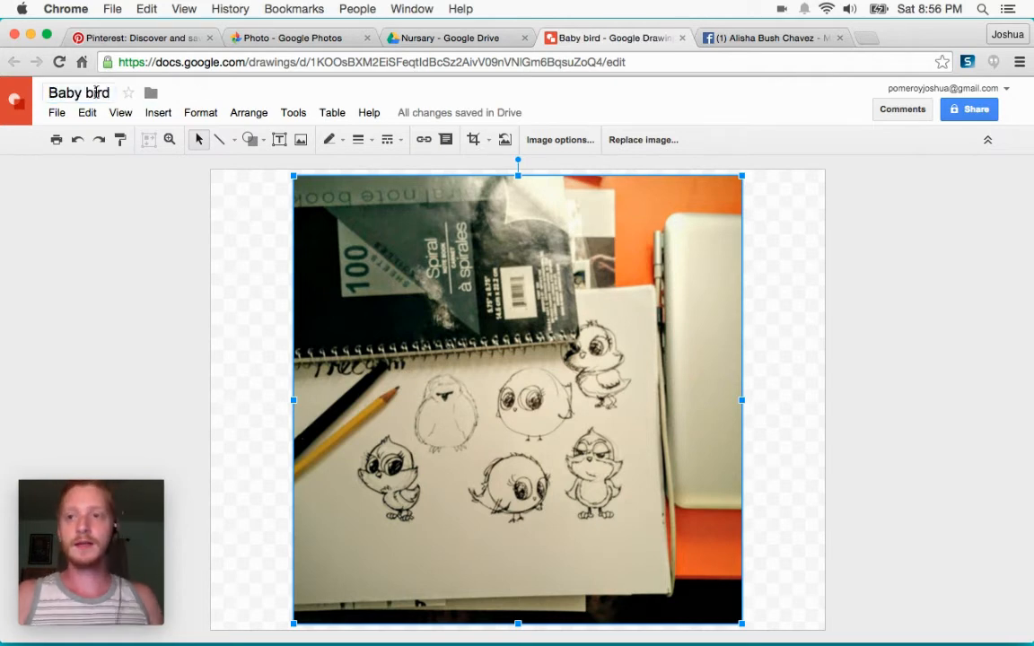
Step: Switch to Pinterest and look through the nursery board's pins for illustration styles and room decoration ideas
click(142, 38)
scroll(516, 443, up, 1)
scroll(516, 443, up, 3)
scroll(516, 443, down, 1)
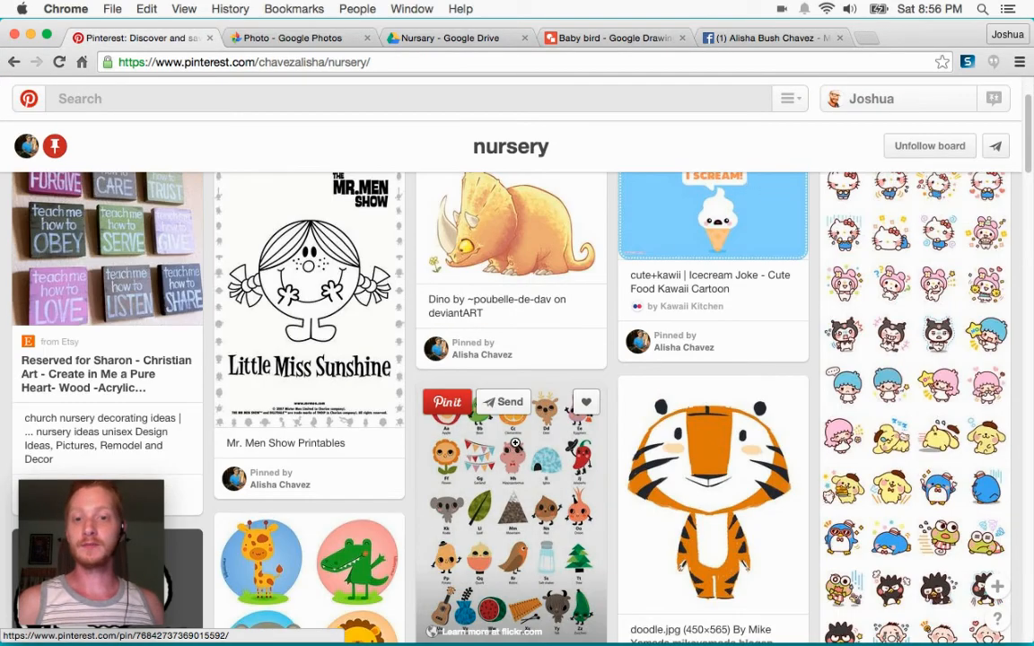
scroll(516, 443, down, 1)
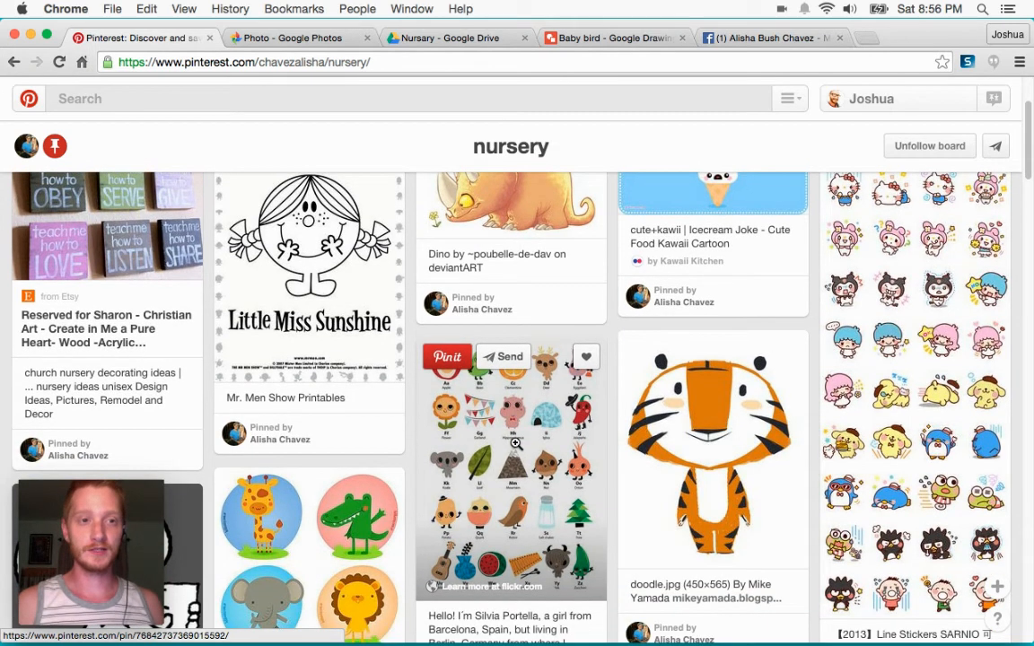
scroll(516, 443, down, 1)
scroll(516, 443, down, 3)
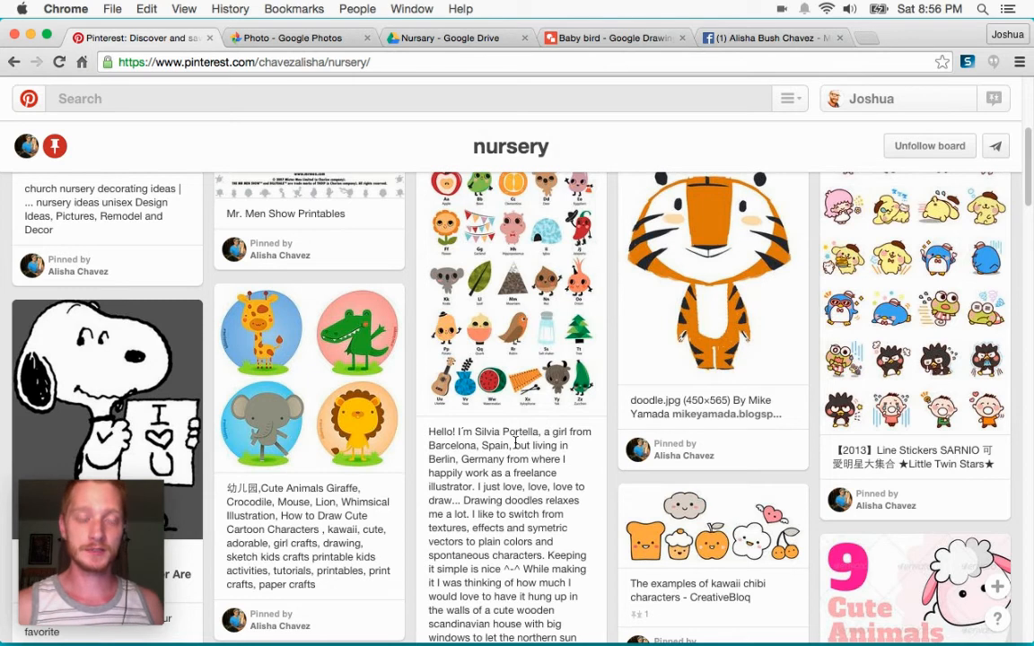
scroll(516, 443, down, 1)
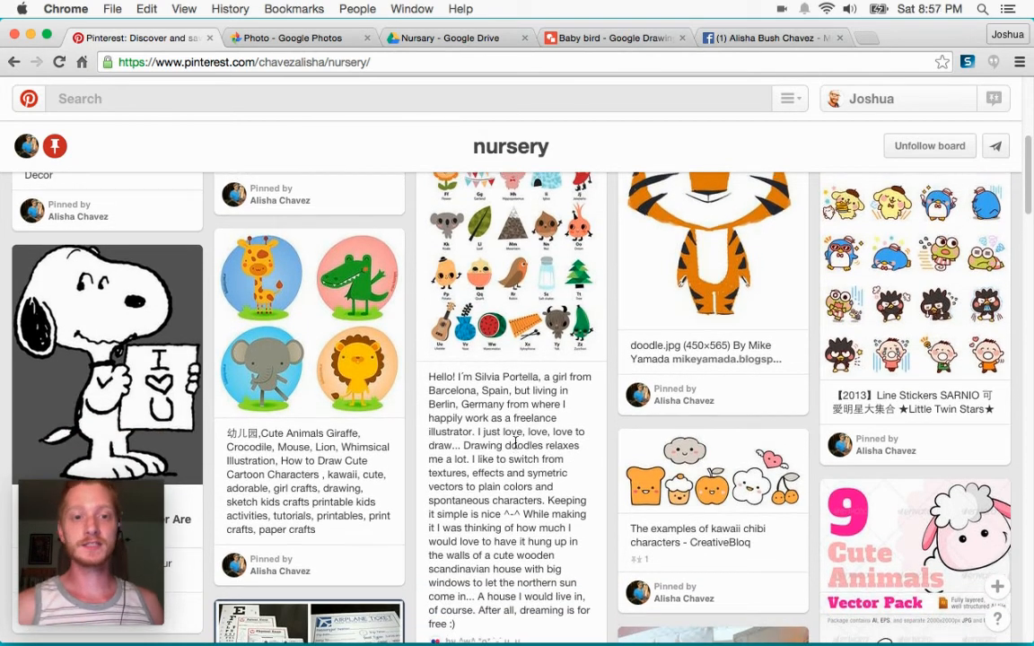
scroll(516, 442, down, 8)
scroll(516, 443, down, 10)
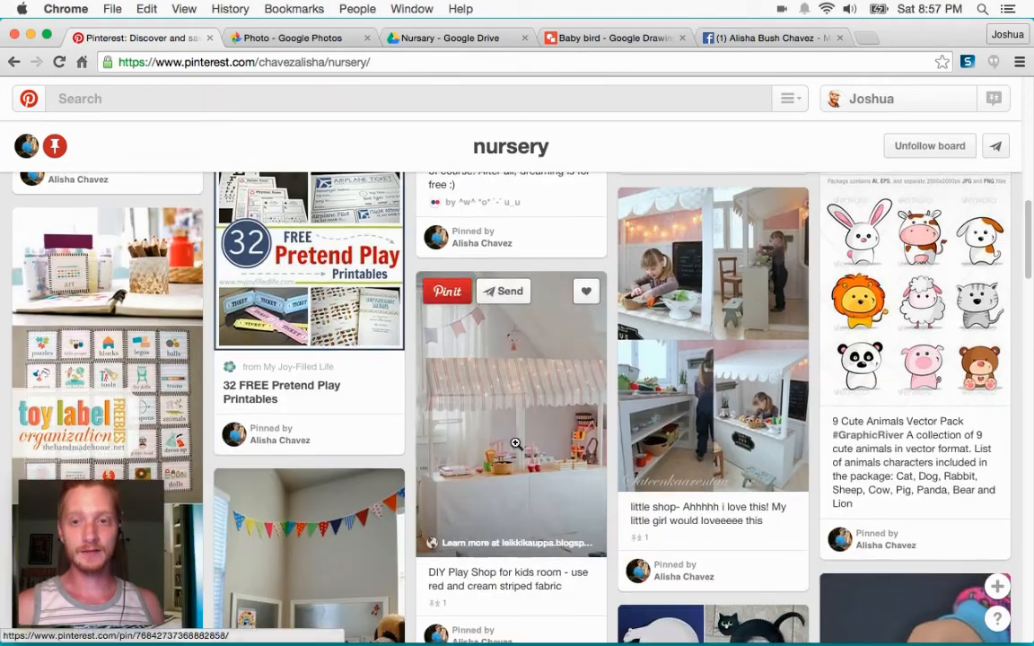
scroll(516, 446, down, 10)
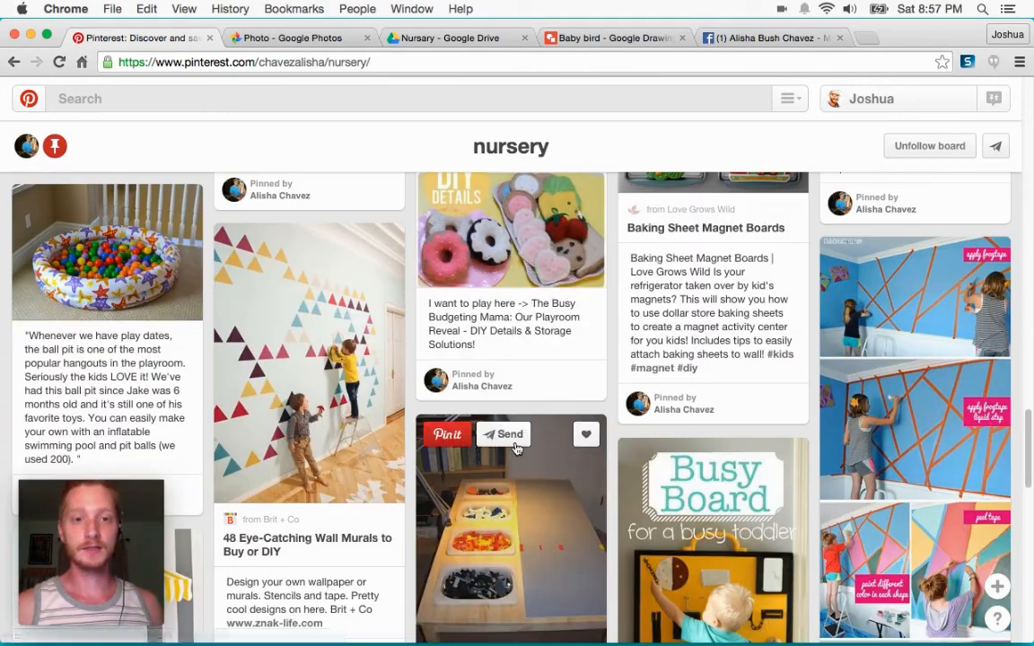
scroll(516, 443, down, 5)
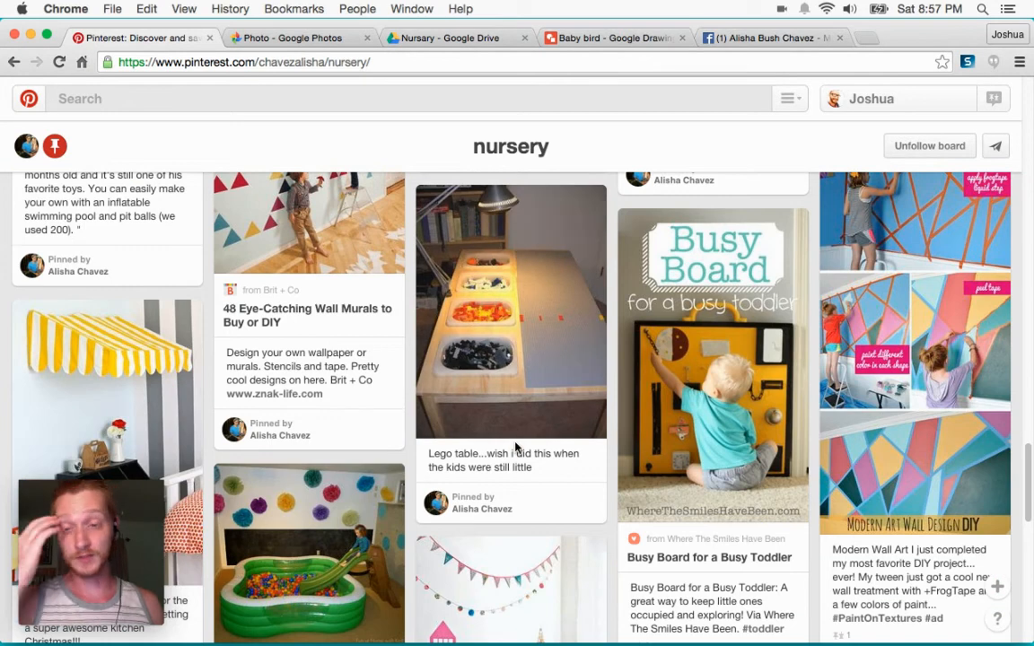
scroll(516, 446, down, 10)
scroll(516, 444, down, 20)
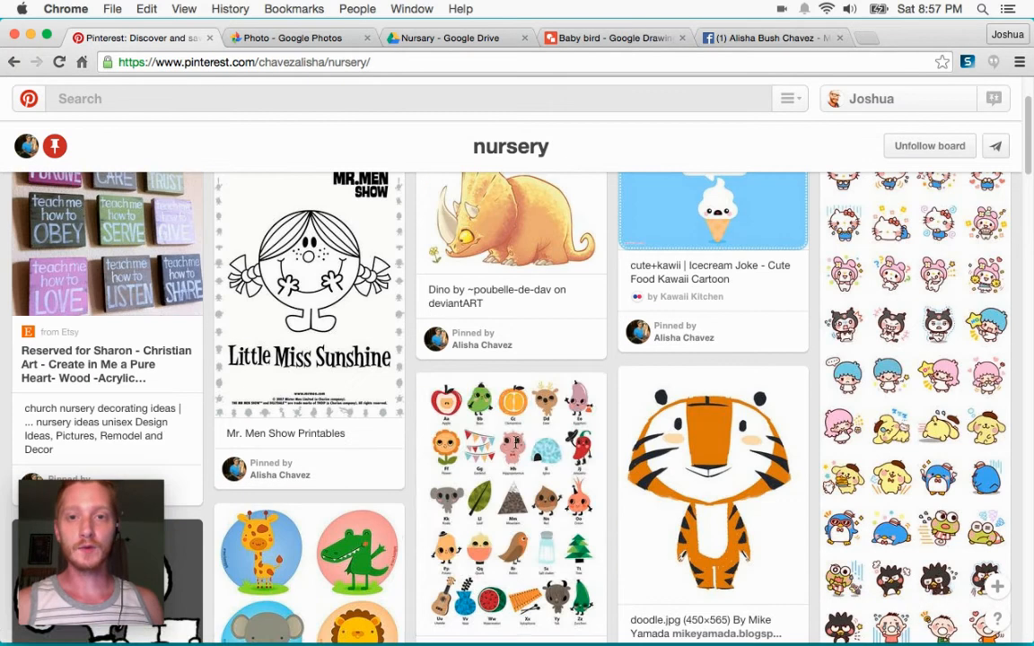
Step: Open the illustrated alphabet pin on the nursery board and examine its characters from Apple to Zucchini
click(462, 434)
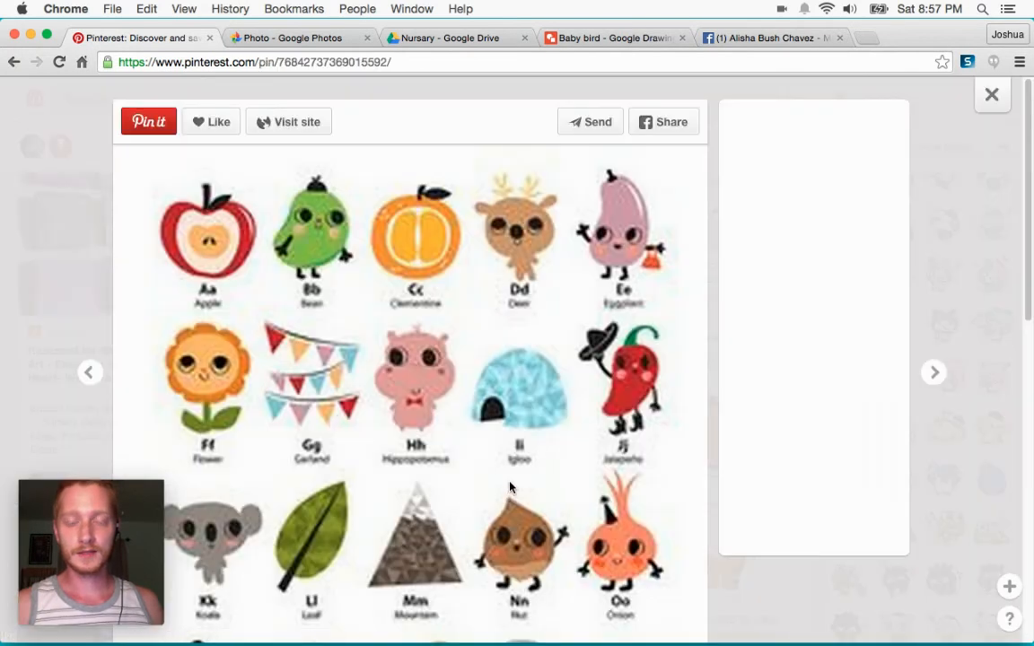
scroll(526, 454, down, 2)
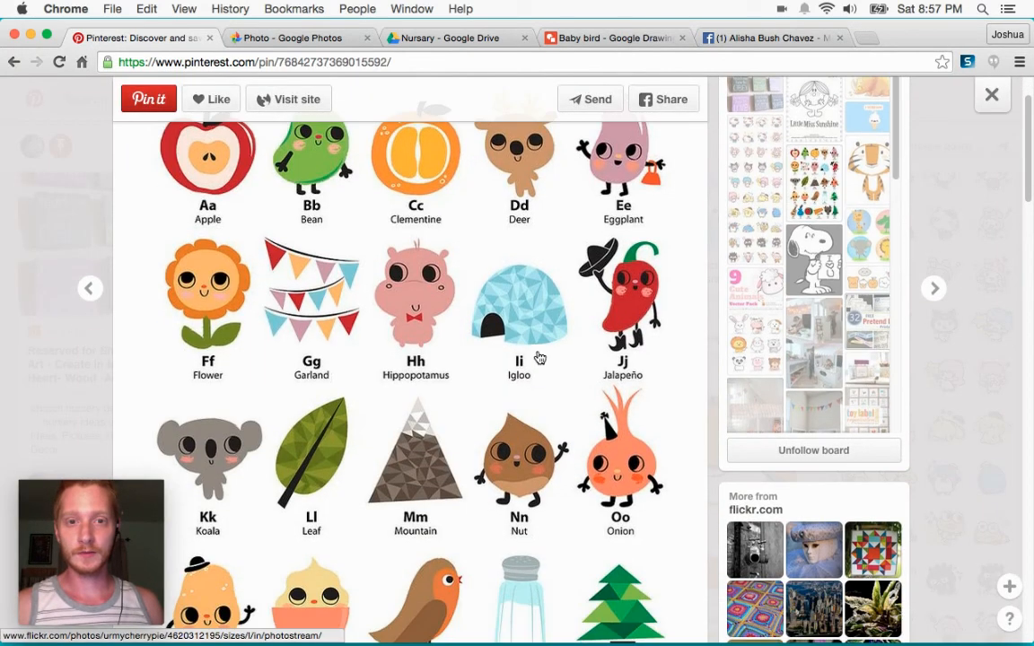
scroll(454, 363, down, 2)
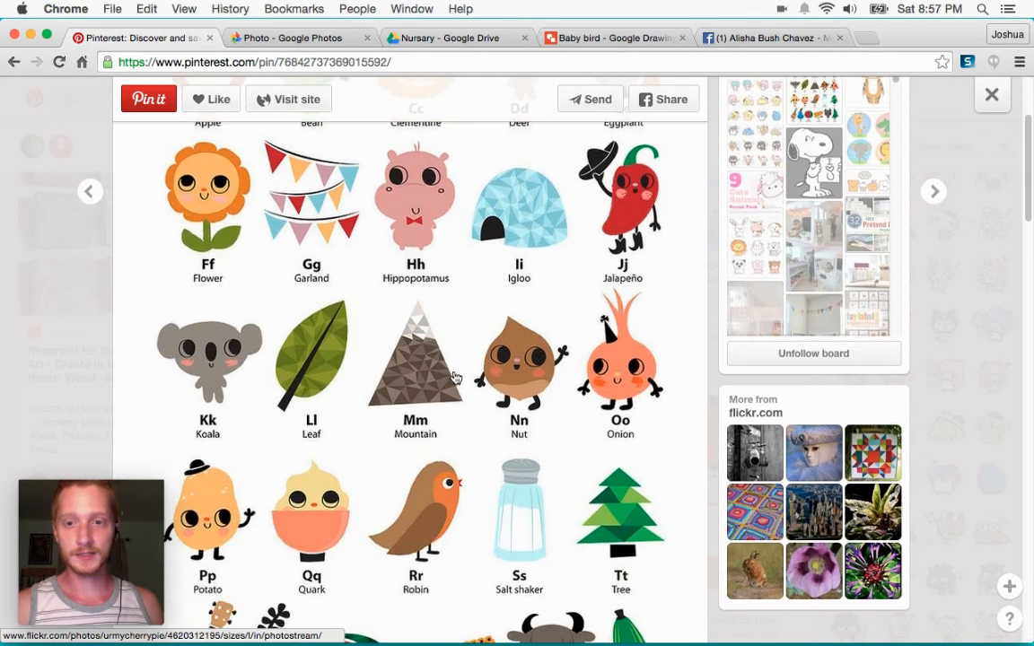
scroll(455, 377, down, 2)
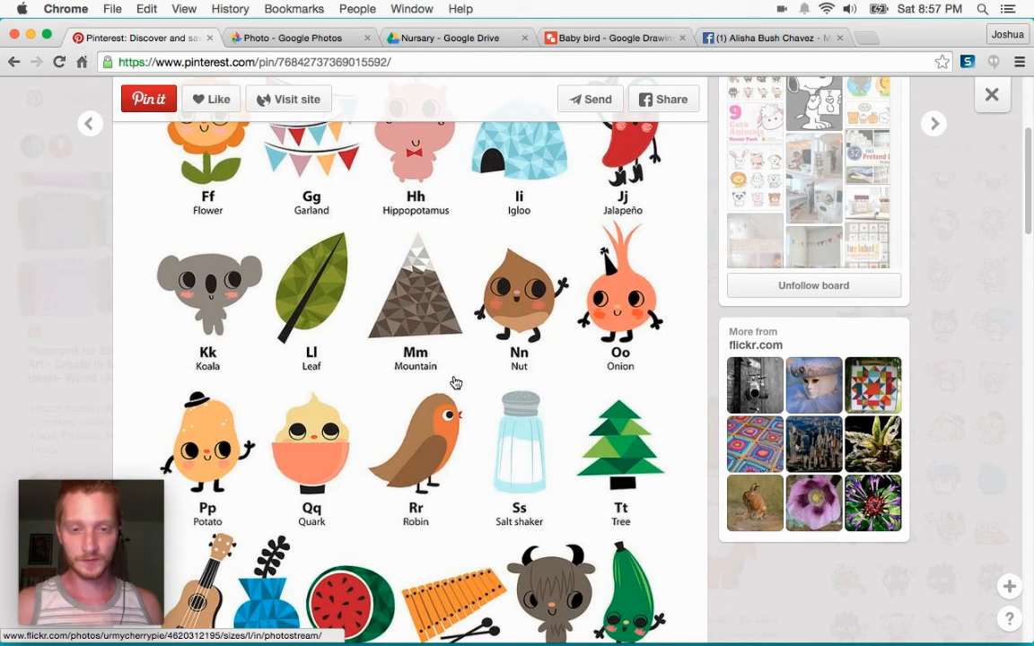
scroll(455, 383, down, 3)
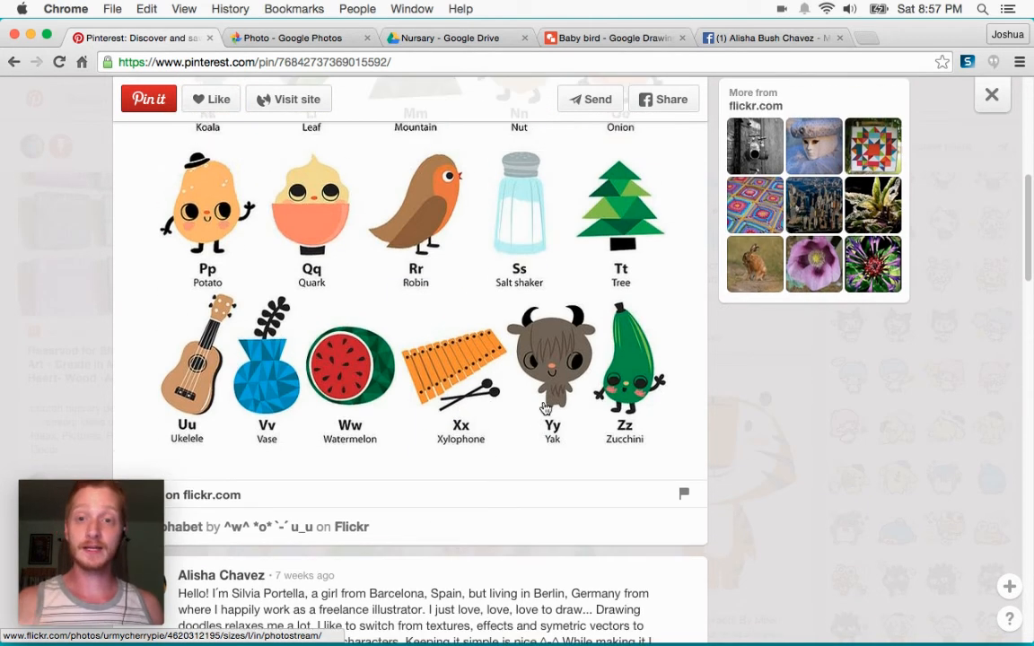
scroll(916, 476, up, 6)
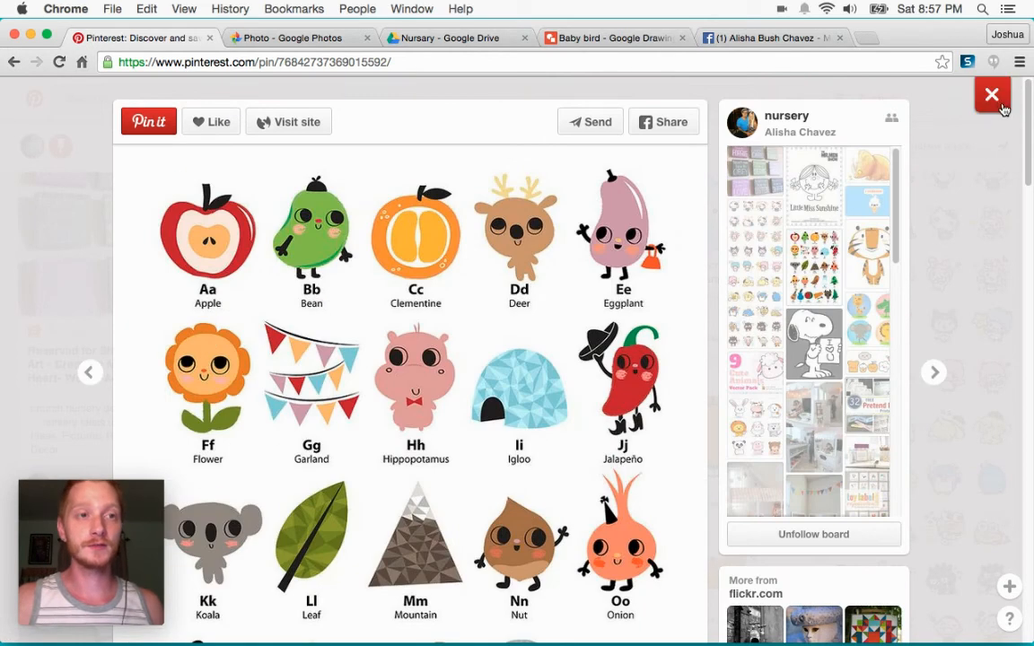
Step: Close the alphabet pin, view the tiger doodle pin on the nursery board, and return to the board
click(1003, 105)
click(706, 489)
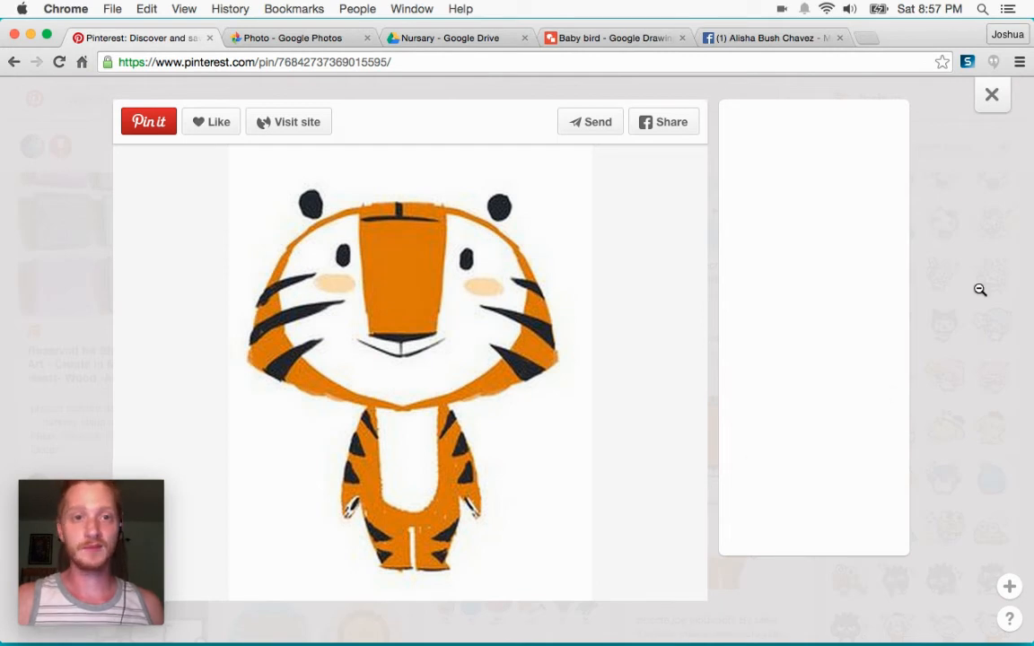
click(997, 114)
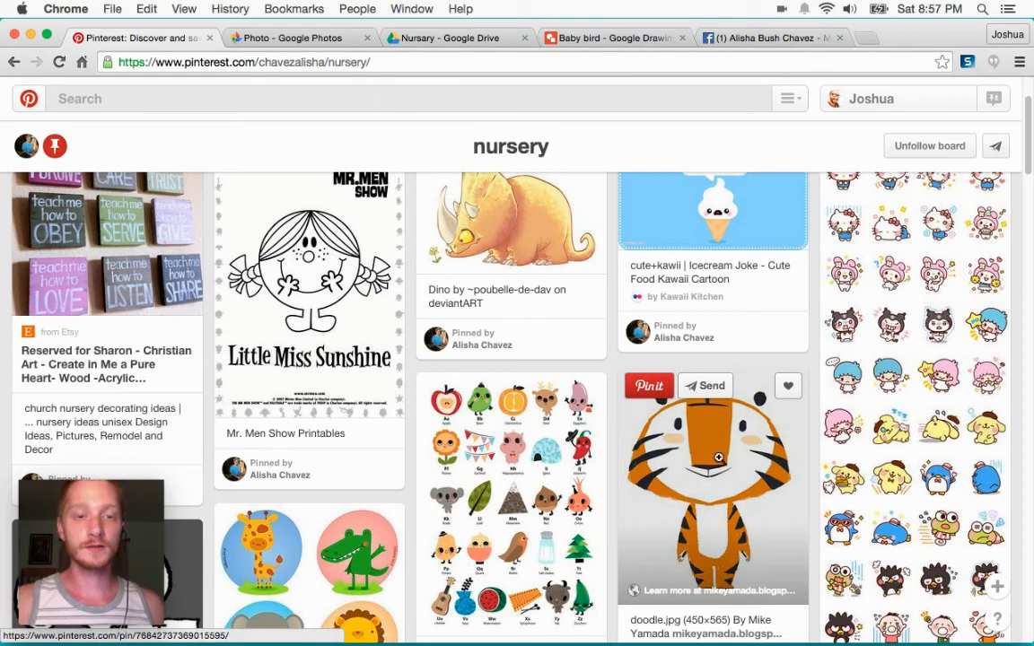
Step: Close the Google Photos and Facebook pages and return to the Baby bird drawing
click(368, 39)
click(578, 38)
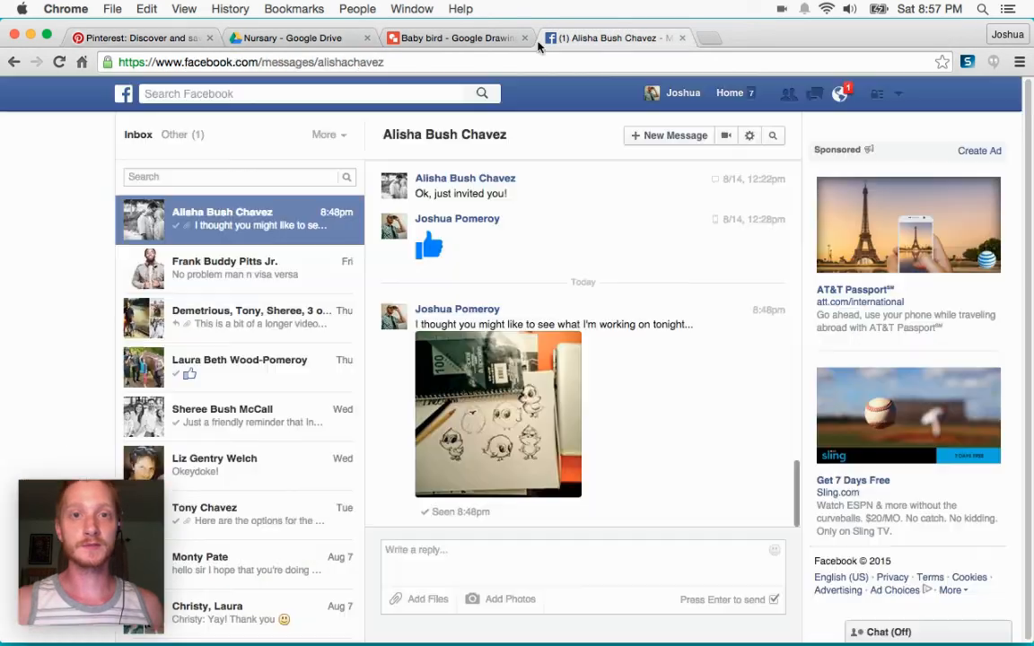
click(340, 39)
click(440, 38)
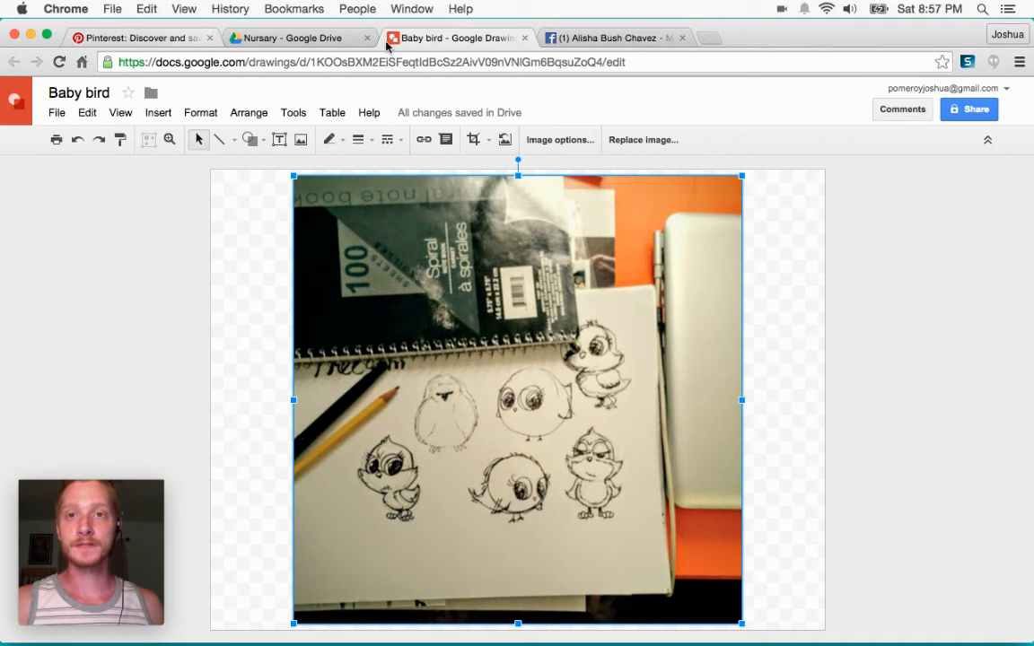
click(683, 38)
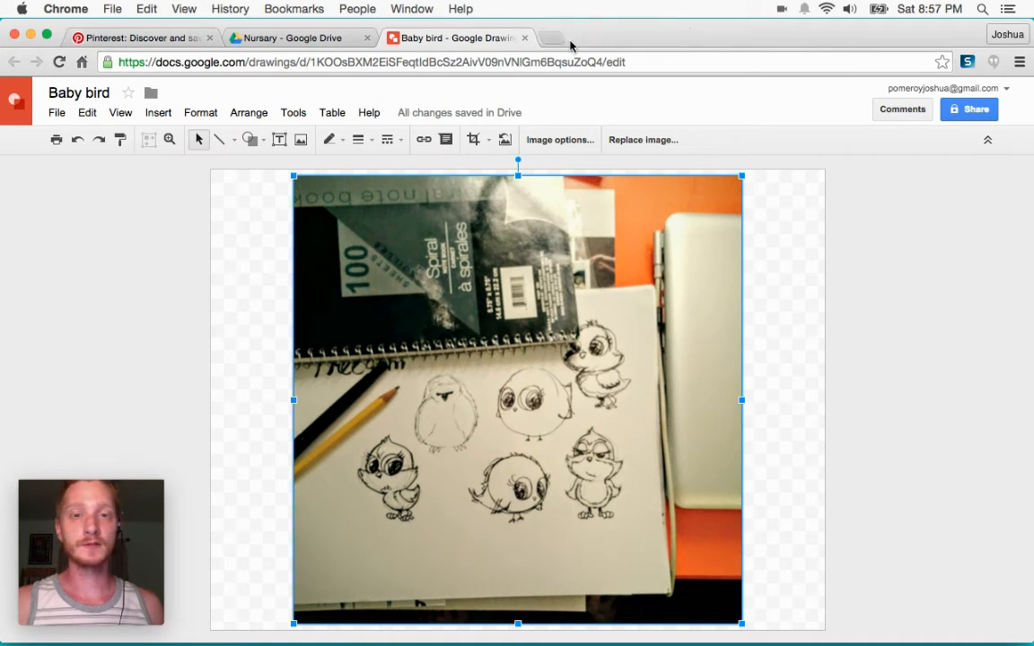
Step: Crop the photo closely around the six bird sketches, then enlarge it and place it near the canvas's upper-left corner
double_click(632, 481)
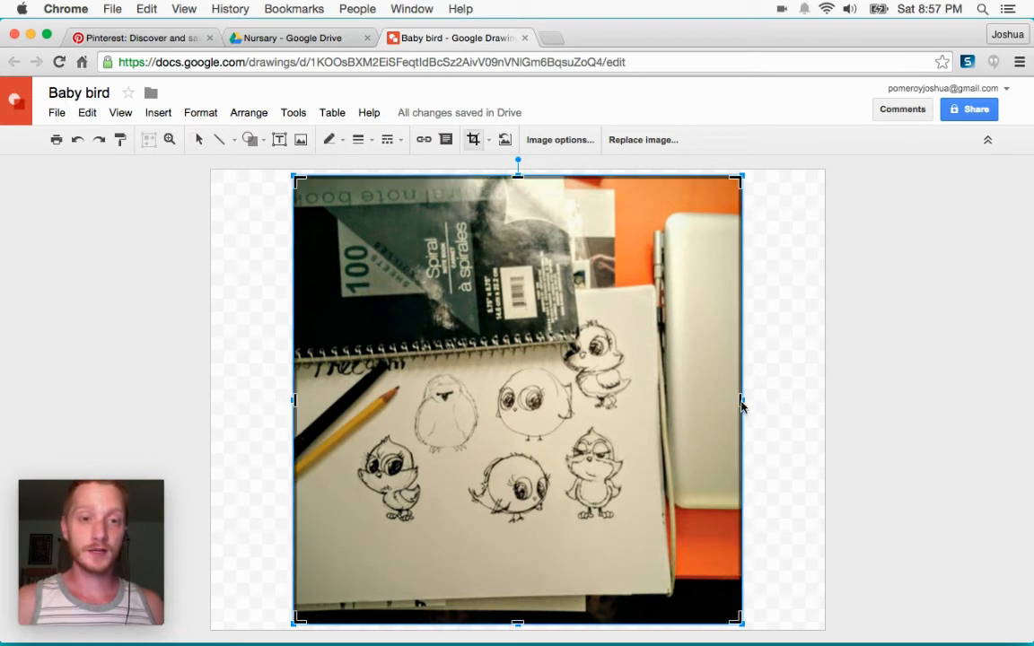
drag(741, 401, 637, 406)
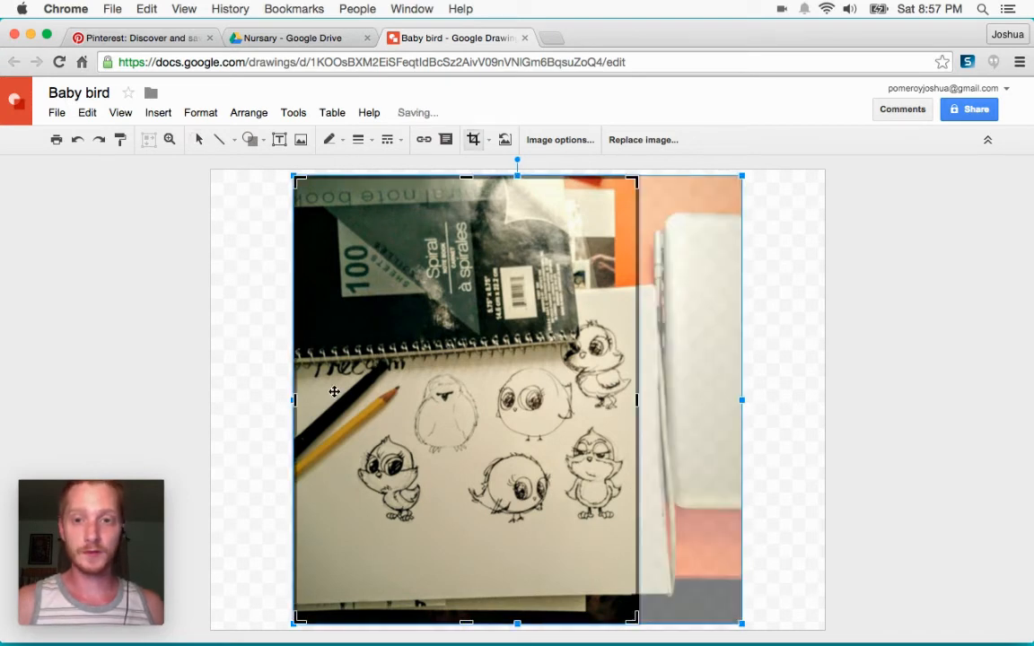
drag(296, 400, 351, 401)
drag(494, 622, 500, 498)
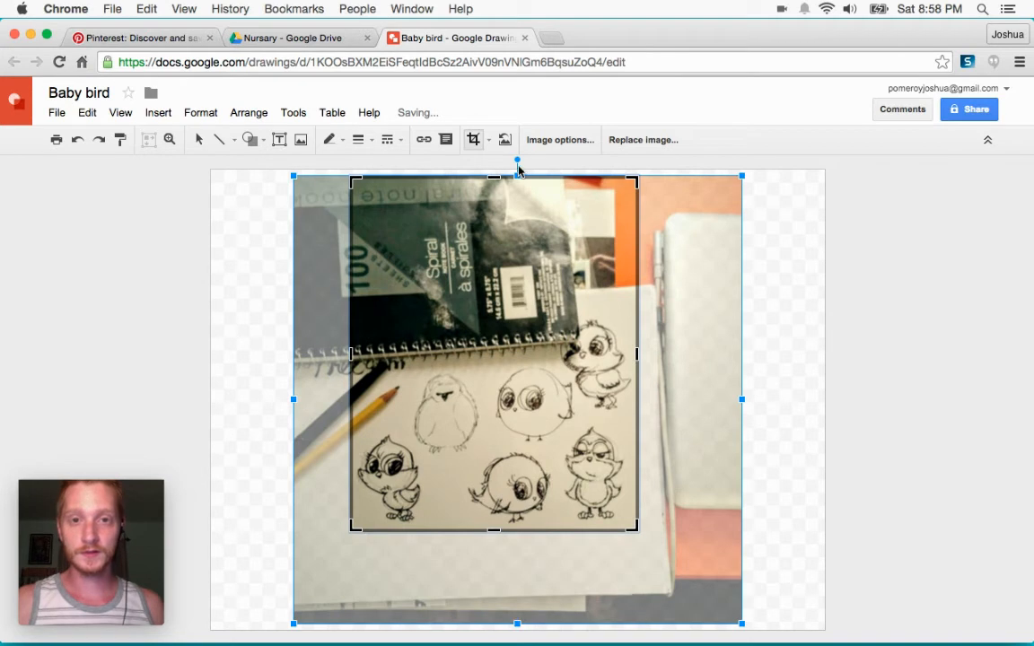
drag(493, 177, 490, 308)
click(893, 371)
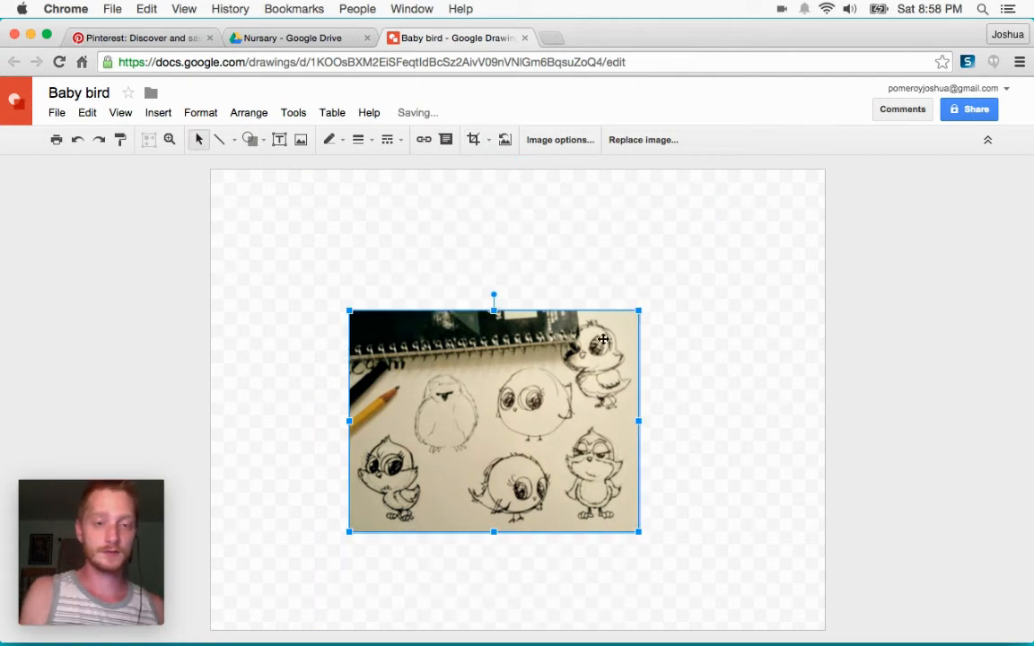
mouse_move(637, 516)
mouse_down()
mouse_move(519, 406)
mouse_move(623, 499)
mouse_up()
click(669, 484)
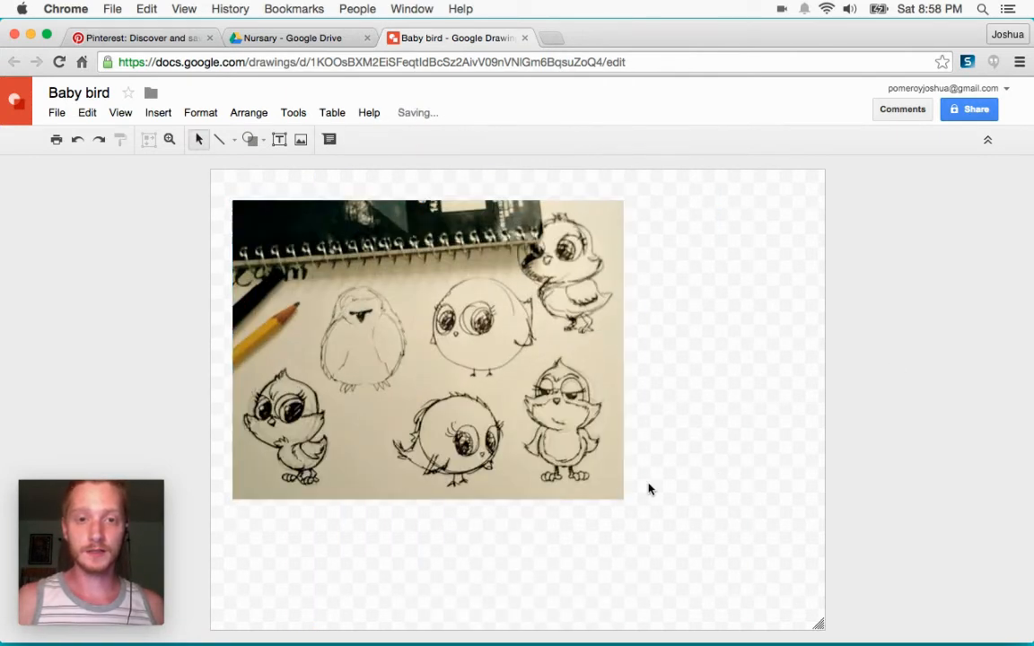
Step: Examine each of the bird sketches up close to compare their eyes, beaks, wings and feet
scroll(568, 414, up, 5)
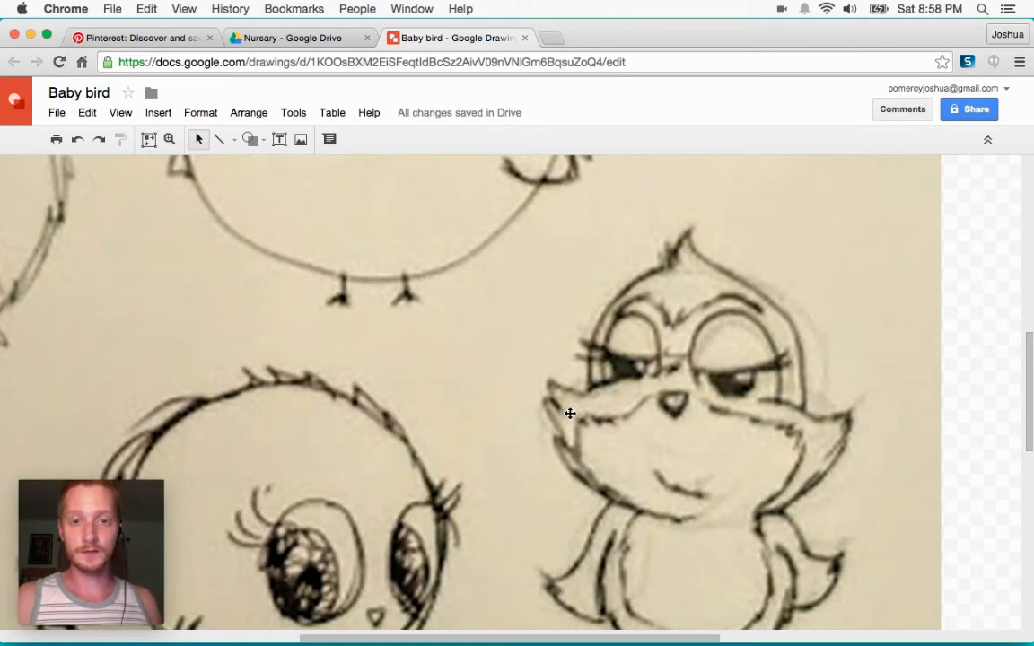
scroll(648, 423, down, 5)
scroll(648, 422, up, 5)
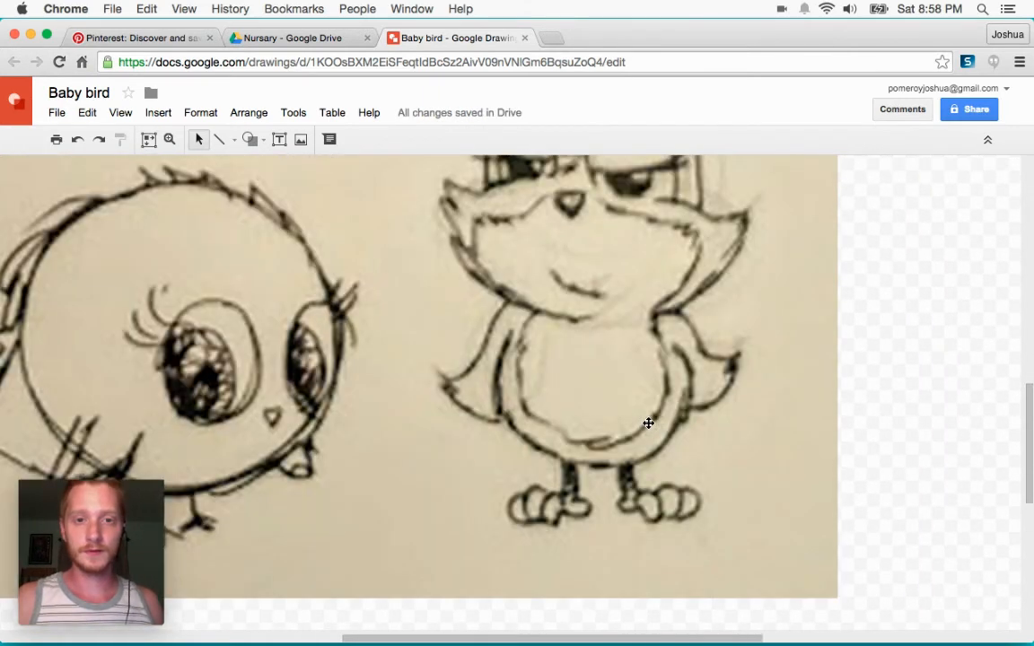
scroll(651, 422, down, 1)
scroll(654, 423, down, 5)
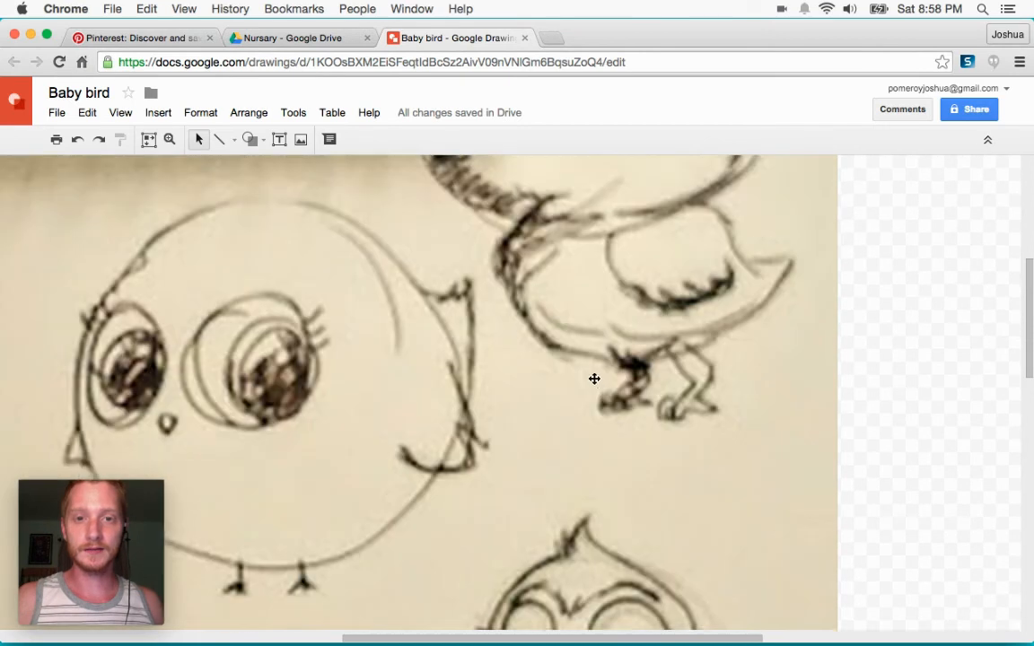
scroll(609, 385, left, 10)
scroll(628, 386, up, 5)
scroll(638, 392, down, 5)
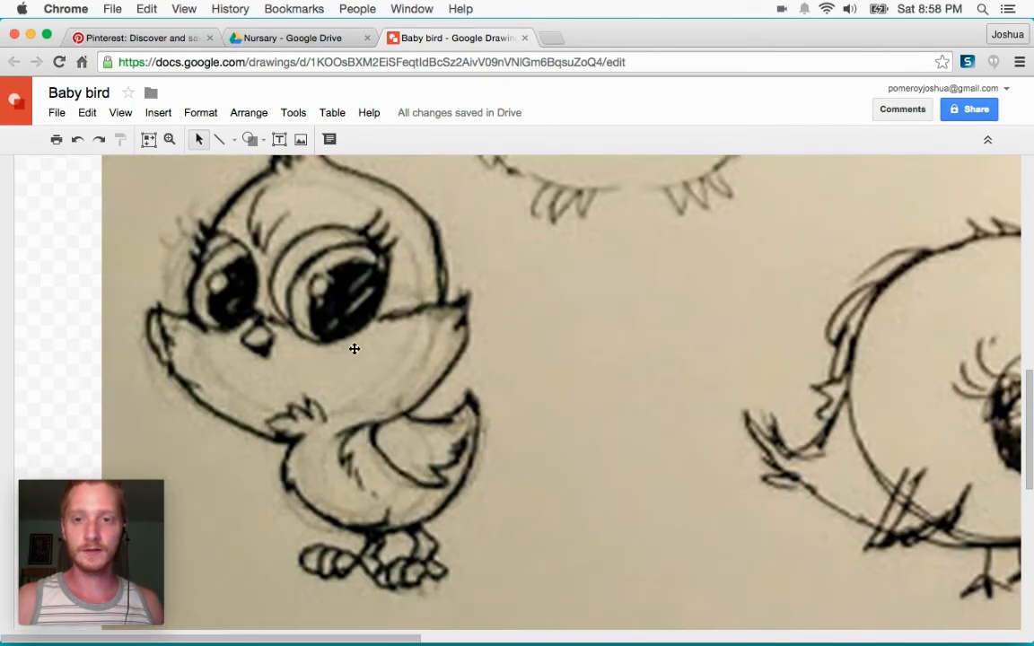
scroll(418, 352, up, 1)
scroll(357, 351, up, 5)
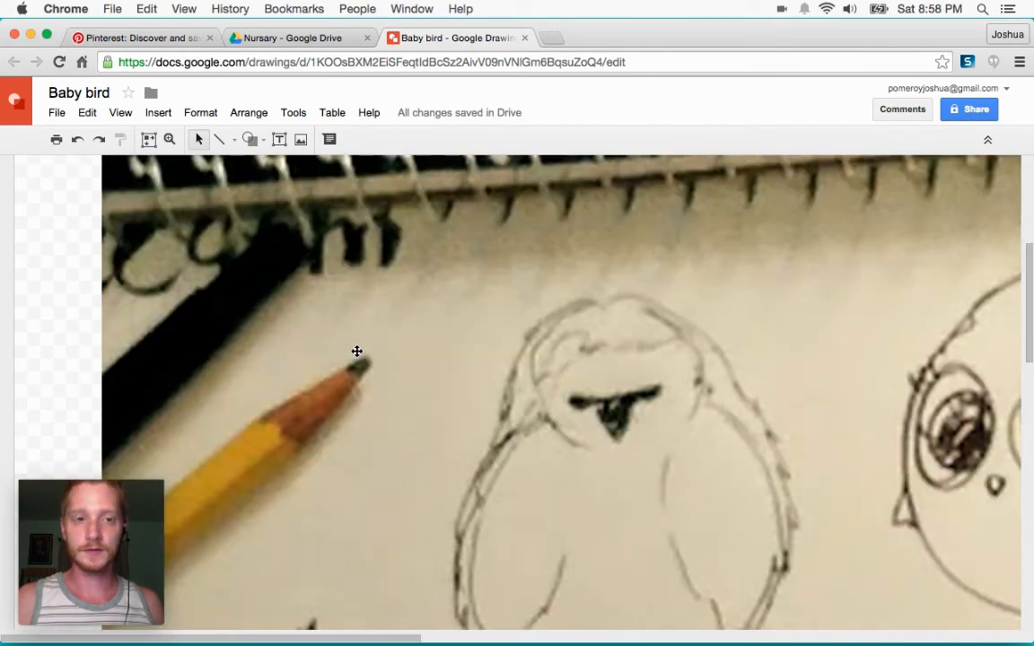
scroll(357, 352, right, 8)
scroll(736, 414, down, 1)
scroll(736, 413, down, 1)
scroll(743, 413, up, 2)
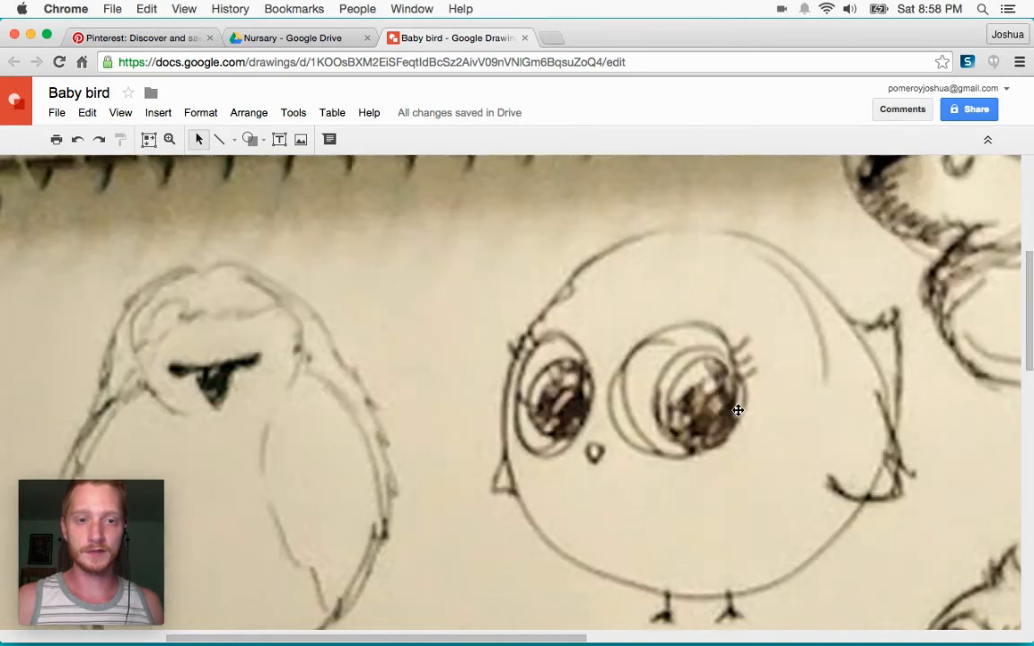
scroll(729, 414, down, 2)
scroll(729, 415, down, 5)
scroll(729, 411, up, 3)
scroll(734, 412, left, 6)
scroll(673, 411, up, 1)
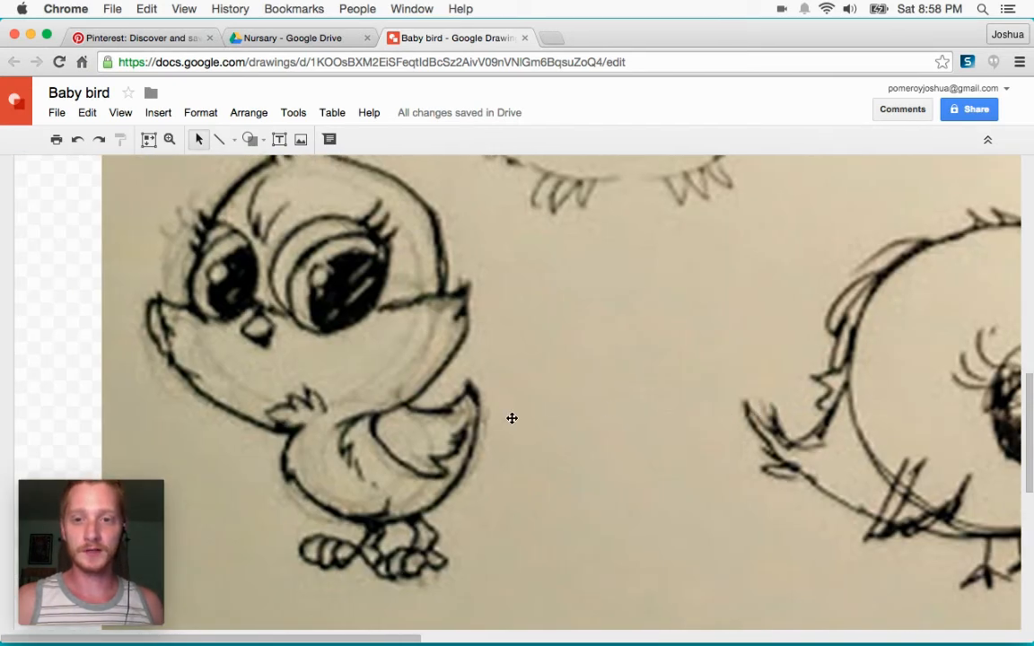
scroll(501, 418, up, 1)
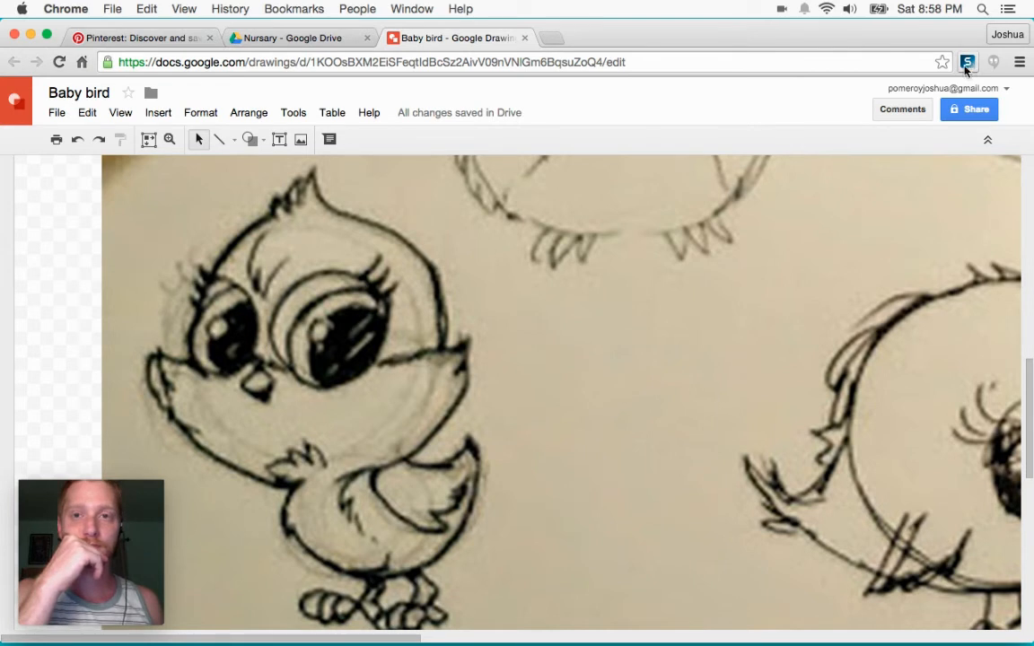
Step: Bring the grumpy front-facing bird into view and choose the Polyline tool for tracing it
scroll(584, 374, right, 10)
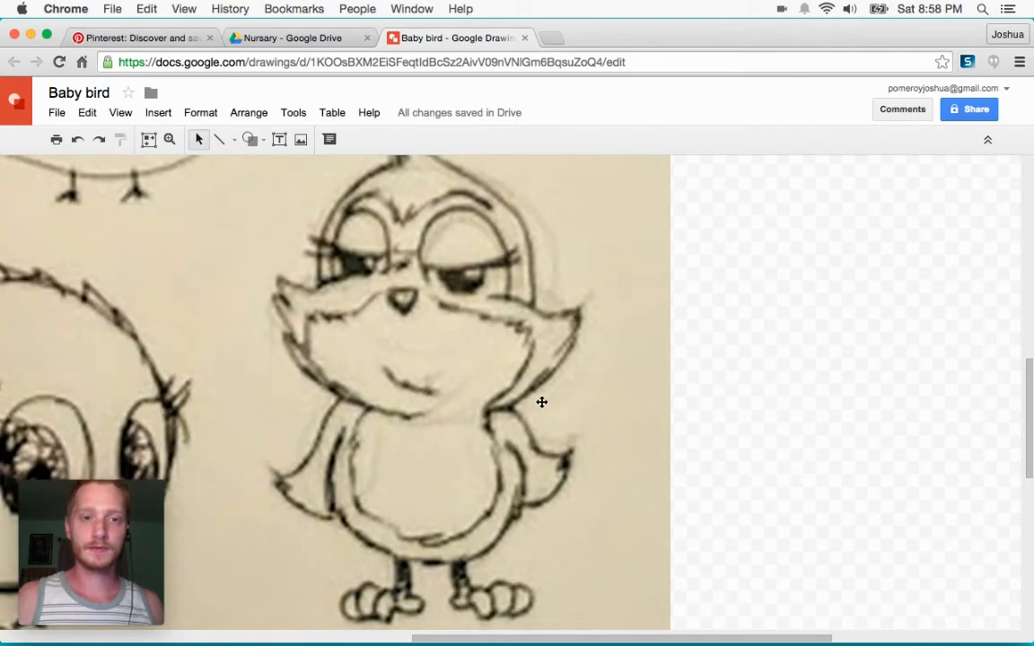
scroll(566, 400, up, 3)
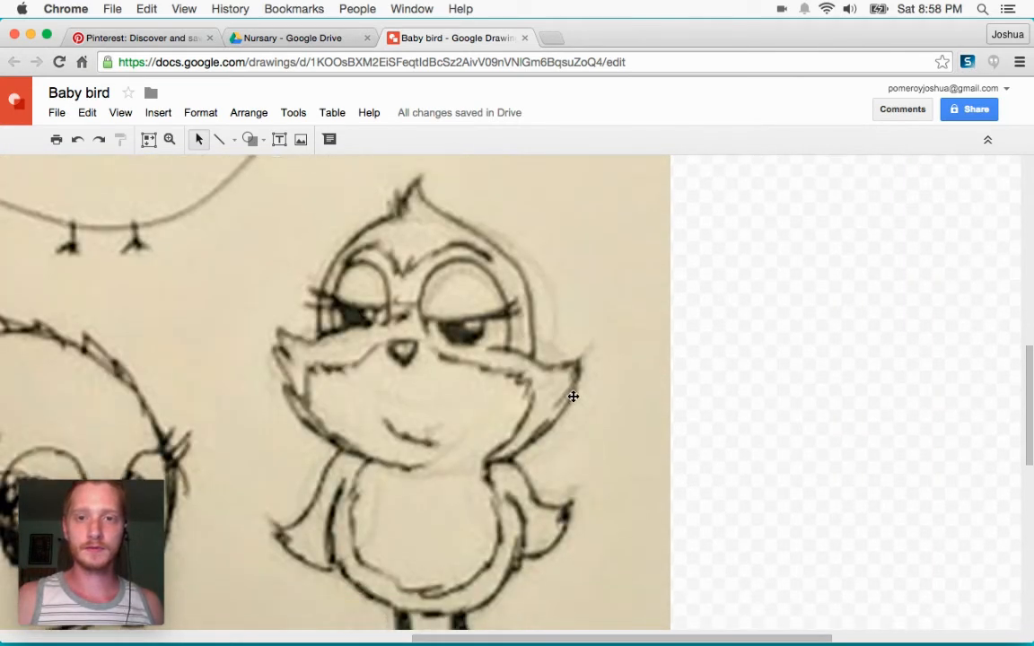
scroll(572, 396, left, 5)
click(234, 140)
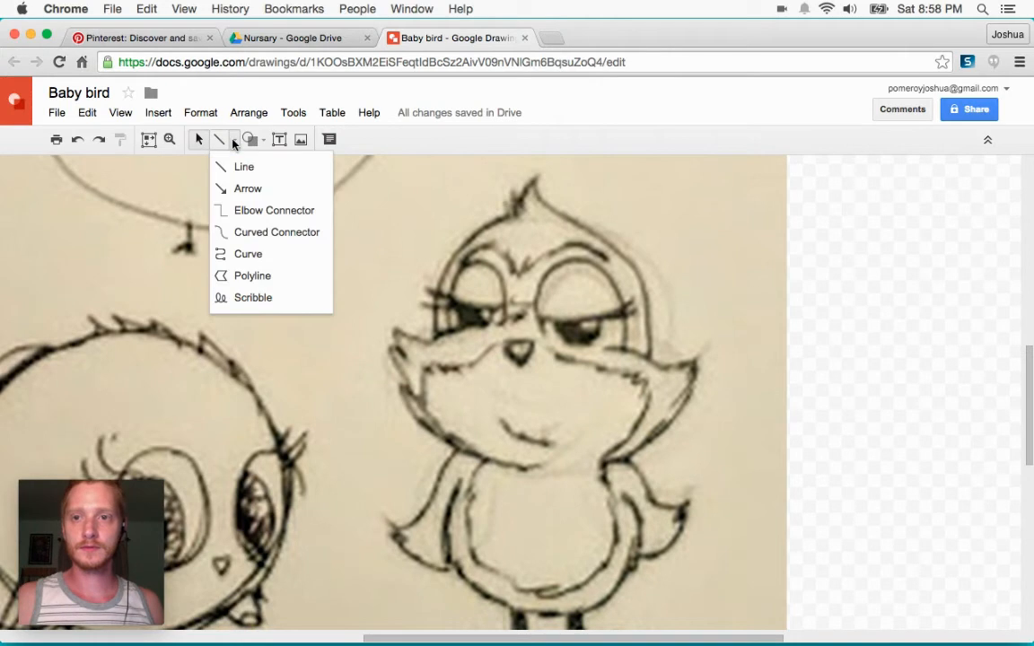
click(247, 255)
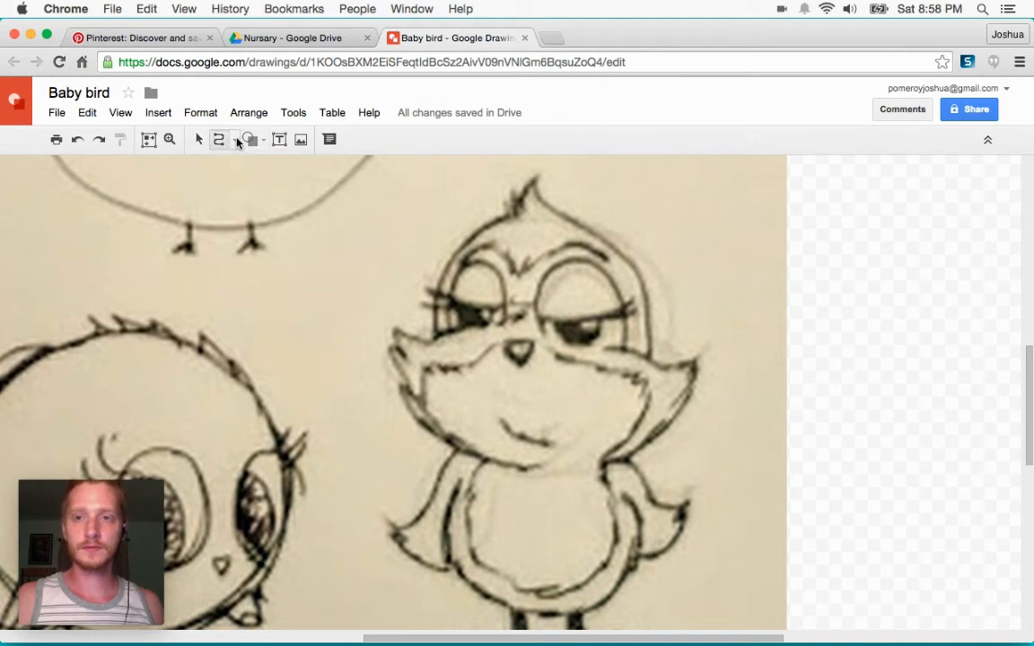
click(235, 142)
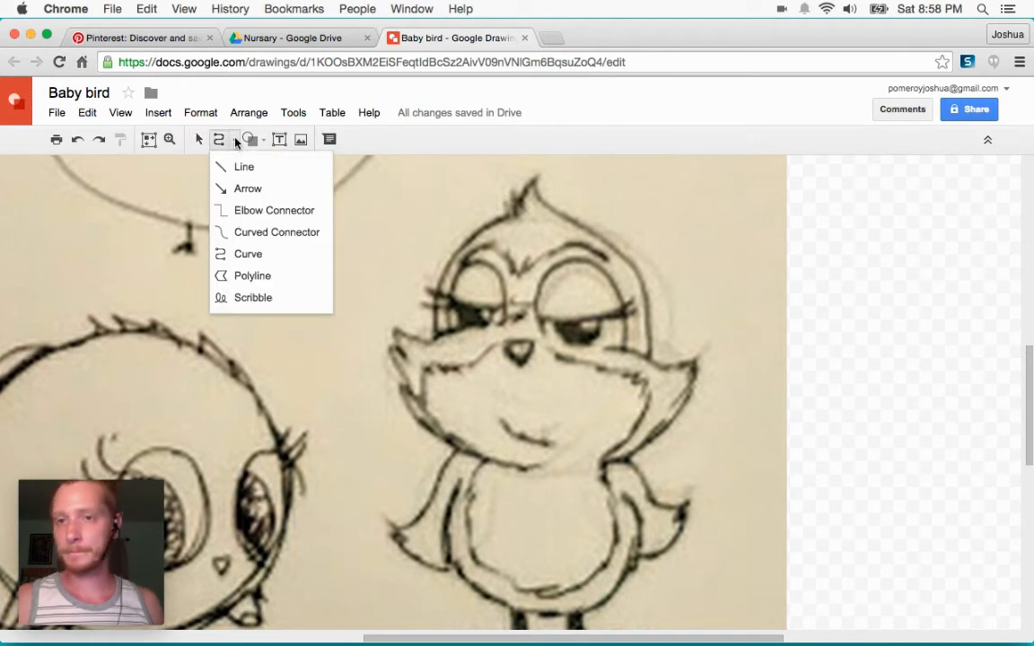
click(256, 274)
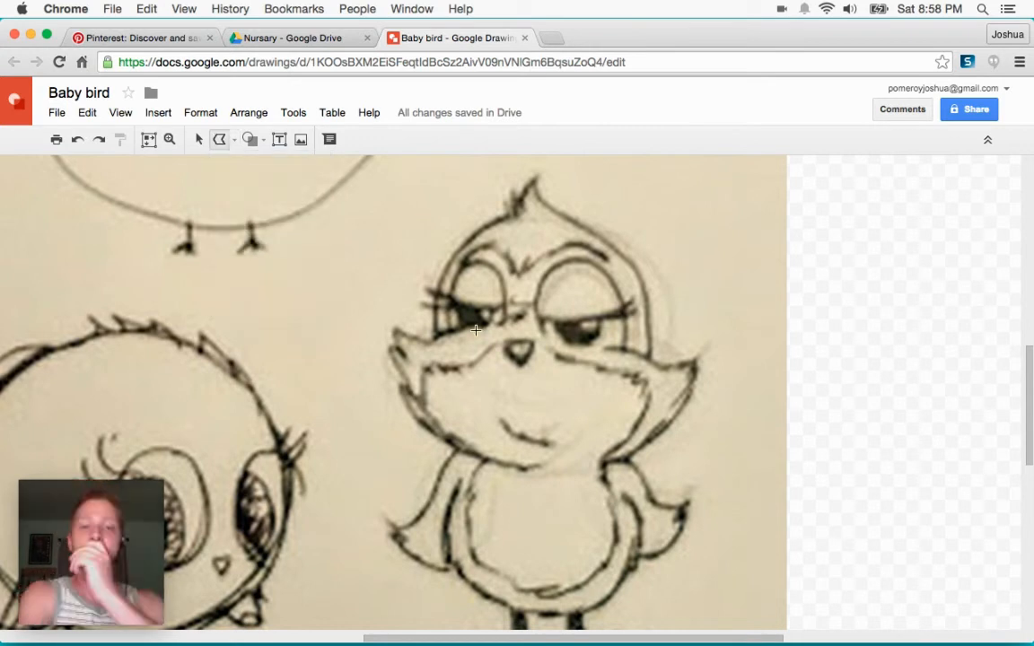
Step: Switch to Pinterest to open the tiger doodle pin as a style reference, and return to the Baby bird drawing
click(146, 38)
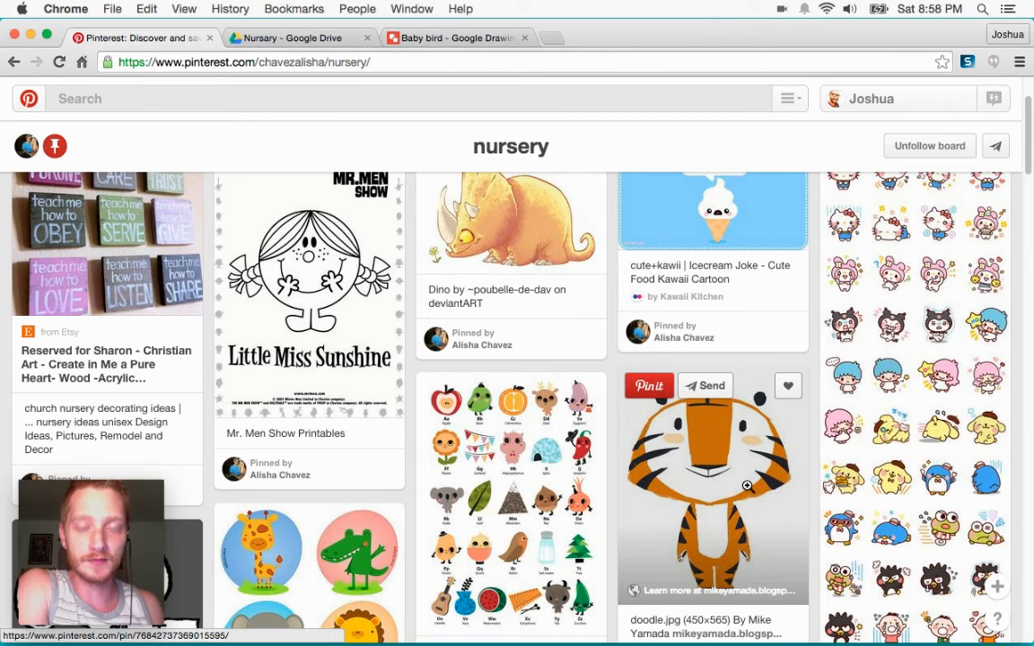
click(746, 484)
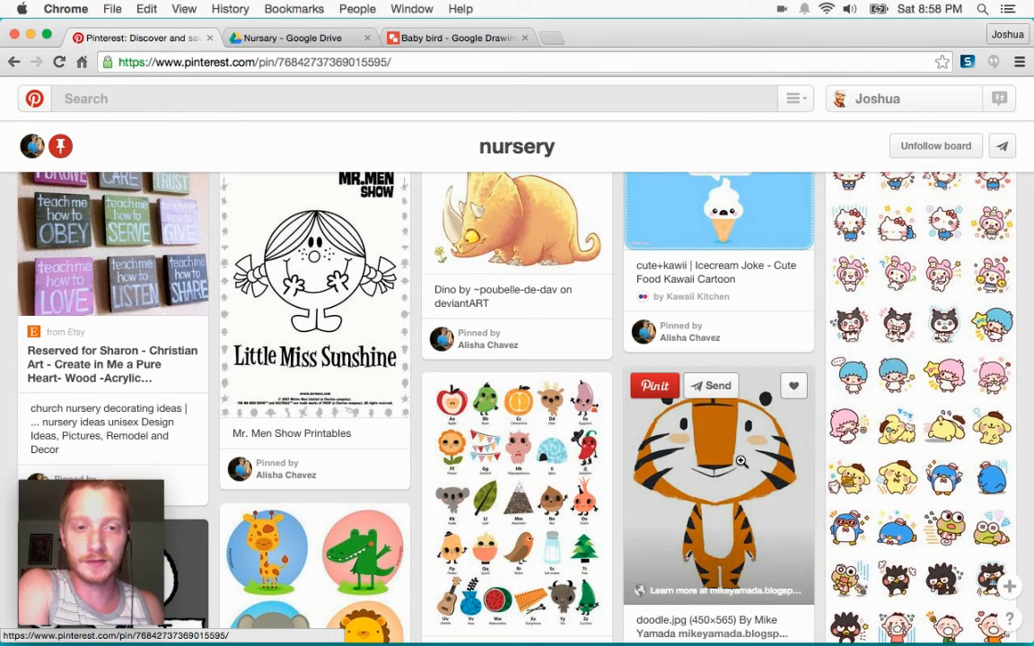
click(401, 36)
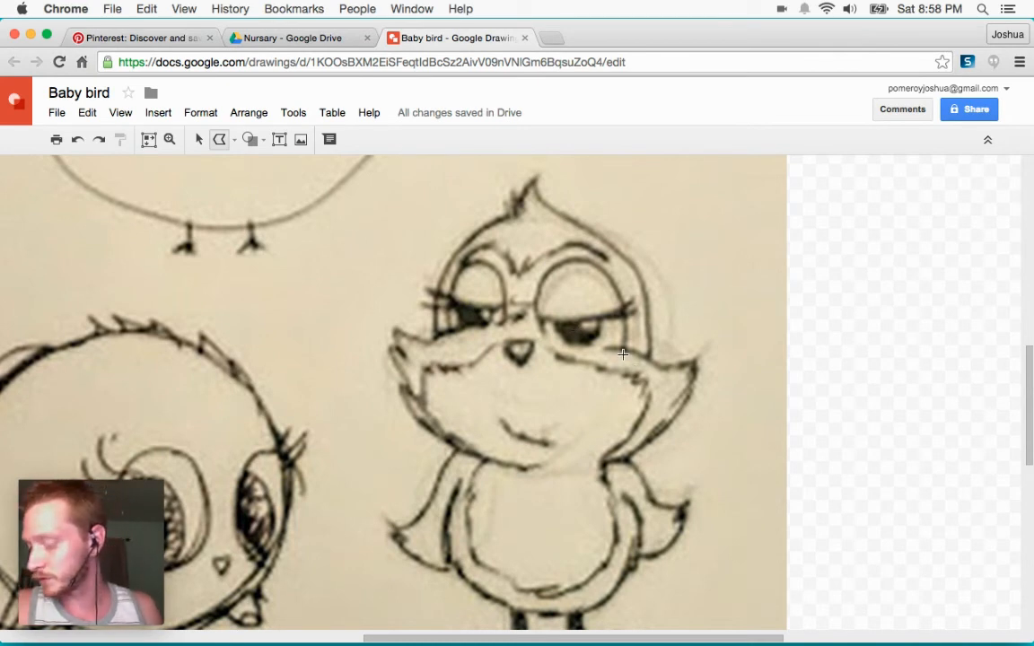
Step: Trace the grumpy bird's left wing, rounded belly and right wing with a continuous polyline starting below the left cheek
scroll(666, 359, down, 3)
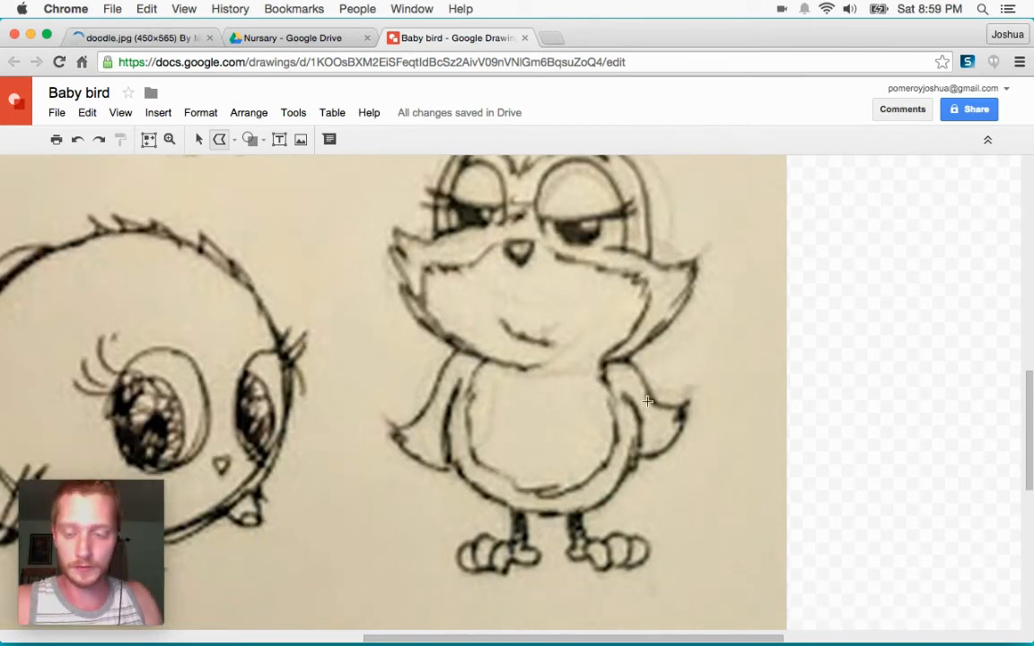
scroll(628, 404, up, 3)
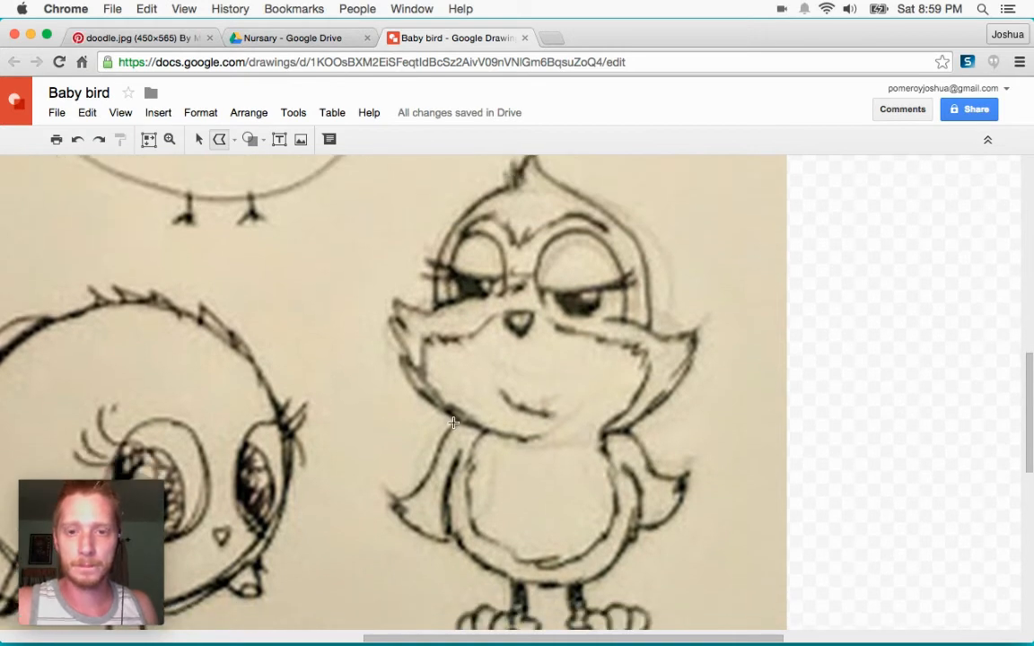
drag(440, 441, 420, 485)
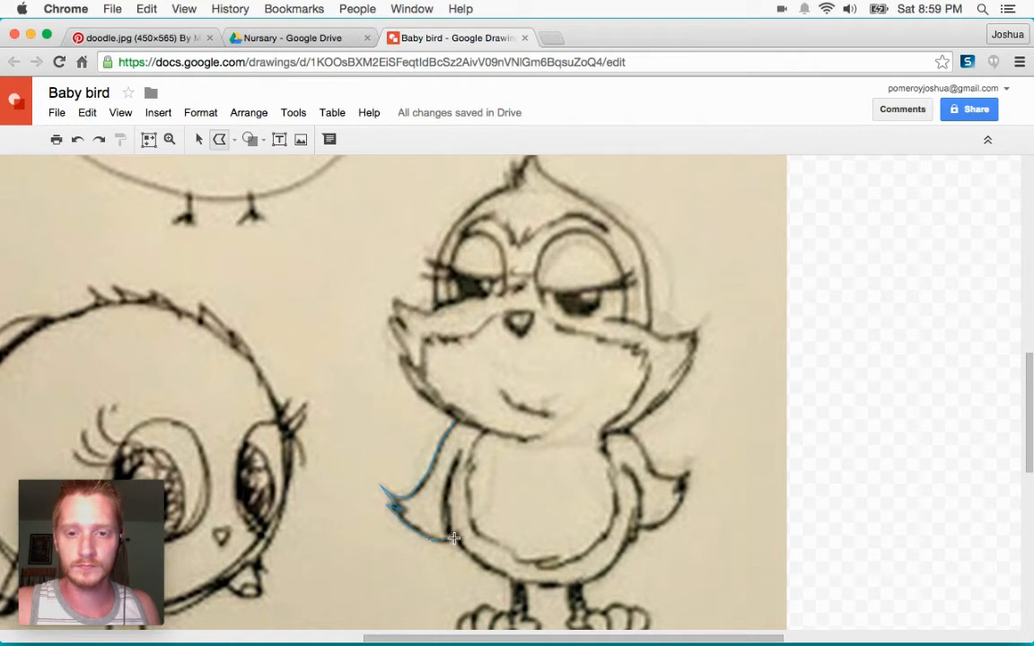
mouse_move(453, 537)
mouse_down()
mouse_move(471, 562)
mouse_move(523, 584)
mouse_move(604, 573)
mouse_up()
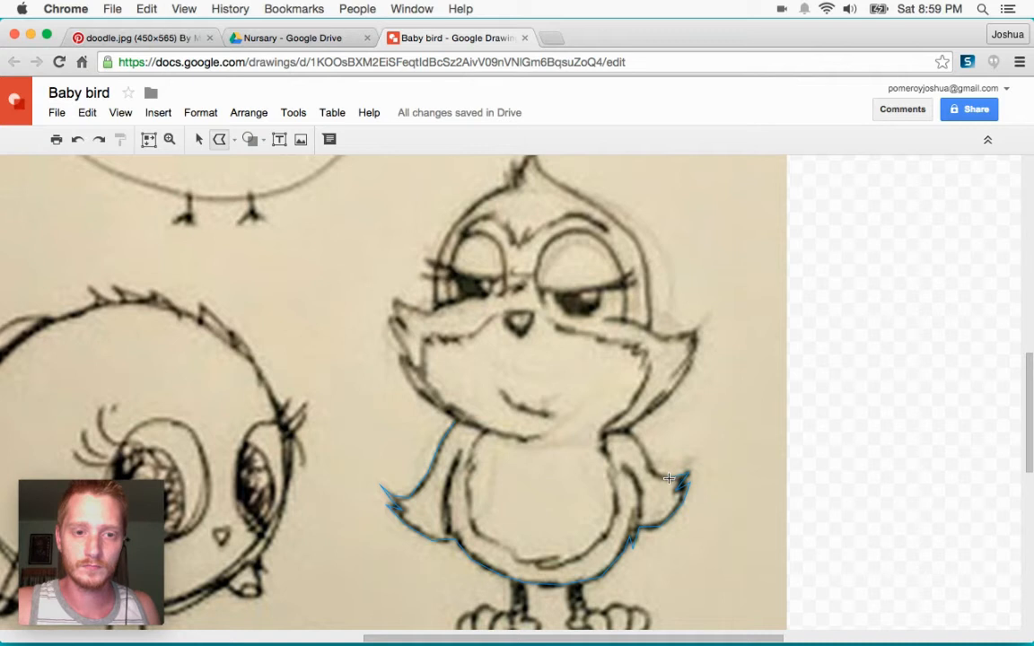
click(630, 432)
Step: Continue the body polyline around the grumpy bird's right cheek and up the right side of its head to the crest
click(664, 400)
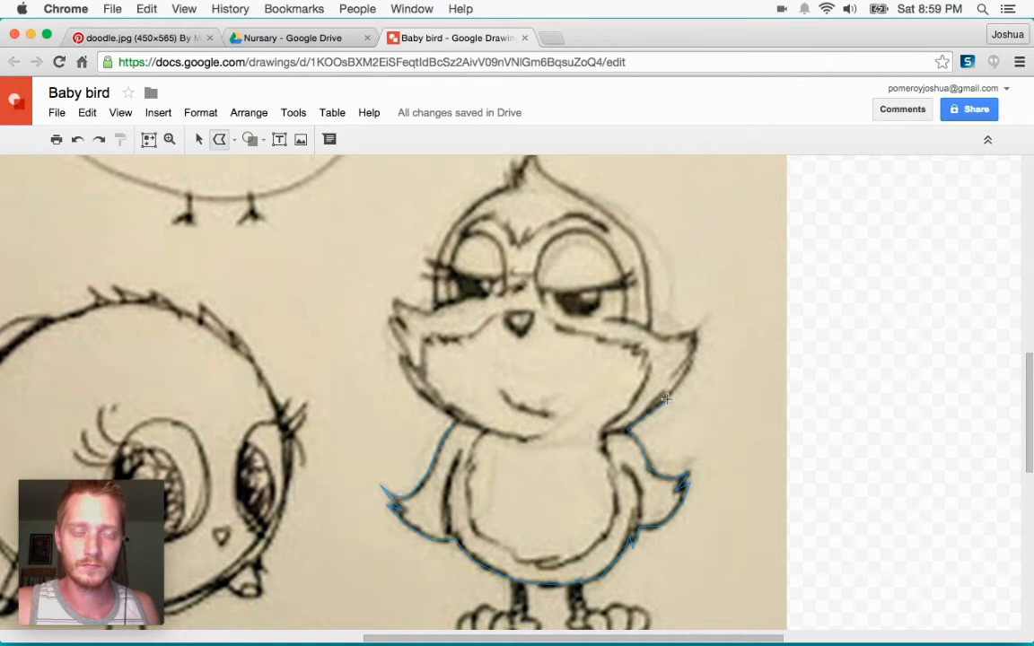
click(676, 337)
click(648, 330)
scroll(648, 329, up, 3)
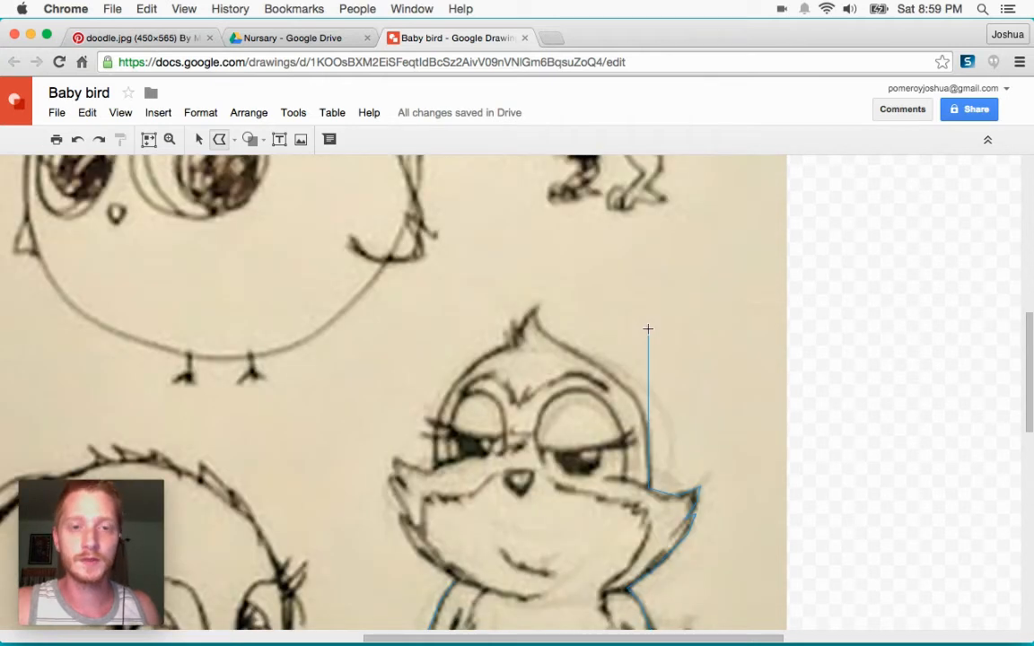
click(613, 378)
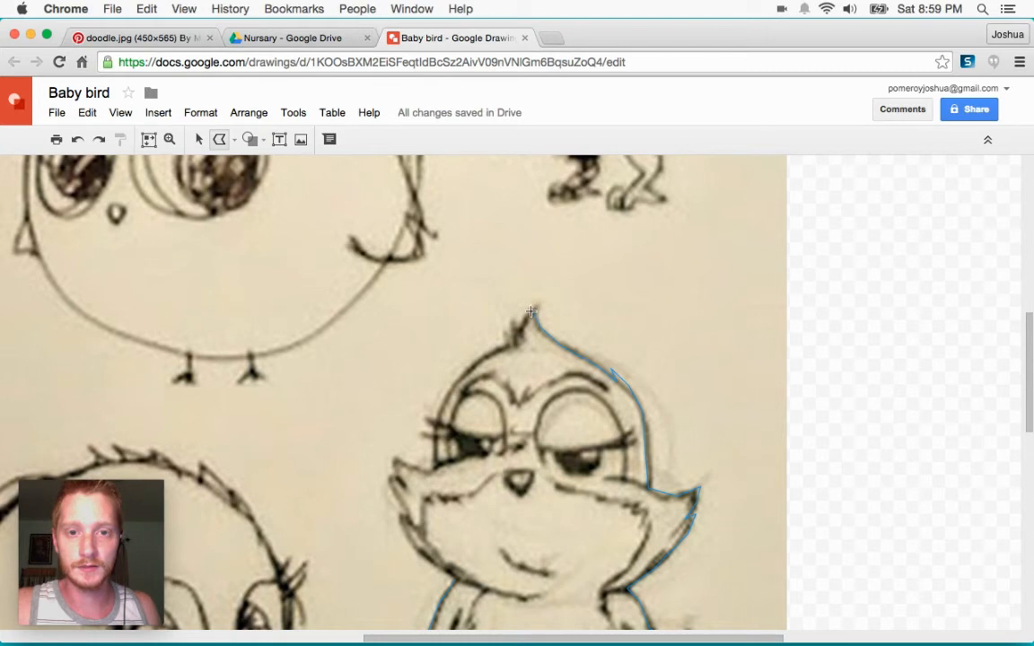
Step: Trace the spiky crest feathers and the left side of the head down to the top of the left cheek
key(alt+super+plus)
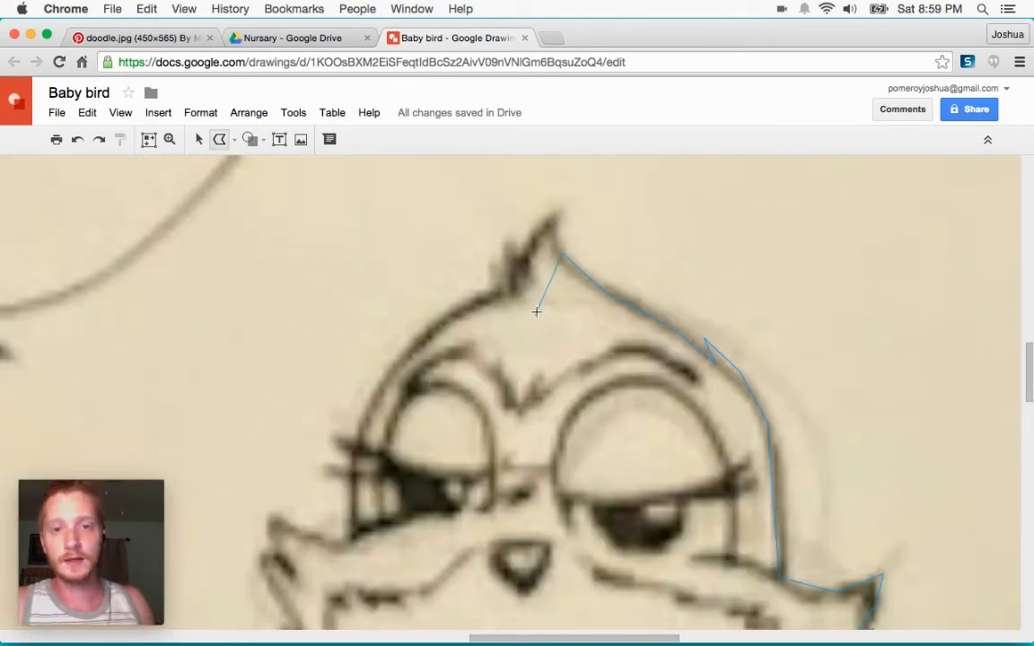
click(530, 238)
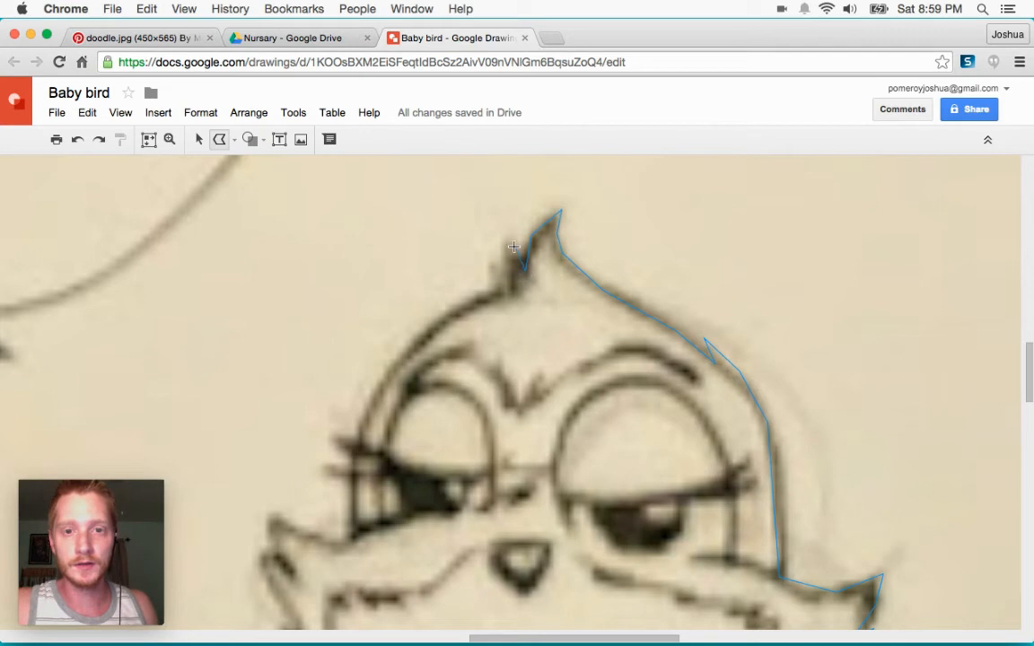
click(510, 228)
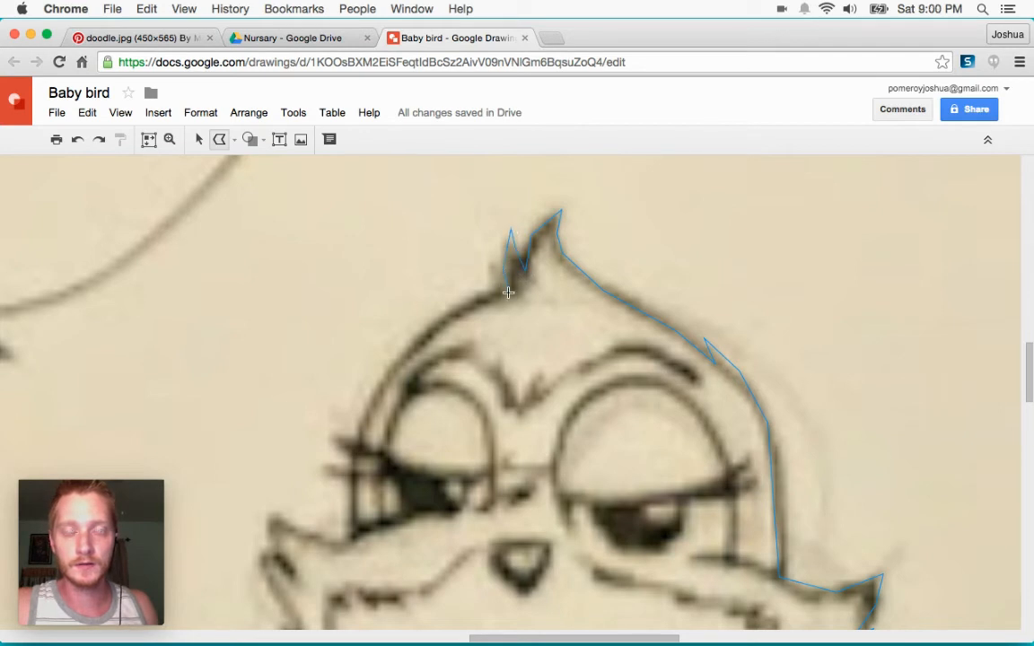
click(486, 270)
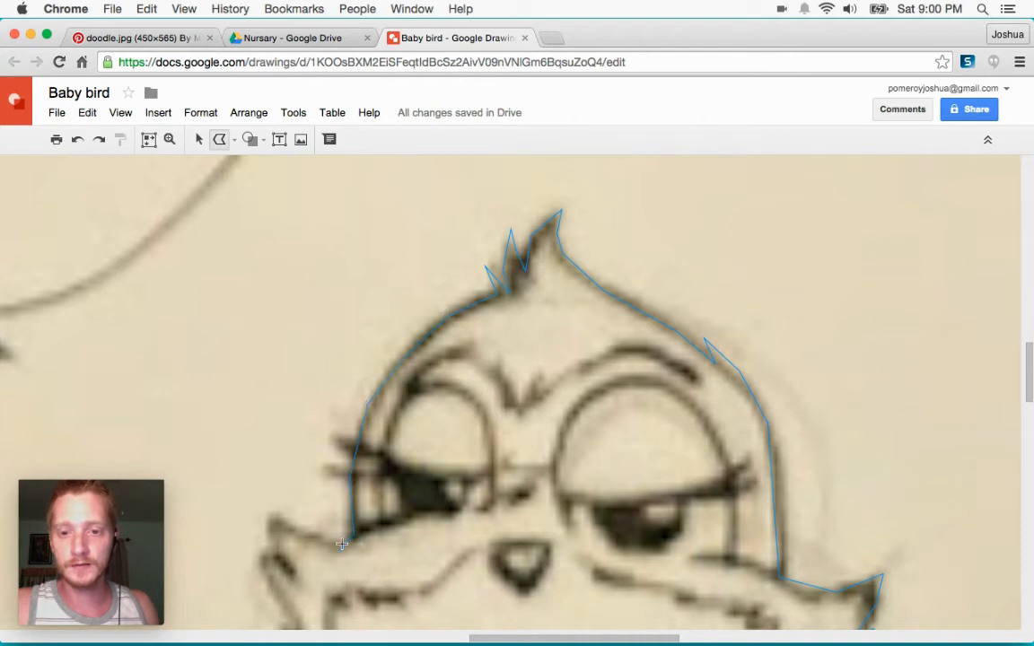
Step: Trace the left cheek's feather points and close the body outline at its starting point below the cheek
scroll(340, 548, down, 5)
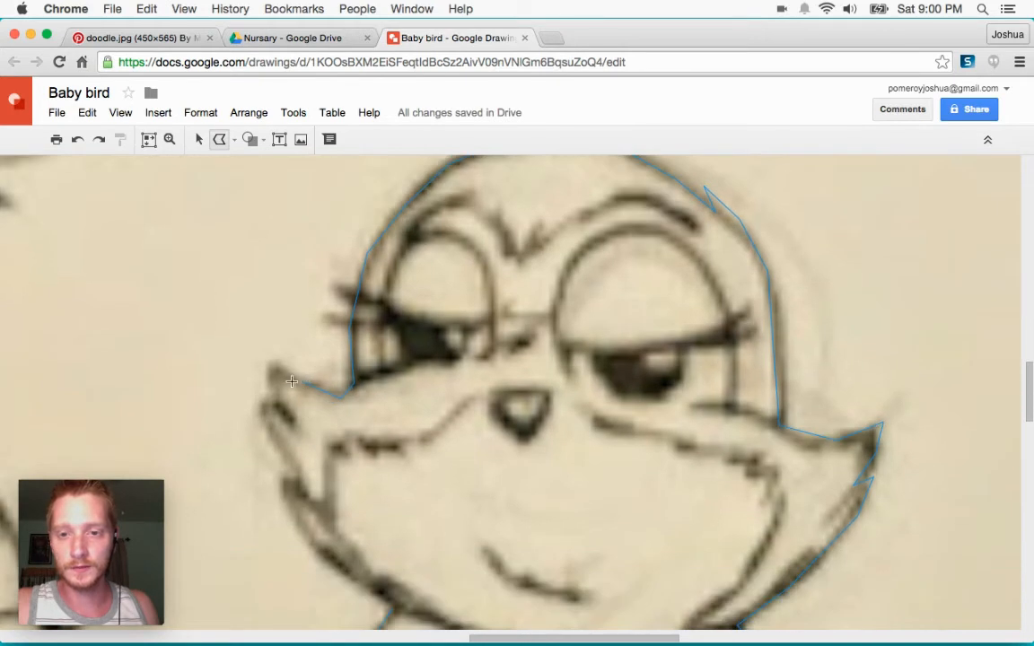
click(273, 396)
click(296, 428)
scroll(300, 517, down, 2)
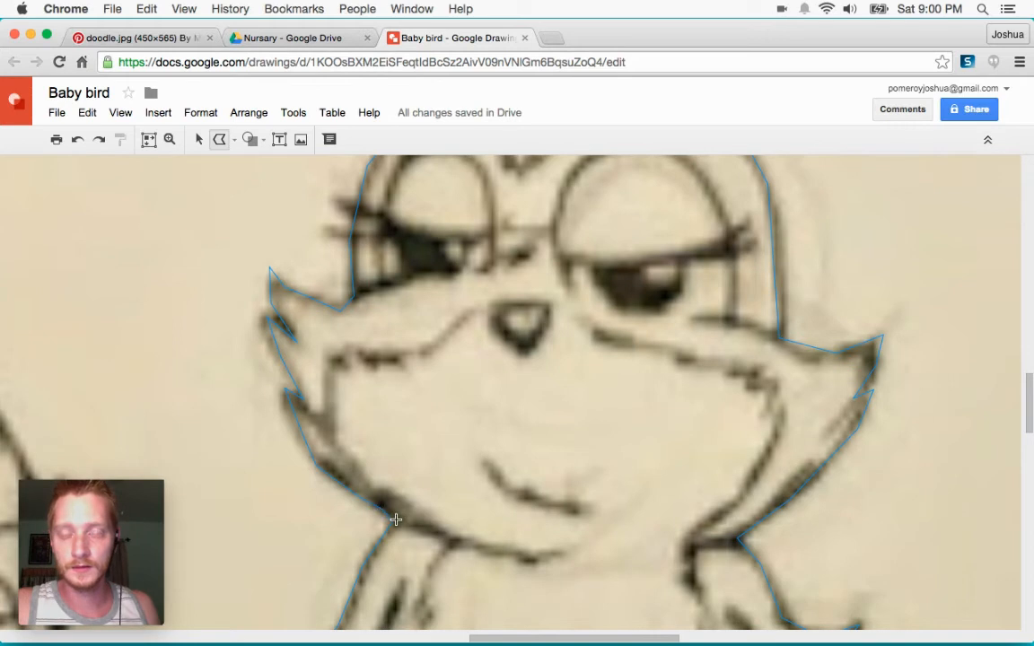
click(396, 520)
Step: Make the body silhouette's outline transparent and fill the shape with medium blue
key(alt+super+minus)
key(alt+super+minus)
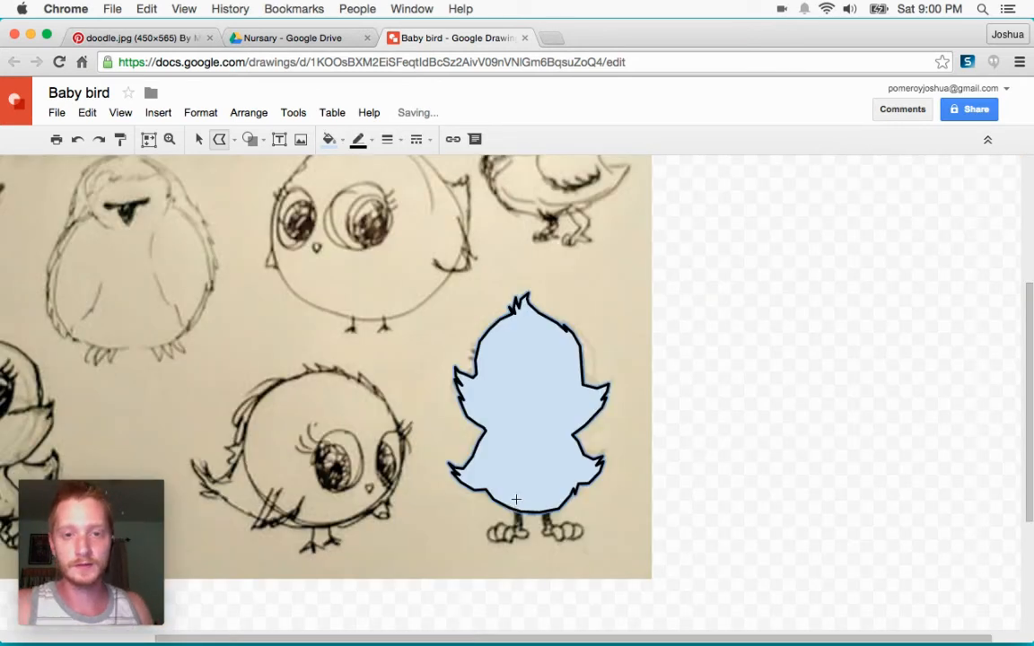
click(358, 139)
click(377, 169)
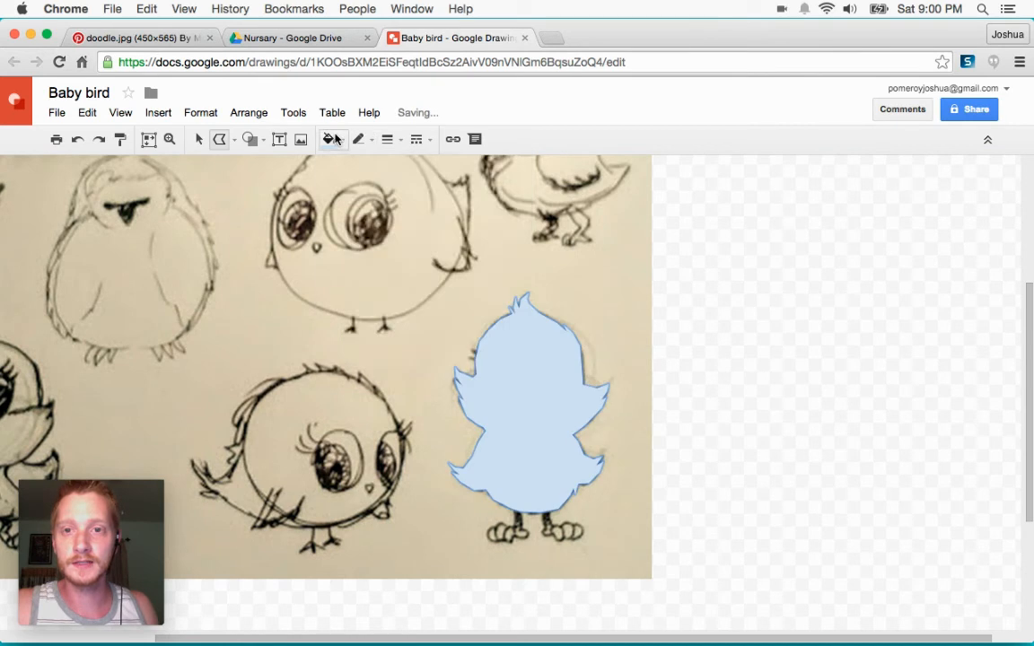
click(332, 139)
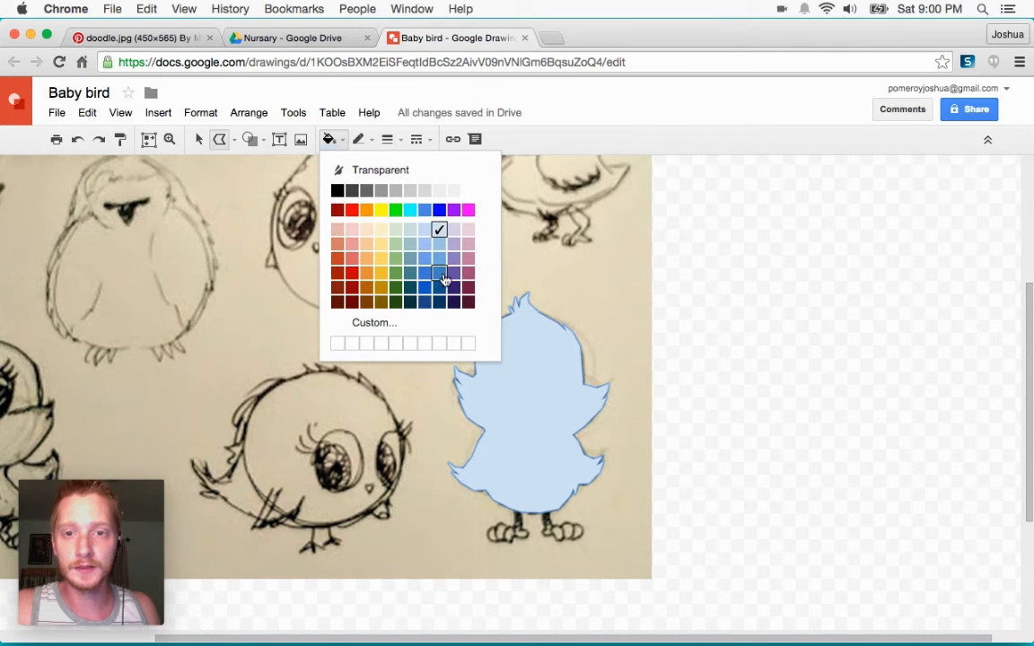
click(439, 273)
Step: Move the blue body silhouette onto the empty canvas beside the sketch photo and inspect its edges up close
click(199, 139)
drag(533, 335, 813, 346)
click(842, 568)
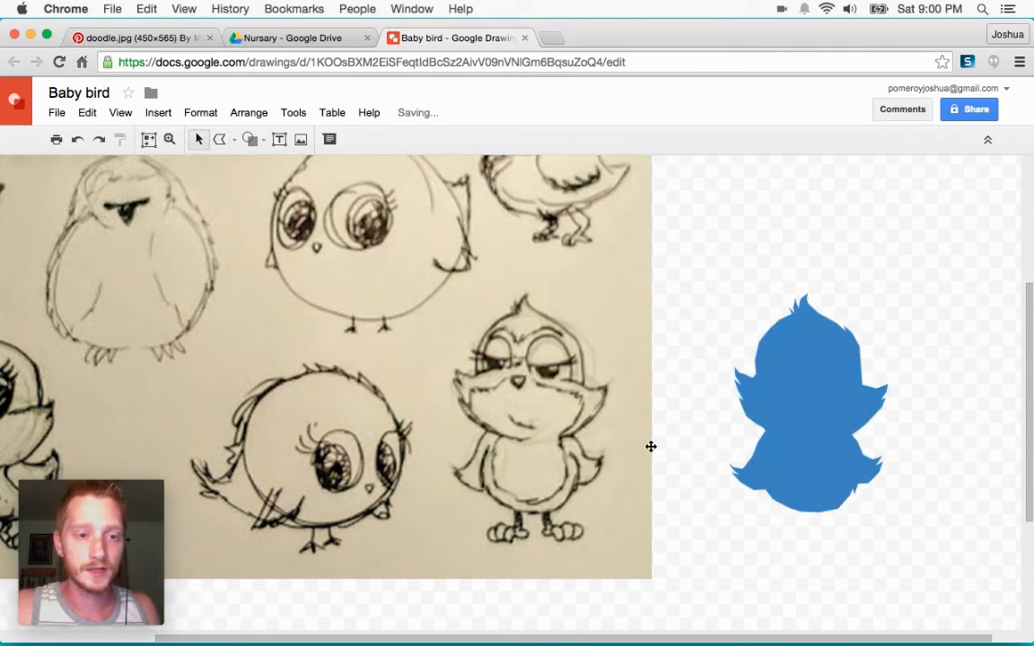
scroll(658, 457, right, 2)
click(170, 139)
click(783, 288)
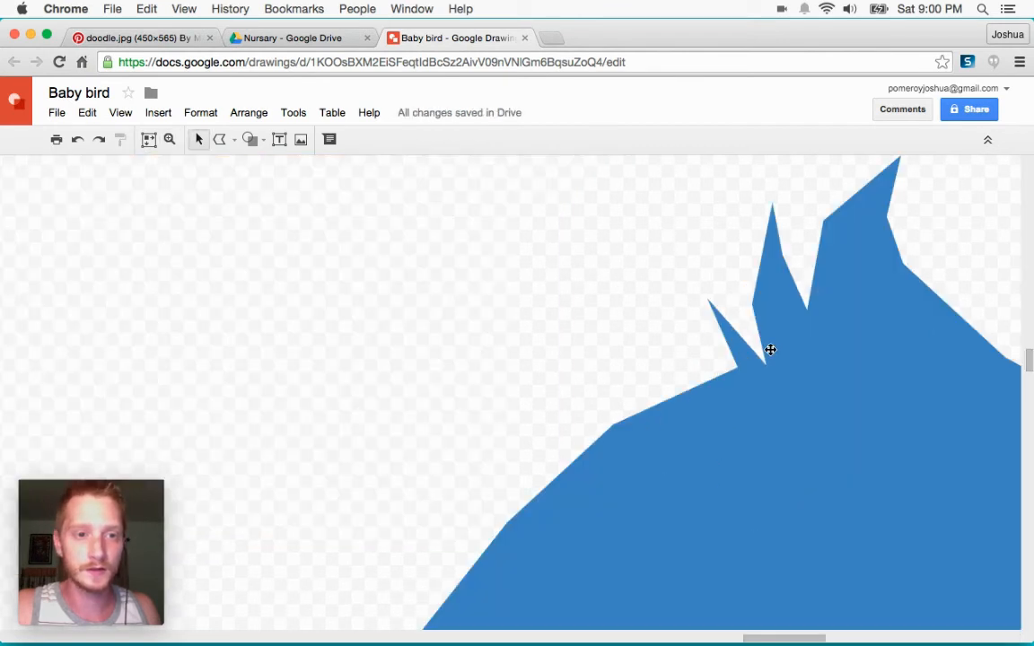
key(super+alt+minus)
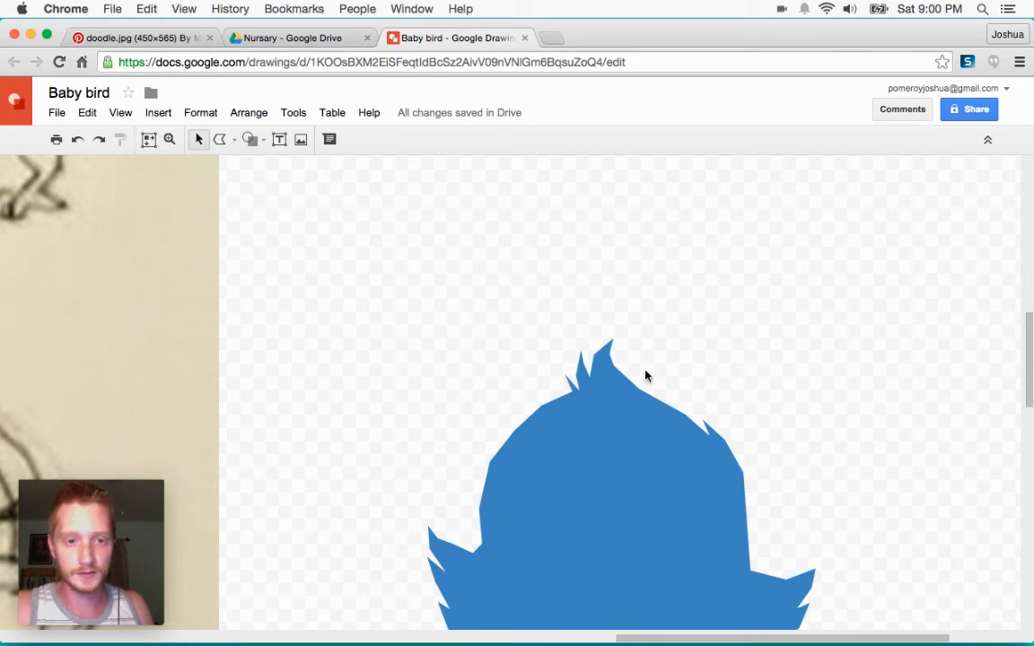
scroll(638, 380, down, 3)
scroll(725, 360, left, 2)
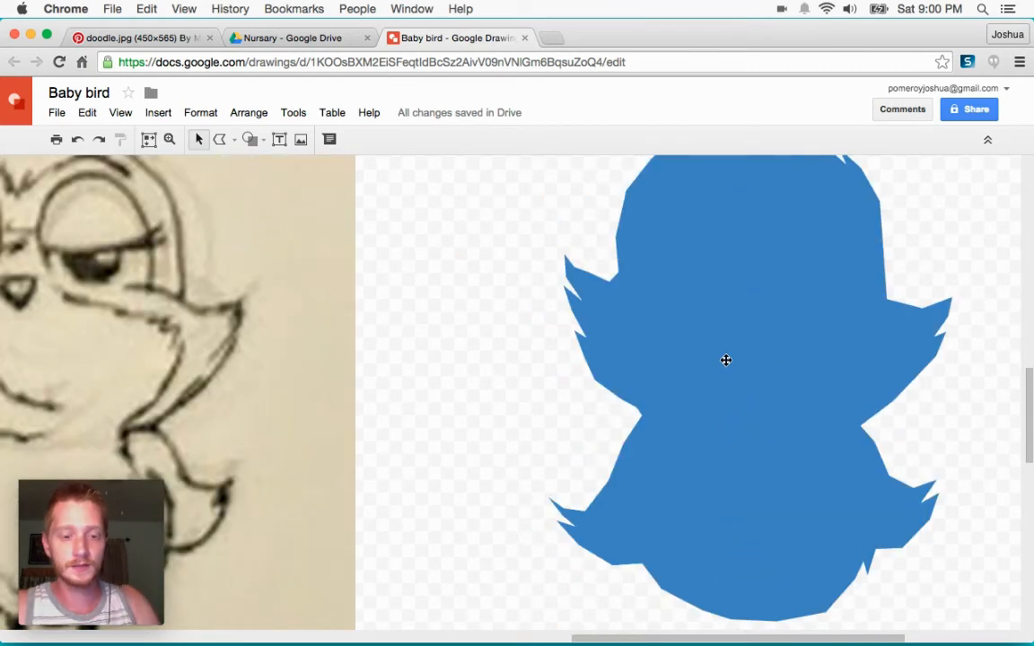
Step: Trace the grumpy bird's small pointed beak on the sketch with a closed polyline
key(super+alt+minus)
scroll(724, 357, left, 2)
click(219, 139)
key(super+alt+plus)
key(super+alt+plus)
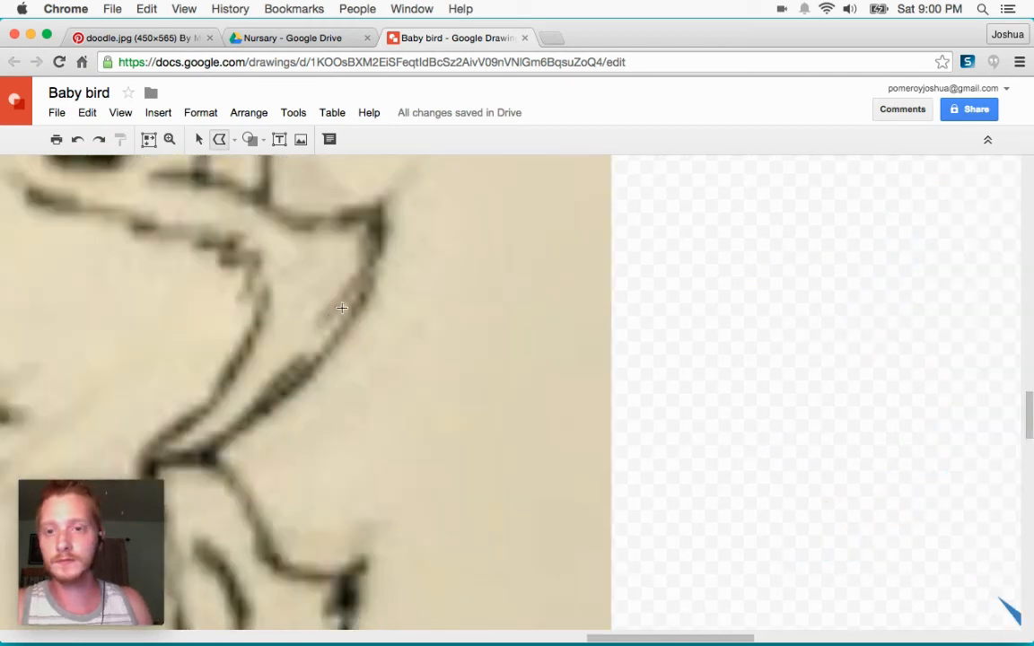
scroll(351, 302, left, 7)
scroll(493, 300, up, 4)
scroll(534, 341, down, 3)
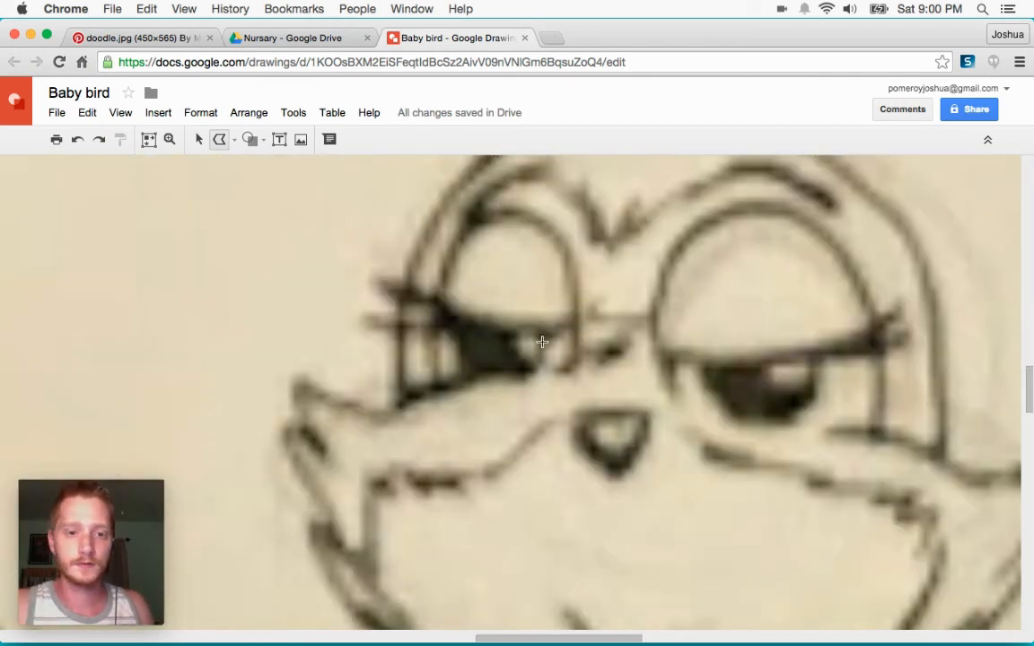
click(574, 420)
click(579, 440)
click(595, 456)
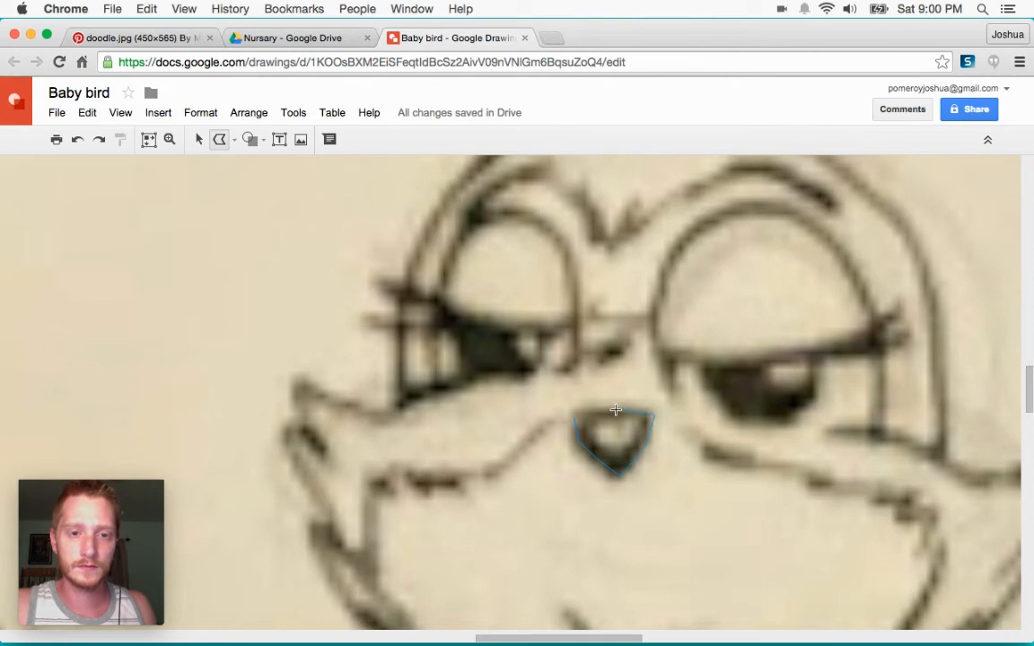
click(582, 409)
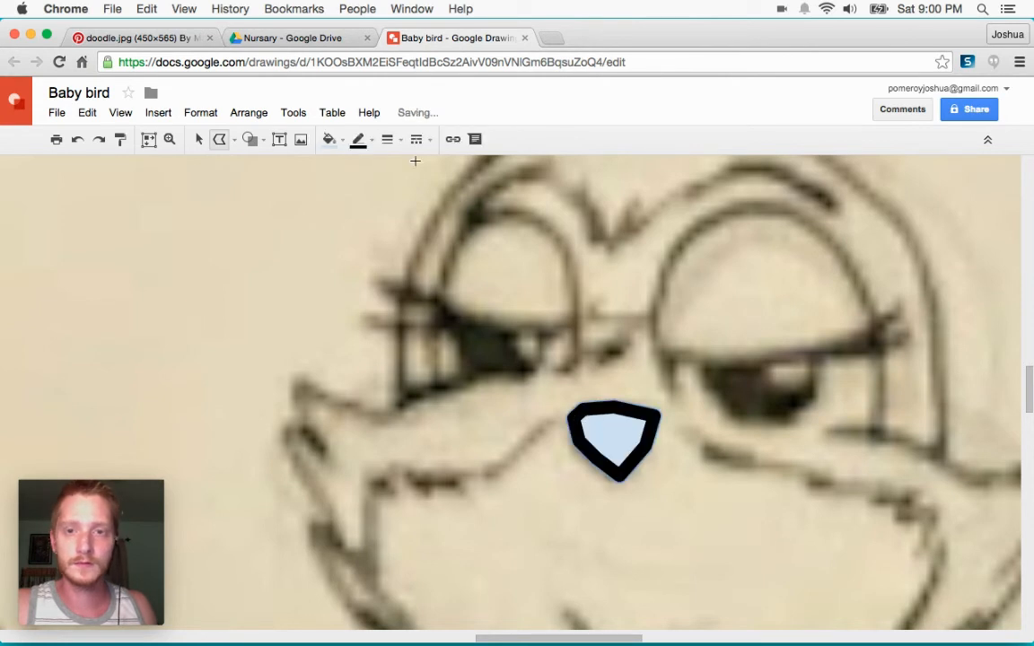
Step: Make the beak's outline transparent and fill it with golden yellow
click(359, 140)
click(373, 169)
click(330, 139)
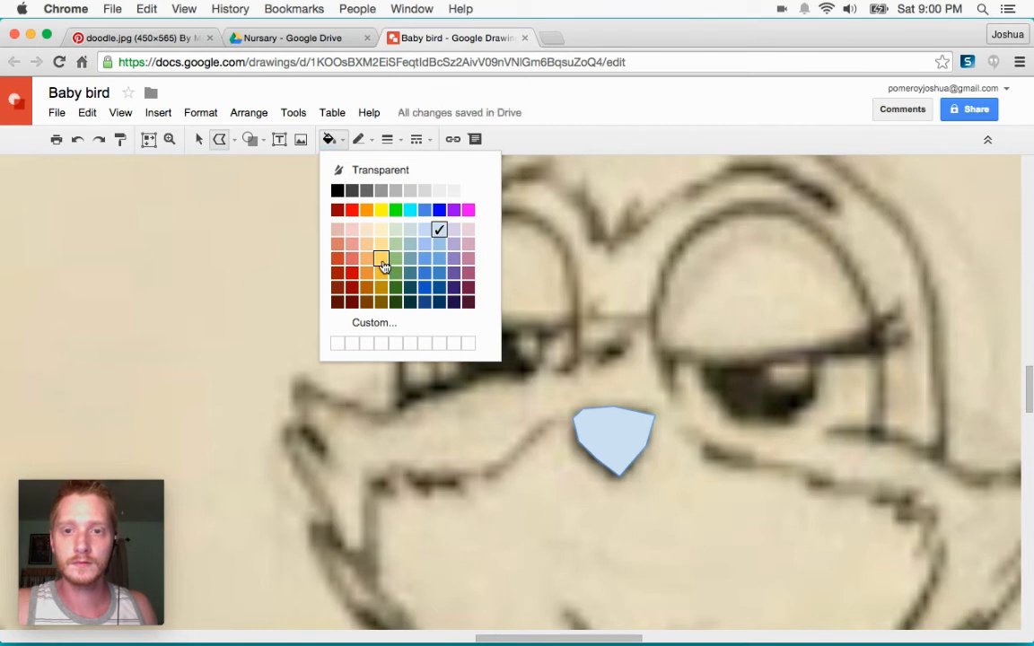
click(383, 266)
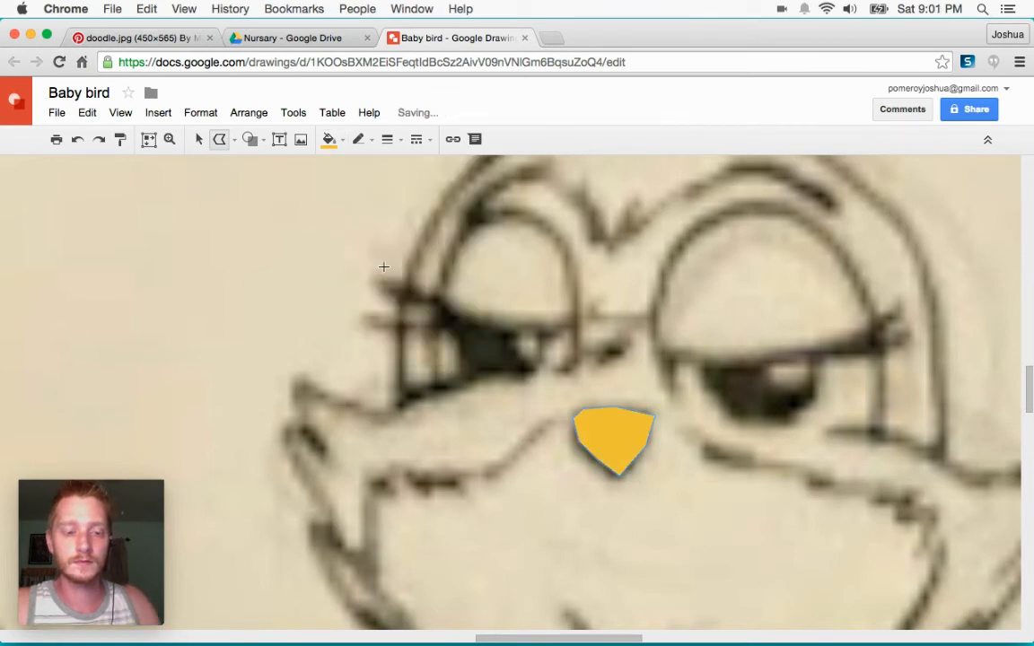
Step: Trace the bird's left eye as a closed polyline with a rounded top and a nearly flat lower edge
key(super+alt+minus)
key(super+alt+plus)
key(super+alt+plus)
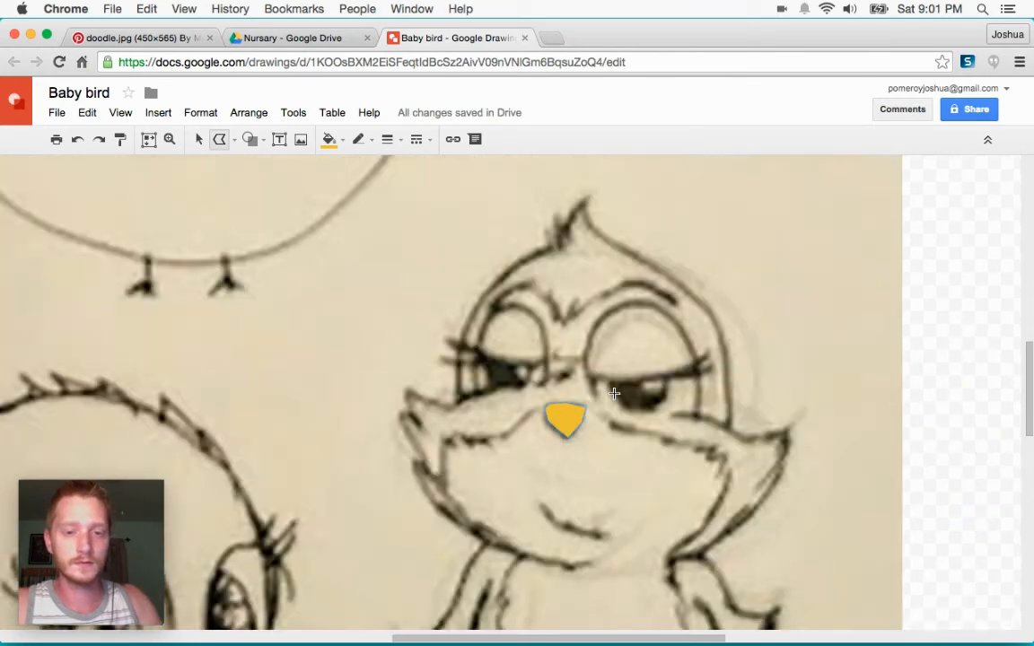
scroll(614, 393, up, 3)
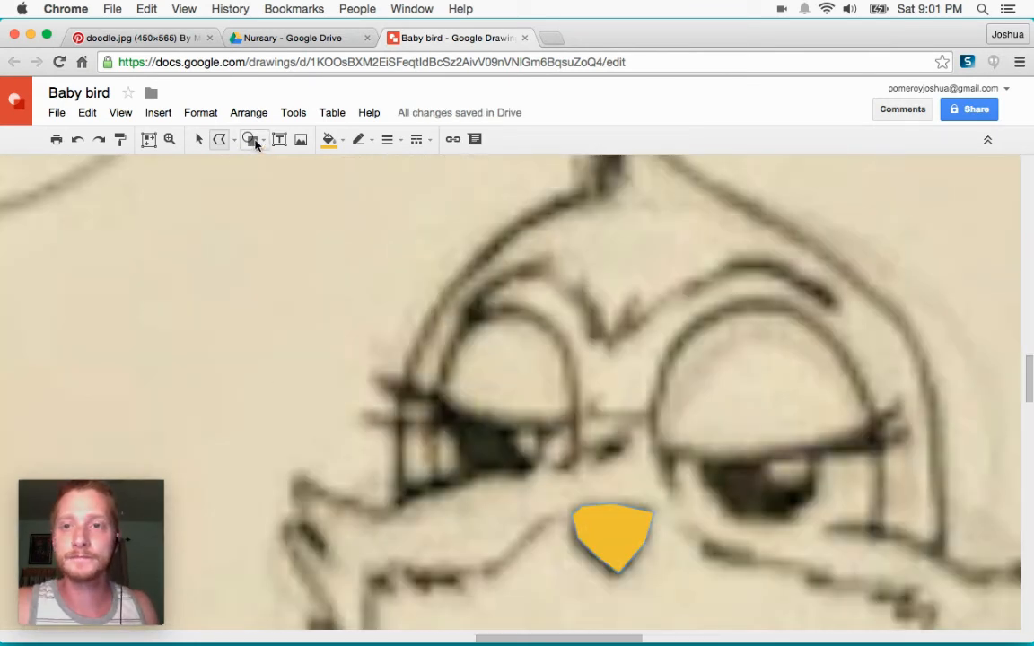
scroll(640, 411, up, 2)
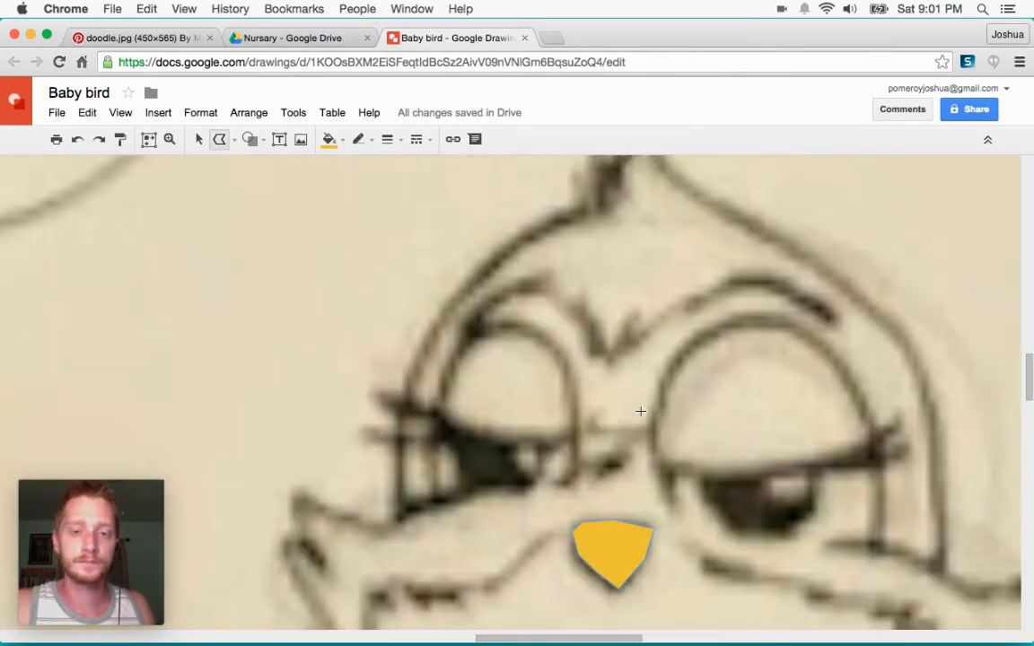
scroll(641, 412, down, 2)
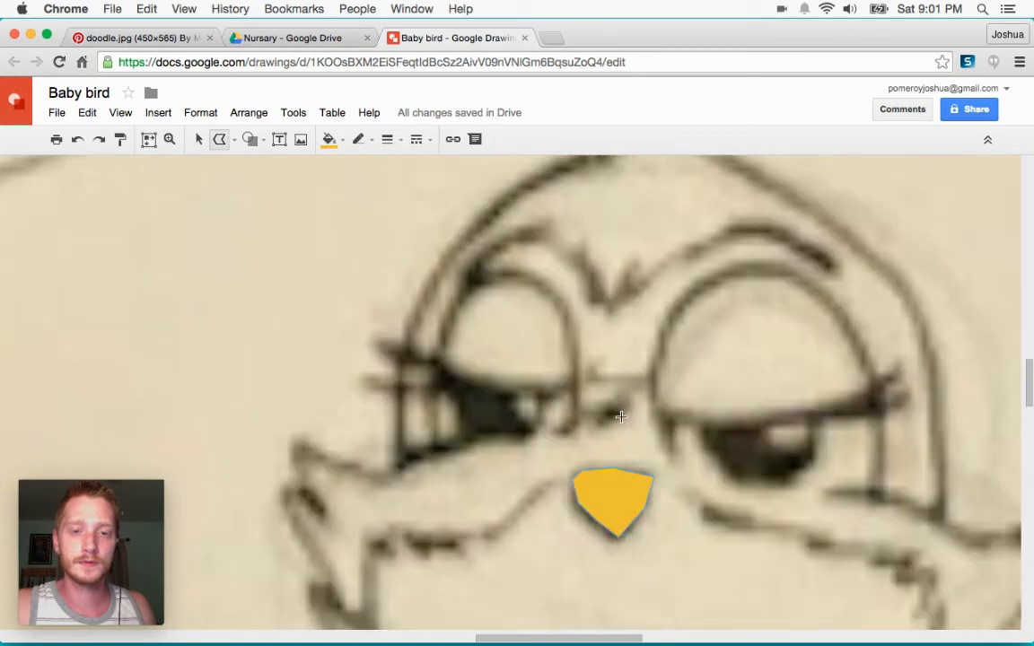
click(433, 450)
click(476, 439)
click(568, 433)
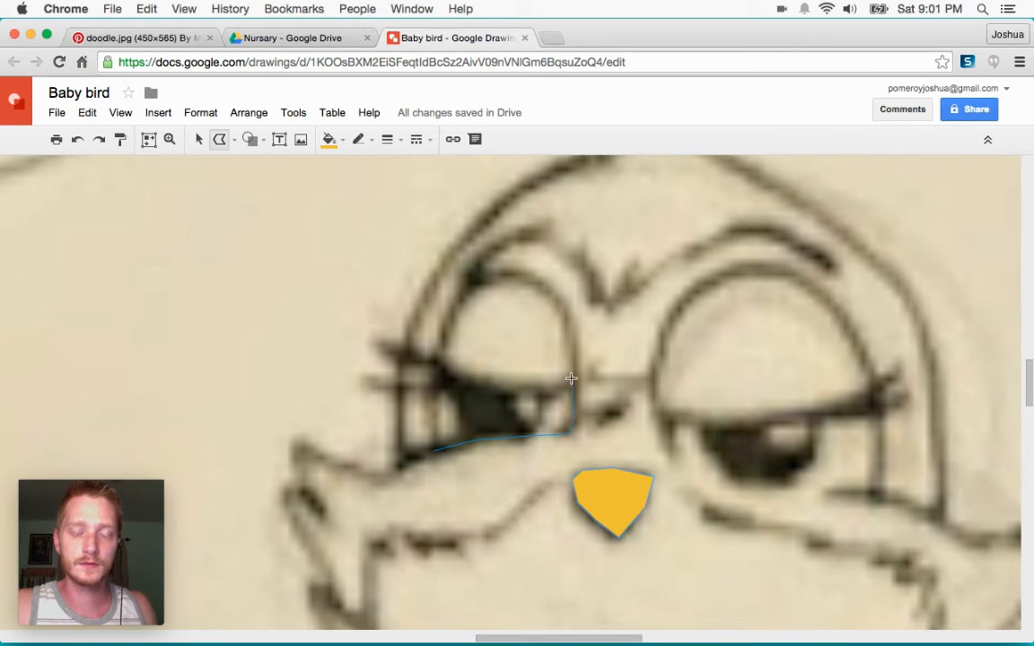
click(571, 382)
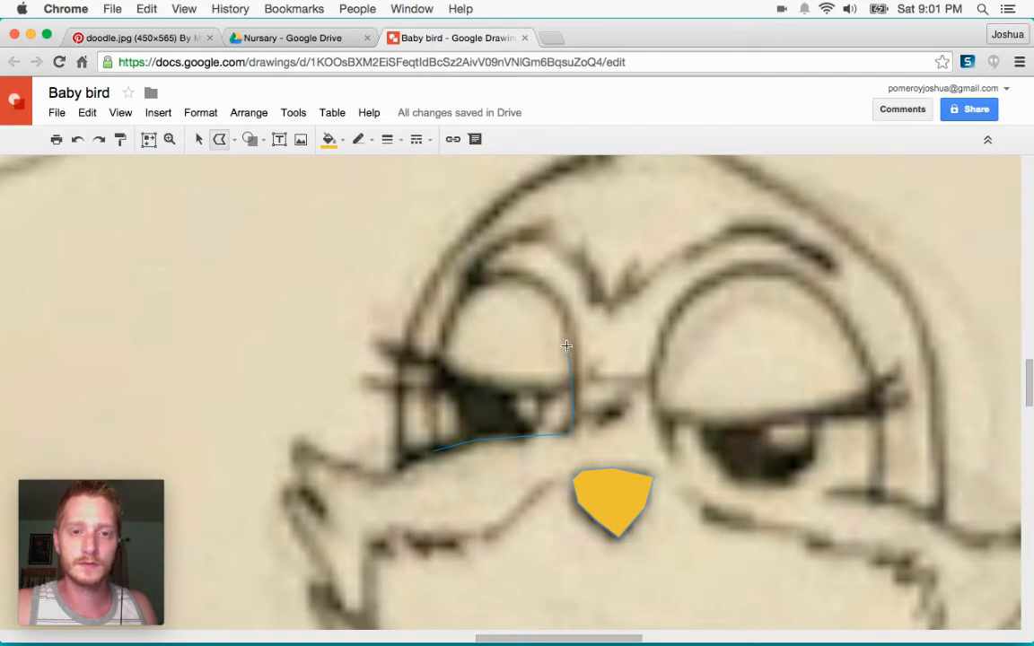
click(524, 317)
click(479, 318)
click(452, 333)
click(430, 395)
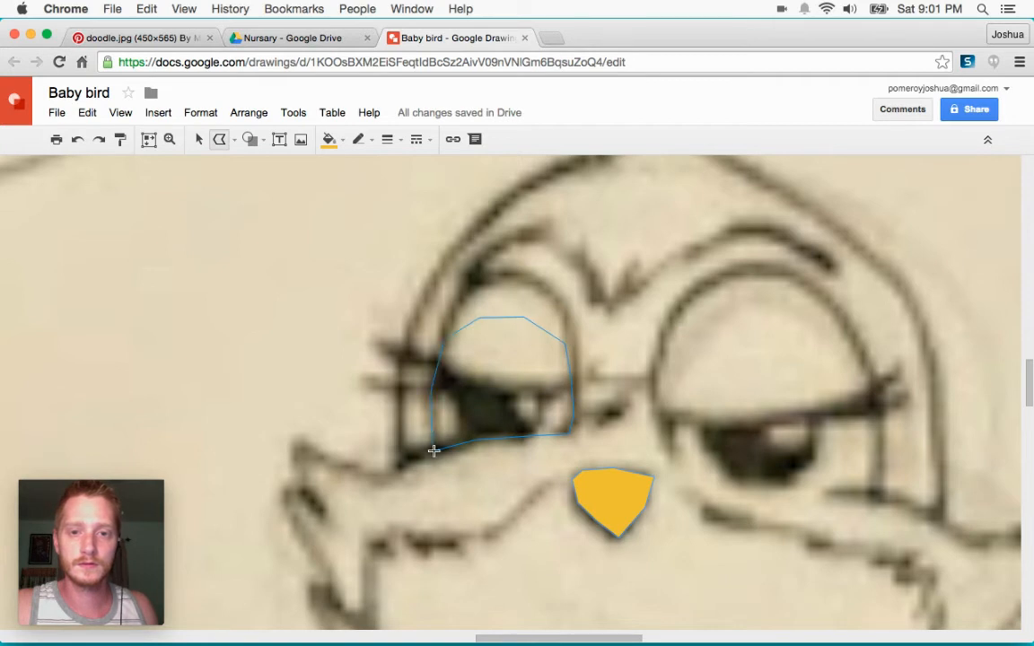
click(433, 450)
Step: Trace the bird's larger right eye as a closed polyline along its lower lid, sides and rounded top
scroll(456, 447, right, 2)
click(607, 457)
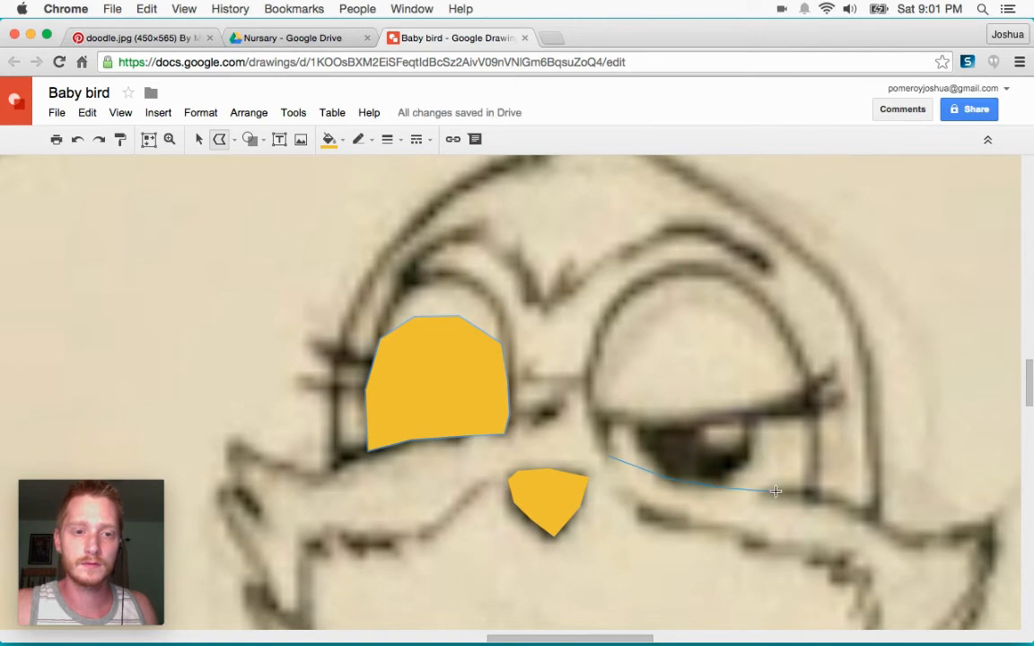
click(815, 491)
click(805, 365)
click(765, 329)
click(664, 321)
click(619, 364)
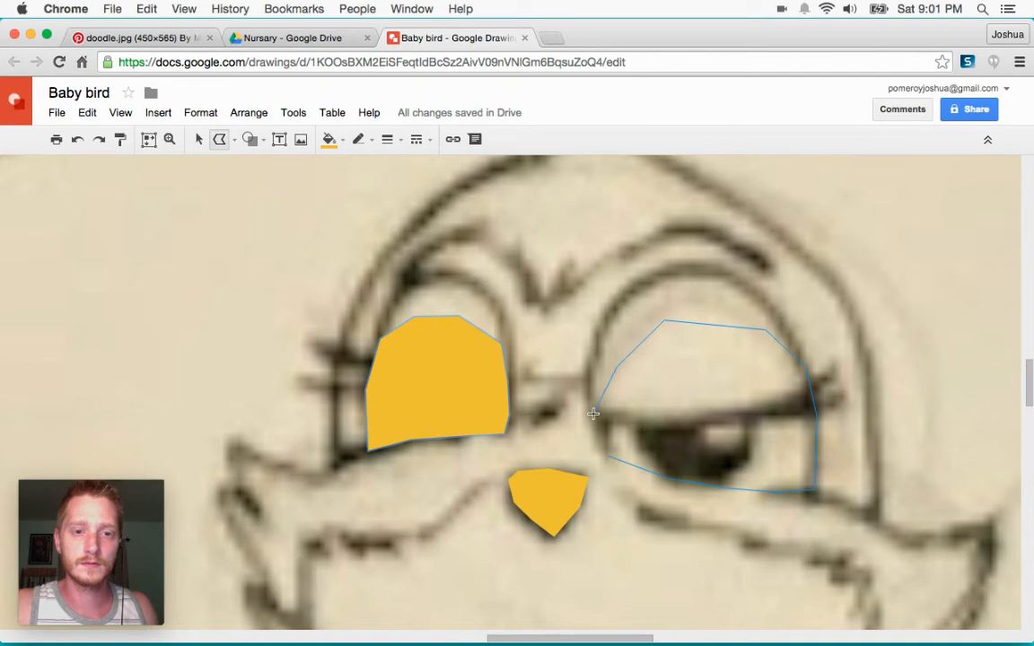
click(606, 457)
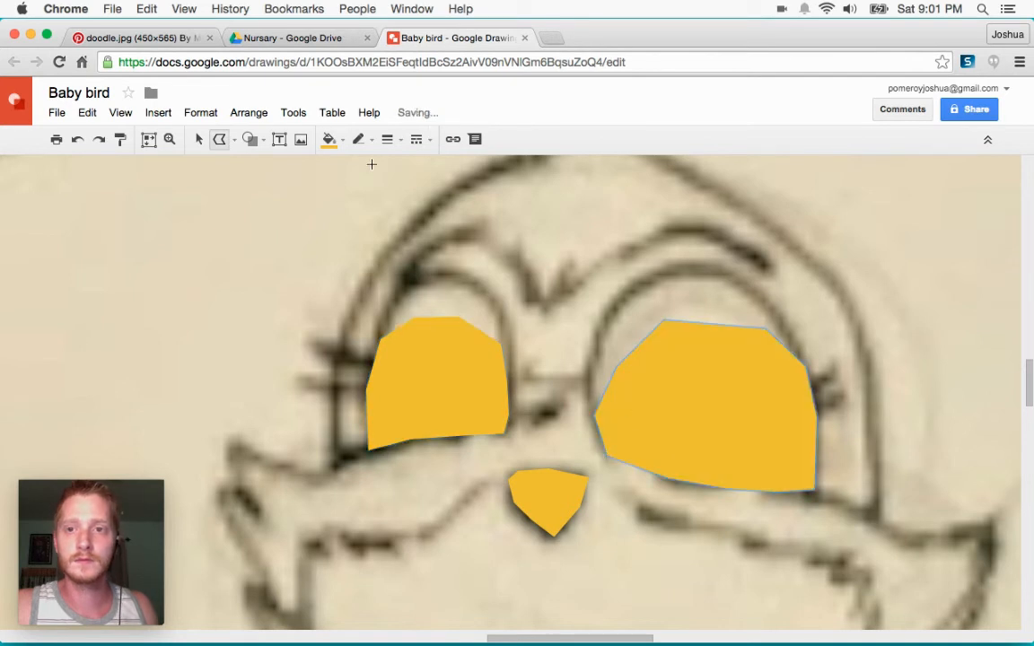
Step: Fill the right eye with the lightest gray and copy its formatting onto the left eye
click(338, 143)
click(453, 191)
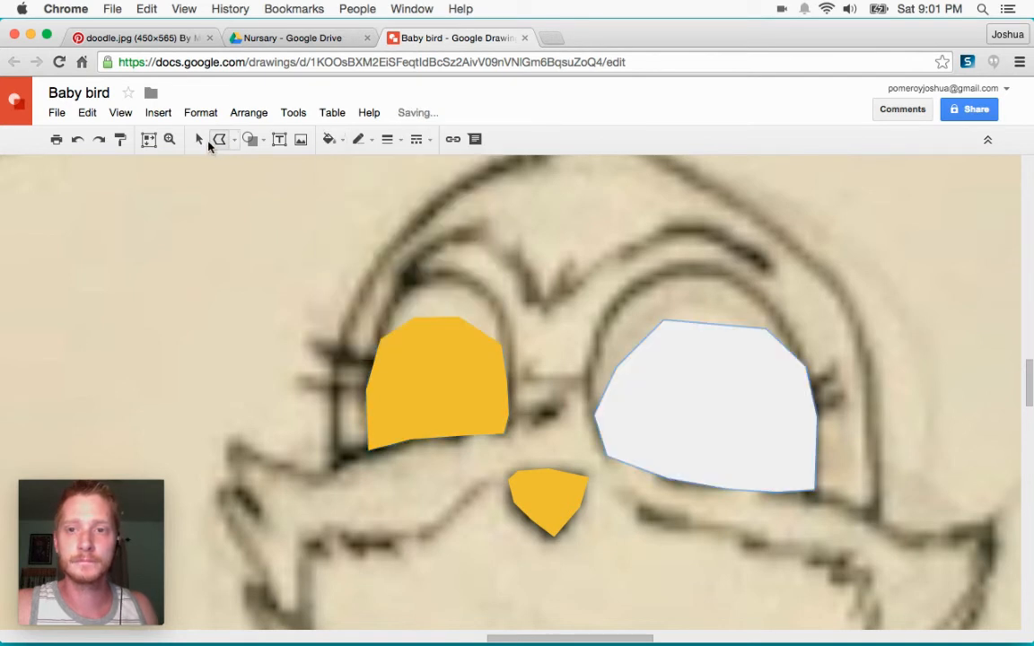
click(120, 140)
click(438, 346)
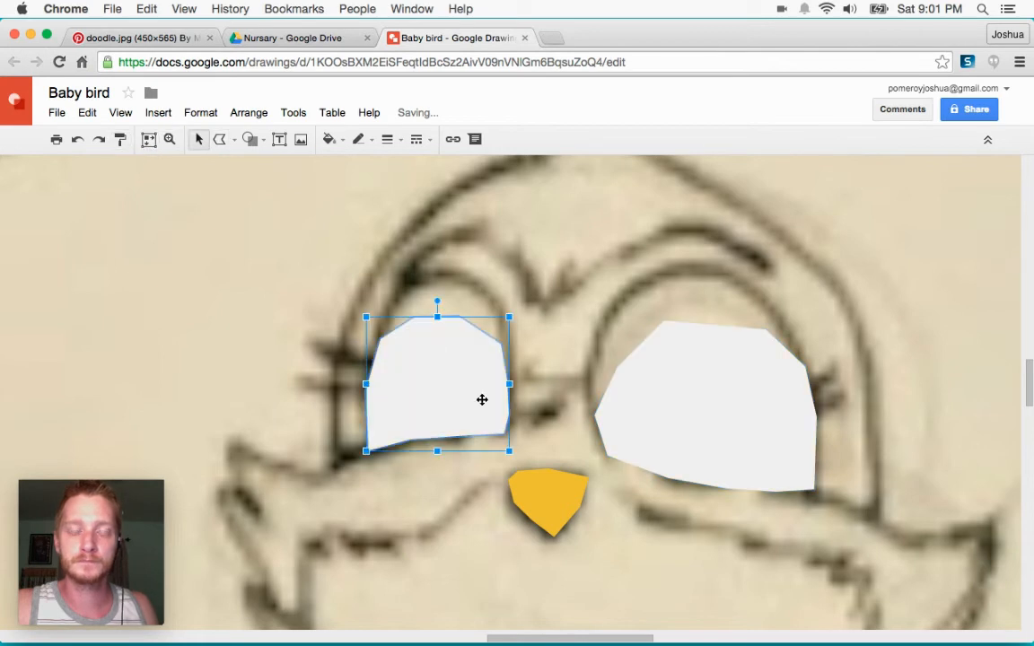
Step: Move the beak and both eye shapes together from the sketch onto the blue bird's face
shift+click(542, 484)
key(super+alt+minus)
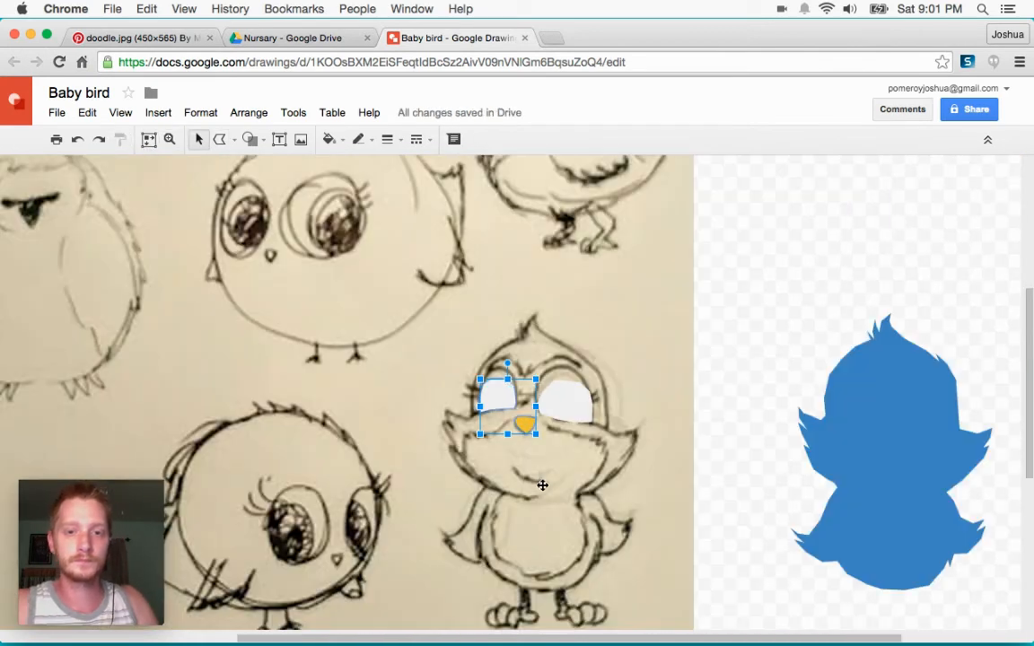
shift+click(565, 402)
drag(505, 401, 855, 403)
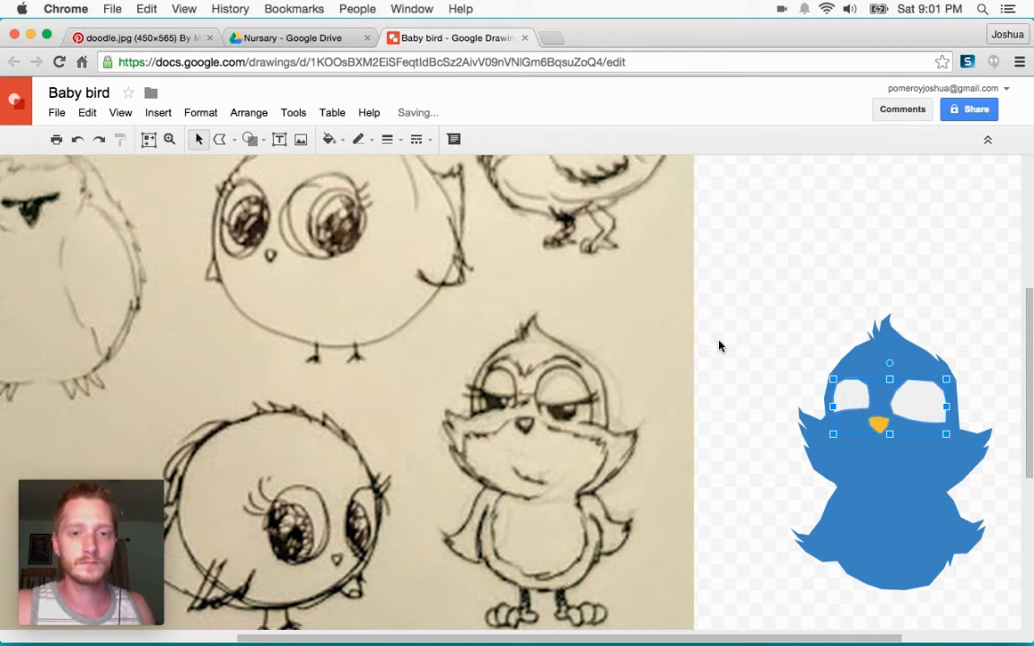
Step: Trace the sketch's left pupil, lid line and two outer eyelashes as one closed polyline
scroll(525, 386, up, 6)
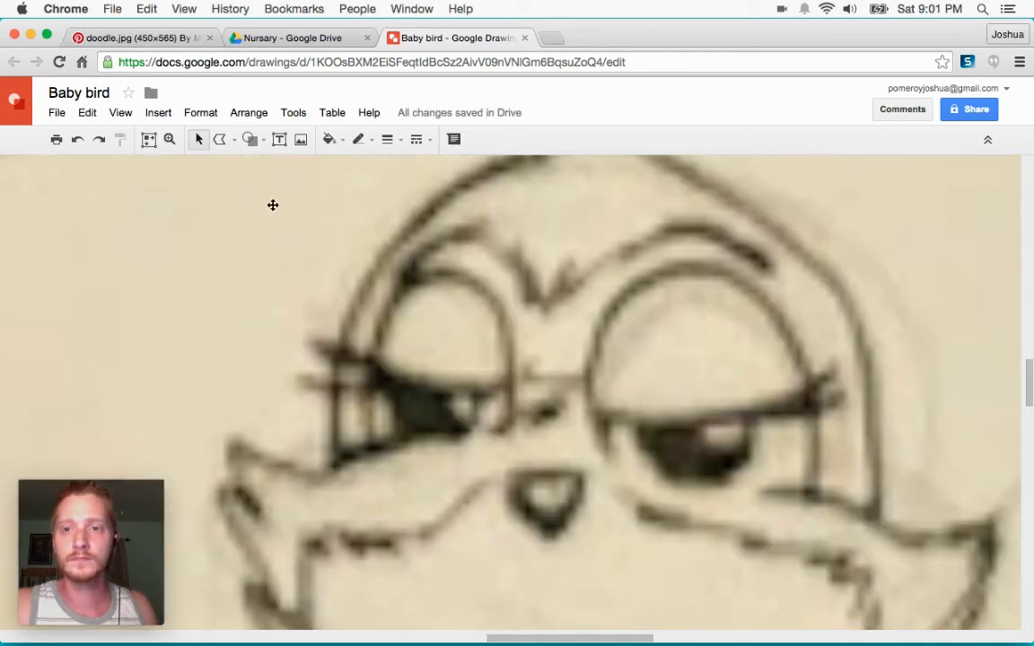
click(221, 140)
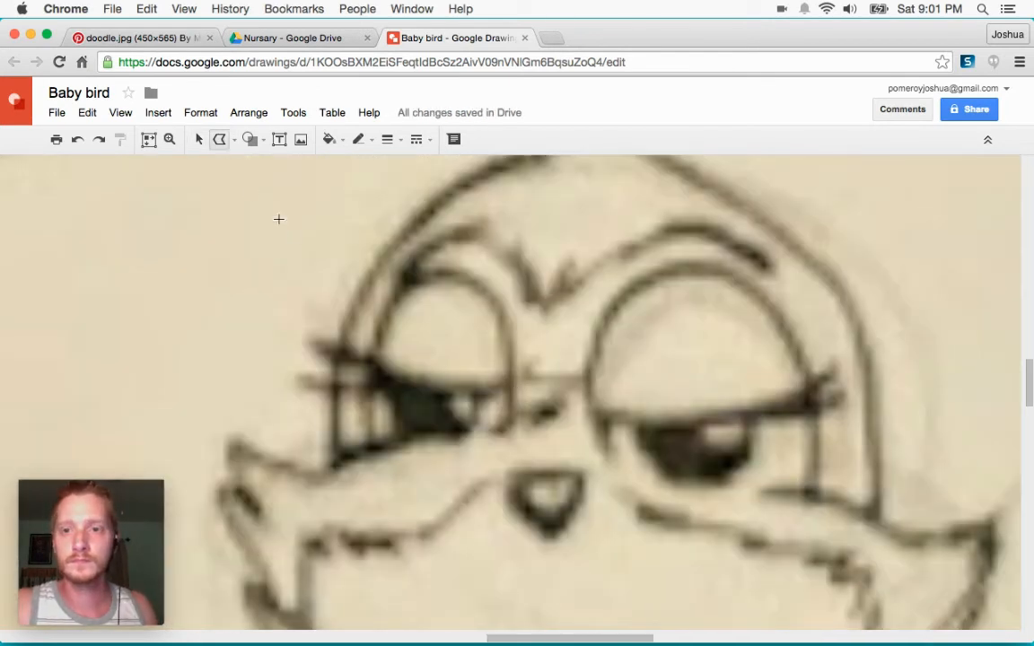
mouse_move(369, 389)
mouse_down()
mouse_move(404, 391)
mouse_move(392, 392)
mouse_up()
click(392, 390)
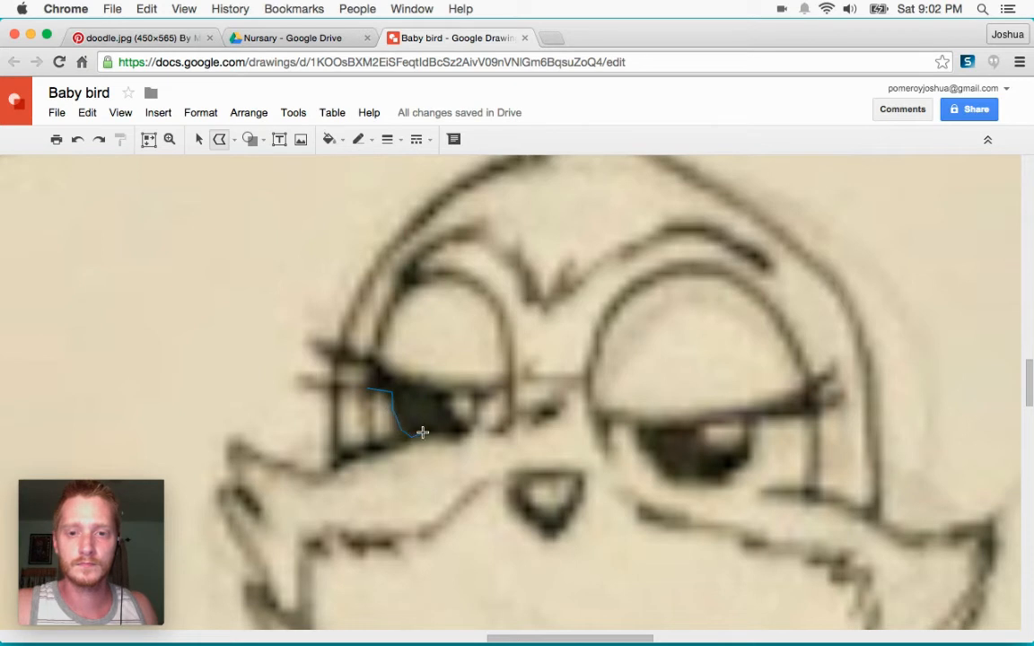
click(434, 440)
click(486, 392)
click(513, 384)
click(370, 356)
click(339, 342)
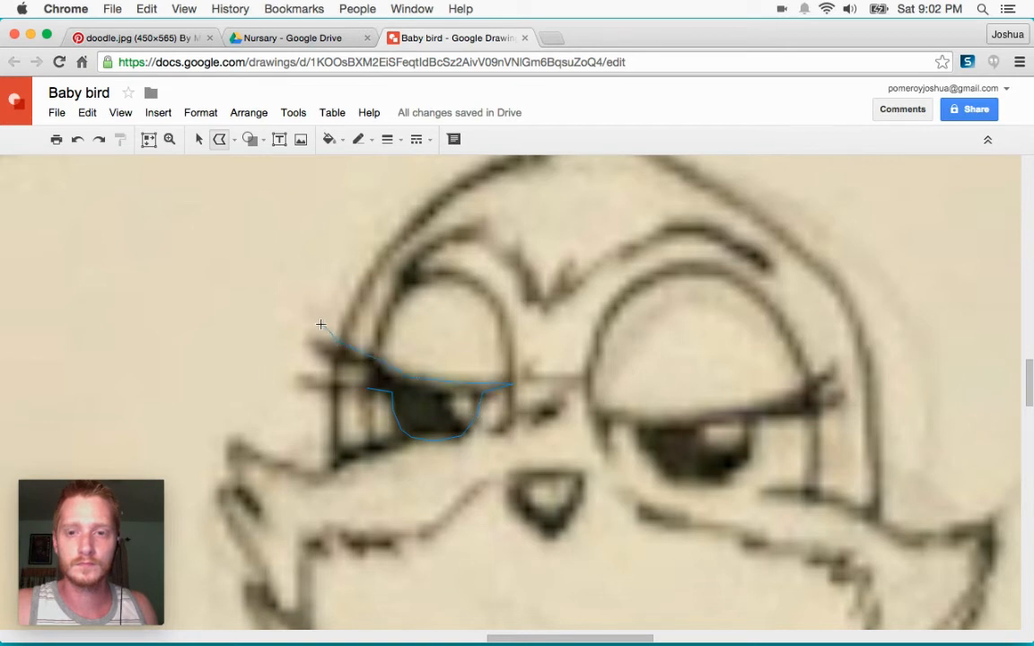
click(323, 328)
click(373, 375)
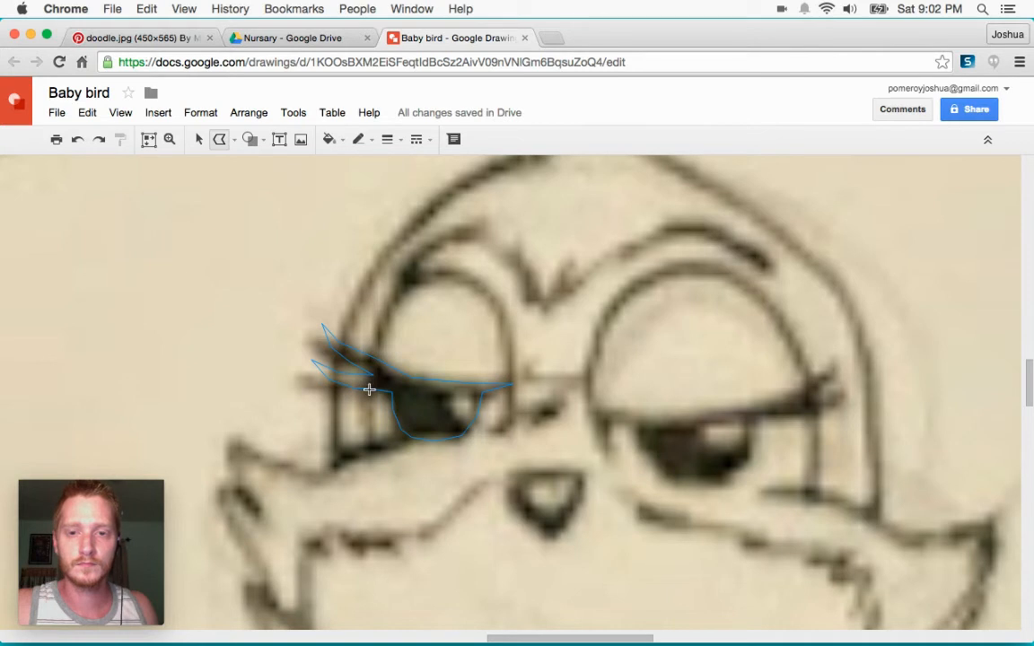
click(366, 390)
Step: Make the left pupil-and-lash shape's outline transparent and fill it with black
click(361, 140)
click(392, 169)
click(330, 139)
click(339, 189)
Step: Trace the sketch's right pupil, lid line and two outer eyelashes as one closed polyline
scroll(584, 431, right, 2)
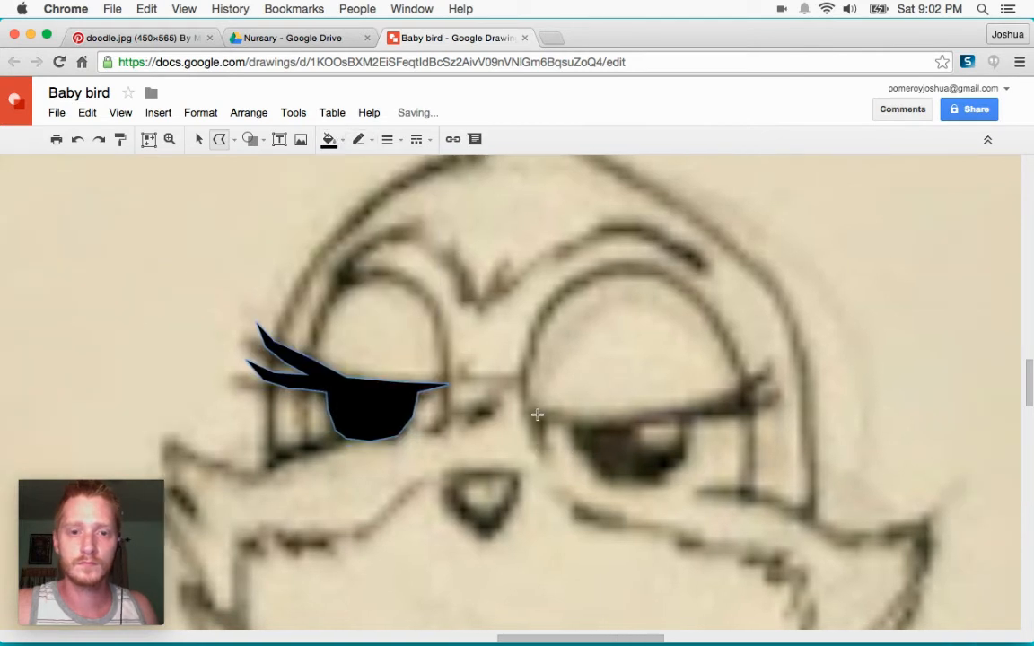
click(692, 407)
click(782, 343)
click(746, 396)
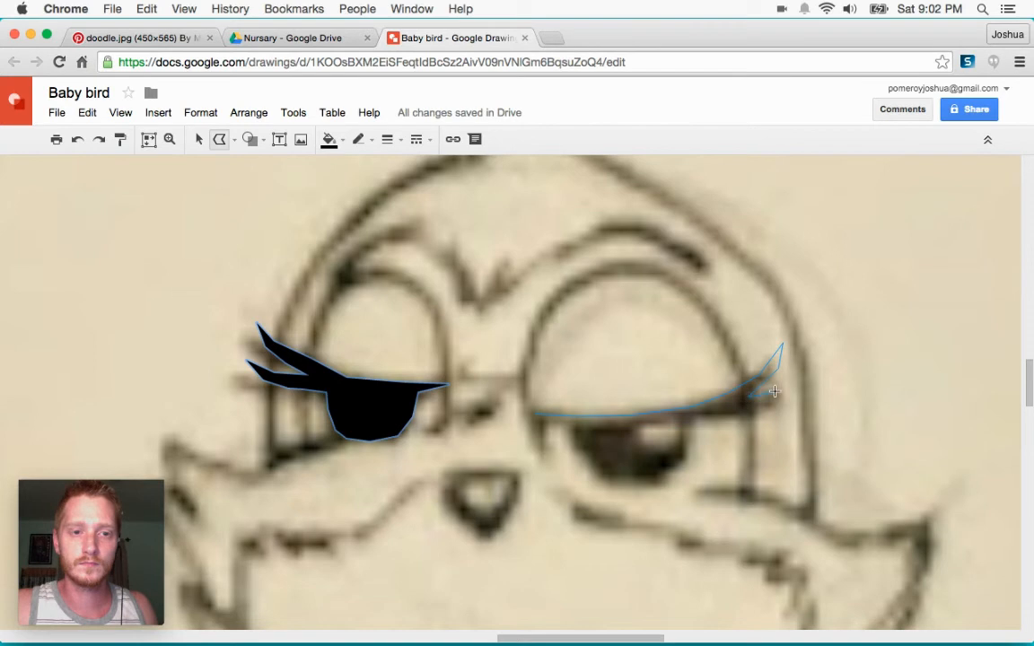
click(820, 363)
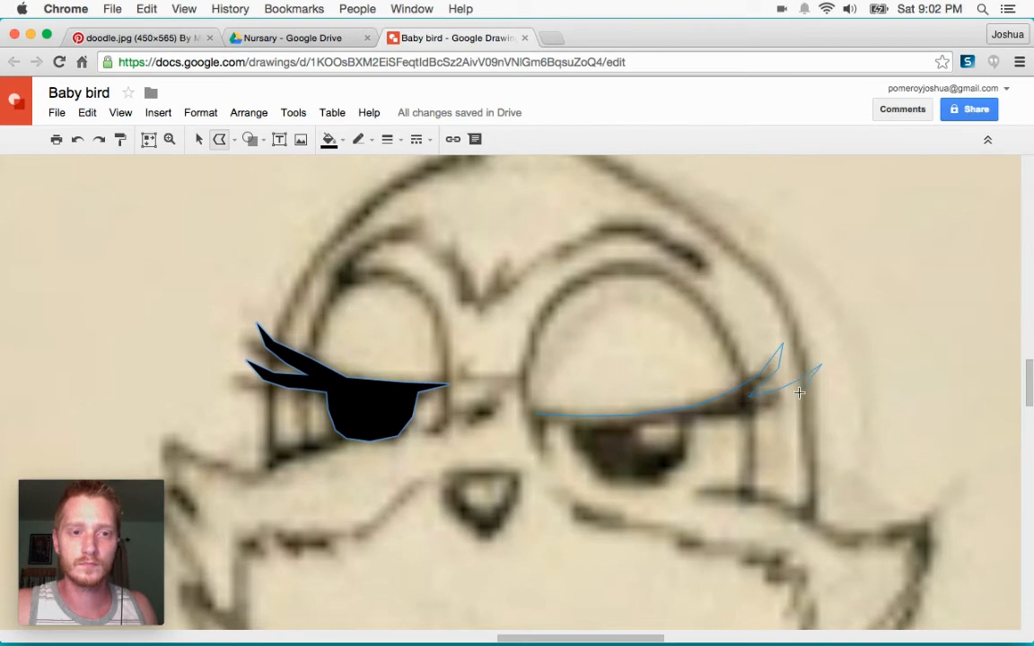
click(684, 426)
click(683, 455)
click(536, 414)
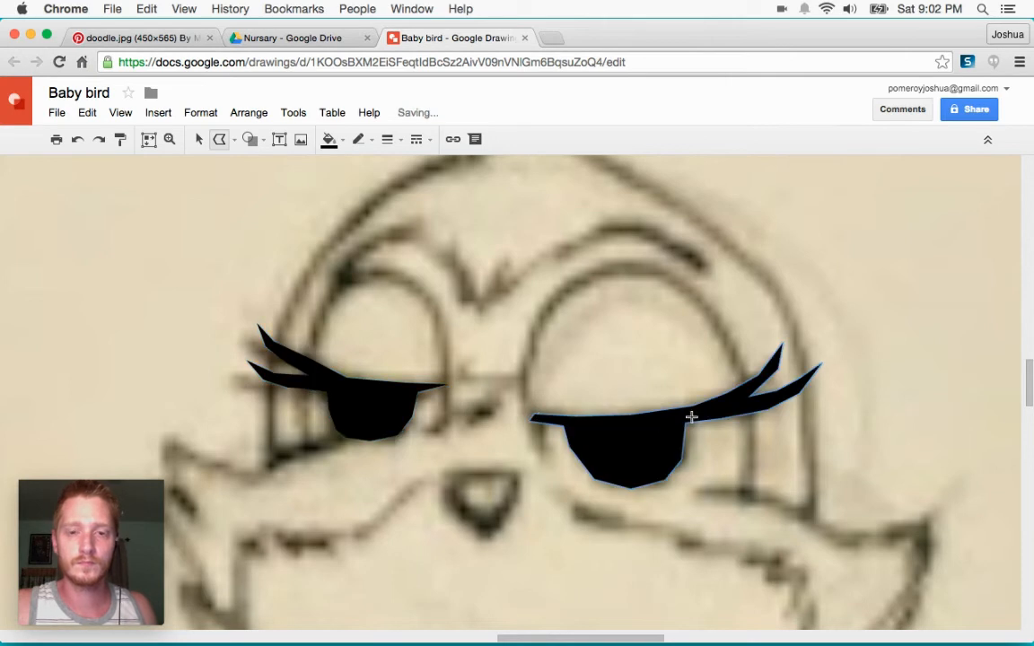
Step: Move the right pupil-and-lash shape slightly higher, about level with the left one
click(195, 141)
click(623, 422)
drag(639, 417, 639, 393)
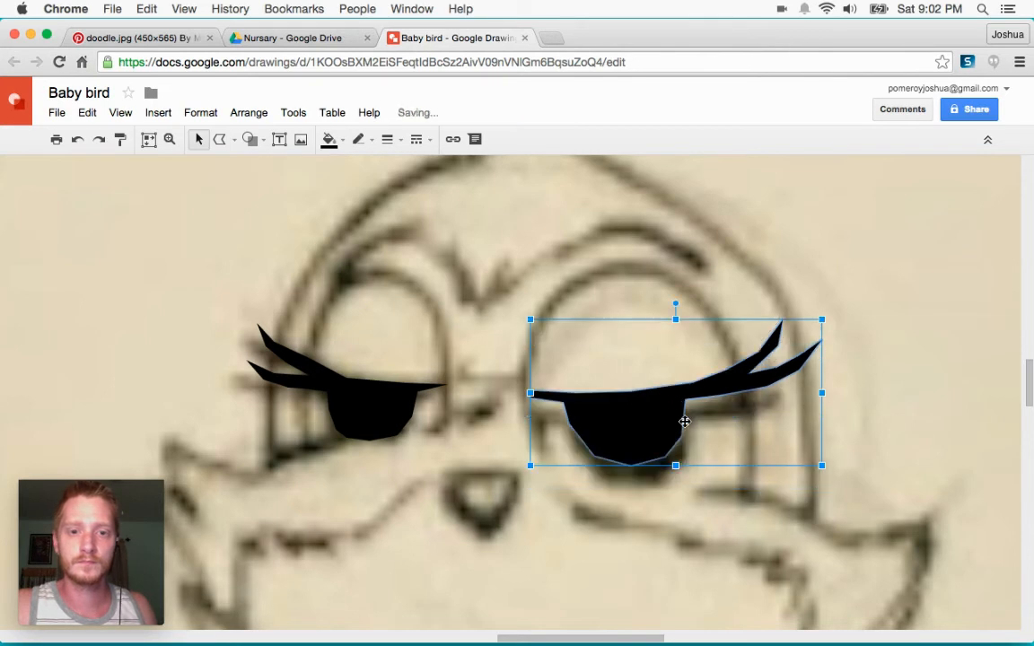
Step: Move both black pupil-and-lash shapes together from the sketch onto the blue bird's gray eyes
key(super+alt+minus)
key(super+alt+minus)
shift+click(481, 405)
drag(582, 413, 915, 414)
drag(907, 414, 907, 415)
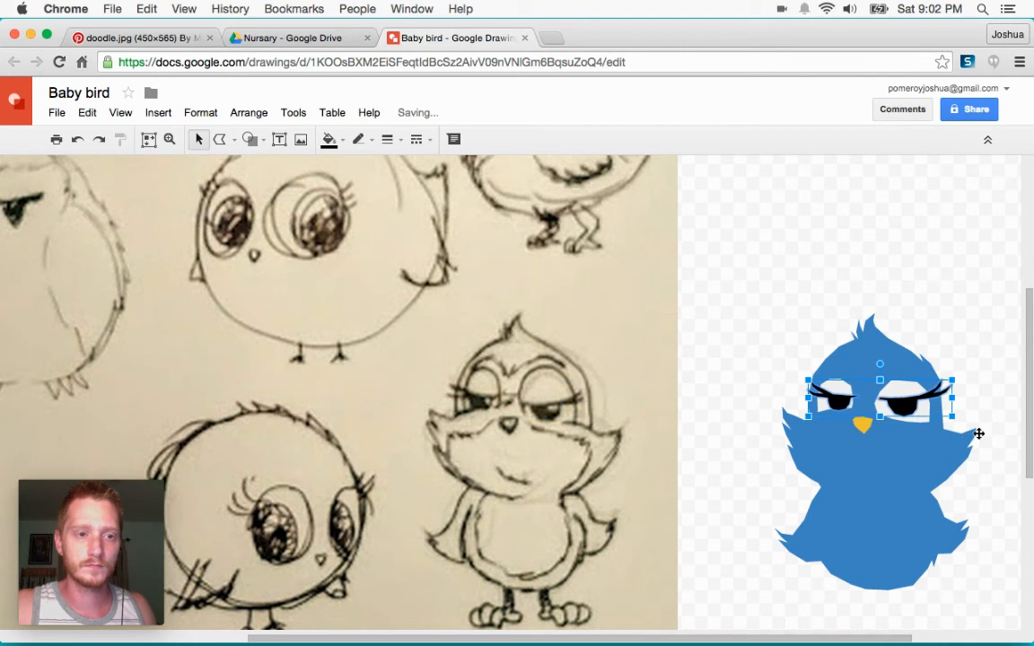
Step: Nudge the blue bird's light gray right eye shape slightly upward behind its pupil
click(914, 388)
key(Up)
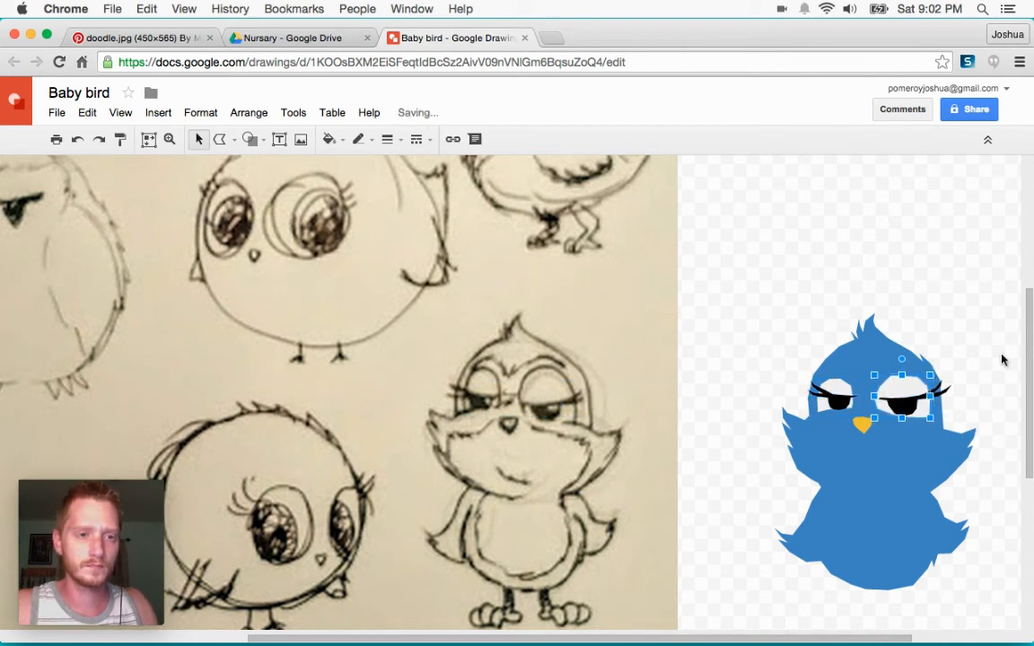
key(Up)
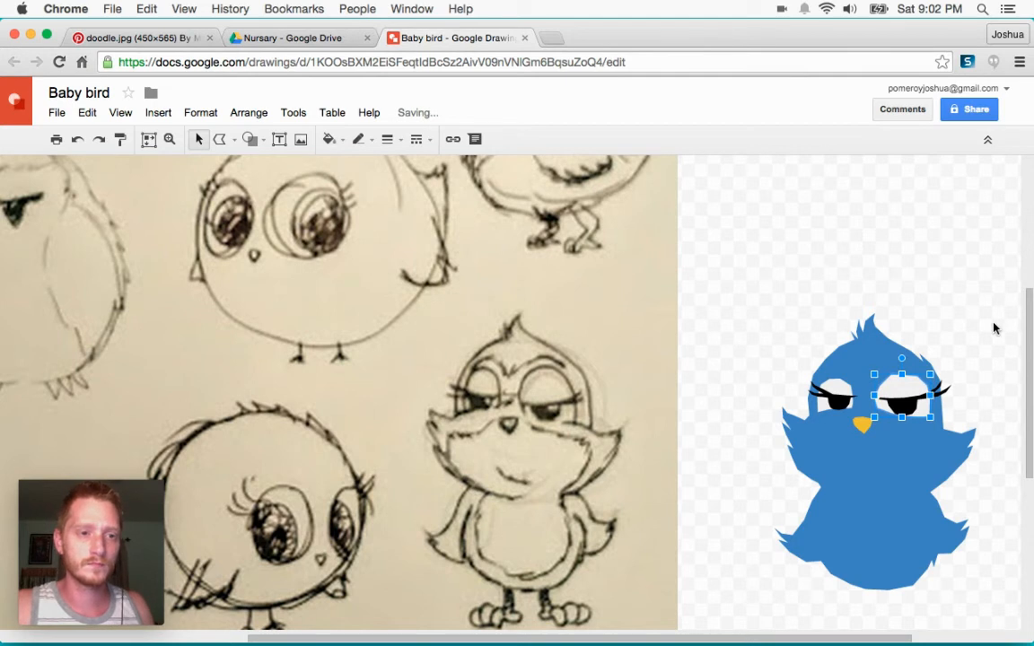
click(1007, 313)
Step: Shift the right pupil-and-lash shape slightly toward the beak to meet the eye's inner corner
scroll(785, 361, right, 3)
scroll(797, 368, up, 5)
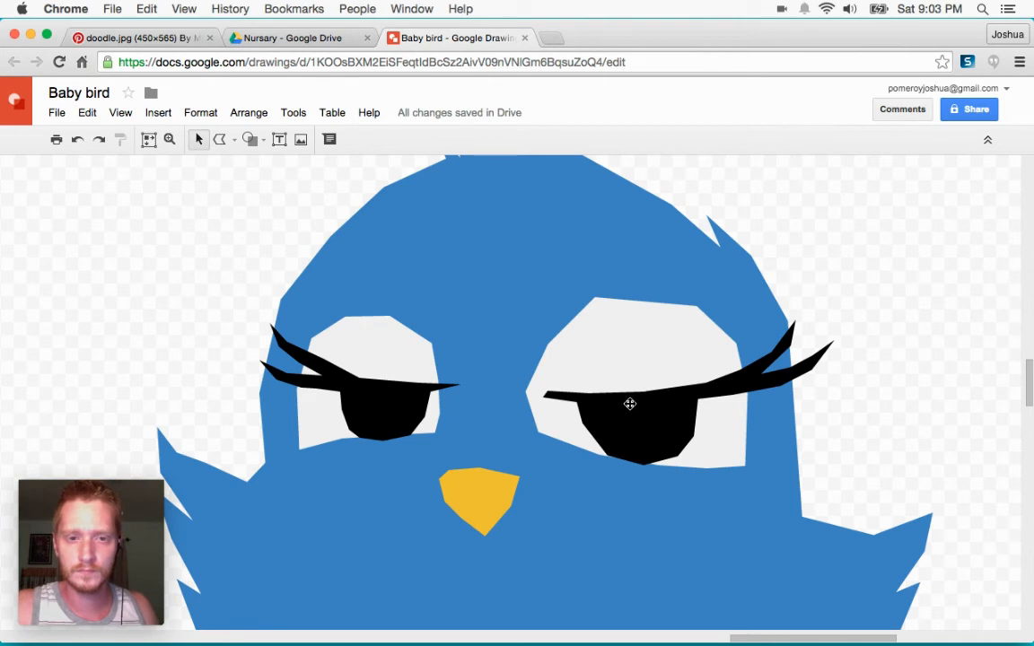
drag(642, 406, 626, 406)
click(926, 365)
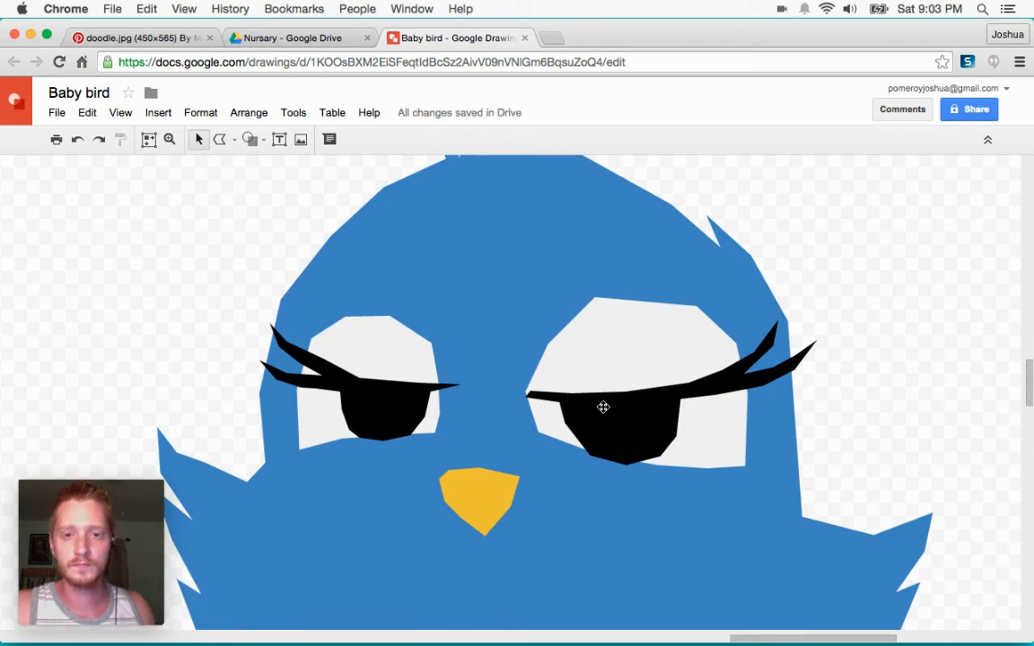
Step: Edit the right lash shape's points, pulling its upper inner point out to the eye's inner corner
double_click(544, 401)
scroll(544, 400, up, 3)
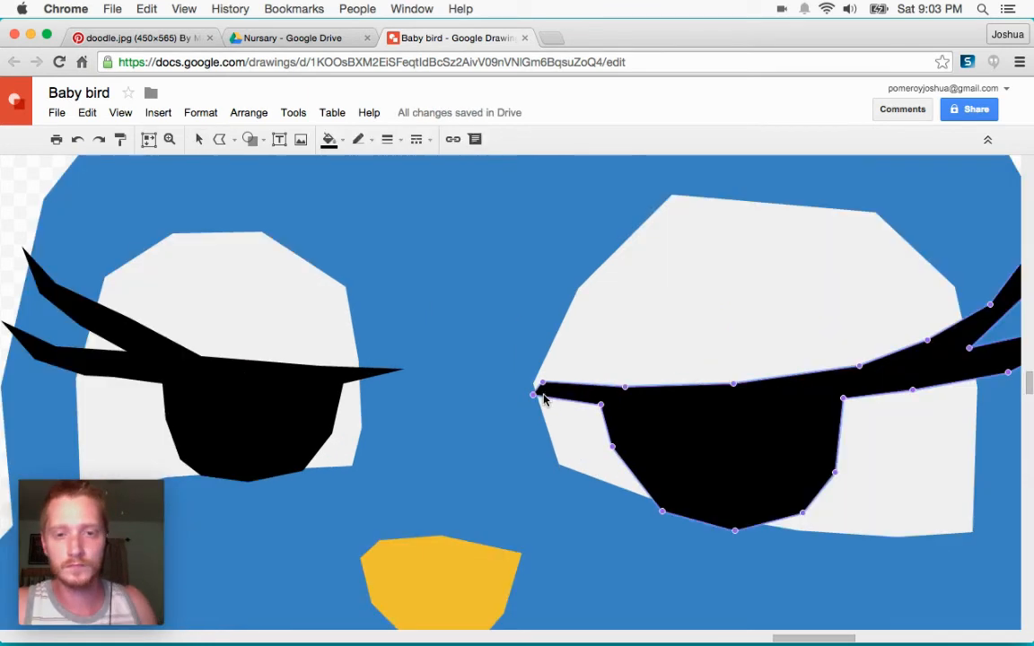
drag(530, 380, 528, 381)
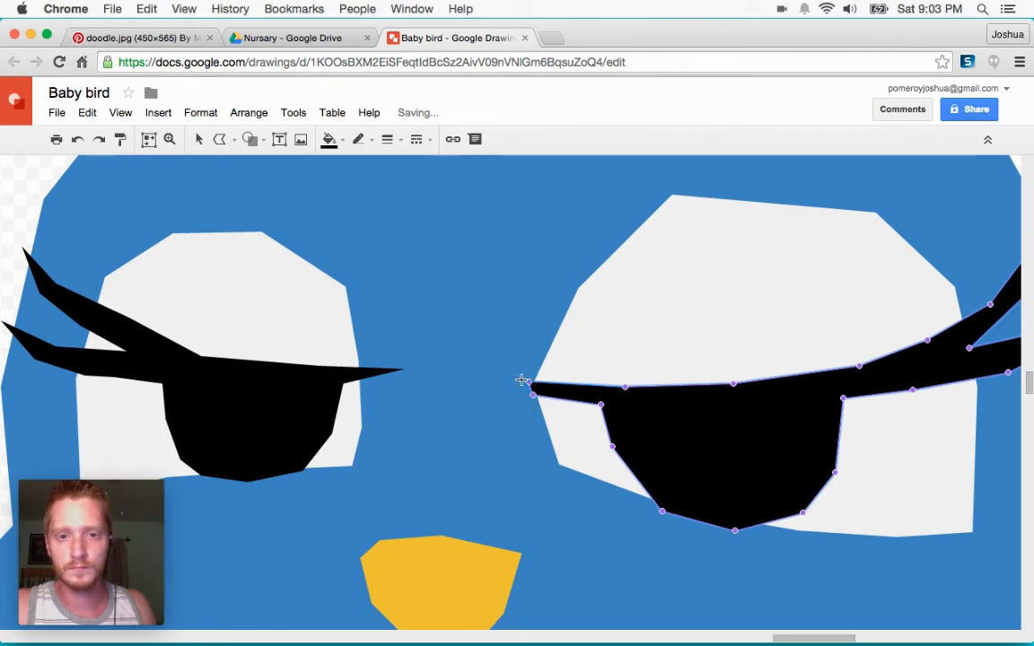
scroll(522, 382, down, 5)
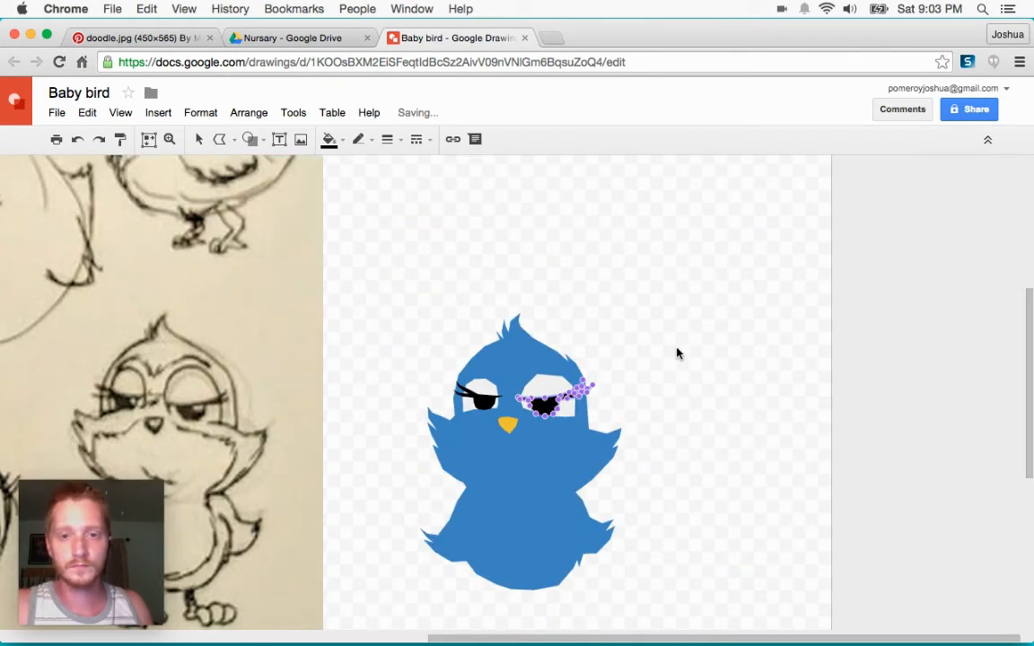
click(727, 370)
Step: Trace the sketch's left and right upper eyelids as closed polylines with rounded tops and gently curved lower edges
scroll(731, 377, left, 5)
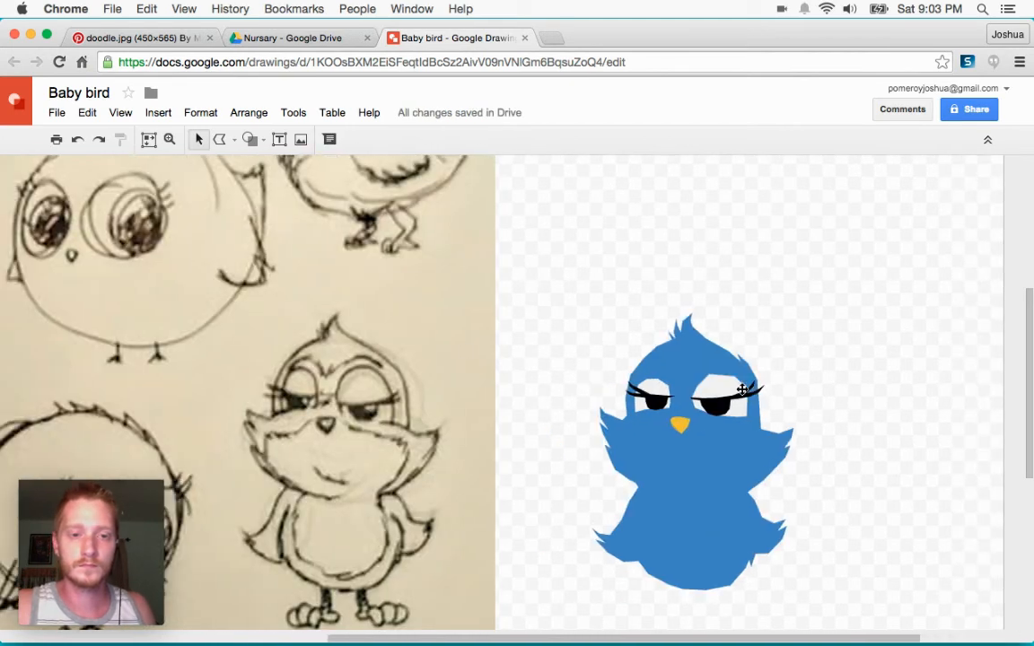
click(219, 139)
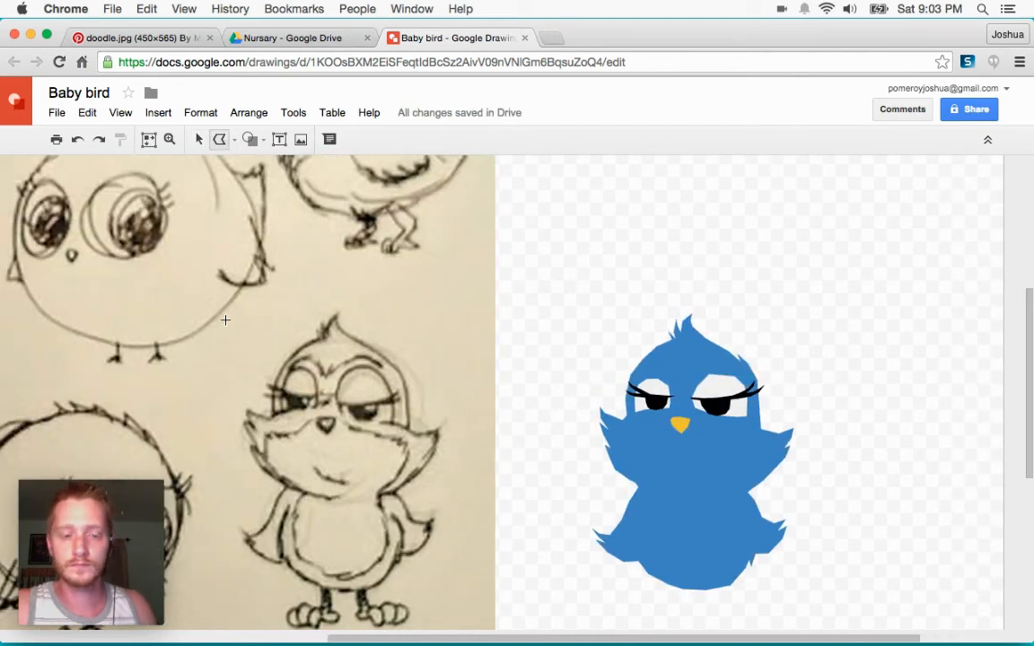
scroll(225, 319, up, 5)
scroll(286, 386, left, 3)
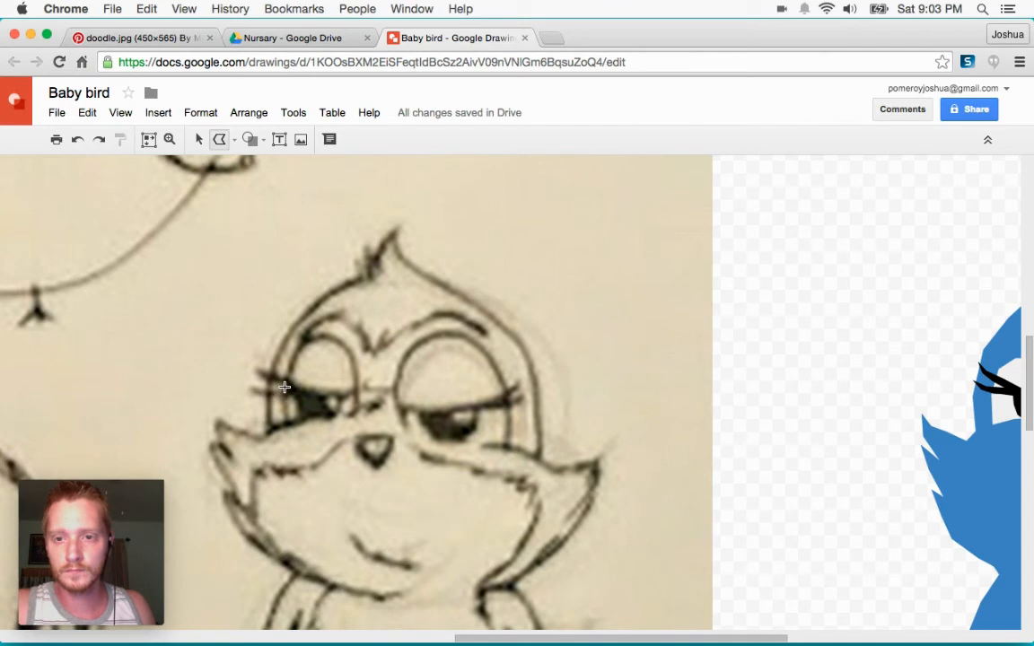
drag(283, 389, 302, 394)
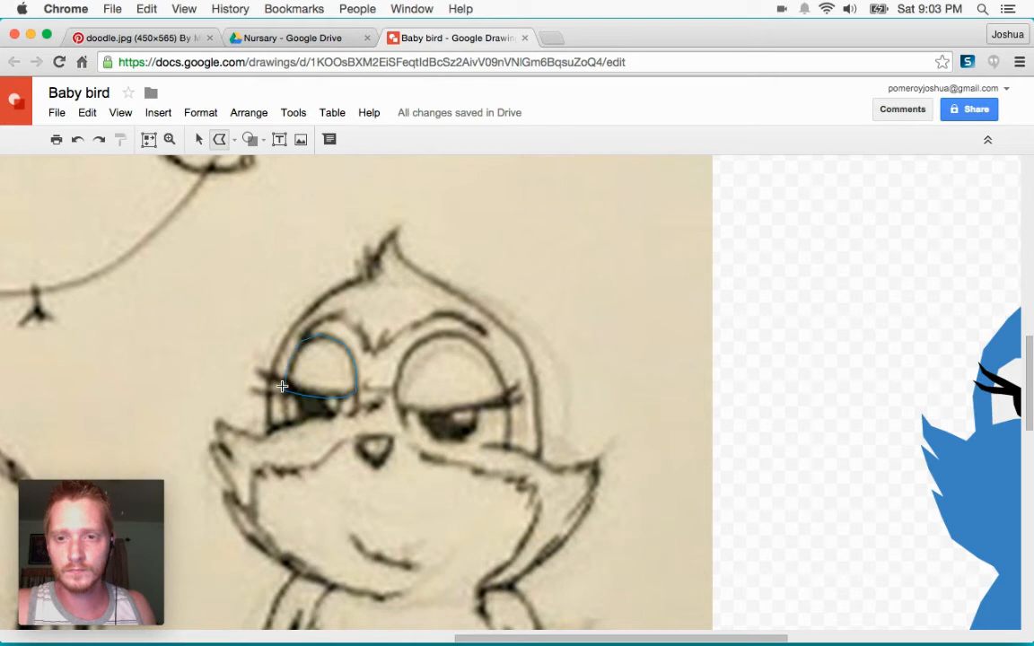
drag(283, 386, 283, 387)
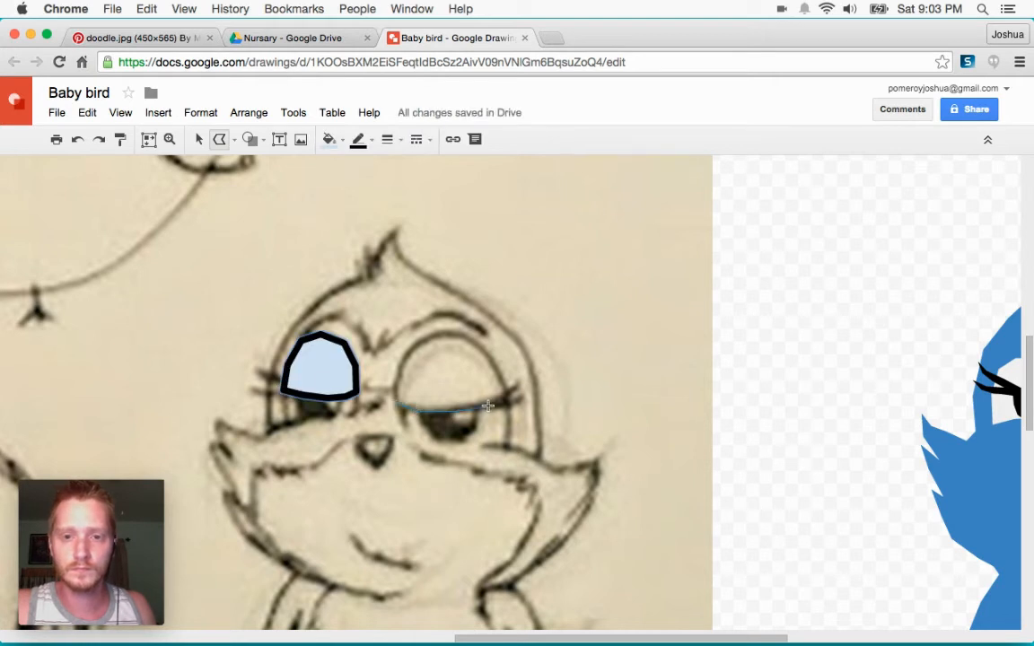
drag(508, 401, 500, 377)
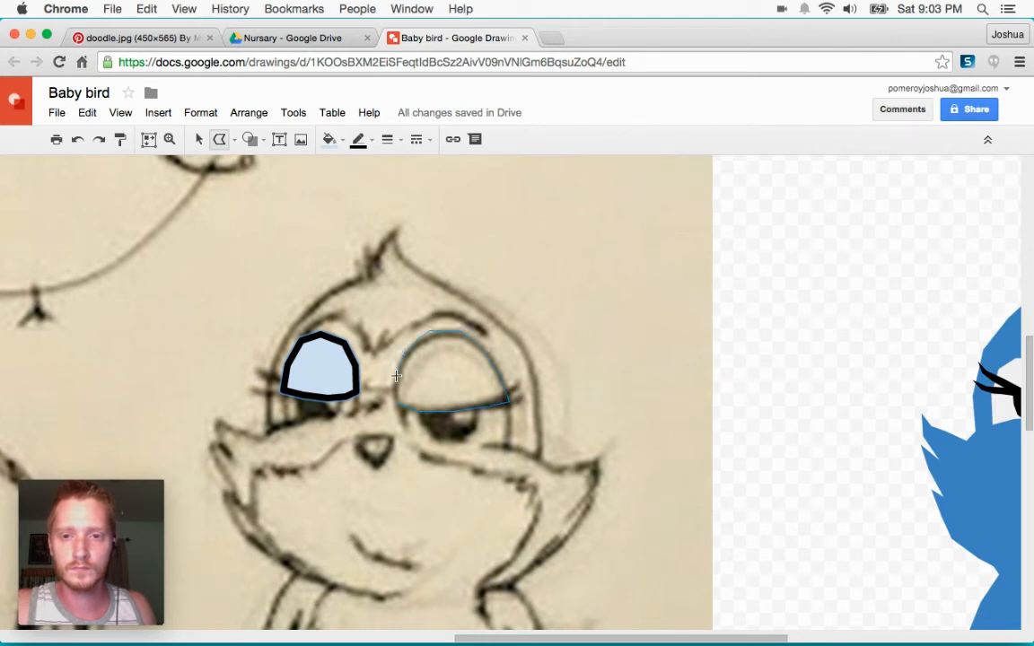
click(392, 406)
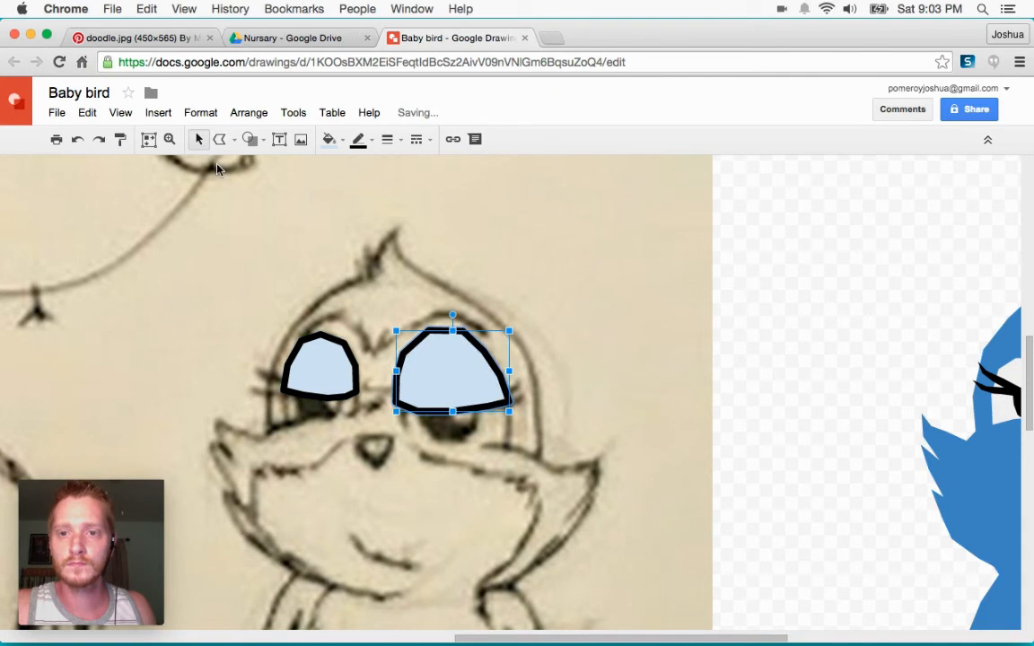
Step: Move both eyelid shapes together from the sketch onto the blue bird's eyes
shift+click(325, 343)
mouse_move(433, 365)
mouse_down()
mouse_move(545, 367)
mouse_move(364, 364)
mouse_move(422, 357)
mouse_move(414, 365)
mouse_up()
scroll(544, 368, right, 8)
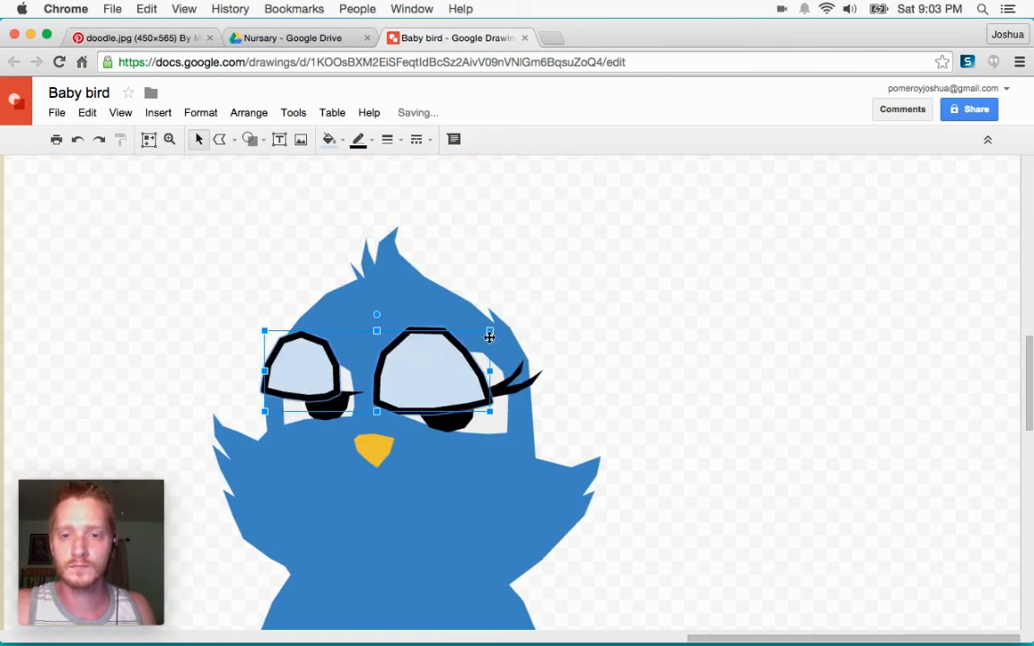
Step: Make the outlines of both eyelids transparent and fill them with a blue darker than the body
click(358, 140)
click(377, 168)
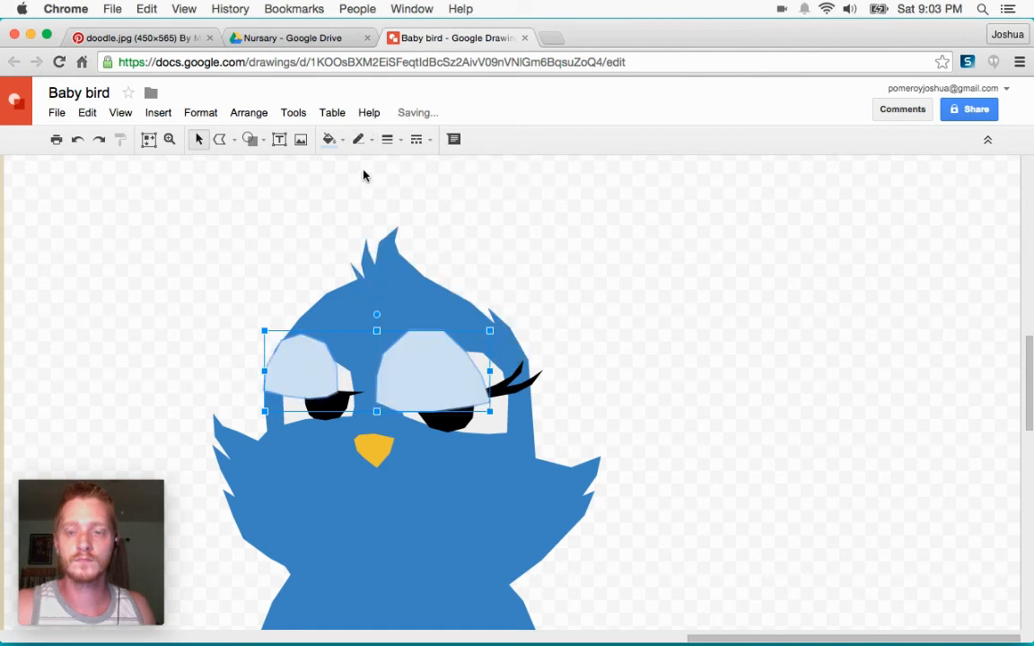
click(330, 139)
click(442, 293)
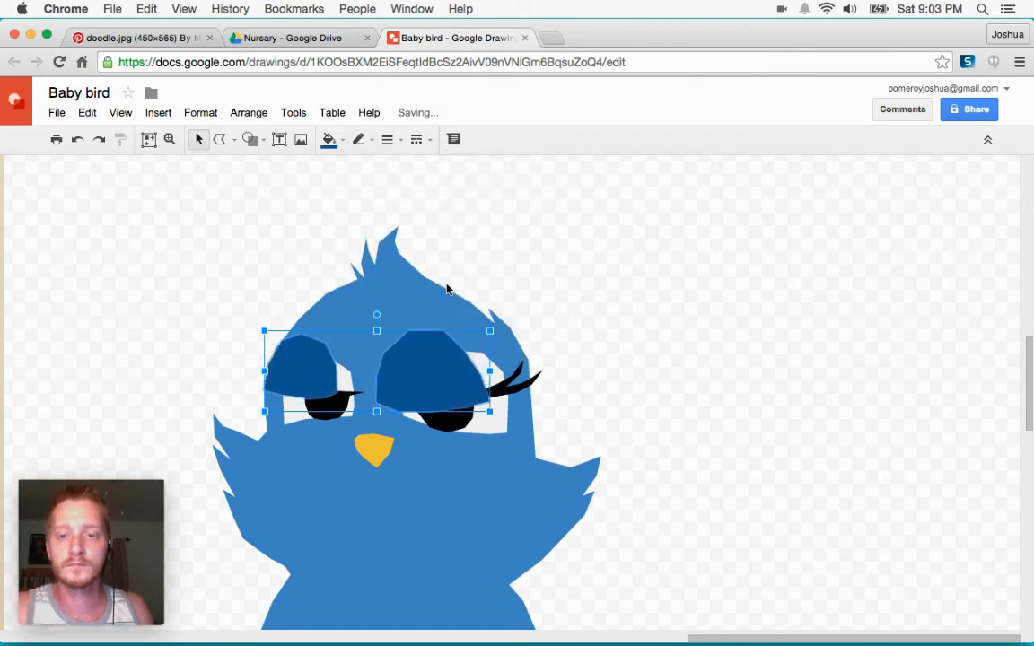
click(330, 139)
click(399, 249)
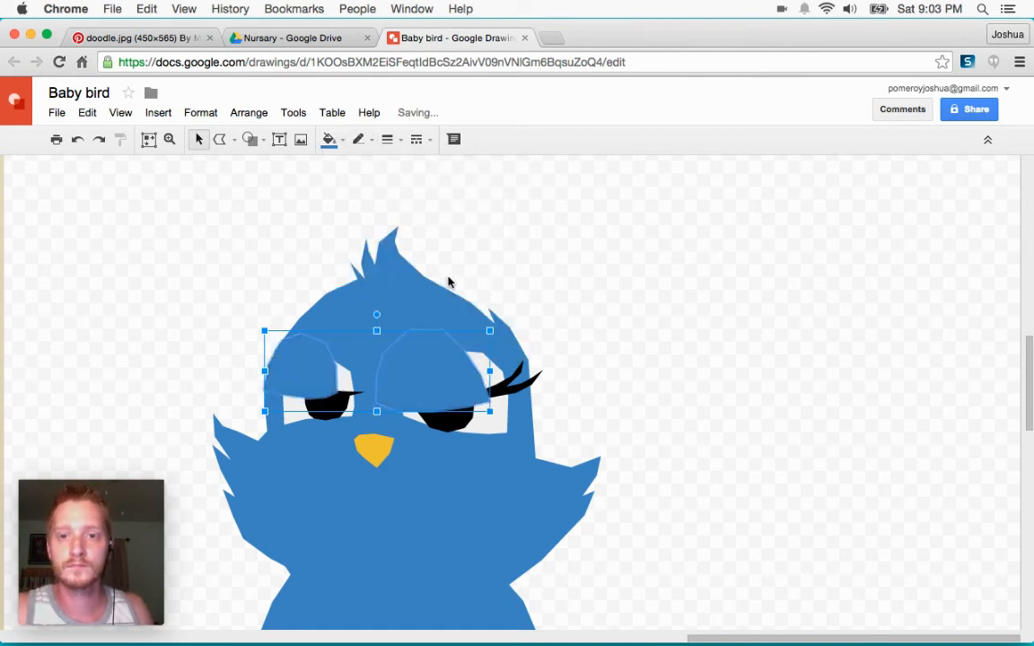
click(331, 139)
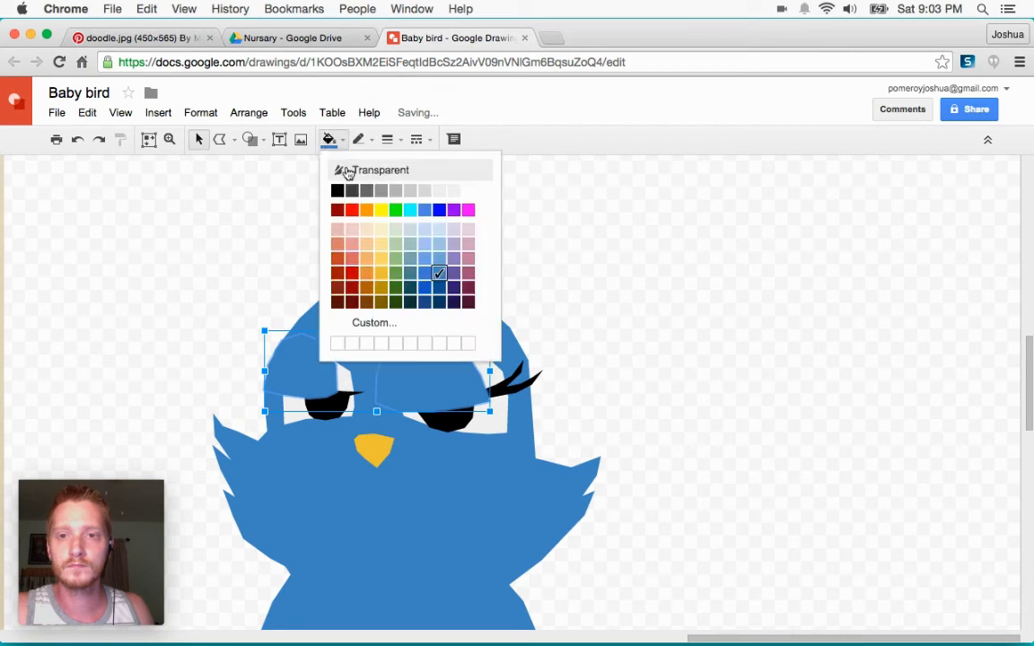
click(441, 289)
Step: Send both eyelids backward behind the black lashes and shift them over to cover the upper eyes
key(super+Down)
key(super+Down)
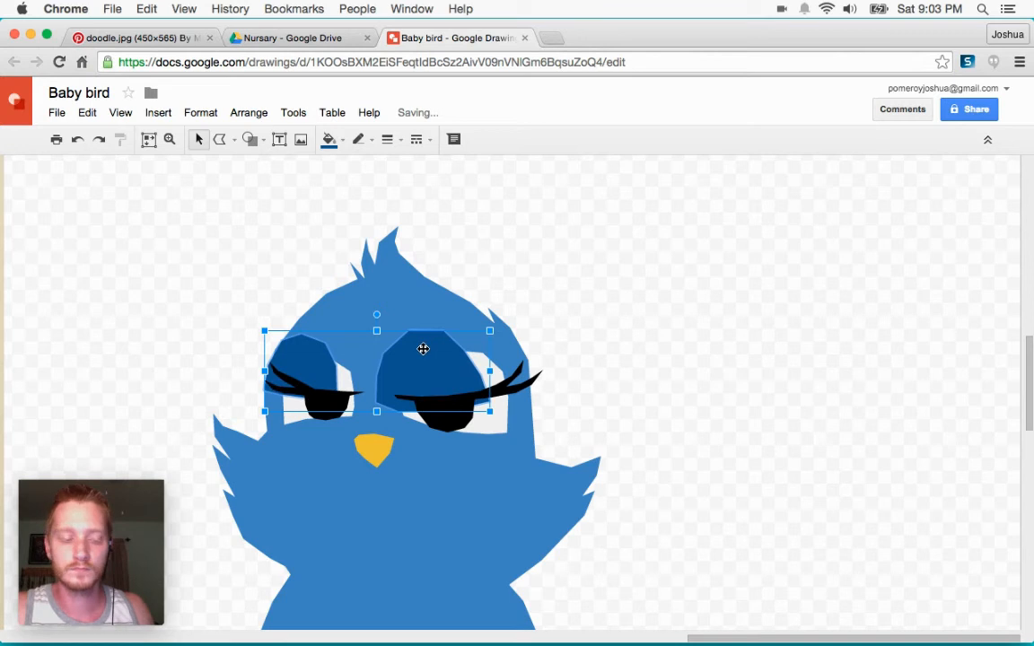
drag(423, 349, 448, 349)
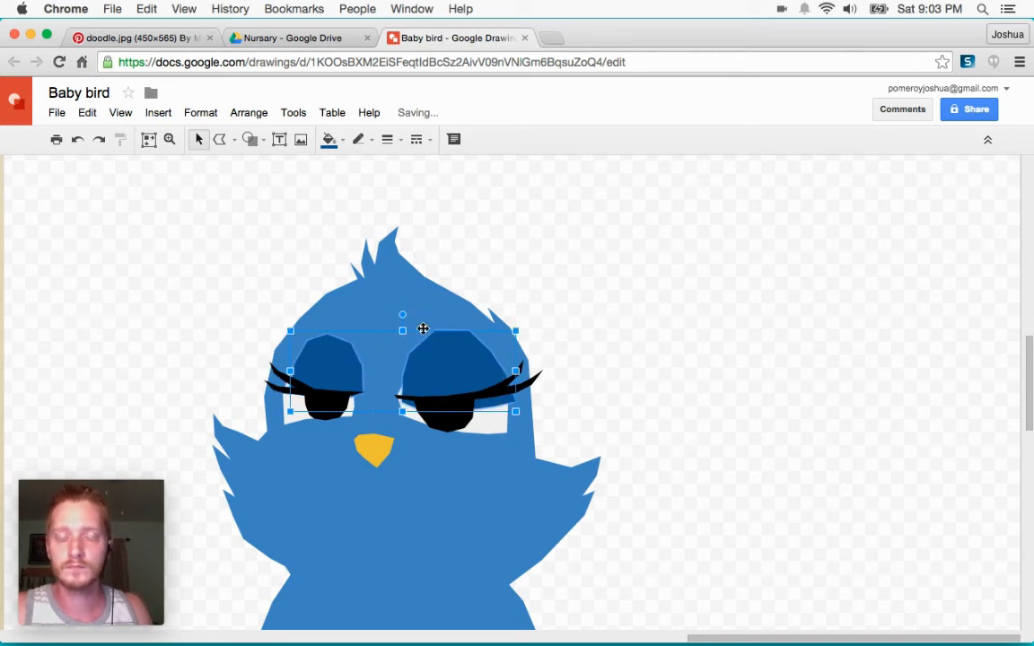
drag(328, 357, 322, 356)
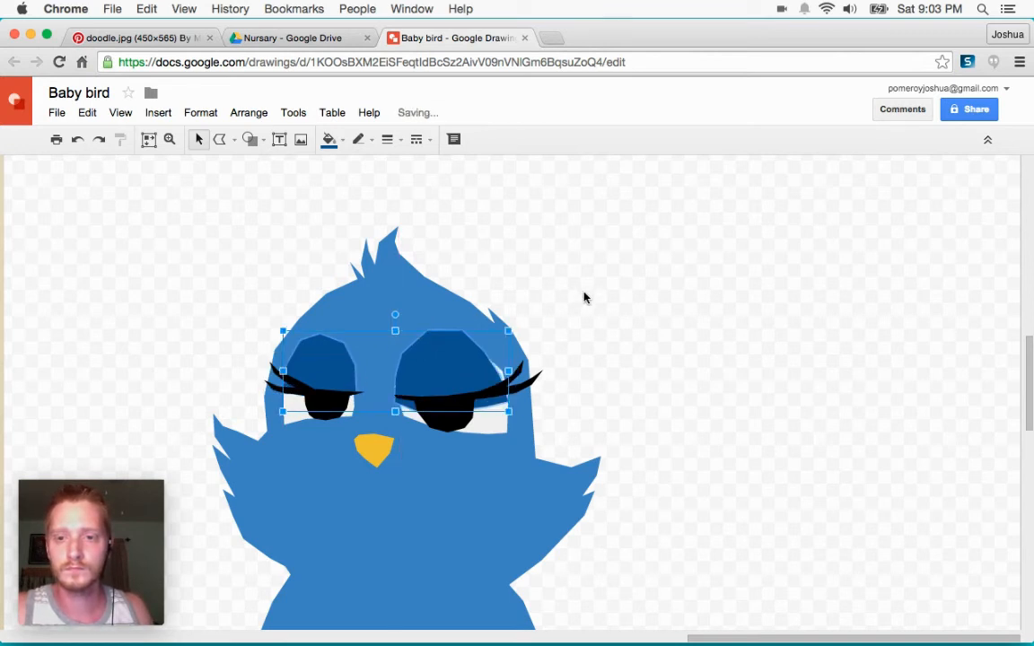
Step: Move the right eyelid straight up so its lower edge meets the black lash line
click(456, 360)
drag(456, 360, 456, 348)
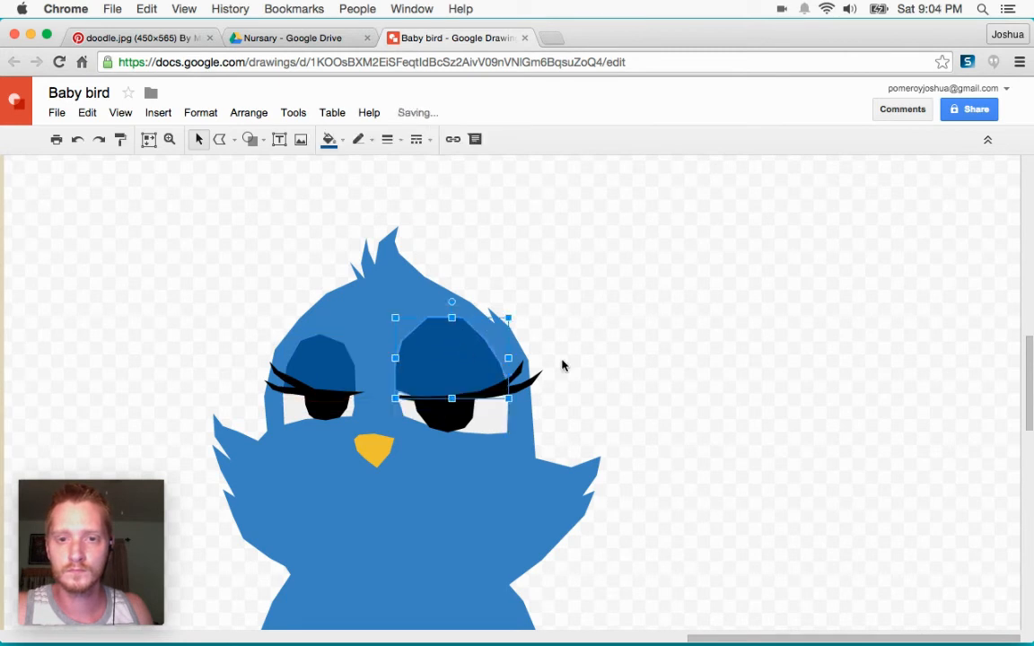
click(624, 365)
key(super+alt+plus)
key(super+alt+plus)
scroll(515, 362, left, 1)
key(super+alt+minus)
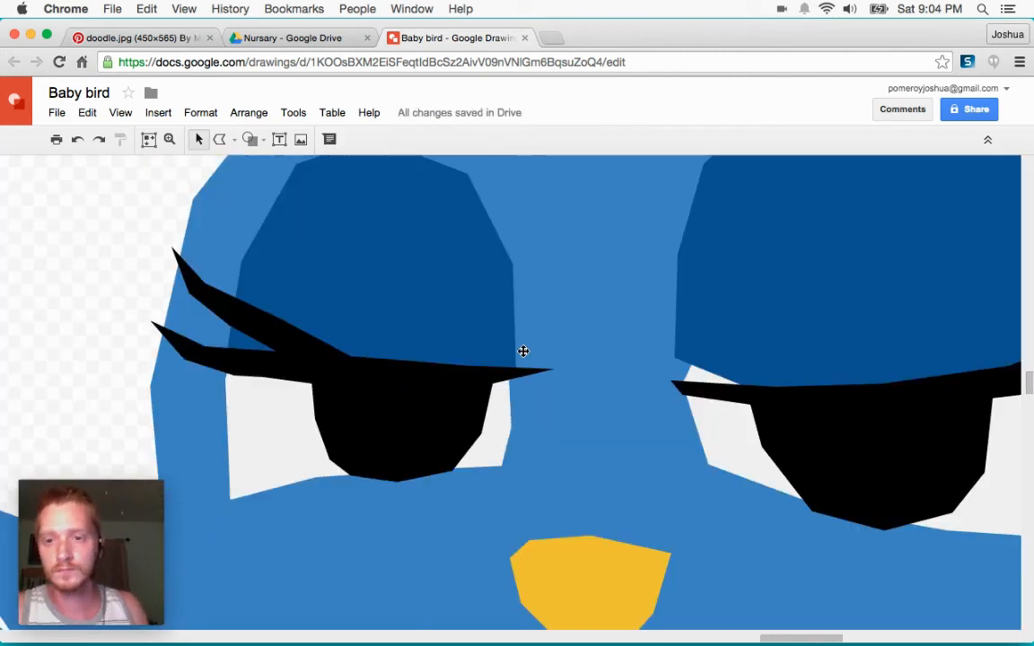
click(473, 308)
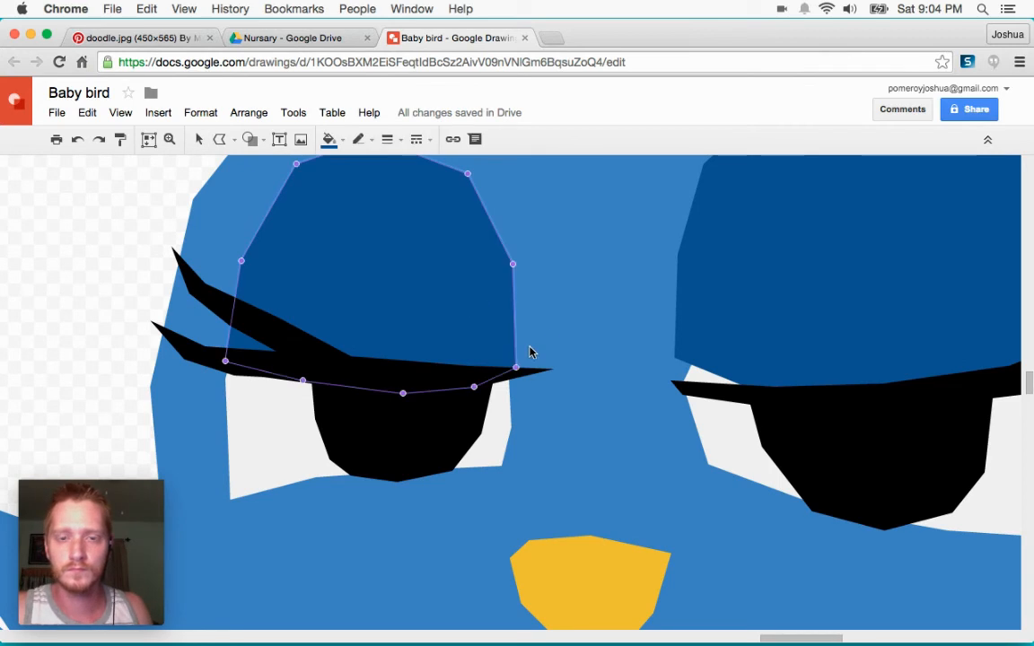
key(Escape)
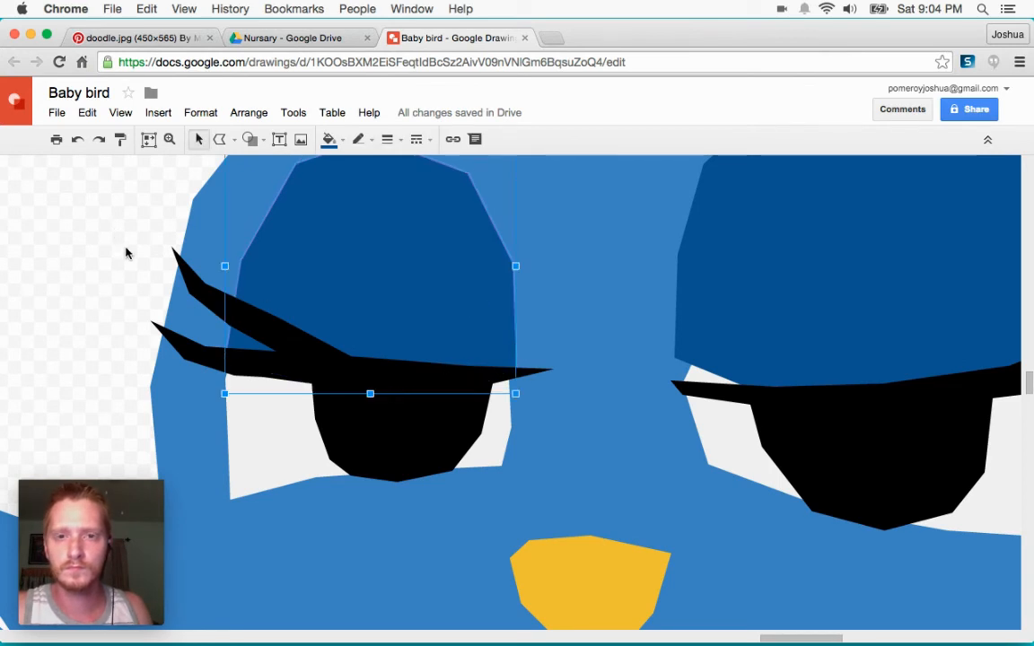
click(124, 251)
Step: Reshape the right eye's white by shifting its upper inner point behind the eyelid, and nudge the eyelid's lower inner corner
key(super+alt+equal)
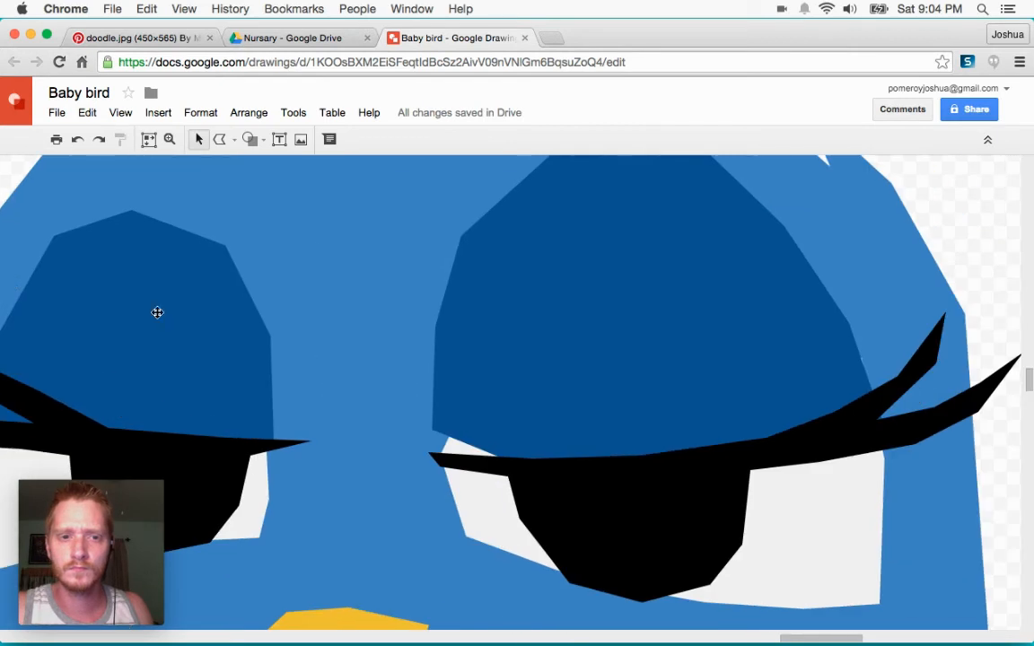
double_click(495, 518)
drag(485, 362, 439, 389)
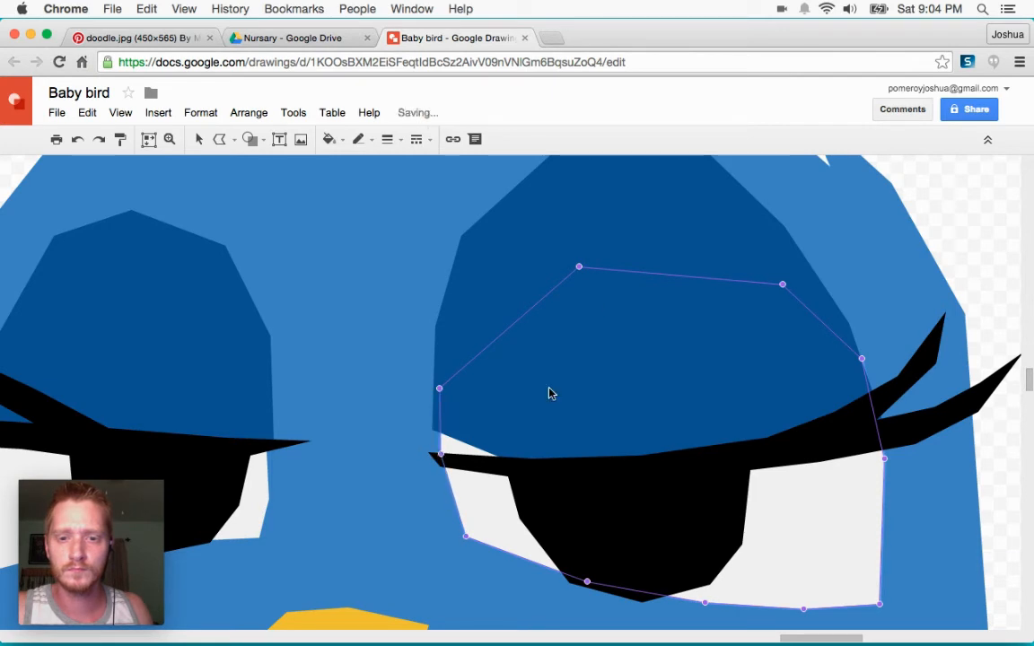
double_click(579, 222)
drag(430, 432, 433, 432)
scroll(853, 334, up, 3)
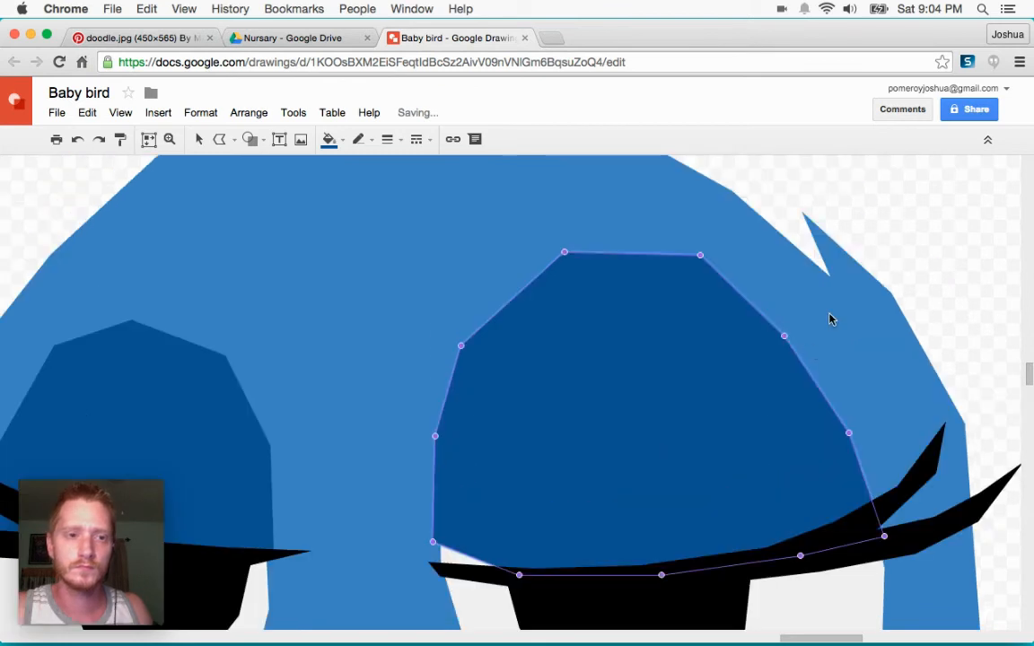
key(super+alt+minus)
key(super+alt+minus)
key(Escape)
key(Escape)
key(super+alt+minus)
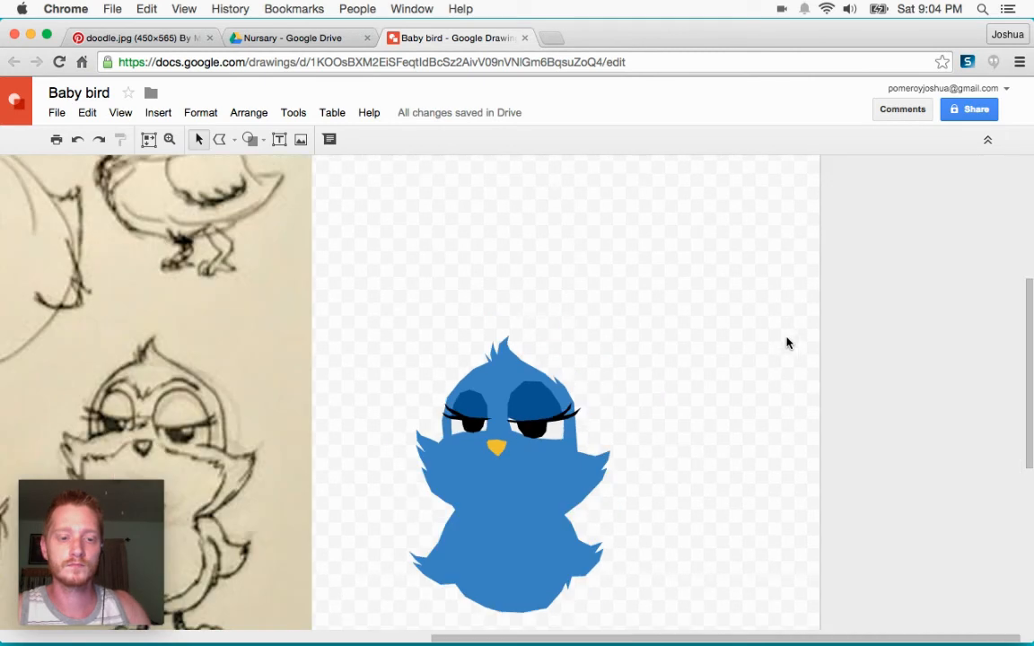
Step: Trace the sketched bird's left leg and foot as one closed polyline, following the rounded toes
scroll(788, 344, left, 5)
scroll(788, 344, right, 3)
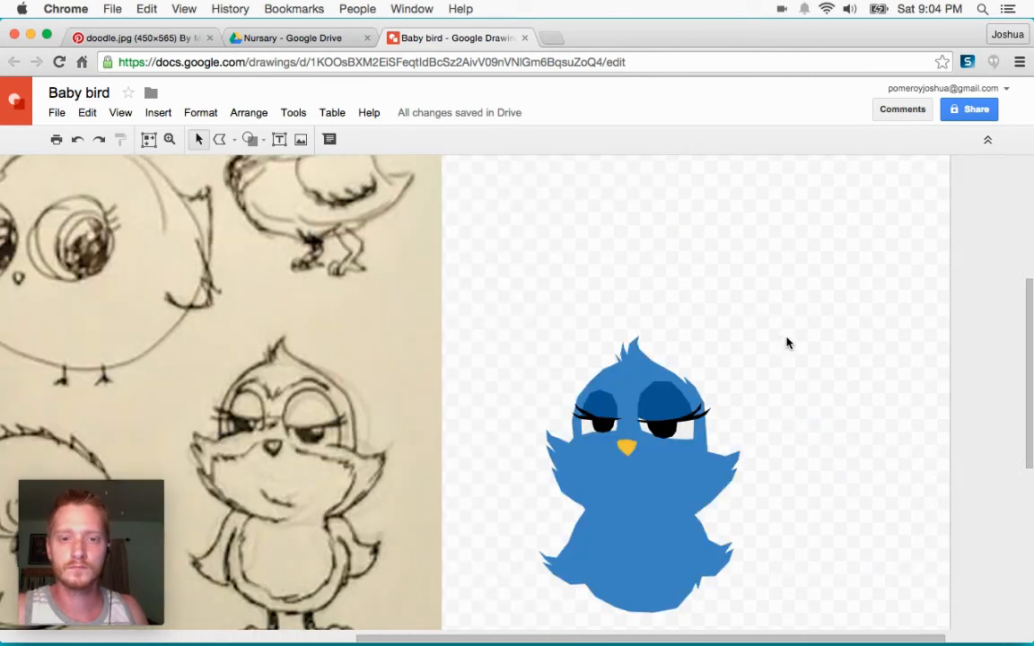
scroll(787, 343, left, 1)
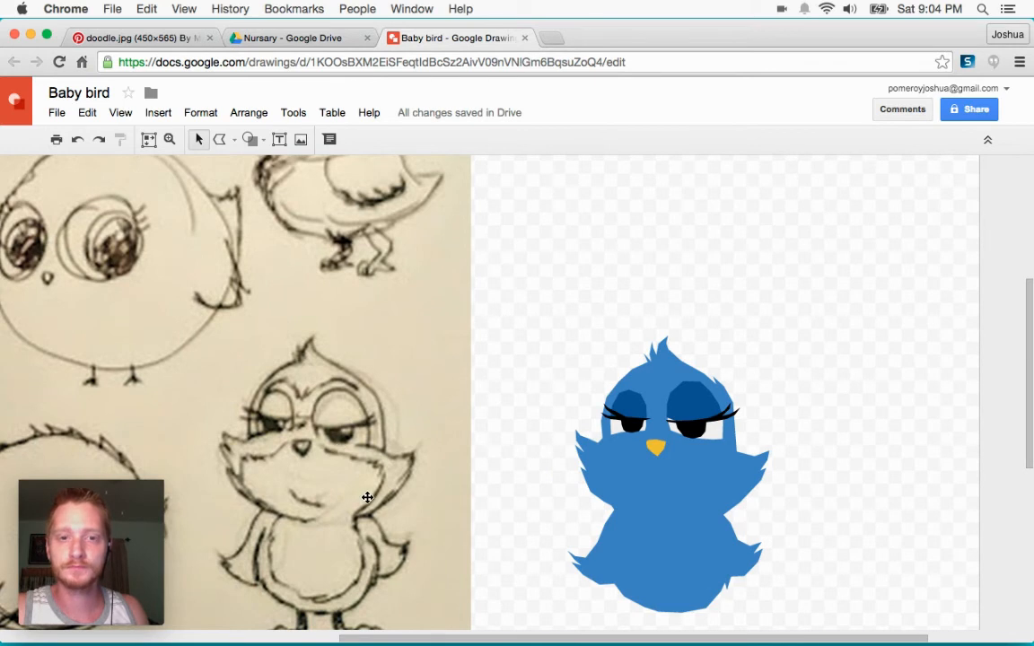
scroll(368, 497, down, 5)
scroll(367, 498, up, 1)
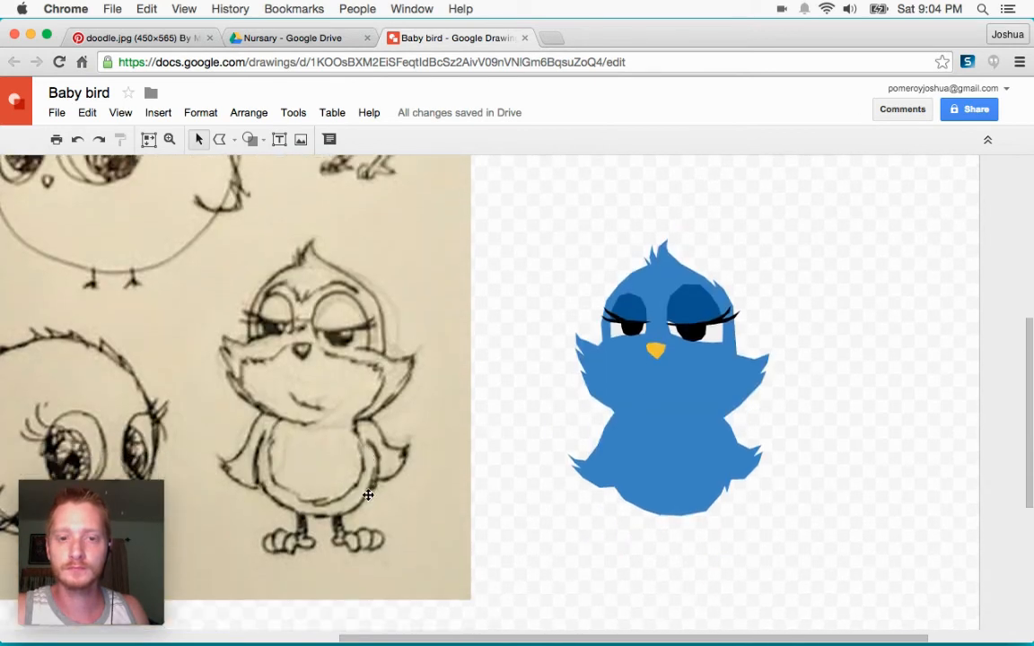
scroll(367, 495, up, 1)
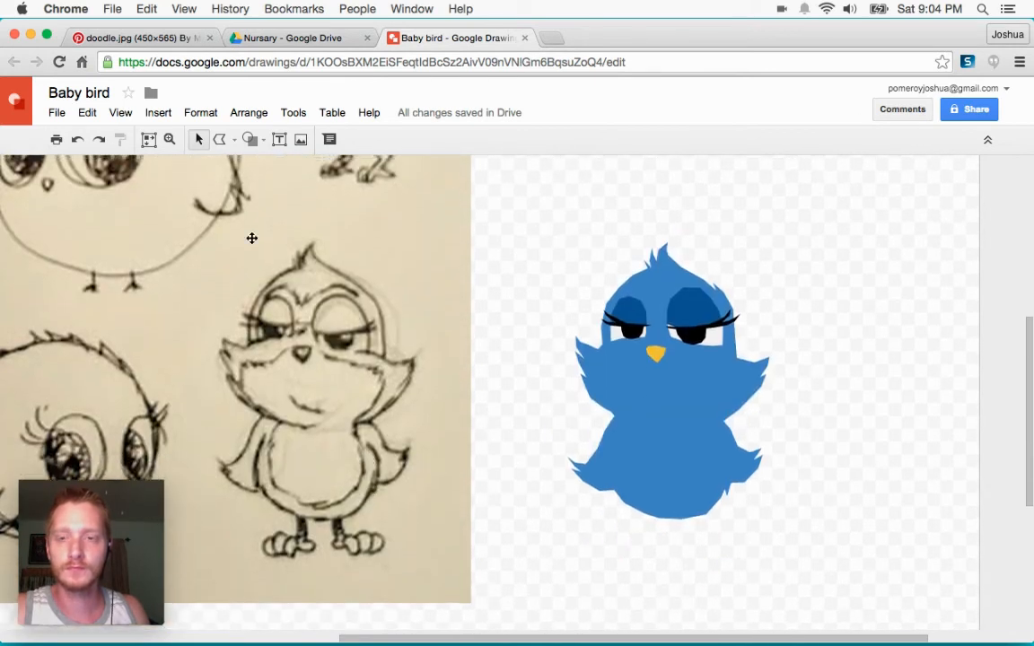
click(219, 139)
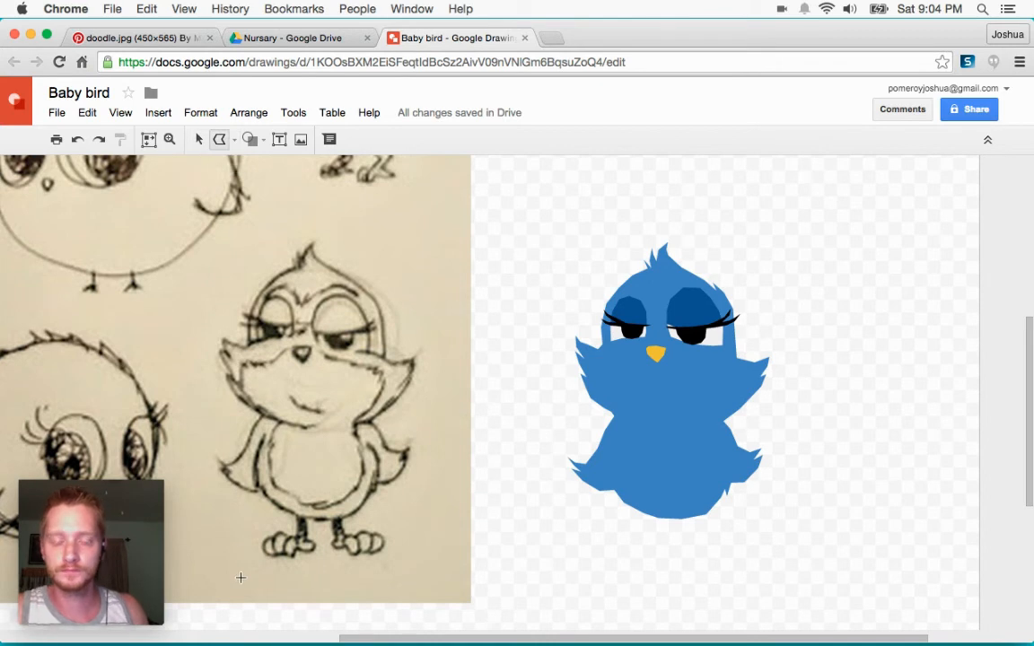
key(super+alt+plus)
key(super+alt+plus)
scroll(287, 552, left, 10)
scroll(376, 480, down, 8)
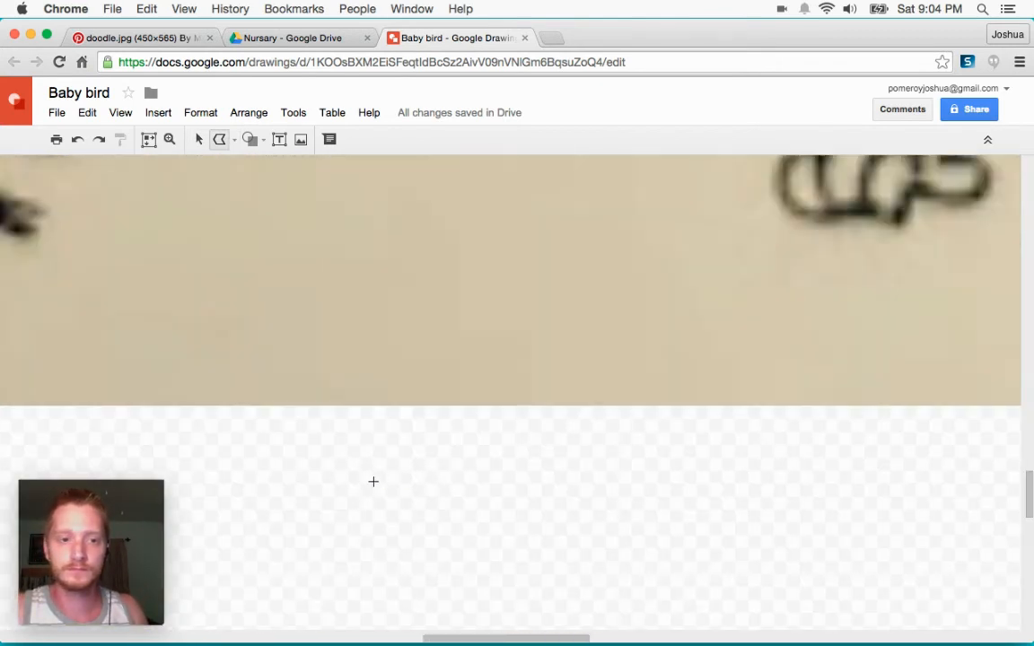
scroll(368, 482, up, 3)
scroll(368, 482, right, 5)
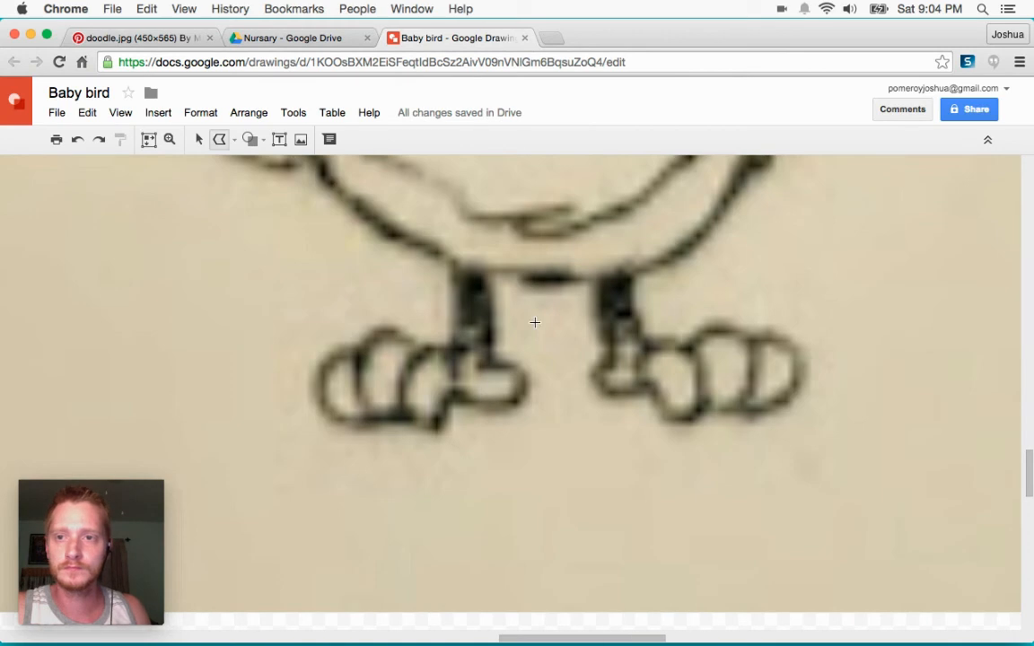
mouse_move(484, 285)
mouse_down()
mouse_move(488, 364)
mouse_move(525, 376)
mouse_up()
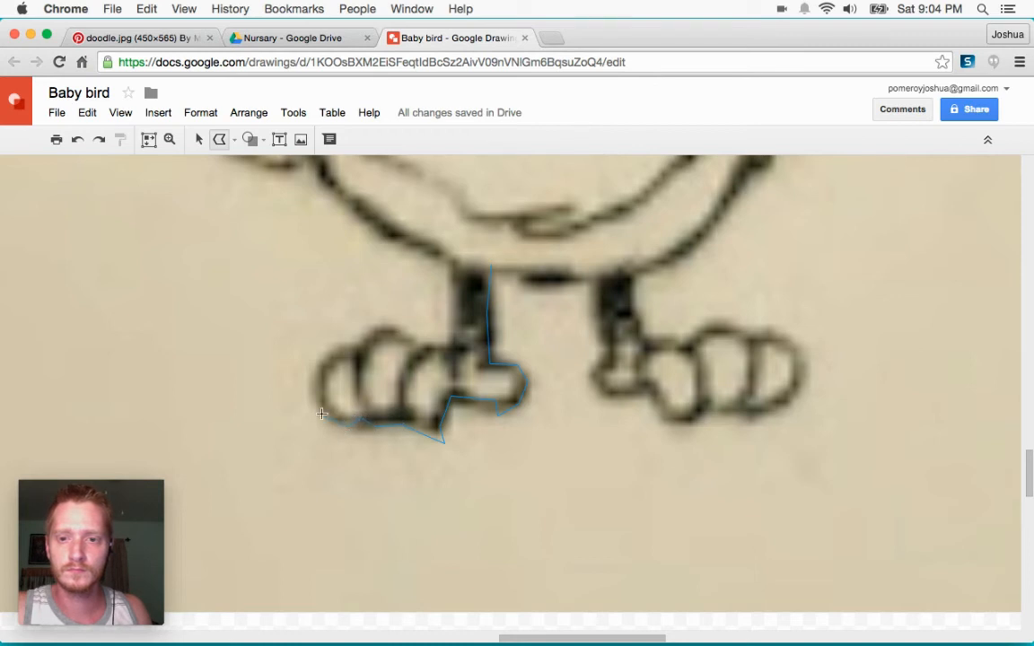
click(313, 380)
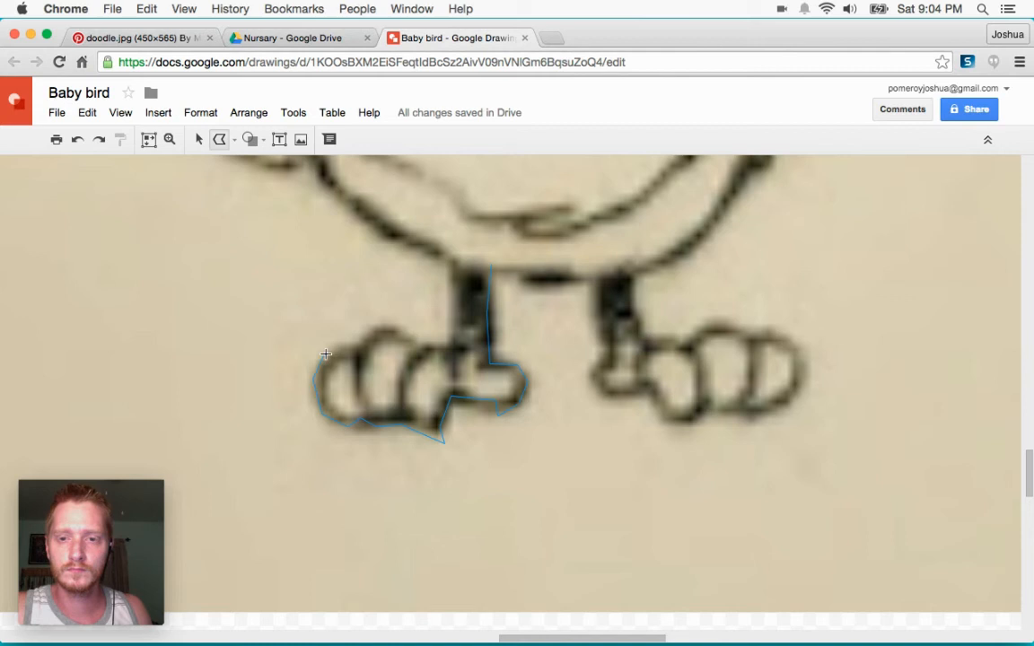
click(370, 332)
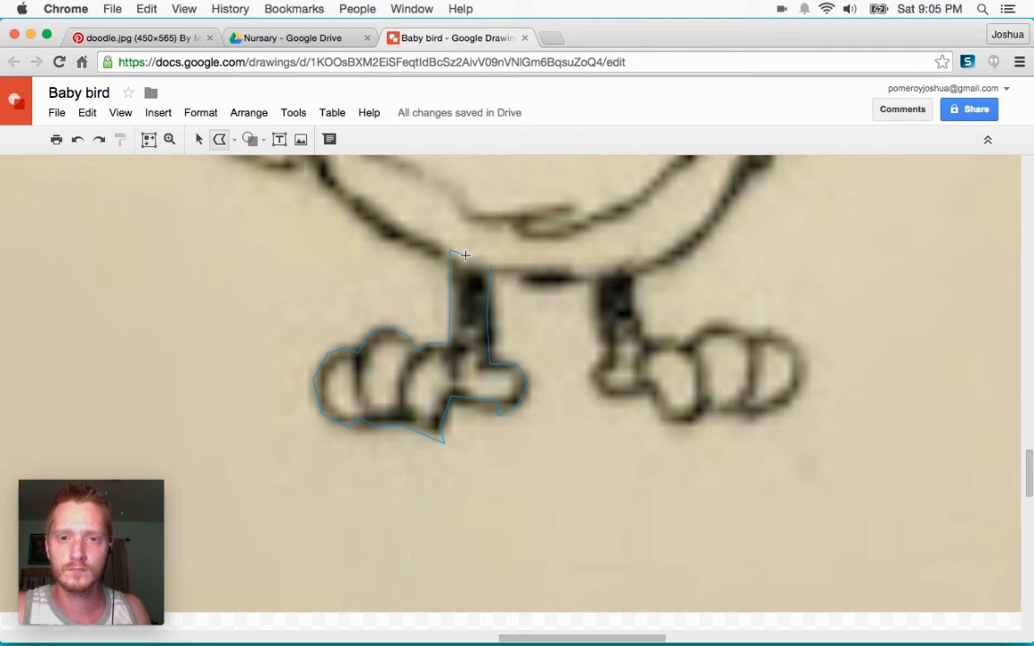
click(493, 262)
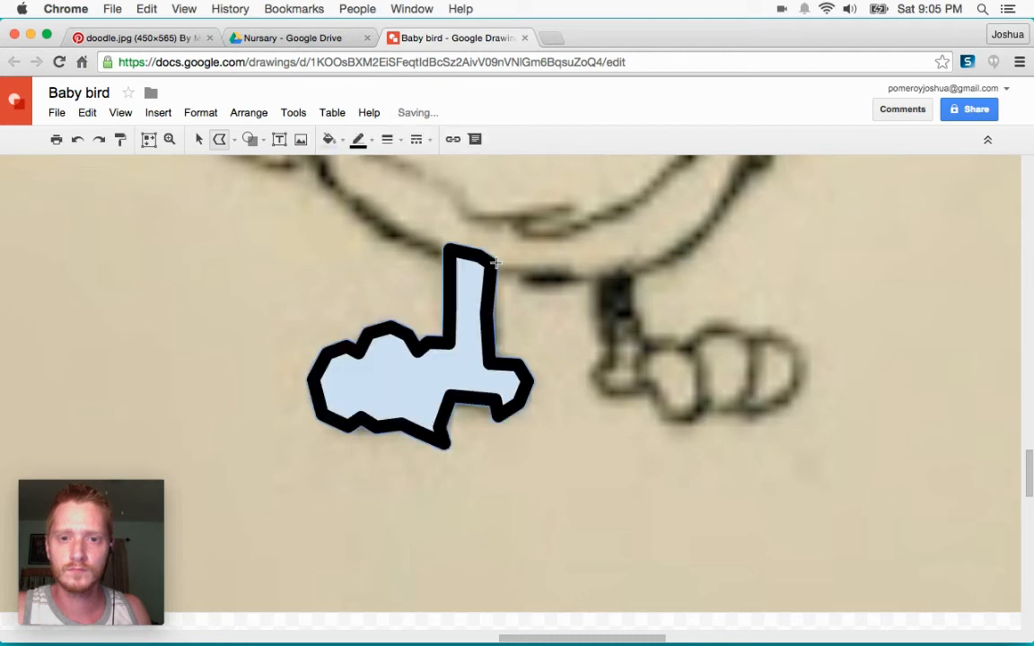
Step: Make the leg and foot shape's outline transparent and fill it with the beak's golden yellow
click(358, 139)
click(362, 164)
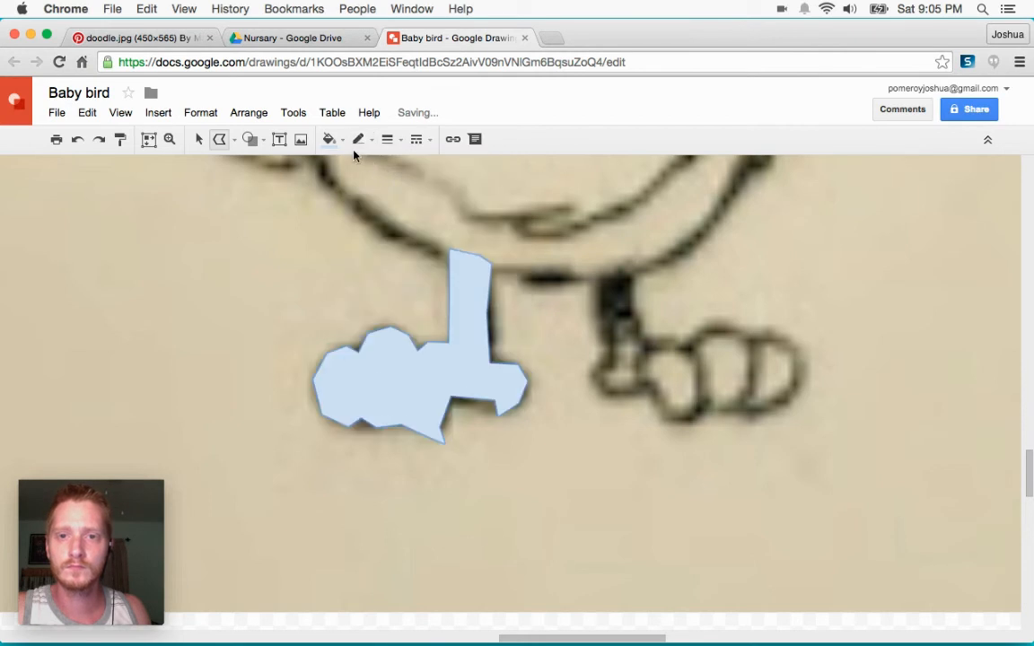
click(337, 141)
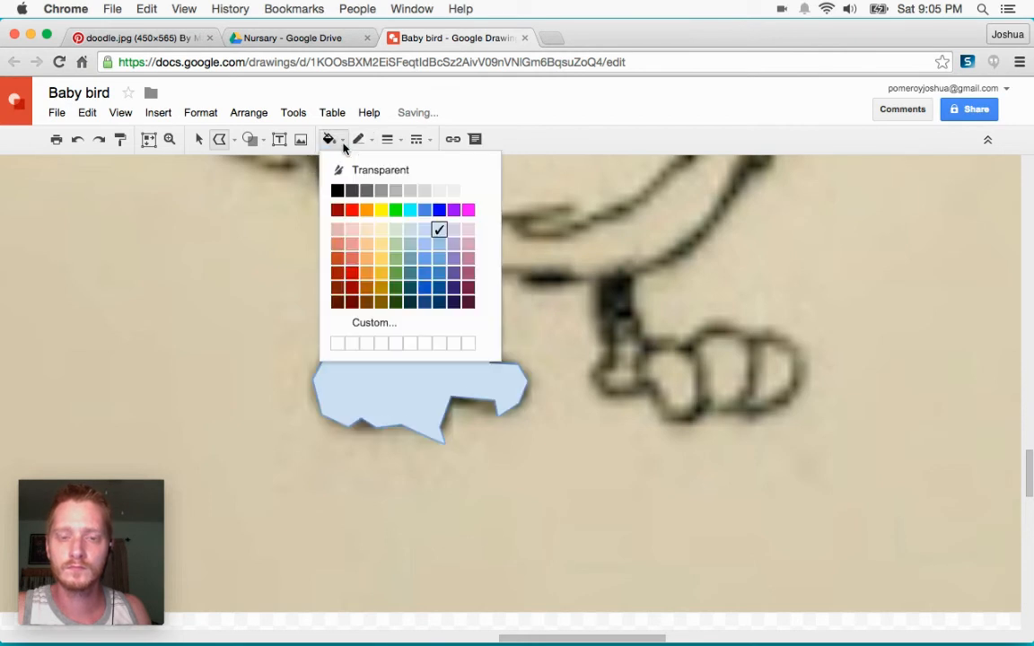
click(383, 278)
Step: Place the yellow leg beneath the blue bird's body with a duplicate leg beside it
scroll(463, 314, right, 2)
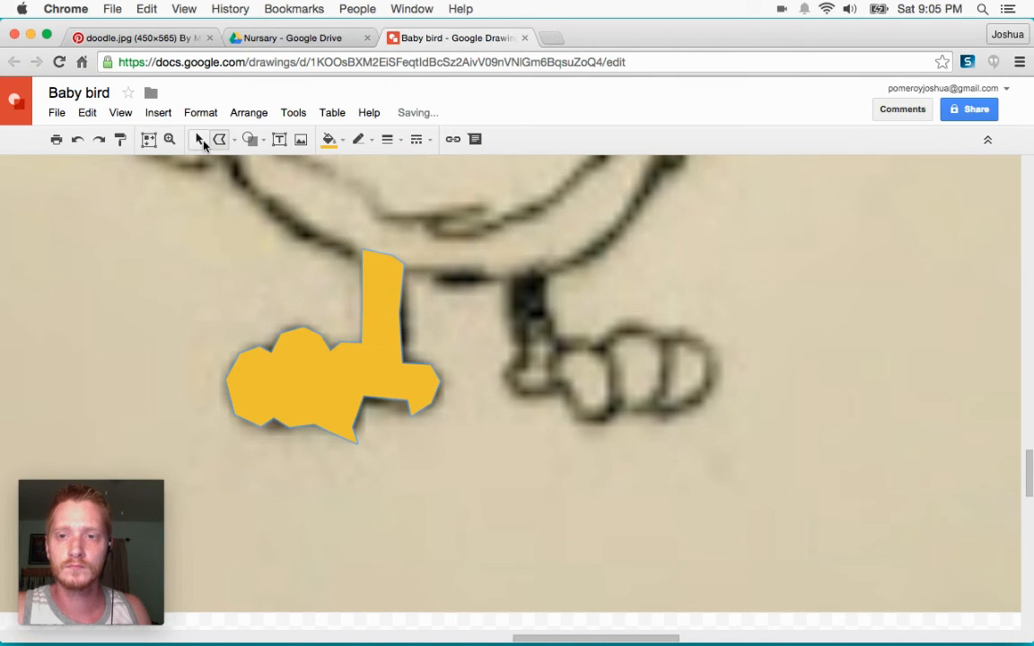
click(200, 139)
key(super+alt+minus)
key(super+alt+minus)
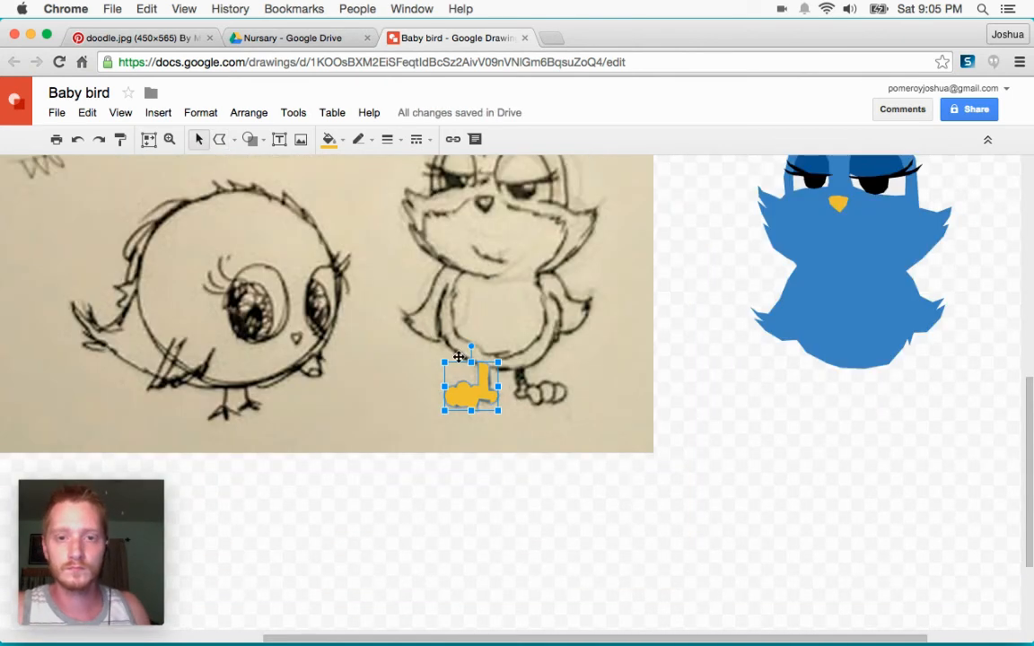
scroll(421, 467, right, 2)
drag(370, 393, 776, 386)
Step: Flip the second leg horizontally so its toes point outward, and adjust both legs' position under the body
click(249, 112)
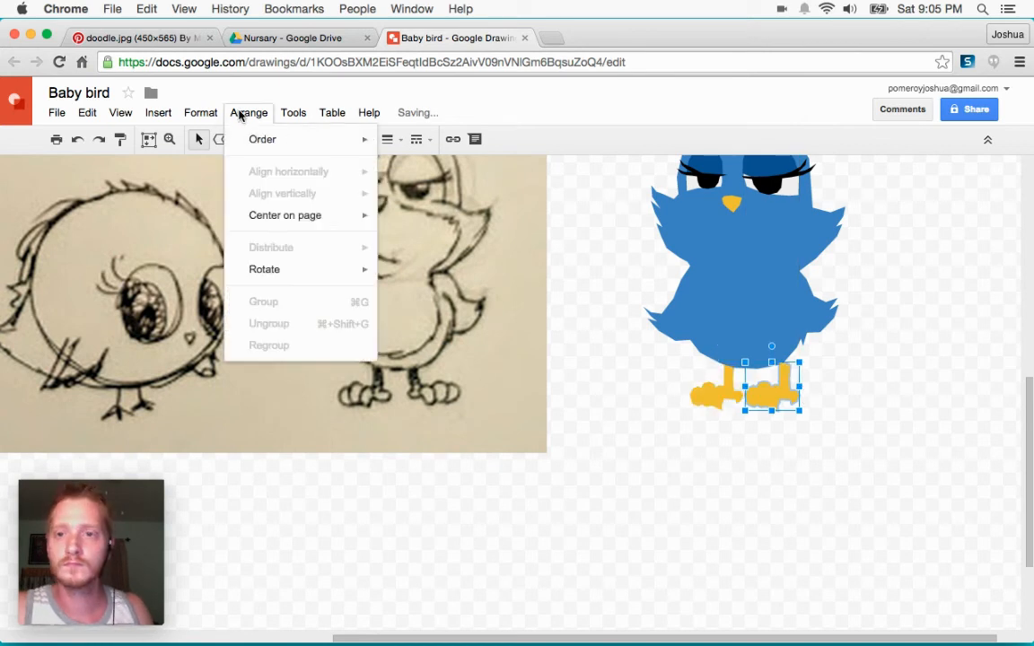
mouse_move(269, 271)
click(449, 319)
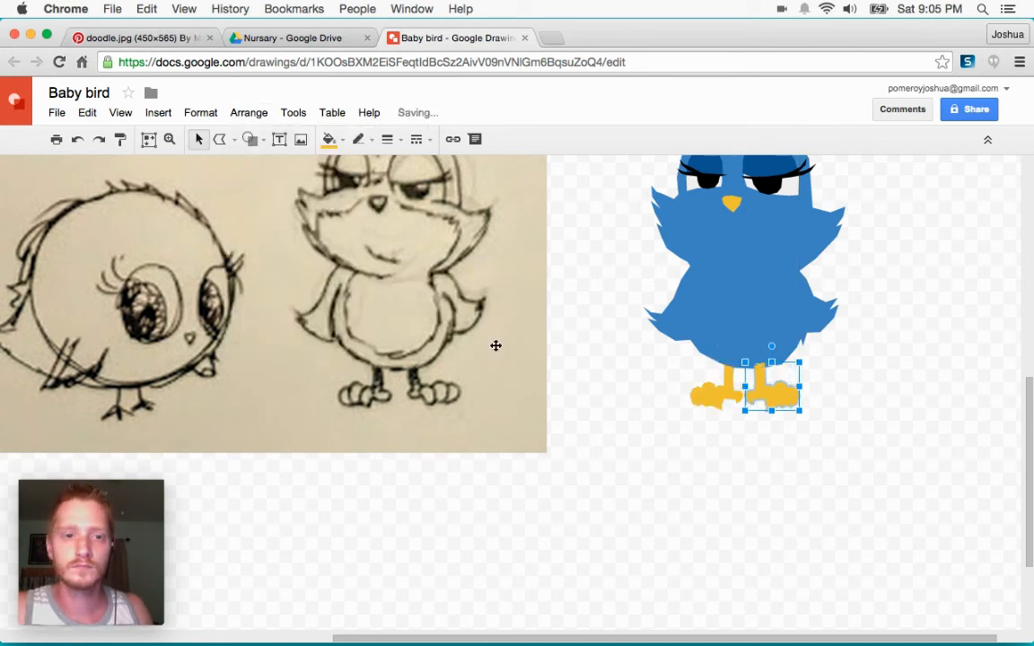
shift+click(721, 395)
drag(764, 395, 765, 395)
click(803, 485)
scroll(888, 485, up, 3)
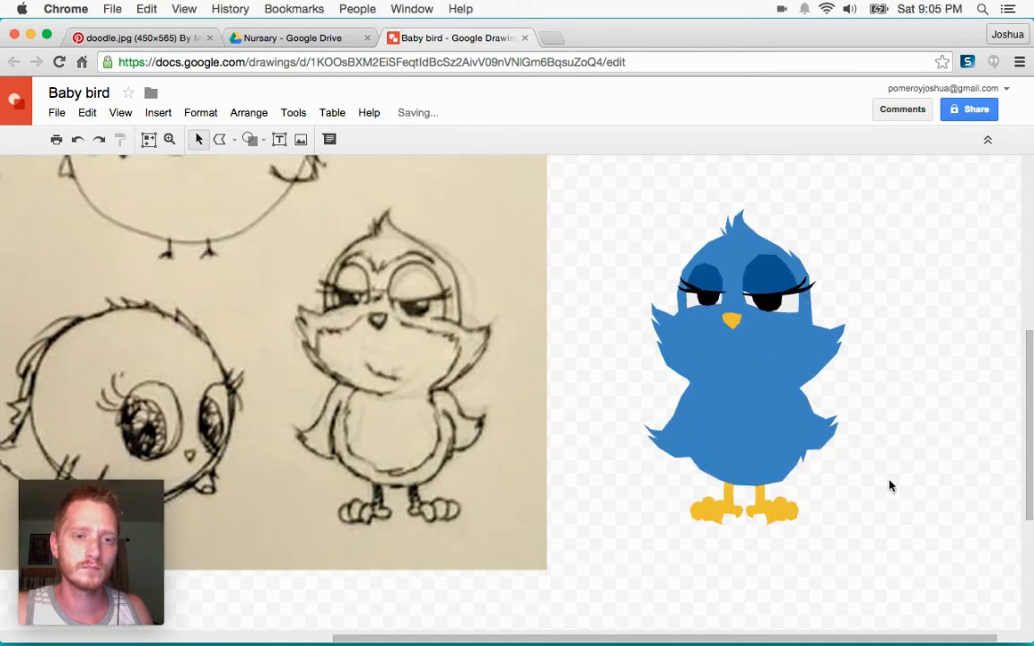
Step: Trace the sketched bird's belly with a polyline from the left neck around the bottom to the right neck, adding jagged fur notches
click(219, 139)
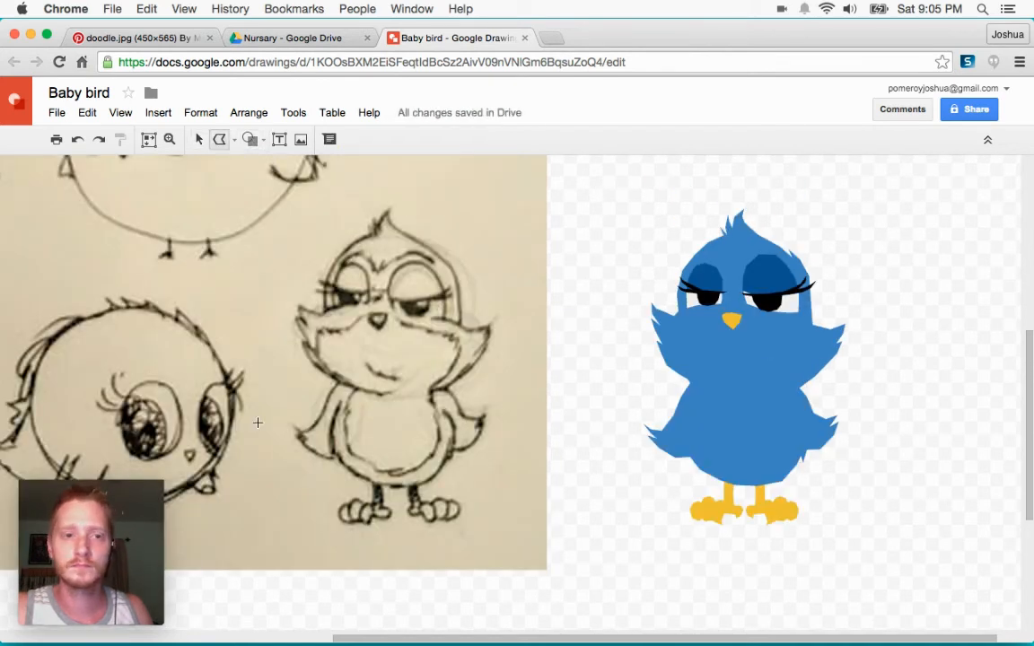
scroll(299, 429, up, 5)
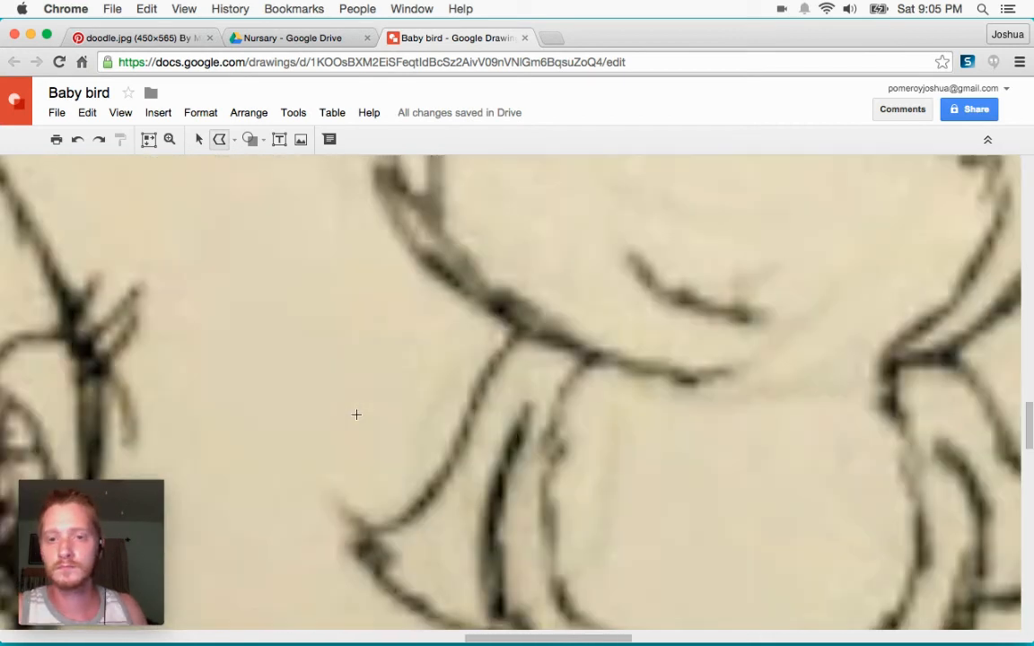
scroll(510, 364, down, 4)
scroll(509, 365, up, 2)
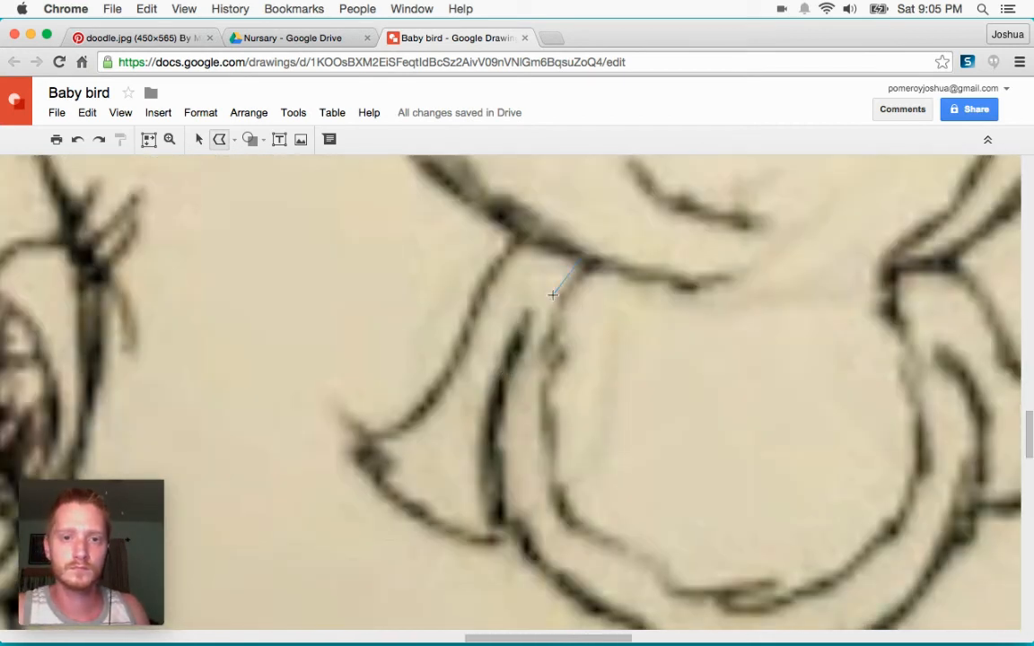
click(537, 360)
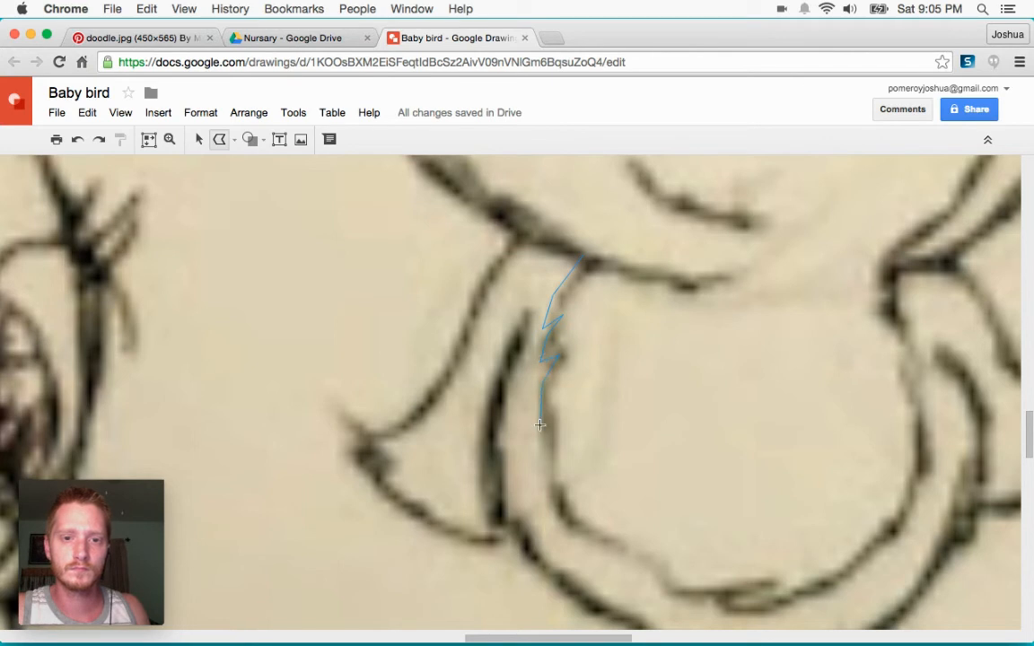
click(558, 515)
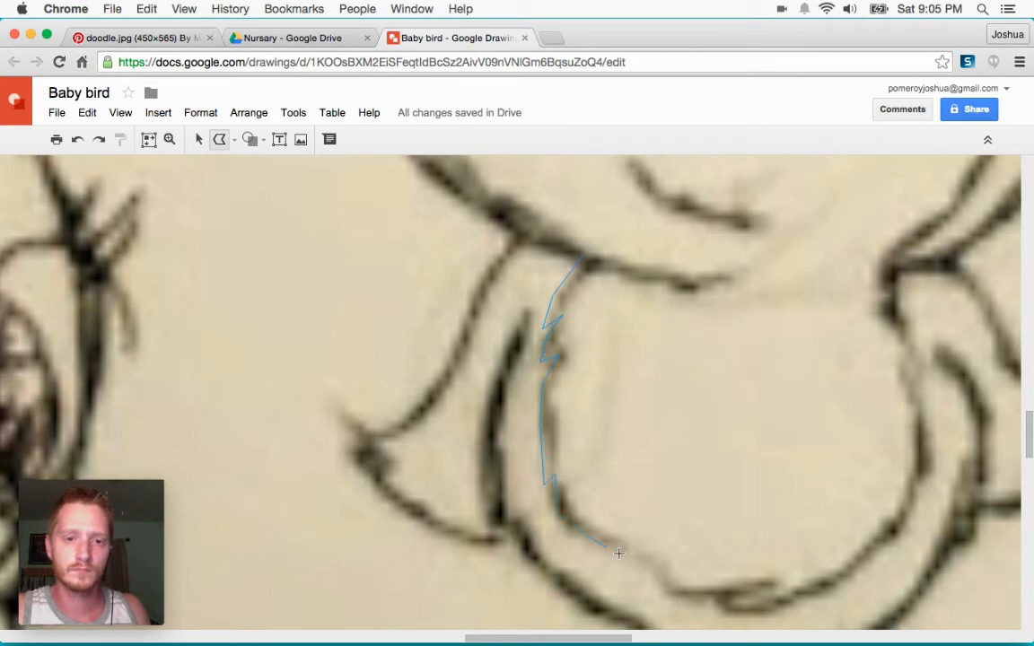
click(679, 596)
scroll(679, 595, down, 3)
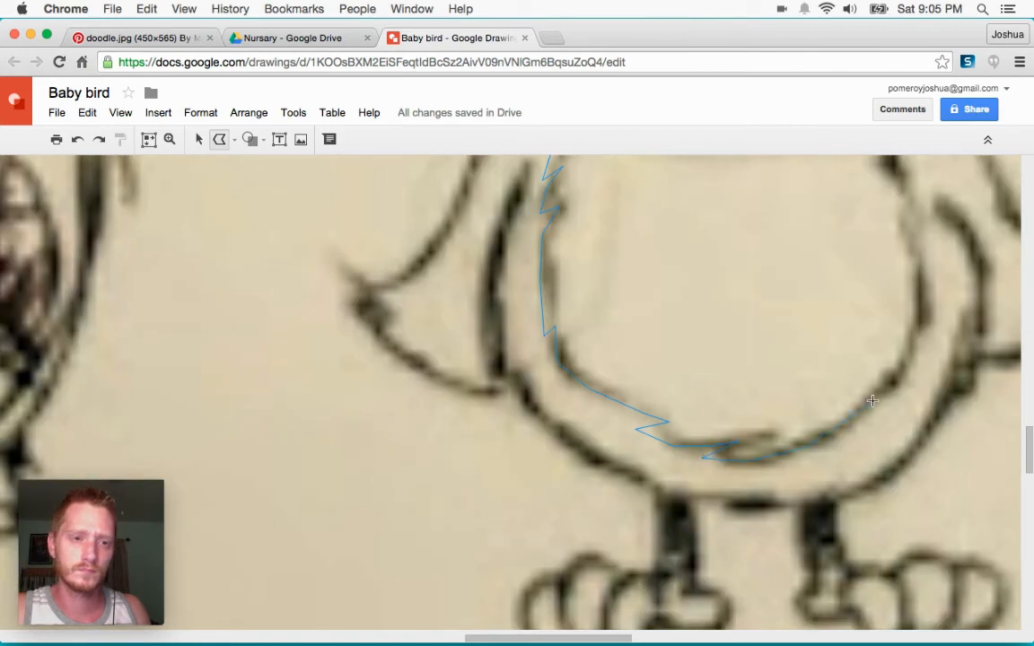
click(895, 374)
click(896, 394)
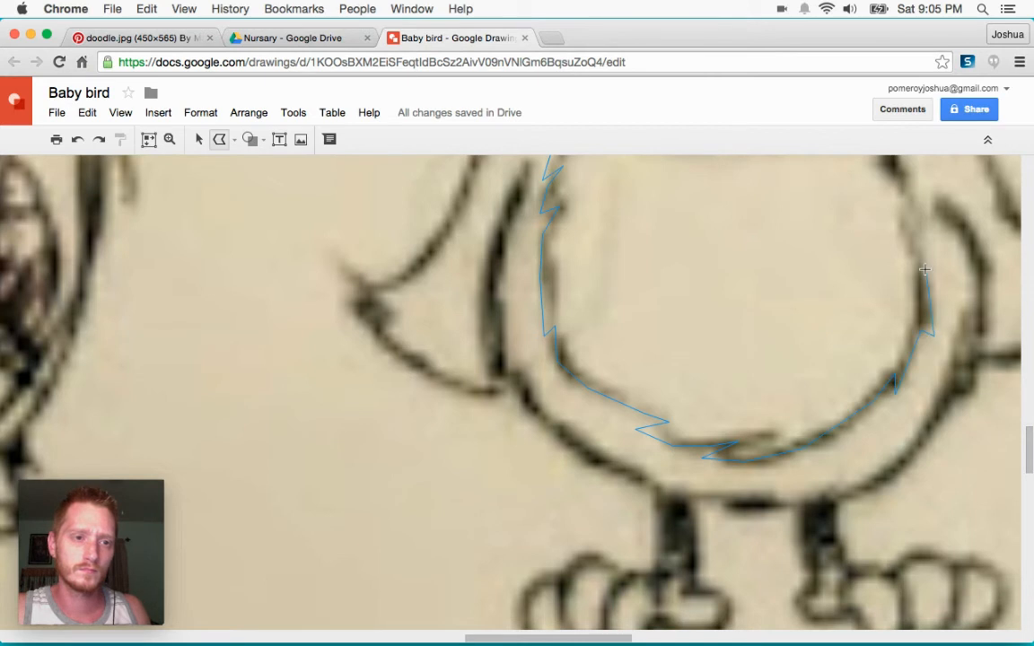
scroll(934, 318, up, 1)
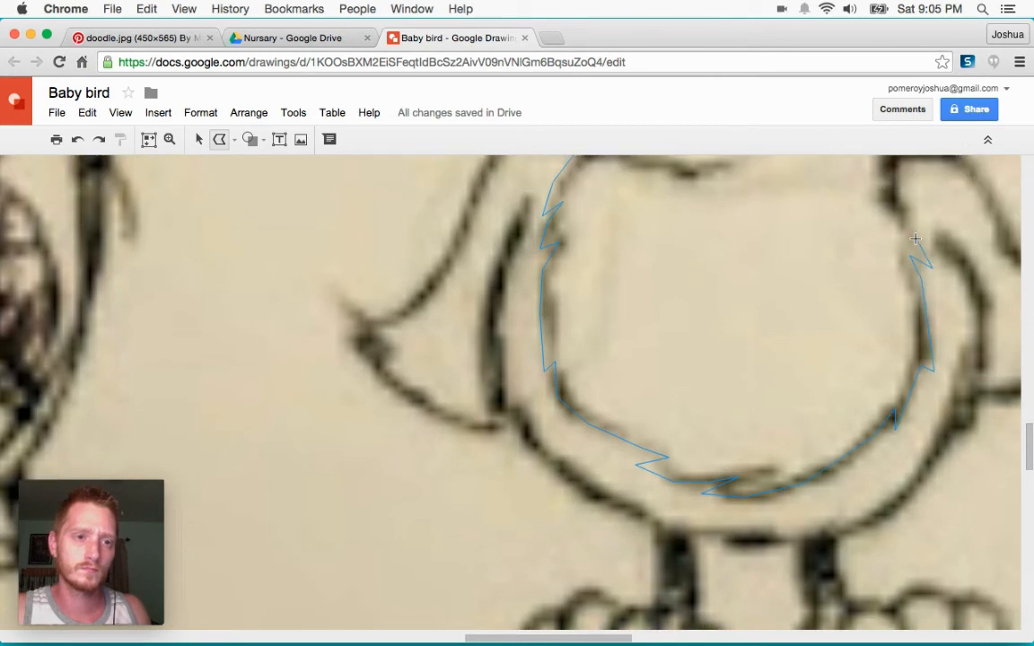
scroll(913, 224, up, 6)
scroll(889, 272, down, 3)
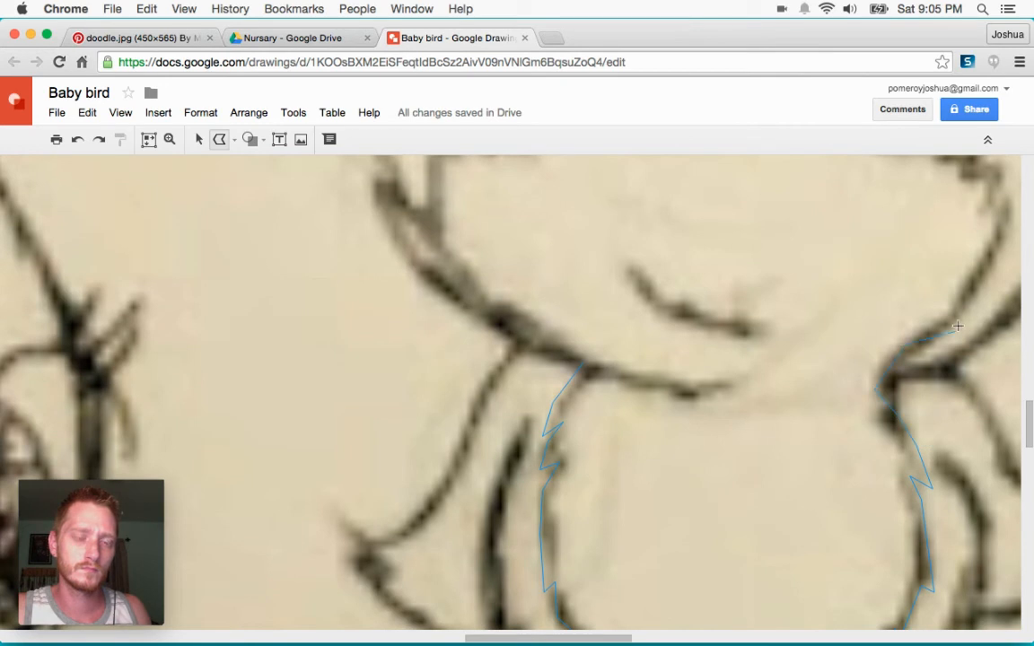
Step: Continue the polyline around the sketched lower face, passing above the beak with jagged cheek tufts, and close it at the starting point
scroll(918, 343, up, 3)
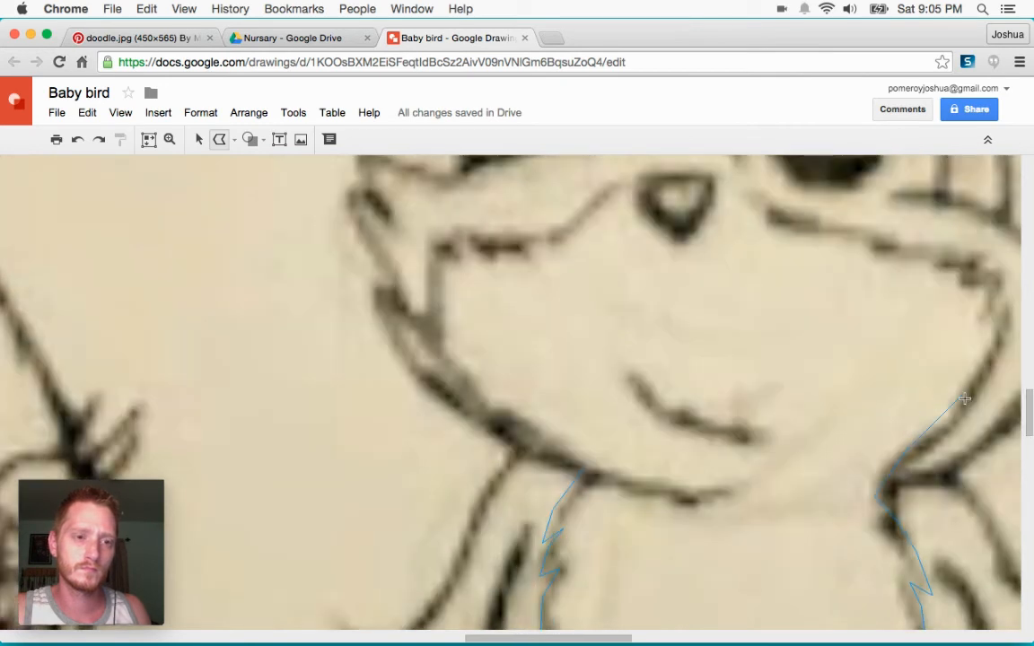
scroll(852, 377, right, 3)
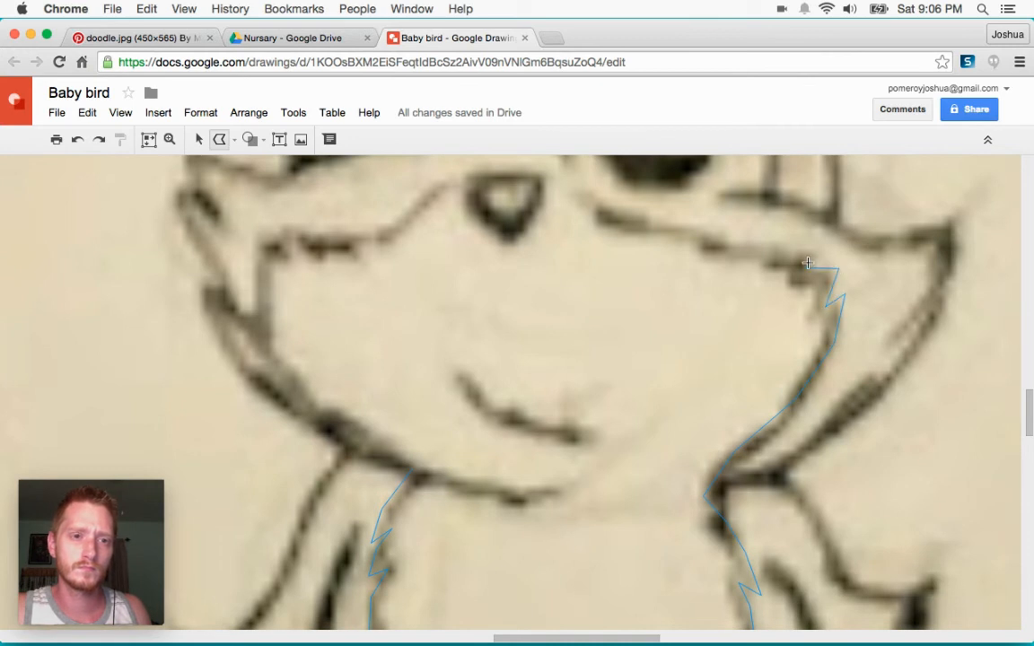
click(777, 253)
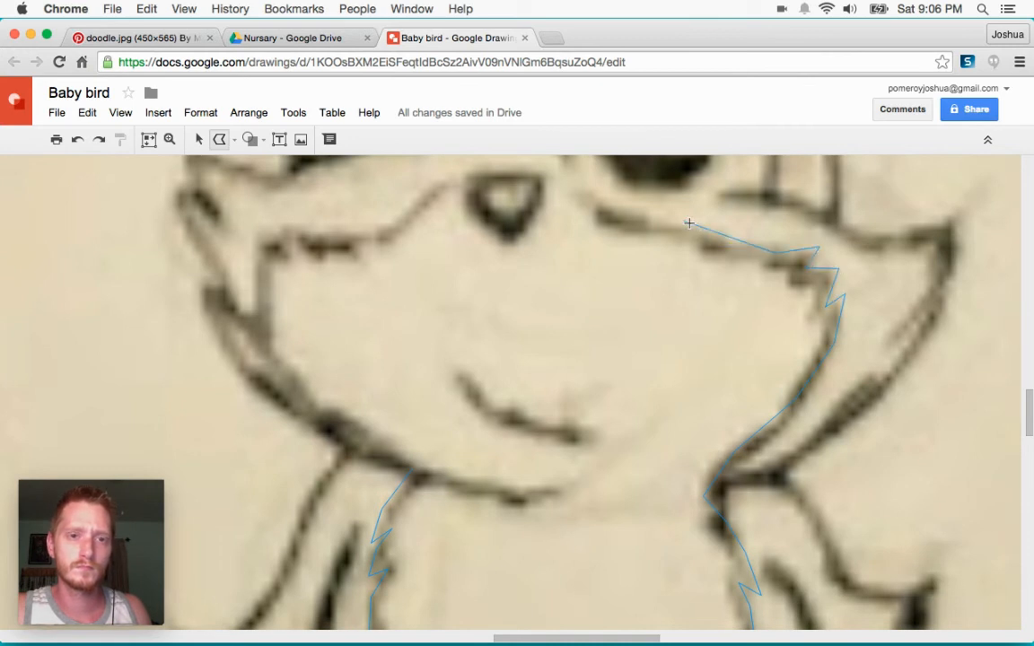
click(738, 237)
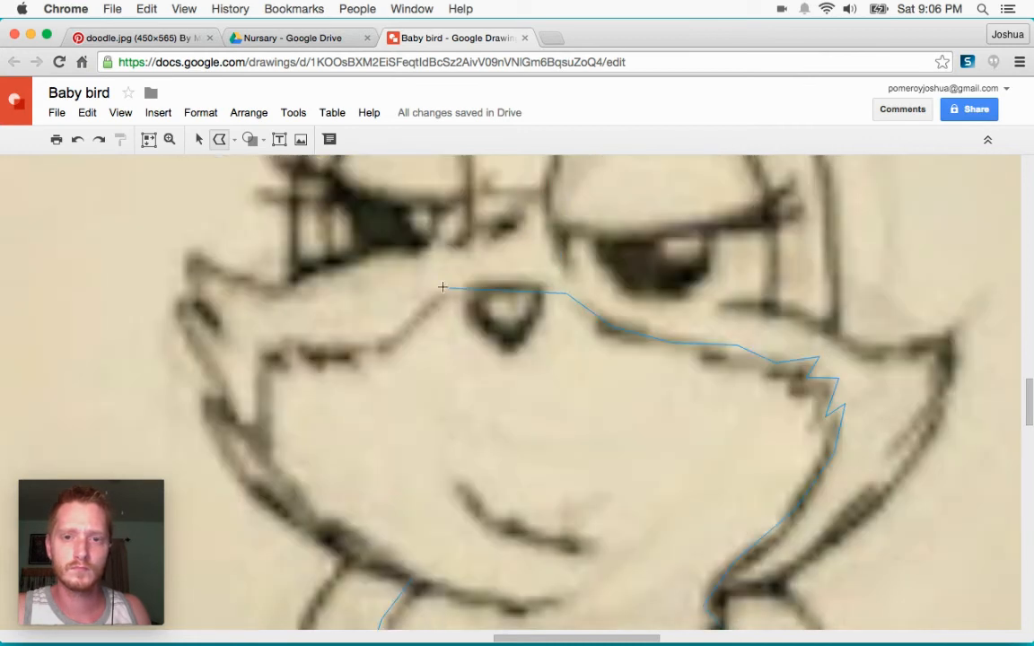
click(354, 355)
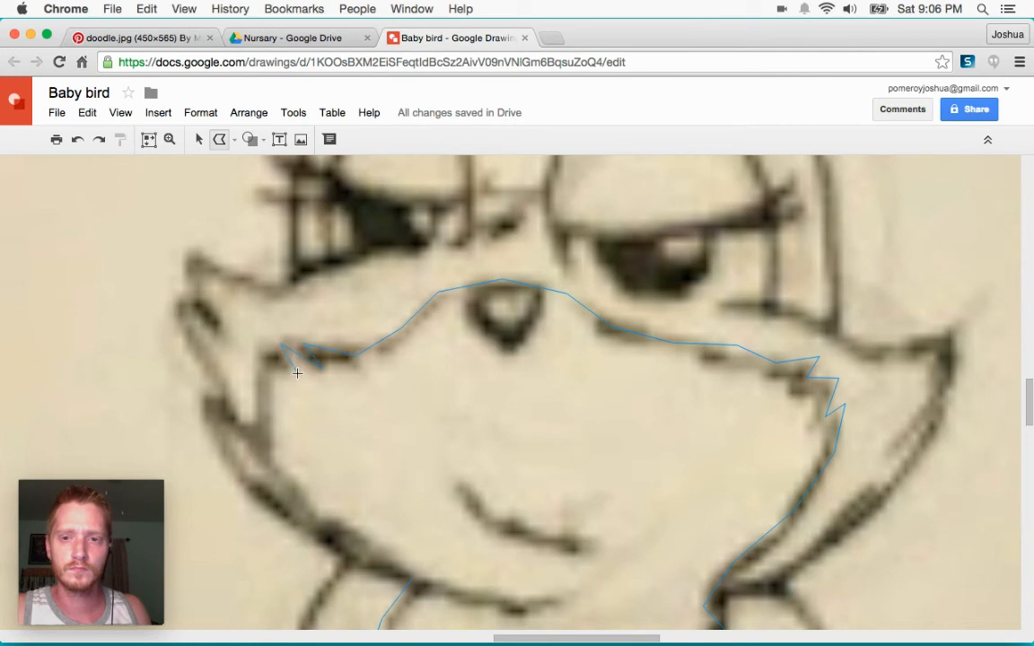
click(327, 519)
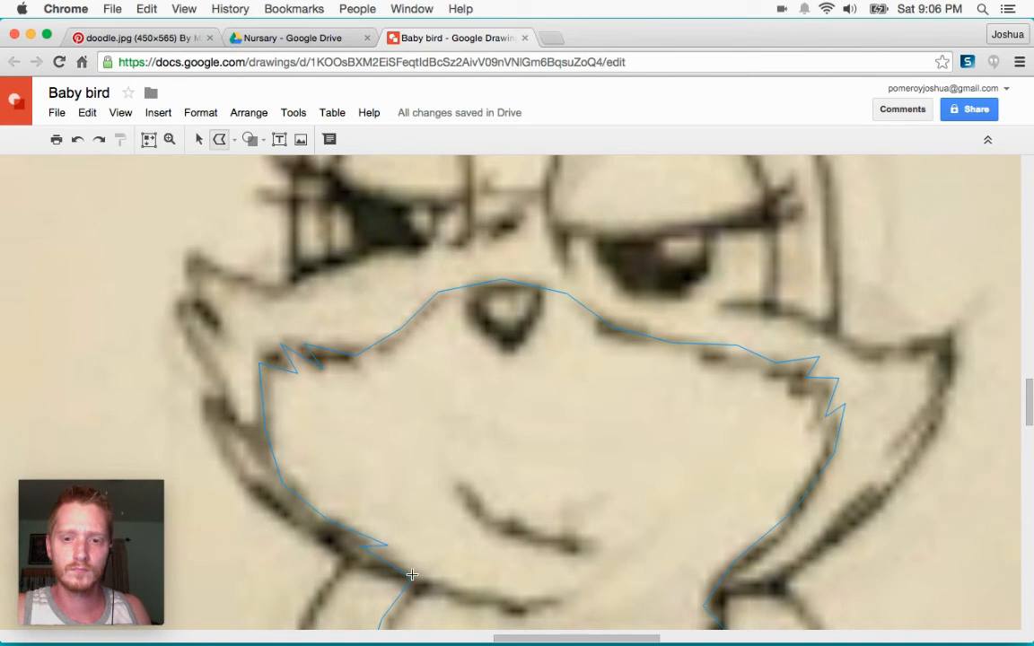
click(410, 575)
Step: Make the belly-and-face shape's outline transparent and fill it with a blue lighter than the body
click(358, 139)
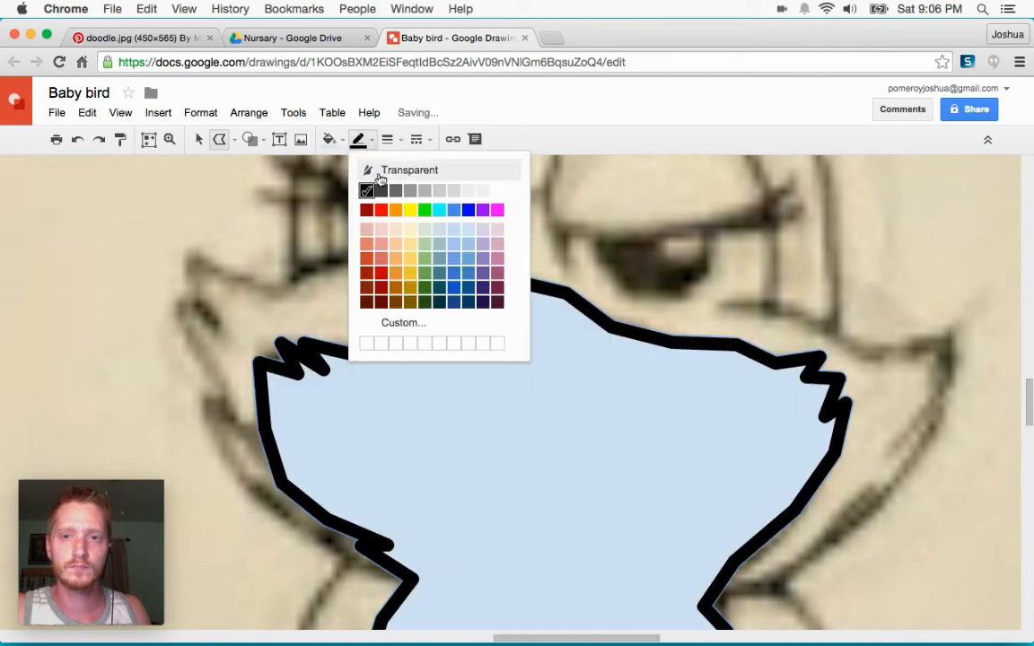
click(395, 170)
click(329, 139)
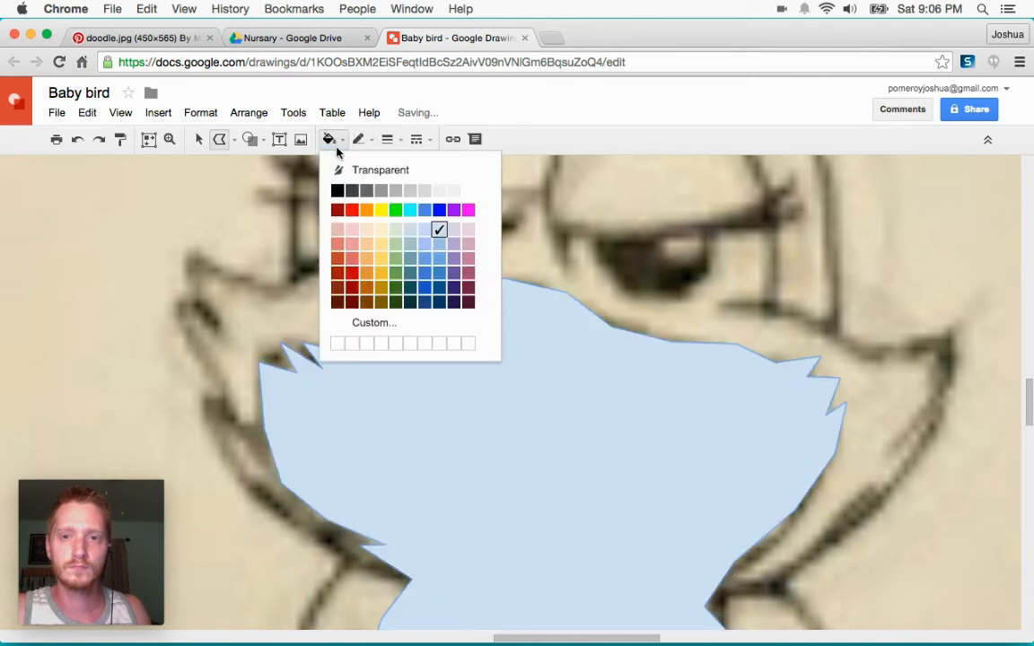
click(441, 275)
Step: Place the light blue belly-and-face shape centered on the bird's body, layered above the body and behind the beak
key(super+alt+minus)
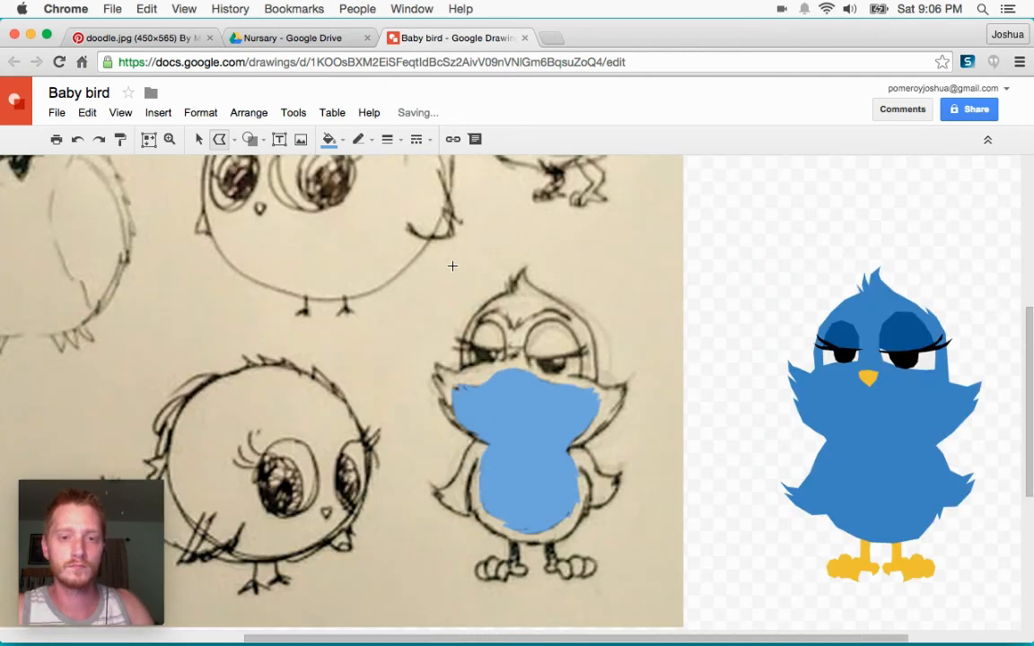
click(200, 139)
click(526, 455)
drag(525, 455, 879, 452)
key(super+Down)
key(super+Down)
key(super+Up)
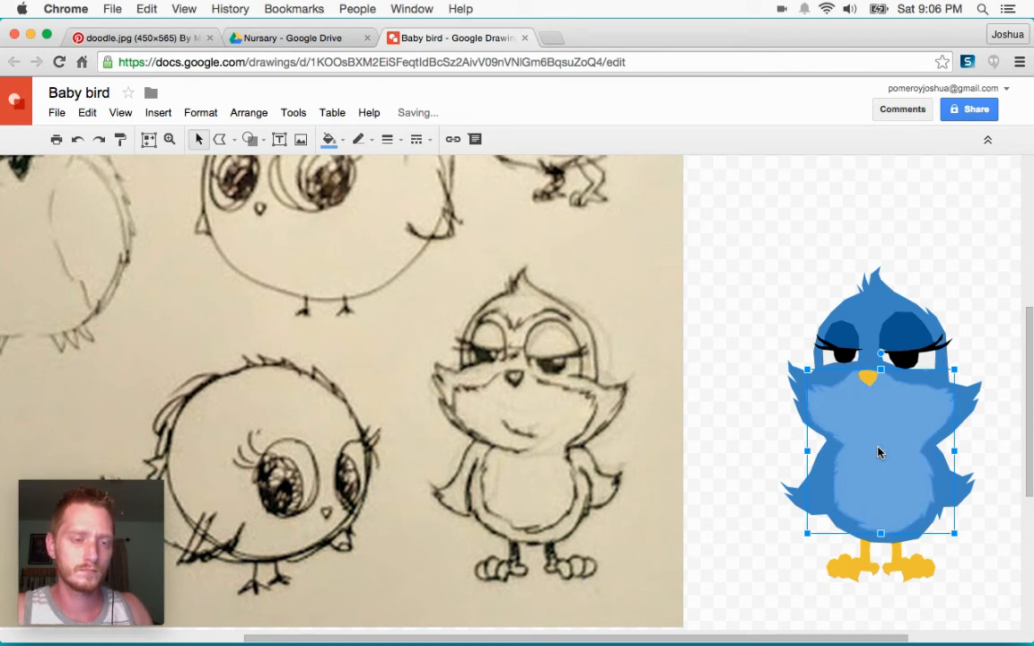
click(740, 423)
scroll(723, 427, right, 5)
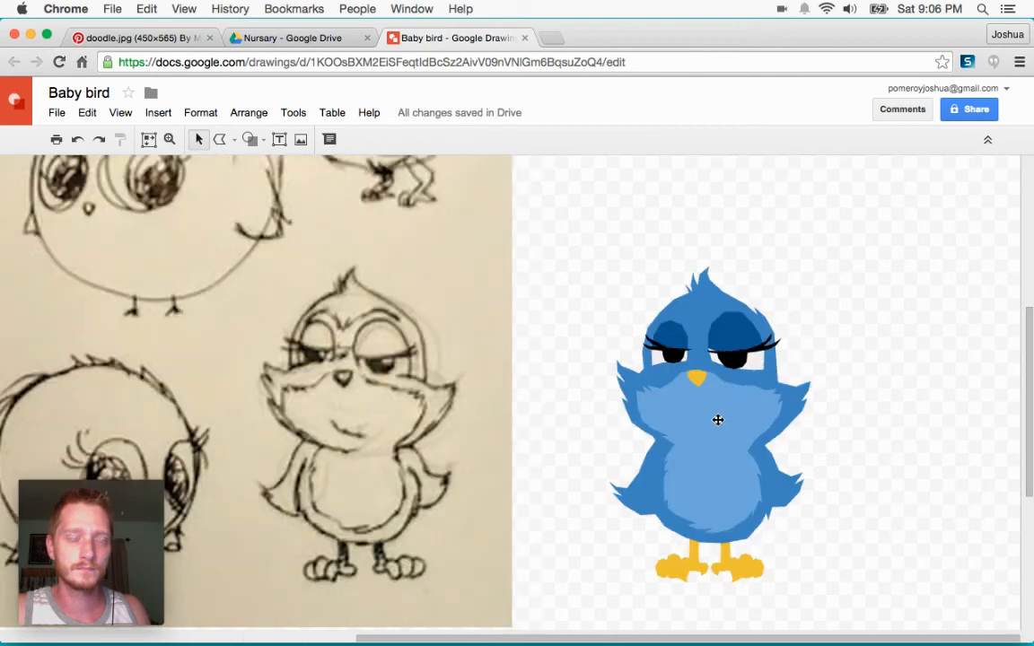
Step: Draw a closed polyline slightly larger than the beak around it as a shadow, using the eyelid's dark blue fill
click(739, 334)
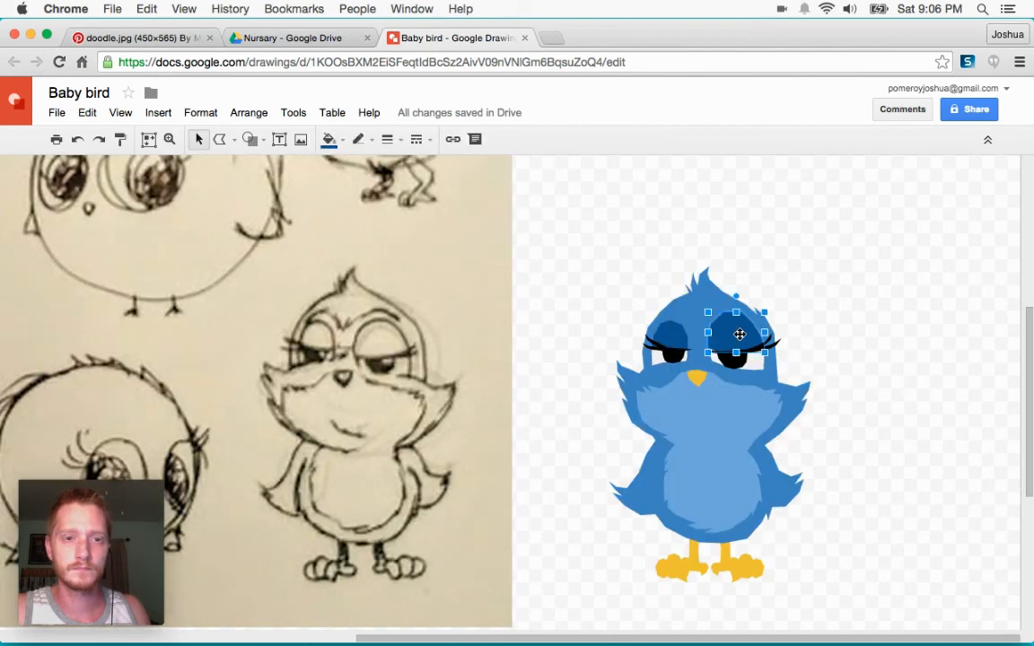
key(super+alt+plus)
key(super+alt+plus)
scroll(737, 342, right, 10)
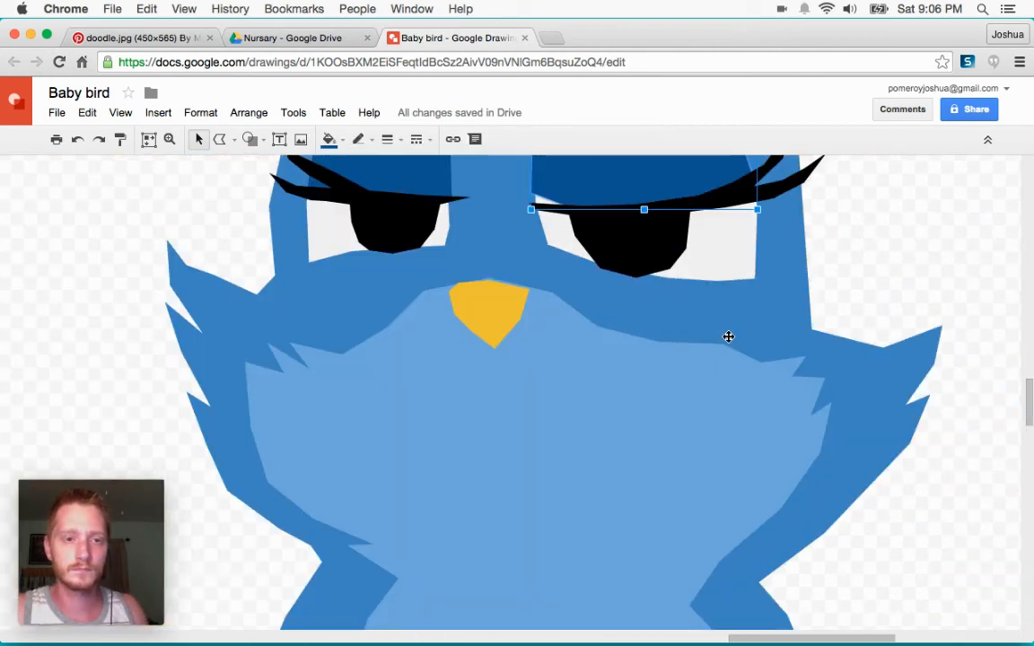
click(220, 142)
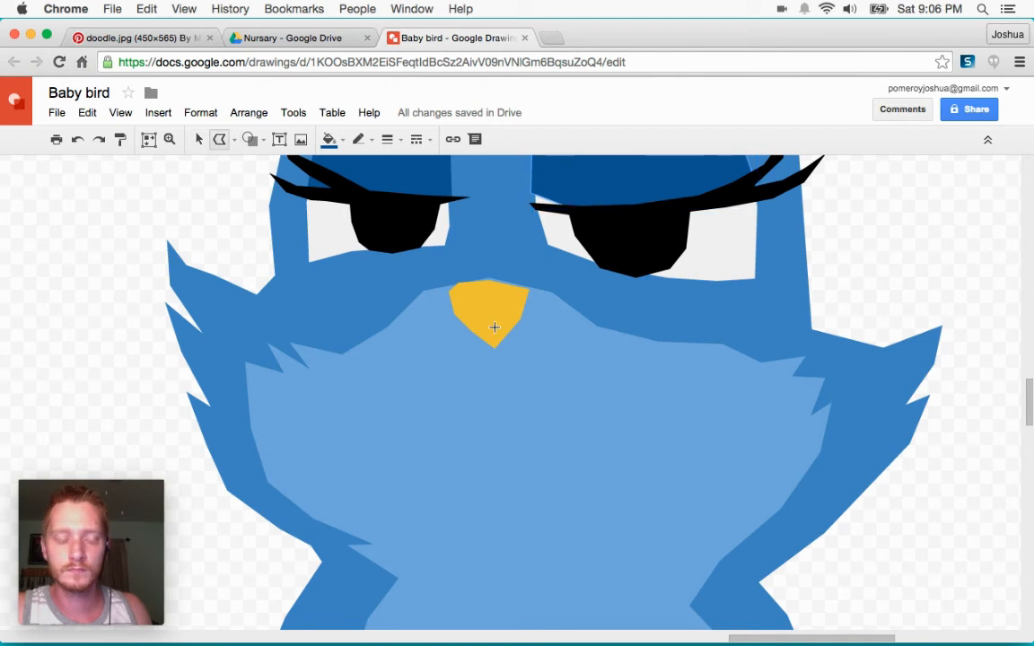
key(super+alt+plus)
scroll(479, 328, up, 3)
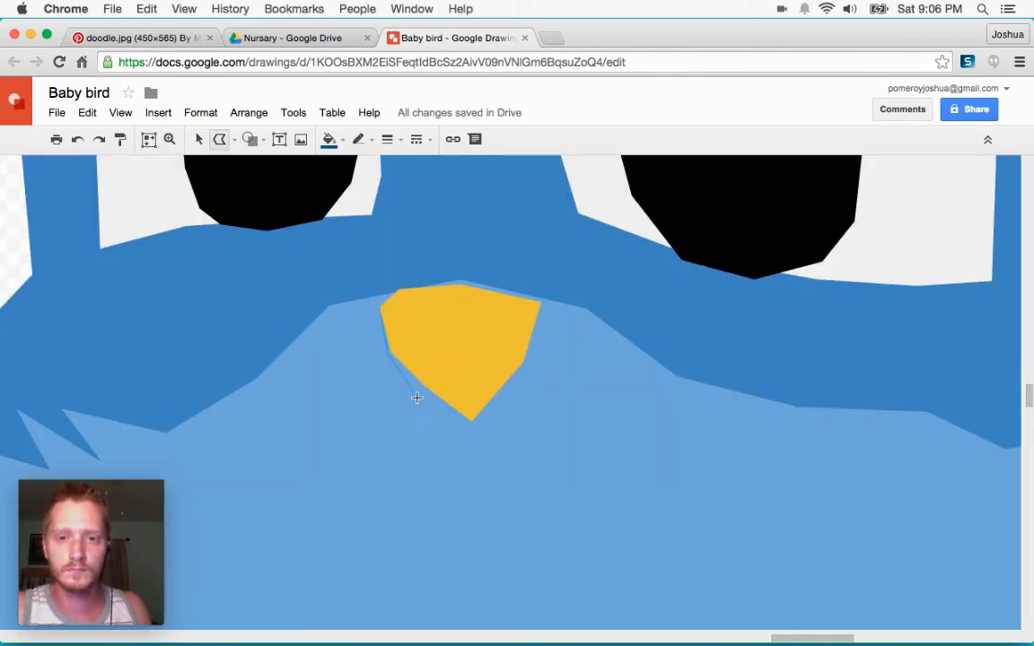
click(460, 437)
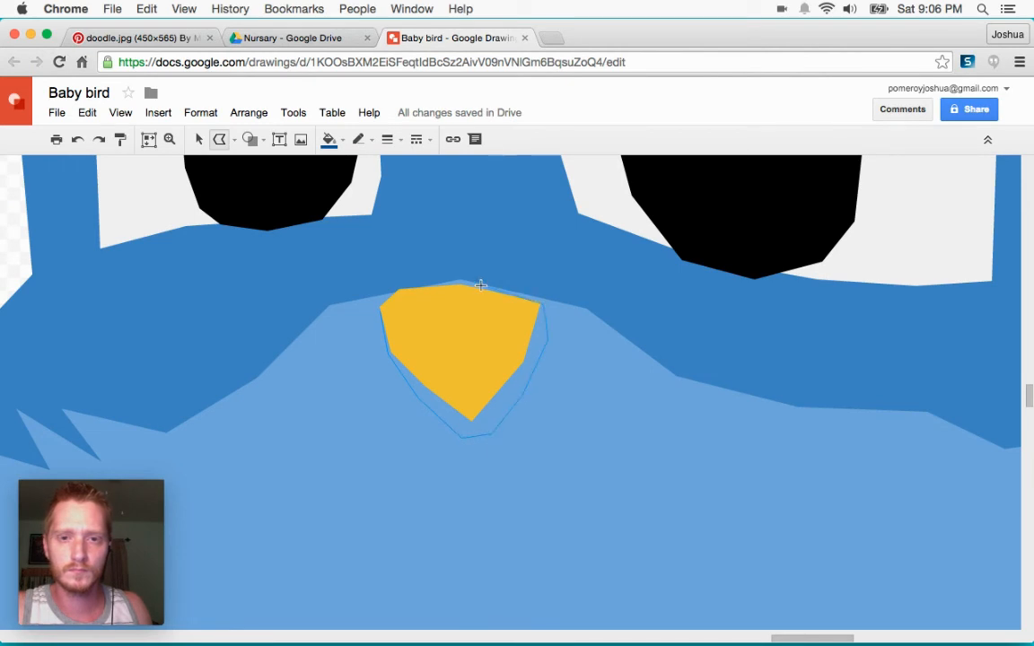
click(376, 312)
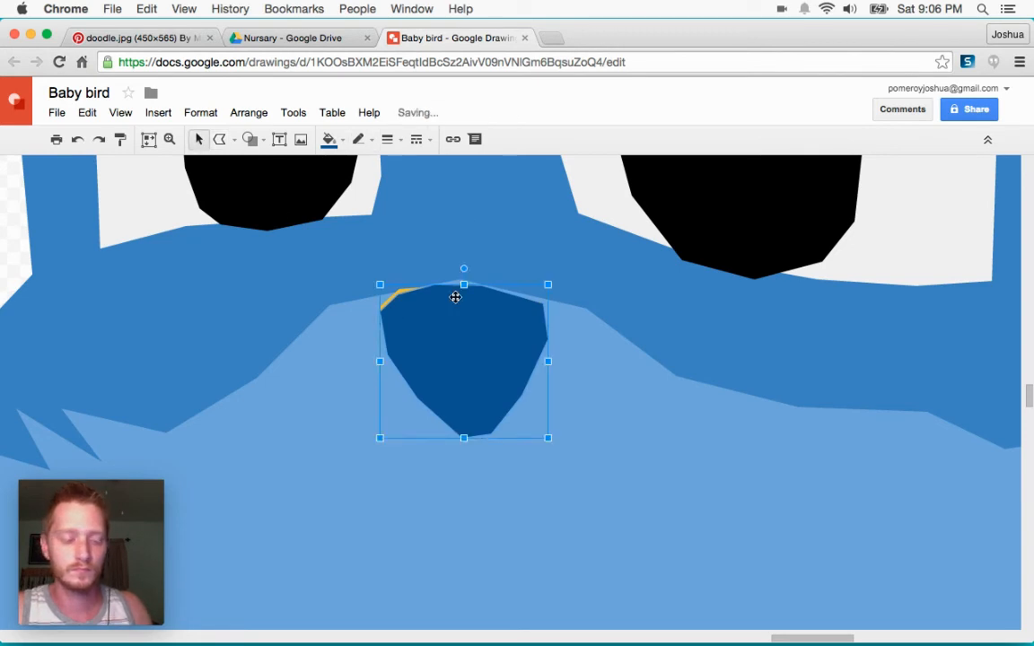
Step: Send the dark blue shadow behind the yellow beak and shift the beak slightly up to expose the shadow's lower edge
key(super+Down)
drag(455, 297, 517, 308)
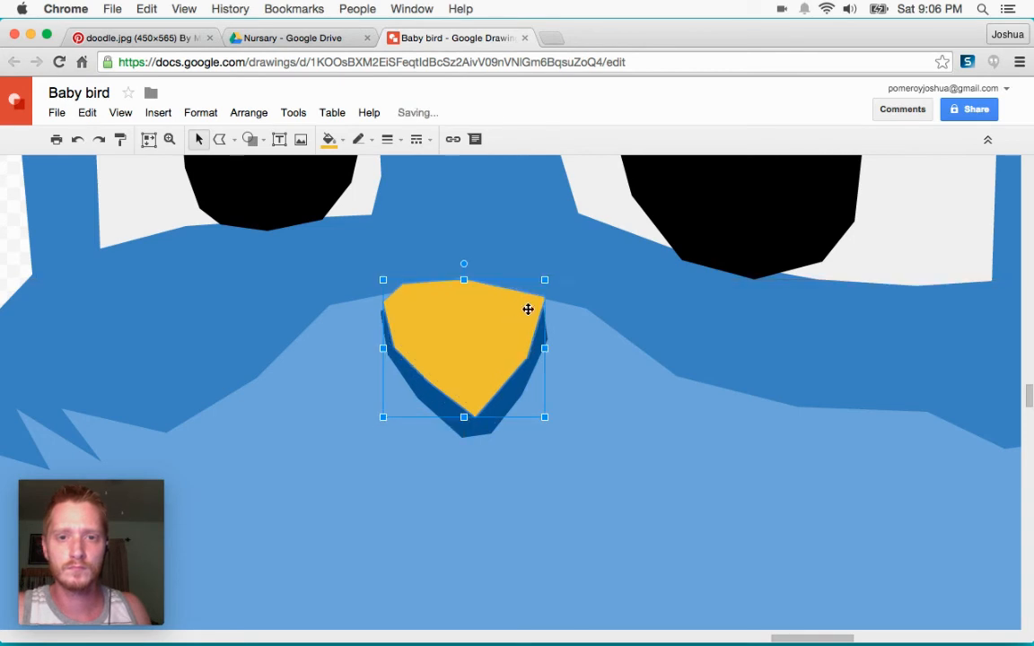
click(527, 246)
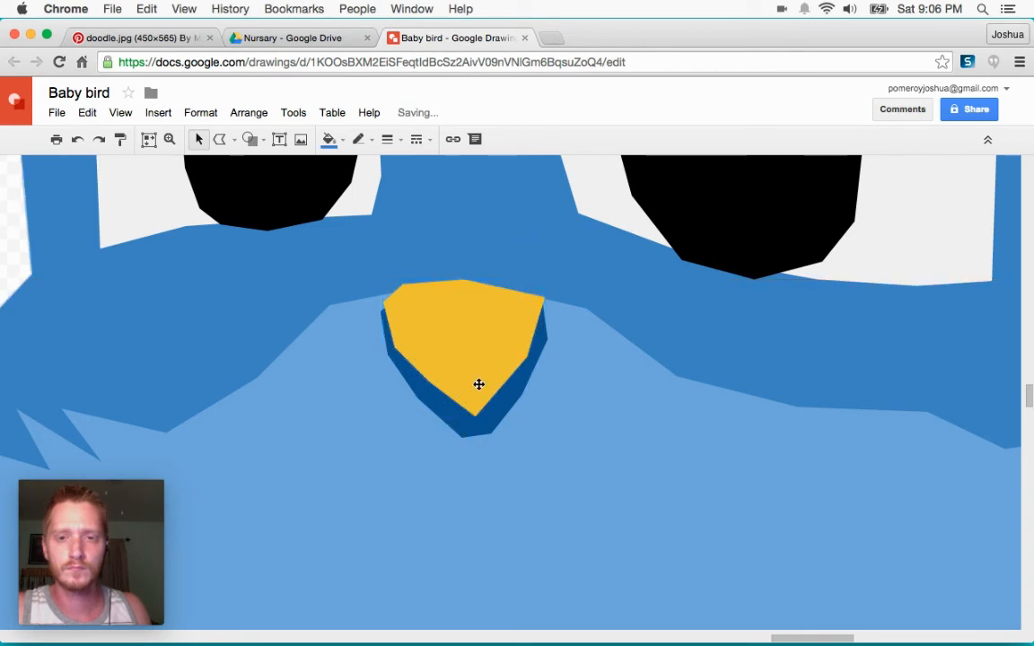
click(525, 375)
Step: Reshape the yellow beak by moving its two top points into a raised, nearly flat upper edge, and deselect it
double_click(415, 337)
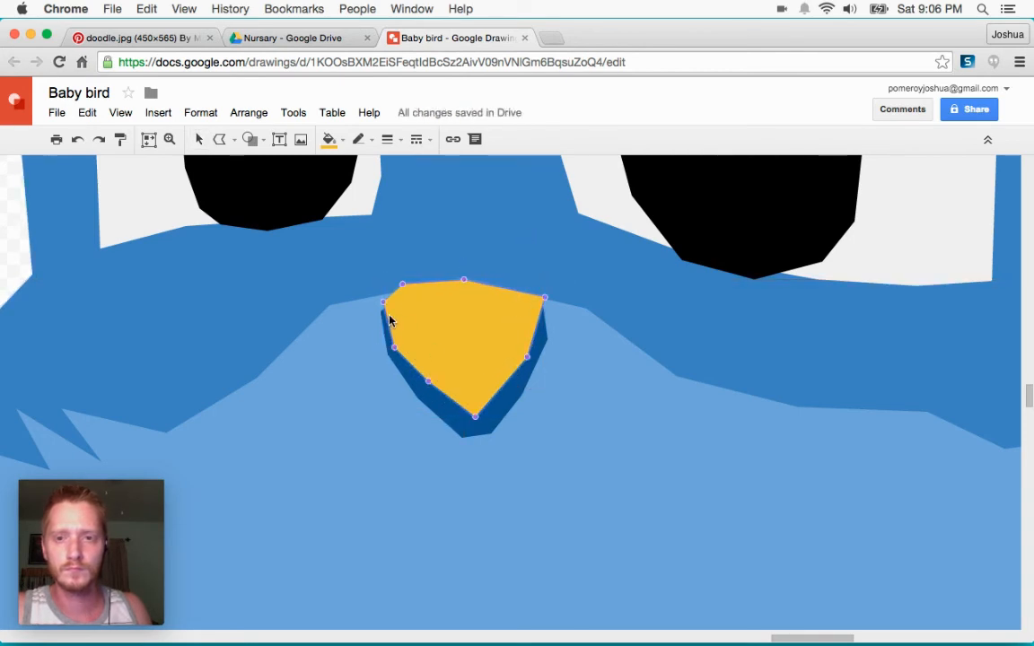
drag(466, 279, 504, 282)
drag(409, 281, 430, 271)
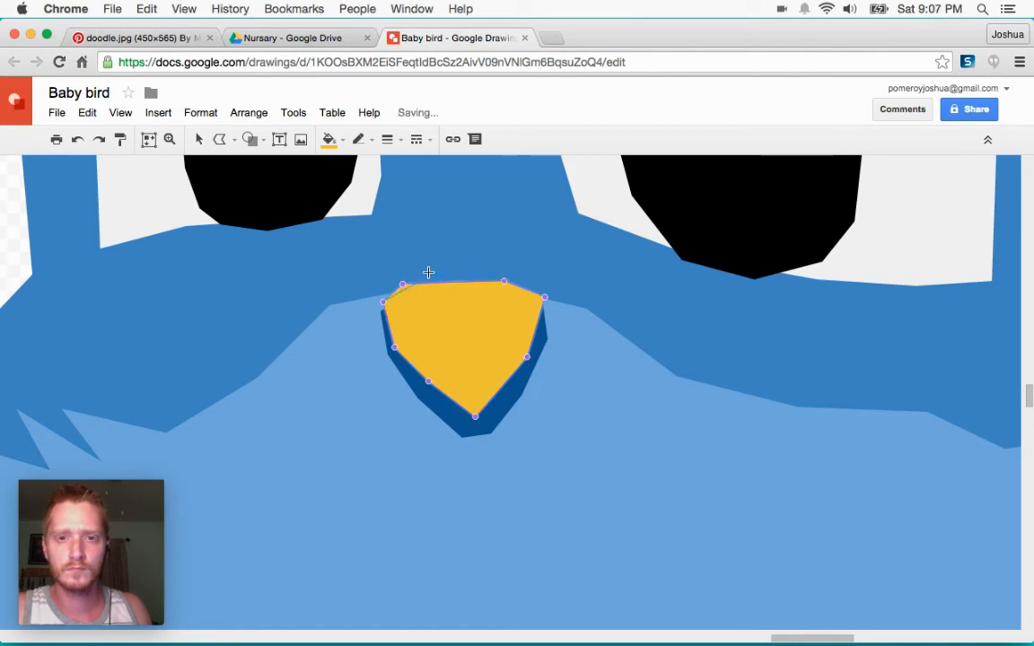
drag(504, 279, 498, 273)
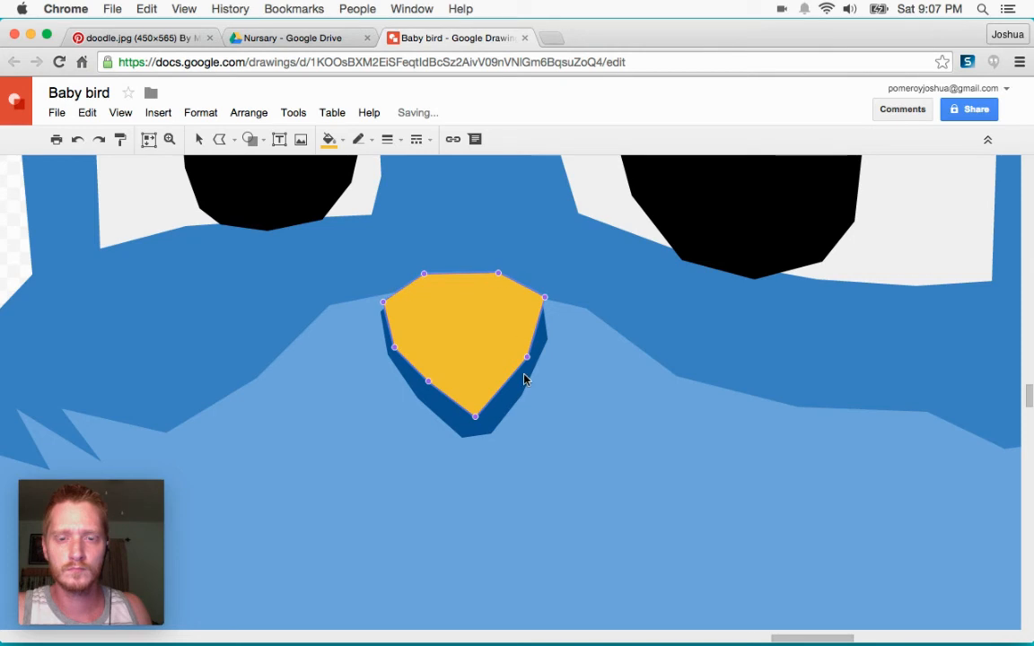
key(super+alt+minus)
key(super+alt+minus)
key(super+alt+minus)
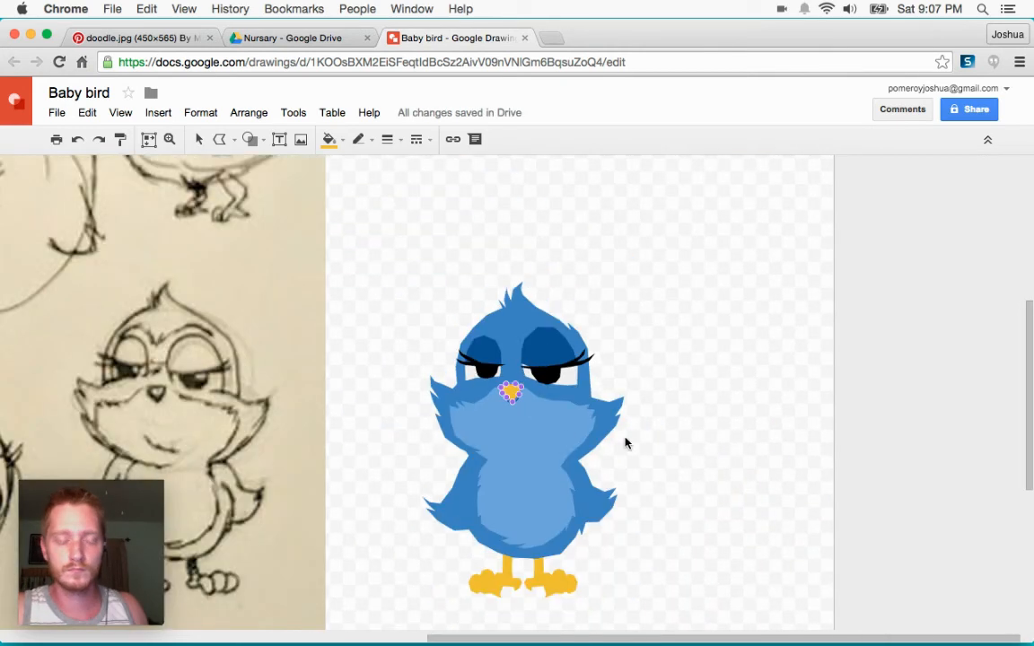
click(722, 454)
scroll(780, 455, left, 2)
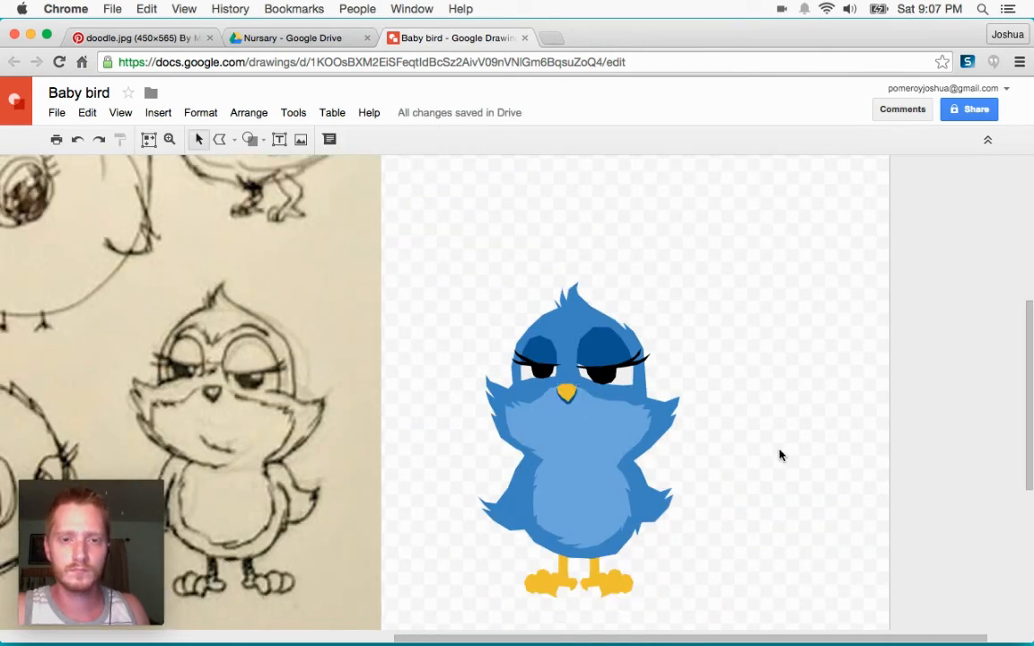
scroll(780, 455, down, 2)
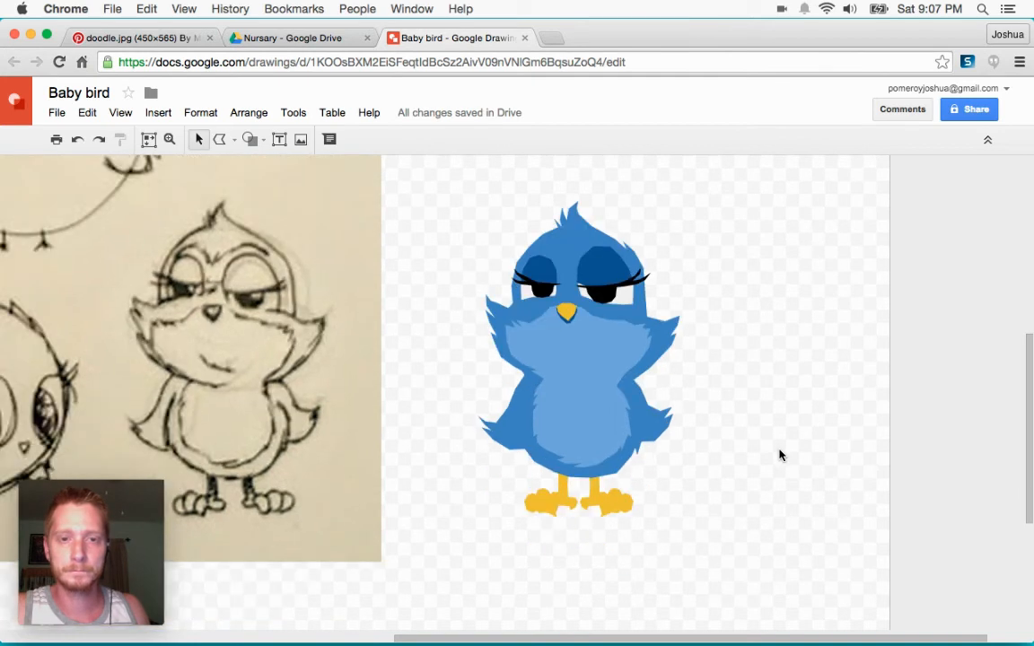
scroll(787, 455, left, 2)
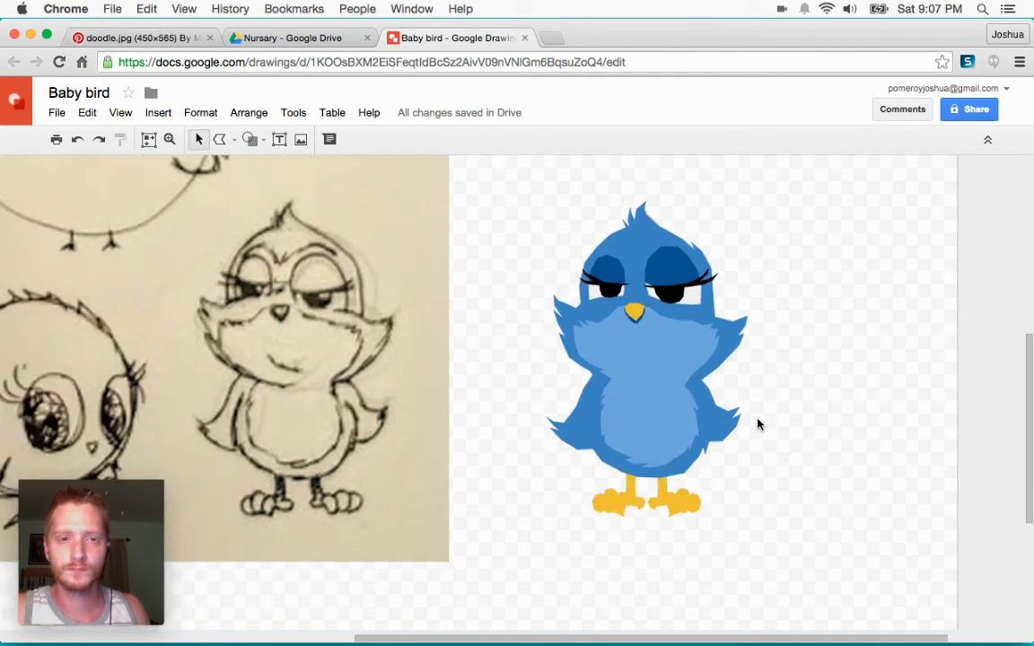
Step: Reshape the larger dark blue eyelid by moving its lower inner corner down onto the eyelash line, and deselect it
scroll(743, 302, up, 10)
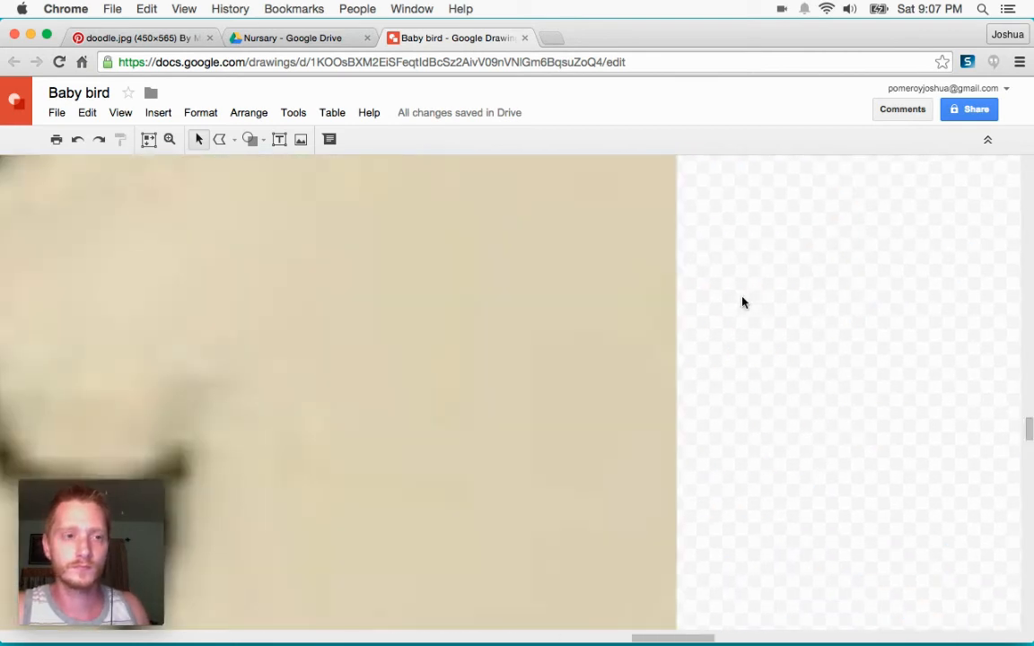
scroll(734, 301, right, 3)
scroll(734, 300, up, 5)
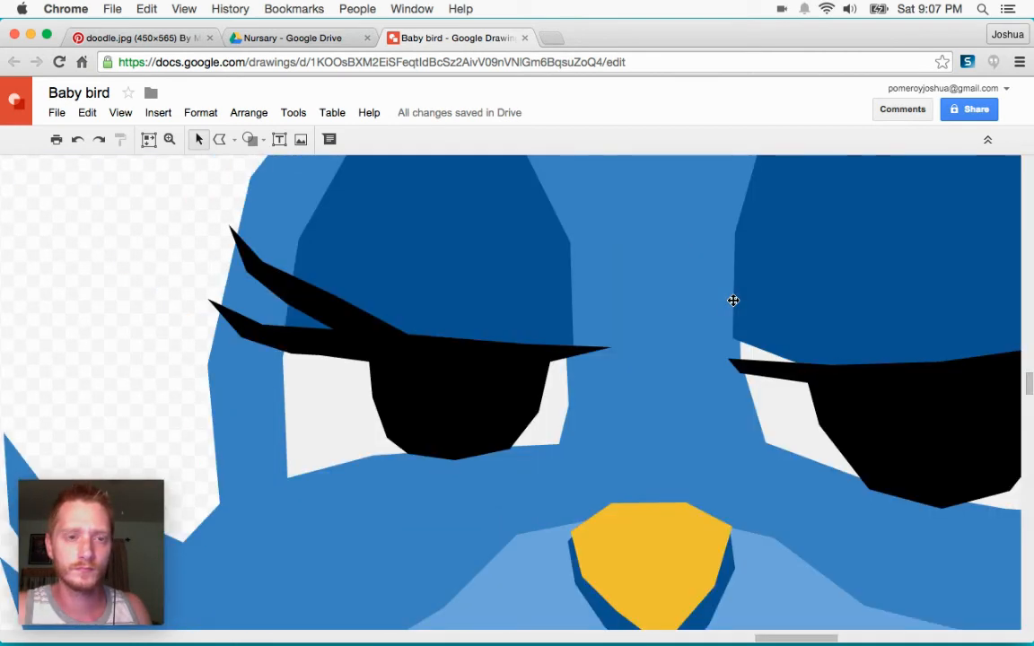
scroll(704, 306, right, 5)
double_click(510, 303)
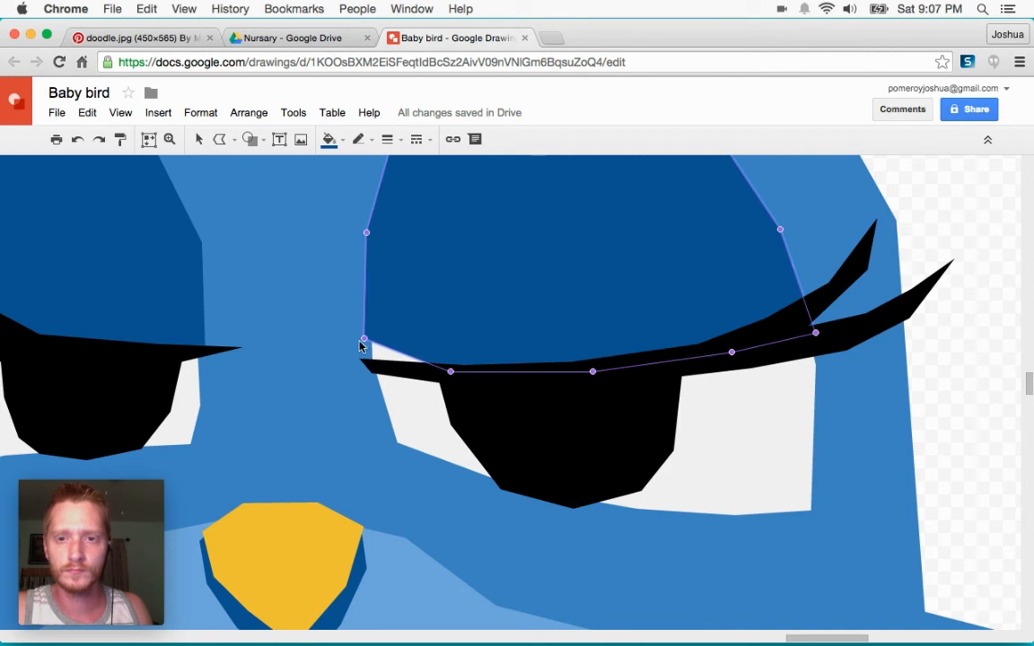
drag(363, 339, 368, 363)
click(1000, 395)
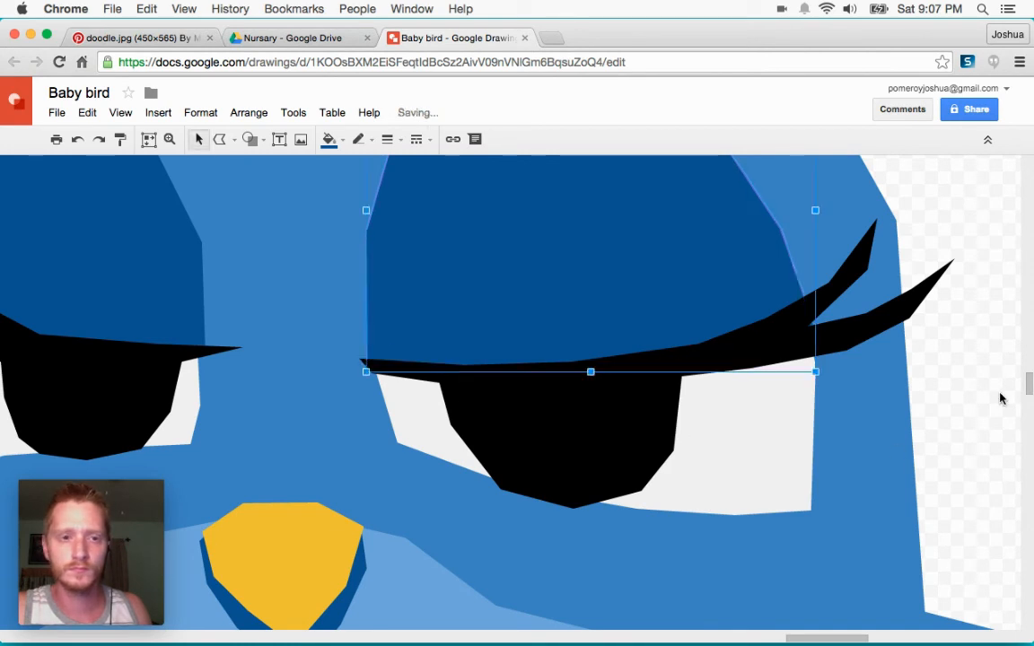
click(992, 386)
Step: Move the larger eyelid's lower outer corner slightly inward and pull in the outer edge of the eye white beneath it
click(743, 266)
double_click(732, 271)
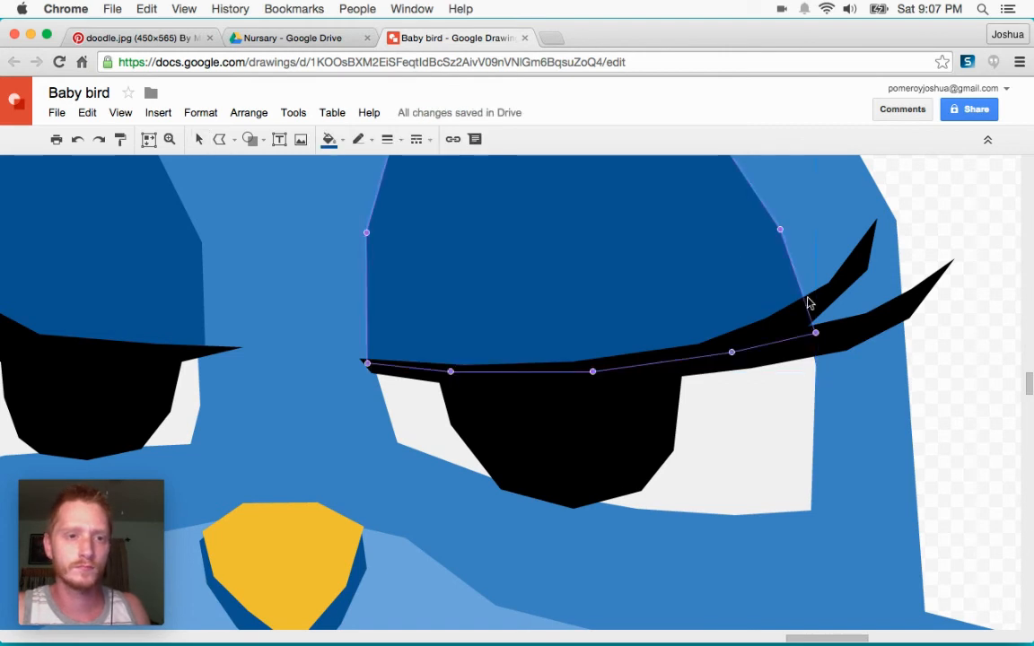
drag(812, 330, 812, 332)
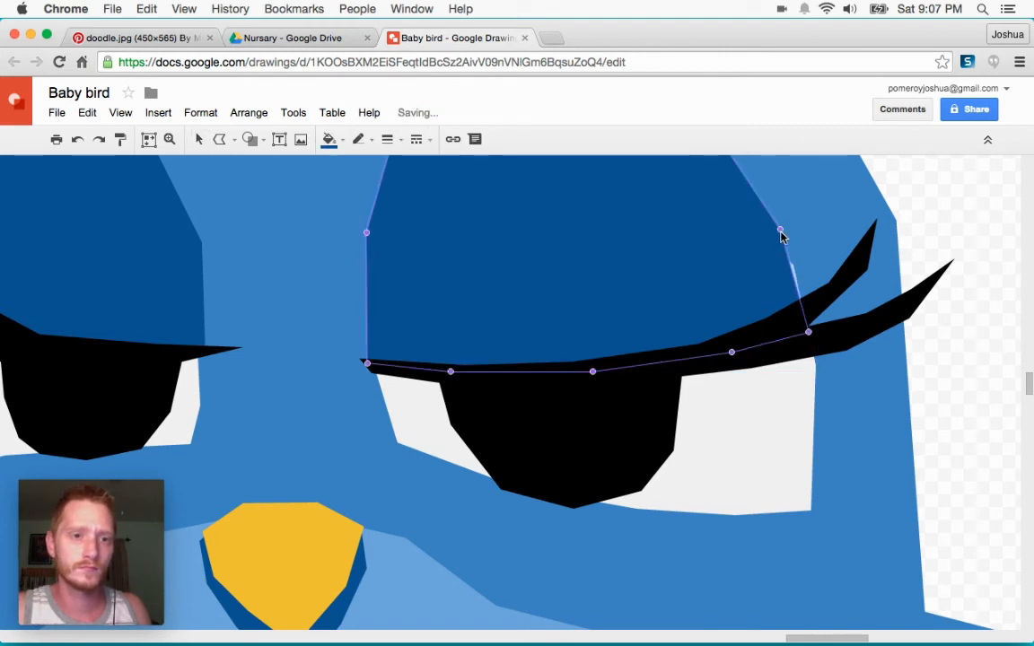
click(806, 487)
double_click(796, 462)
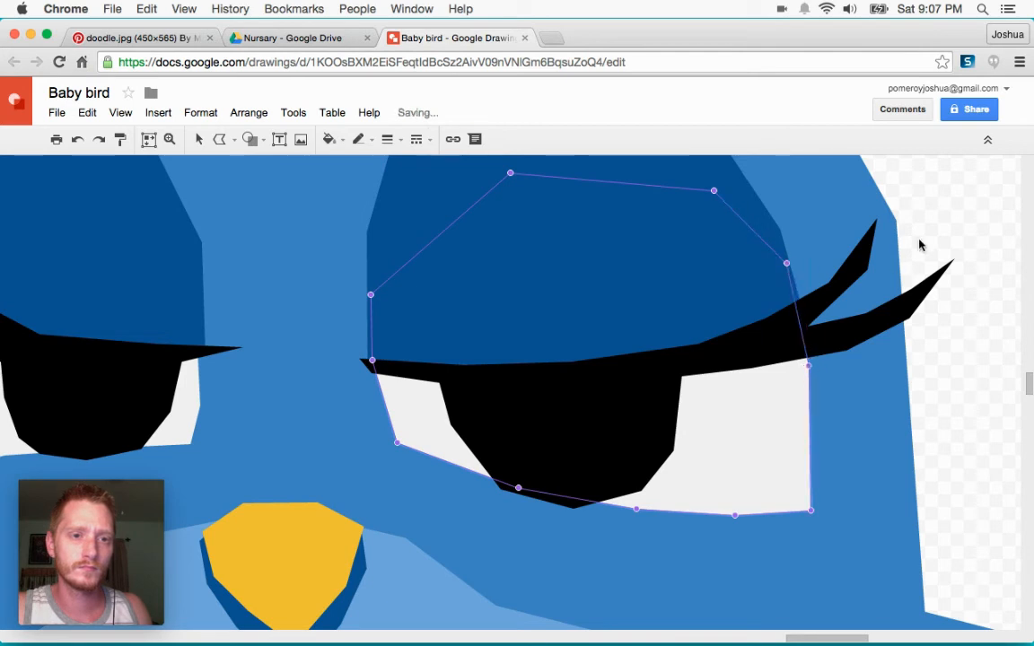
click(956, 214)
key(super+alt+minus)
key(super+alt+minus)
key(super+alt+minus)
key(super+alt+minus)
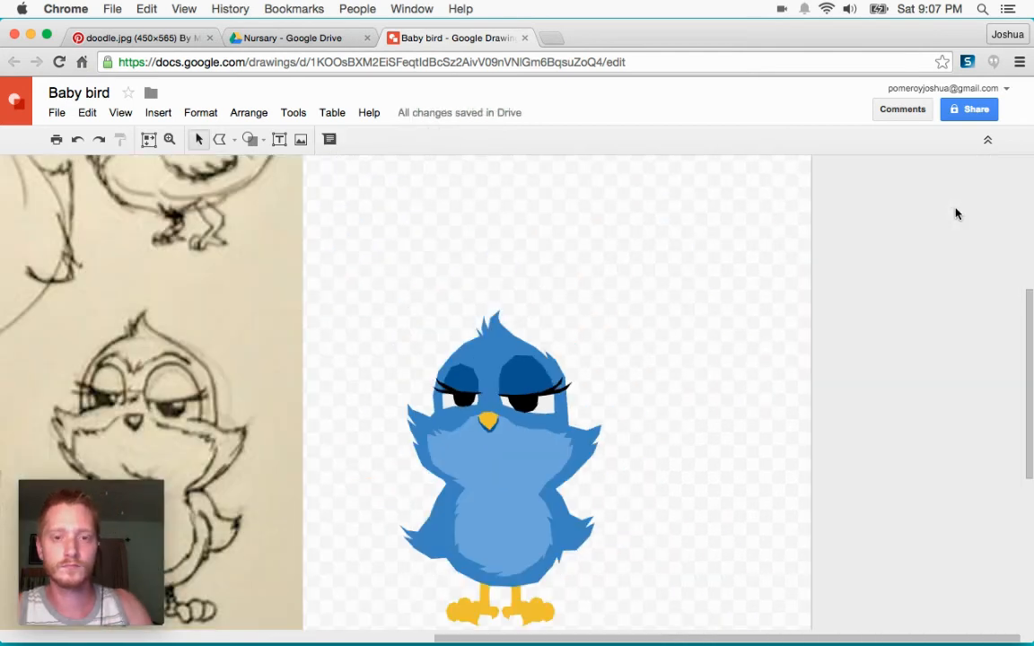
Step: Draw a small circle over the inner edge of the smaller eye's pupil
scroll(794, 311, down, 3)
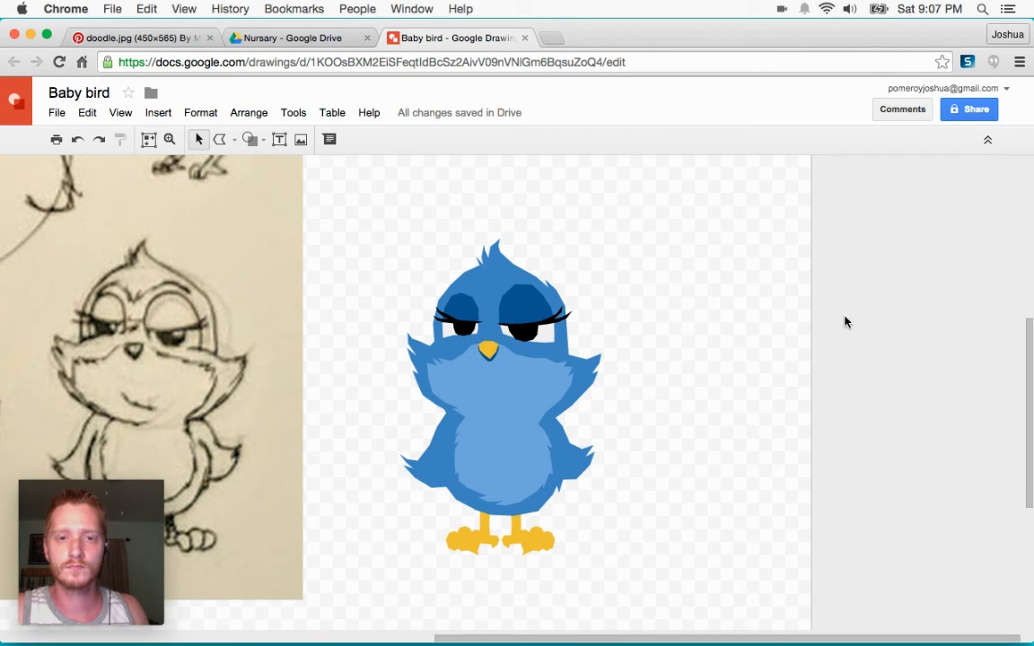
scroll(844, 321, left, 2)
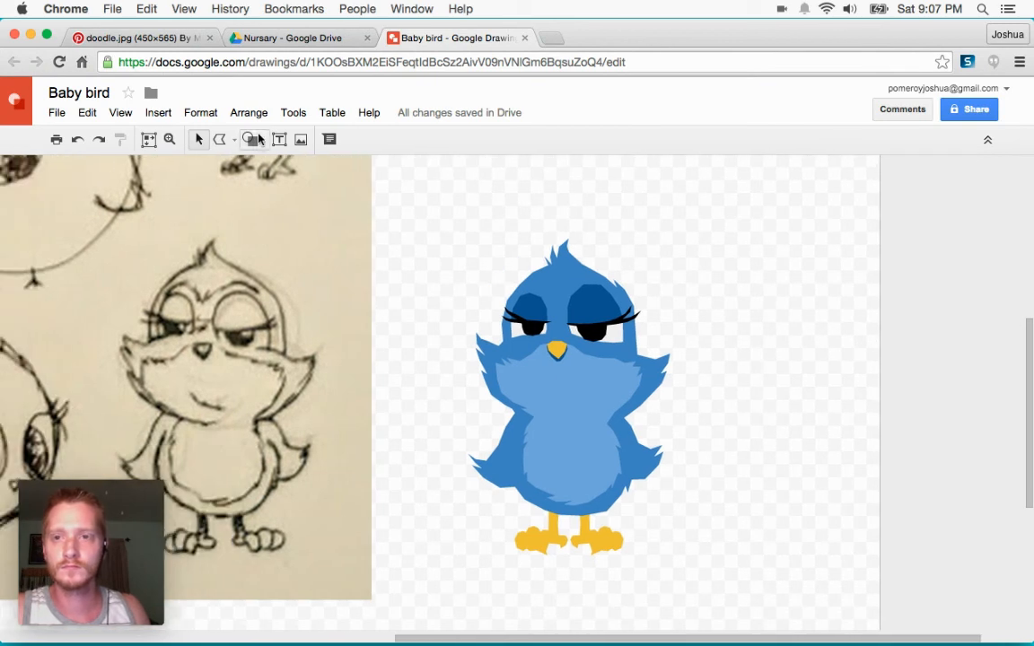
click(259, 140)
mouse_move(262, 169)
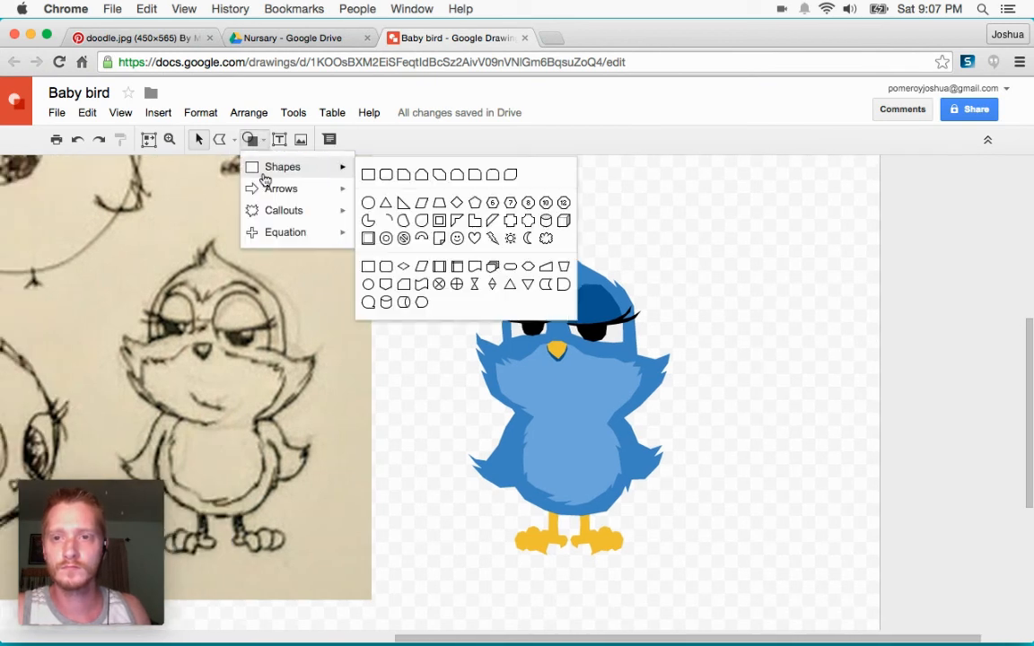
click(368, 203)
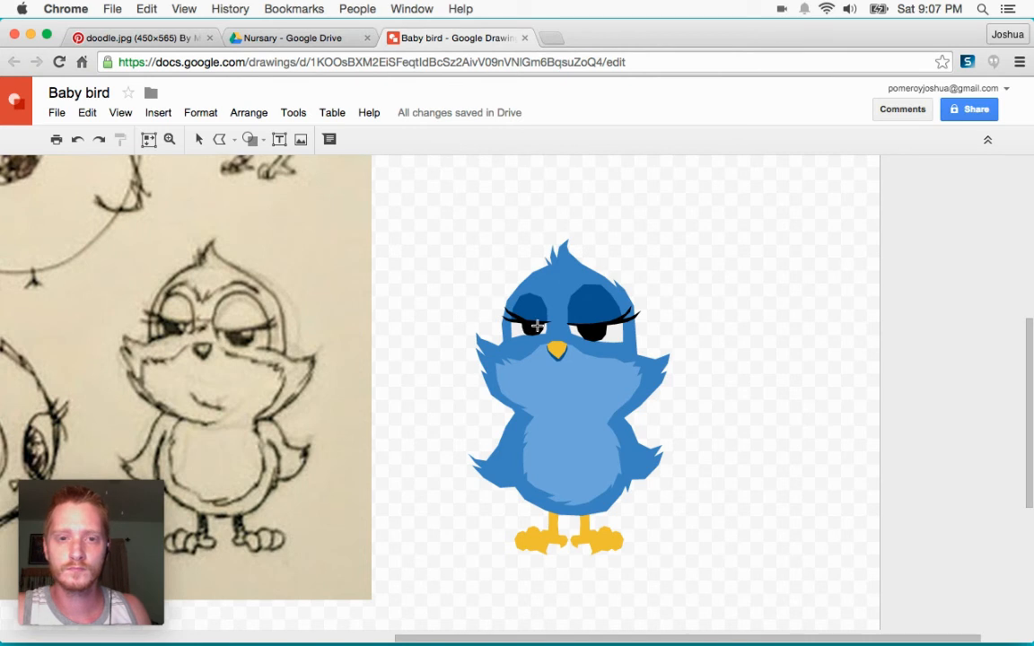
drag(550, 335, 550, 338)
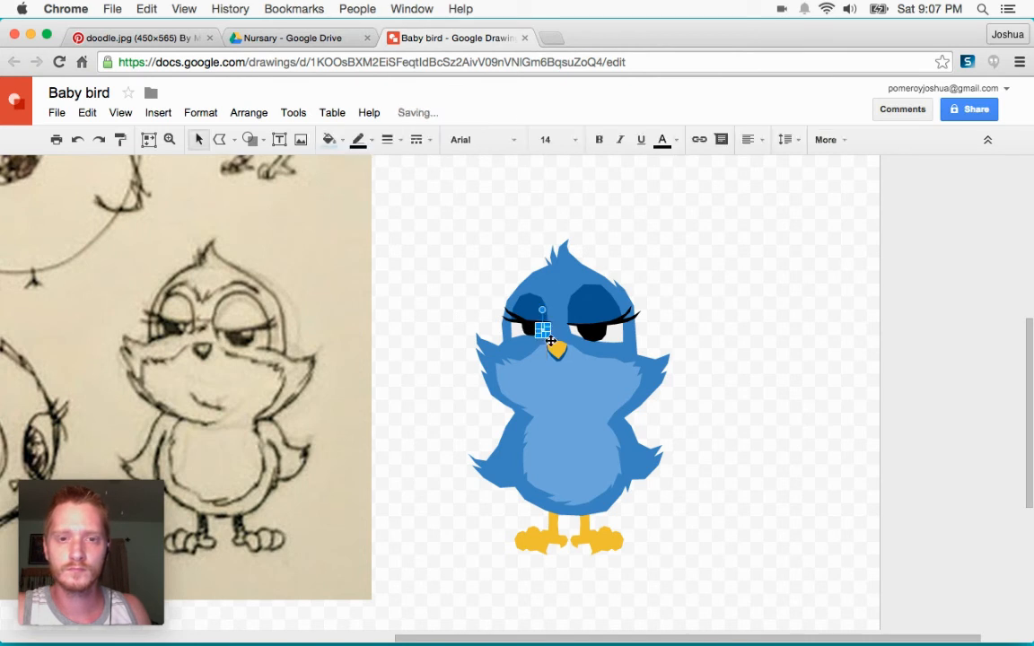
Step: Make the small circle's outline transparent and fill it with the custom semi-transparent white #ffffff90
click(367, 141)
click(386, 169)
click(337, 141)
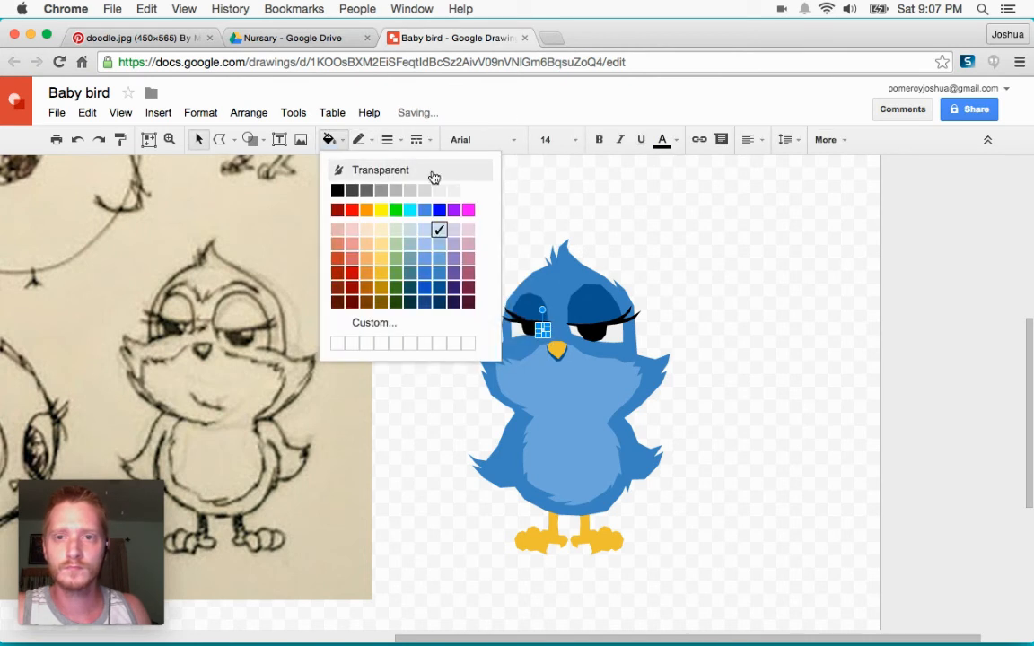
click(469, 191)
click(338, 141)
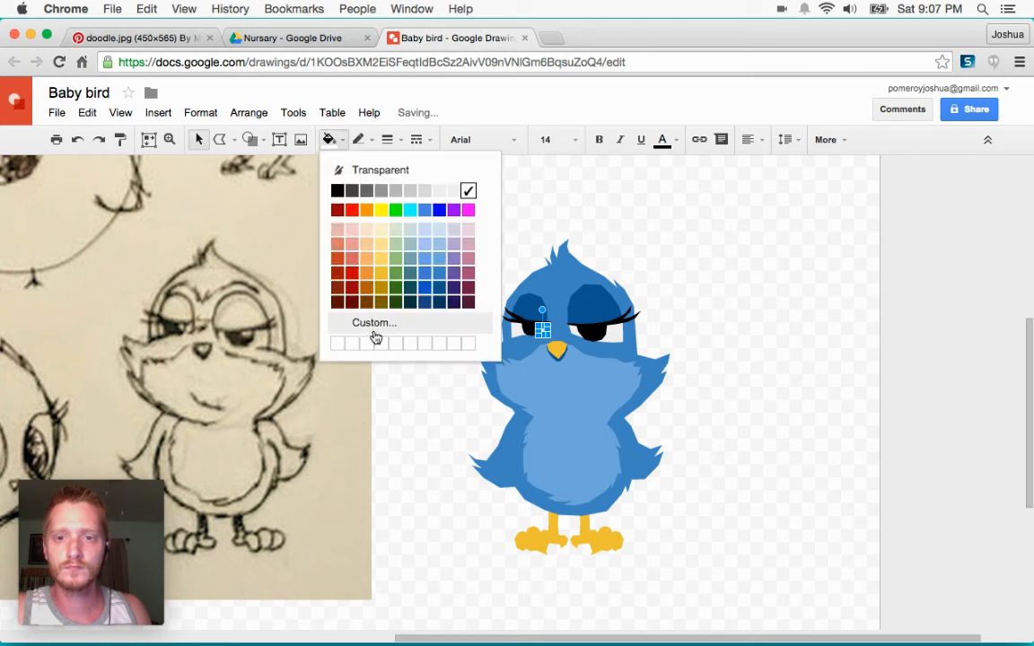
click(373, 323)
click(513, 284)
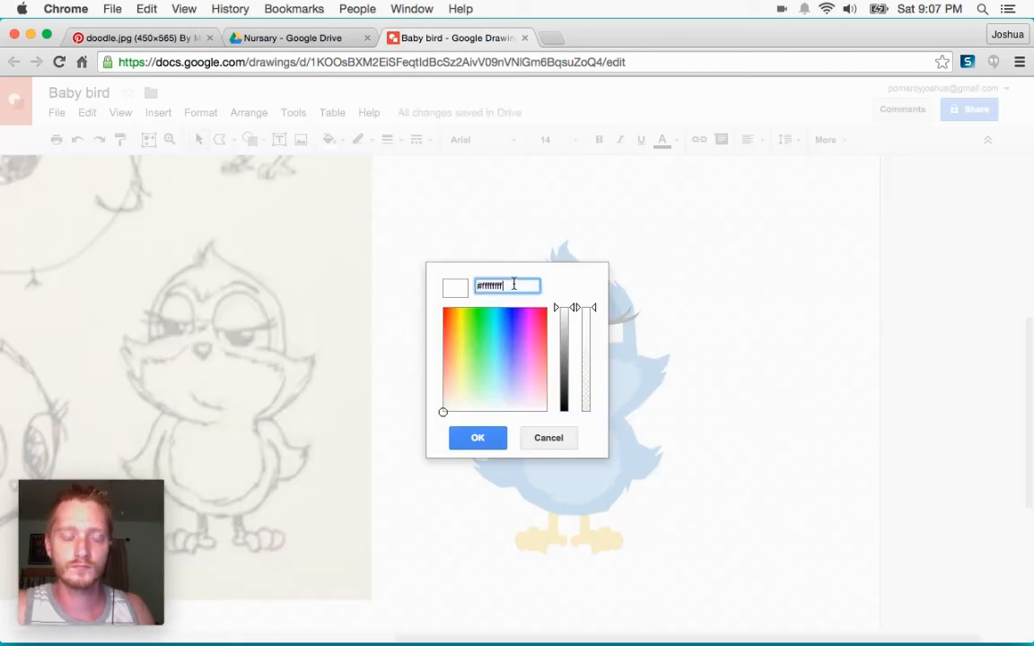
text(80)
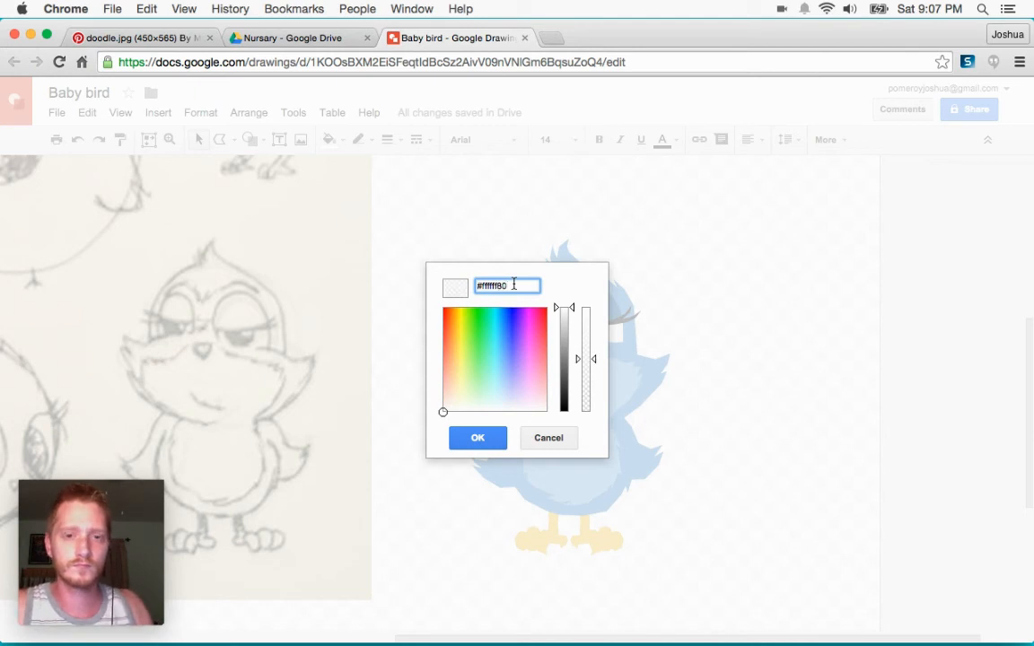
key(BackSpace)
text(90)
key(Return)
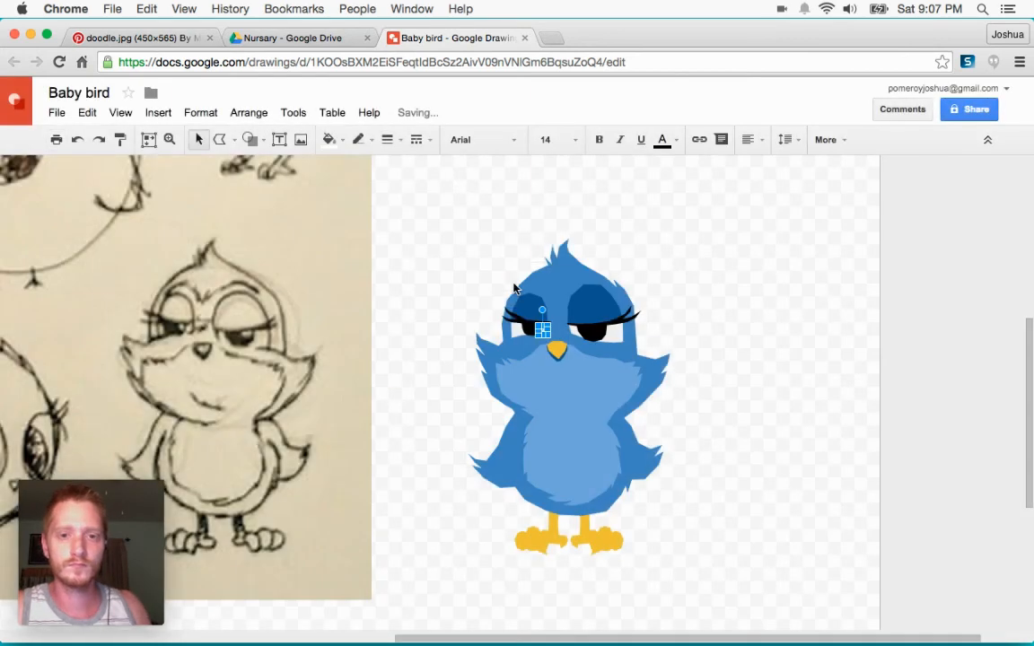
Step: Shrink the translucent circle onto the smaller pupil's edge and place a matching copy on the larger pupil's edge as highlights
click(761, 372)
key(super+alt+equal)
key(super+alt+equal)
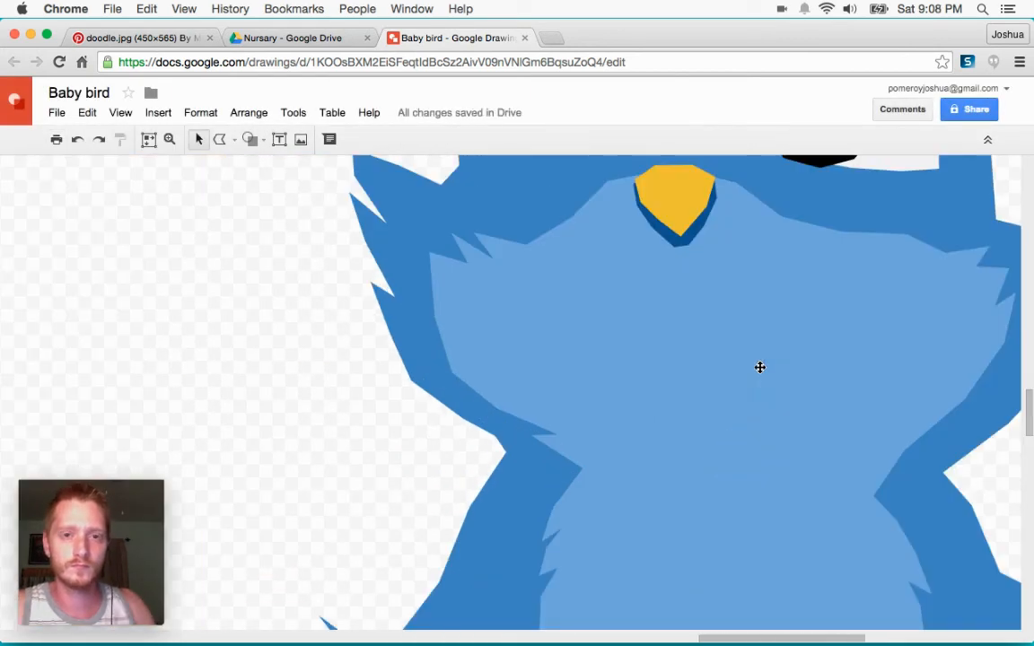
scroll(760, 366, up, 7)
scroll(644, 366, right, 2)
scroll(620, 354, down, 6)
drag(445, 223, 693, 228)
click(912, 234)
click(446, 224)
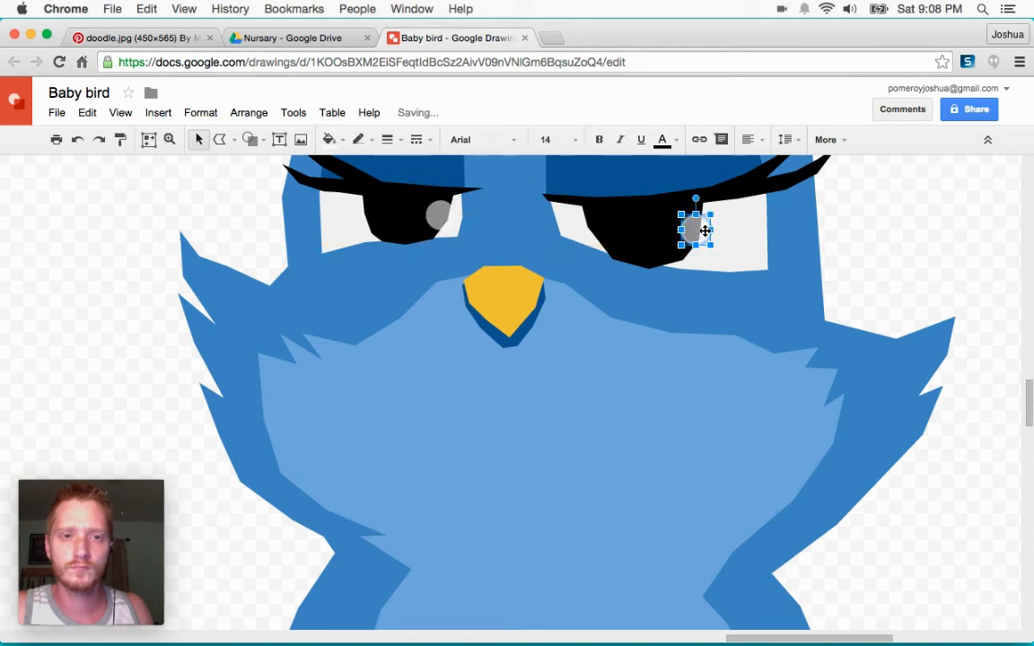
click(915, 251)
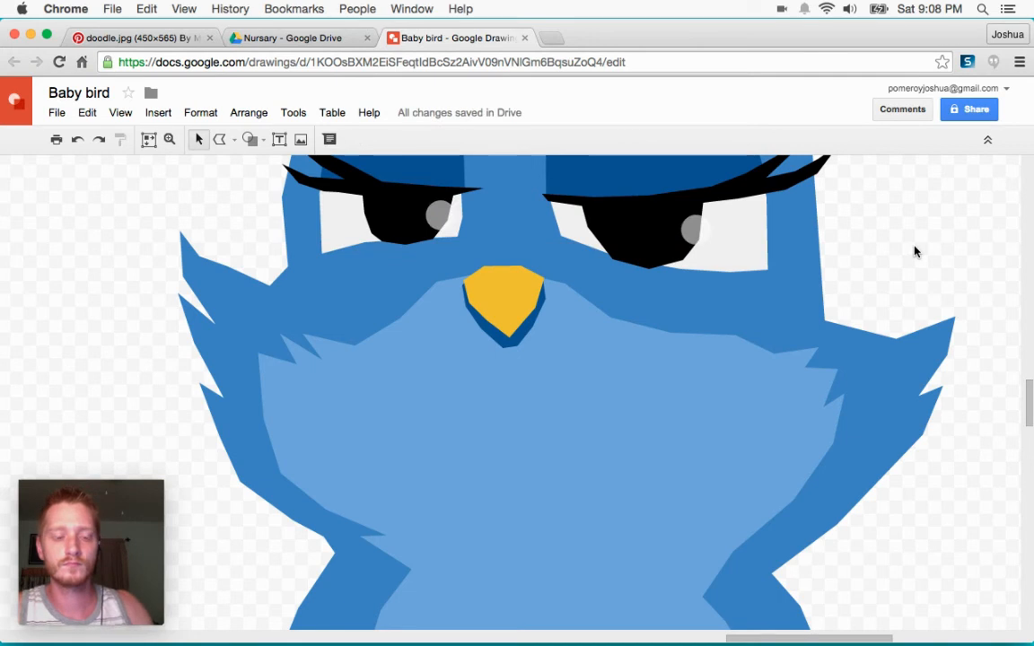
key(super+alt+minus)
key(super+alt+minus)
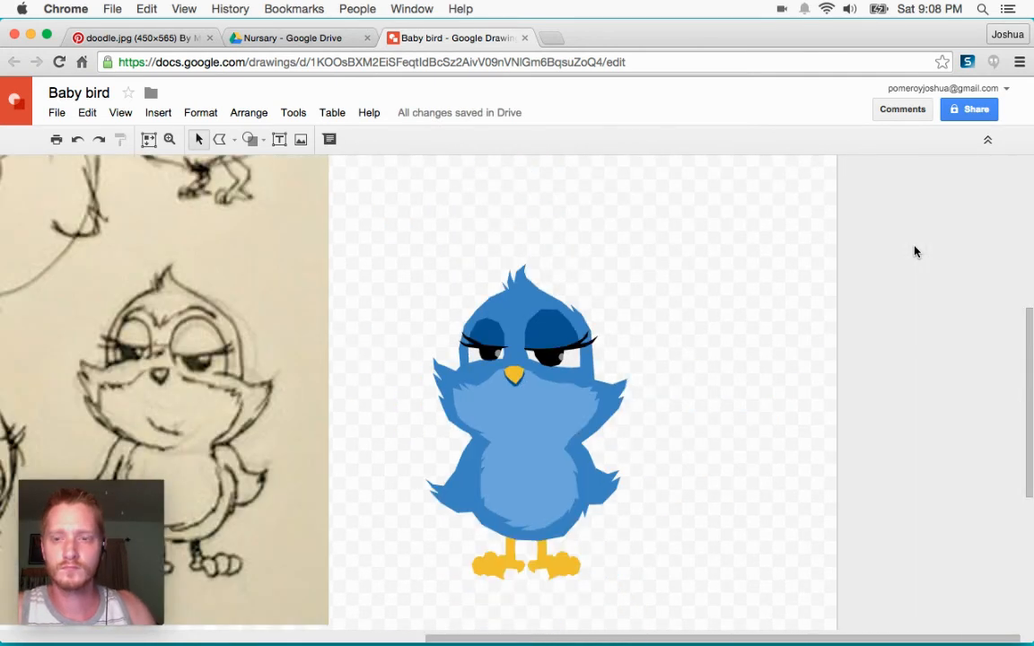
Step: Duplicate the smaller eye's highlight, shrink the copy slightly, and overlap it on the lower part of the original
key(super+alt+plus)
key(super+alt+plus)
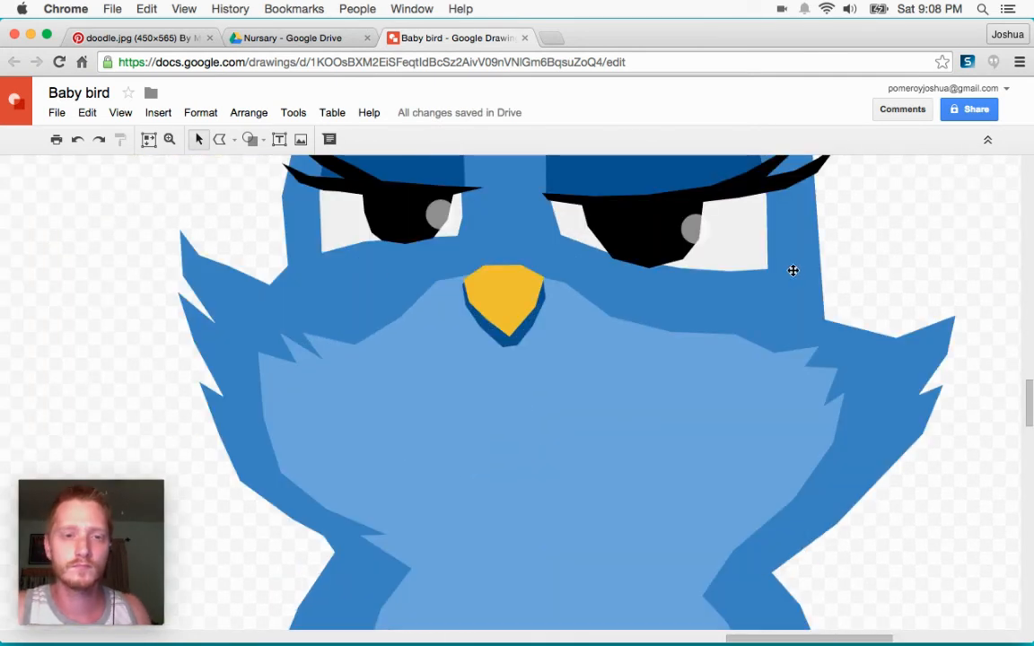
click(438, 213)
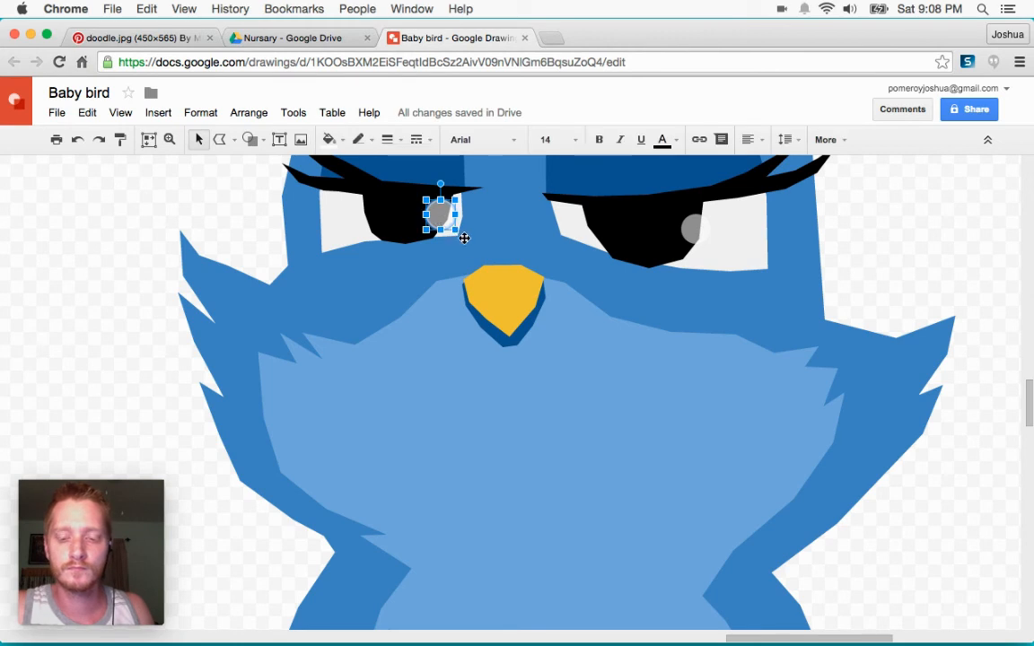
key(super+d)
drag(545, 321, 441, 223)
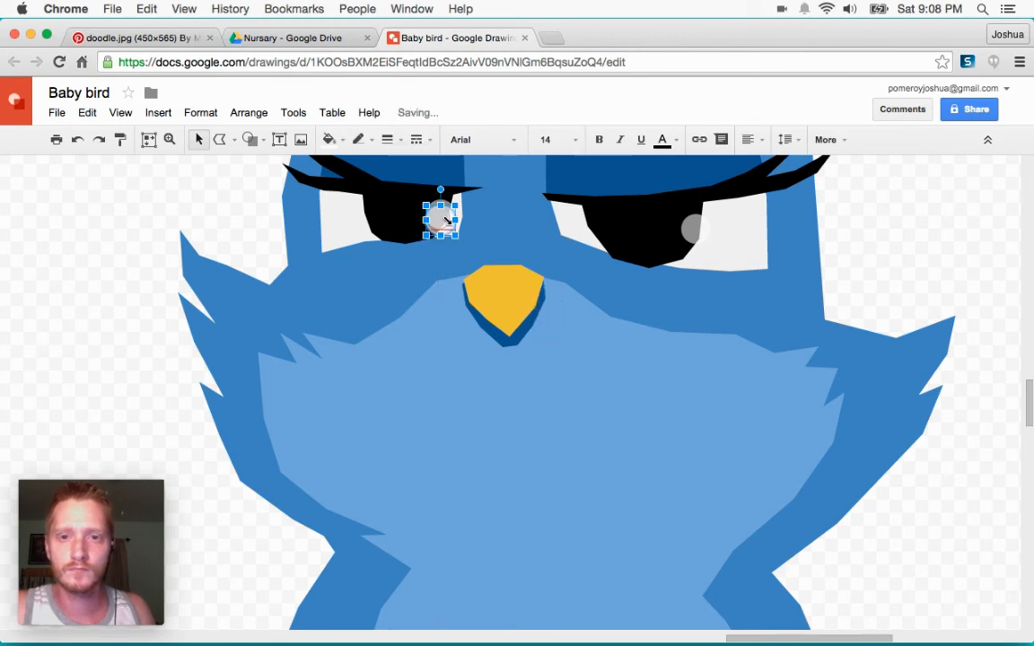
key(alt+super+plus)
Step: Place a copy of the smaller highlight circle over the lower part of the larger eye's highlight, and deselect it
scroll(450, 224, up, 8)
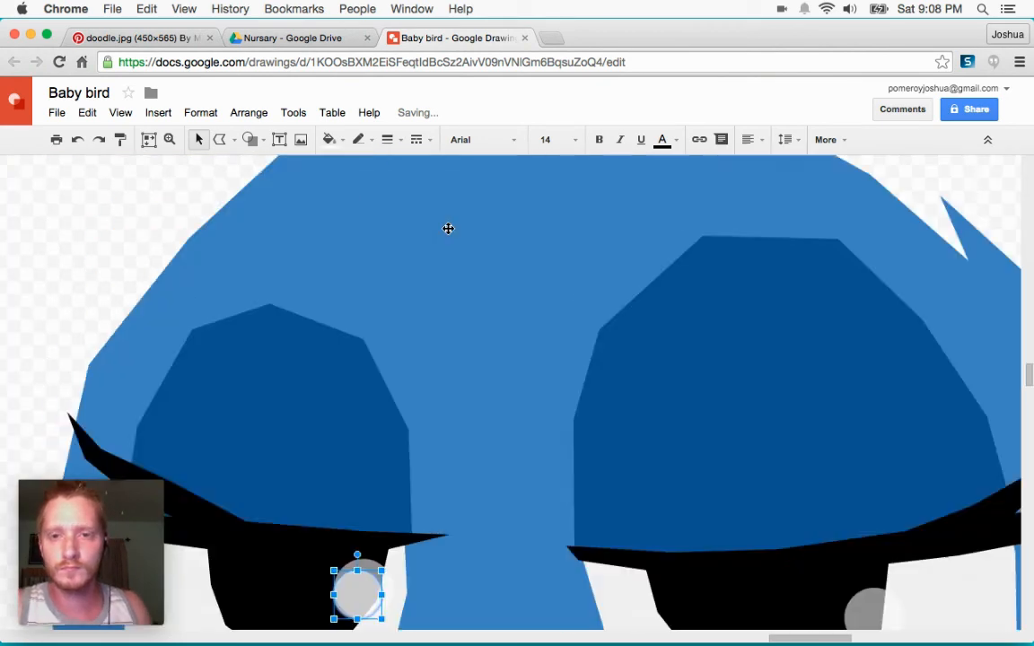
scroll(450, 224, down, 6)
drag(357, 230, 876, 273)
key(alt+super+minus)
key(alt+super+minus)
key(alt+super+minus)
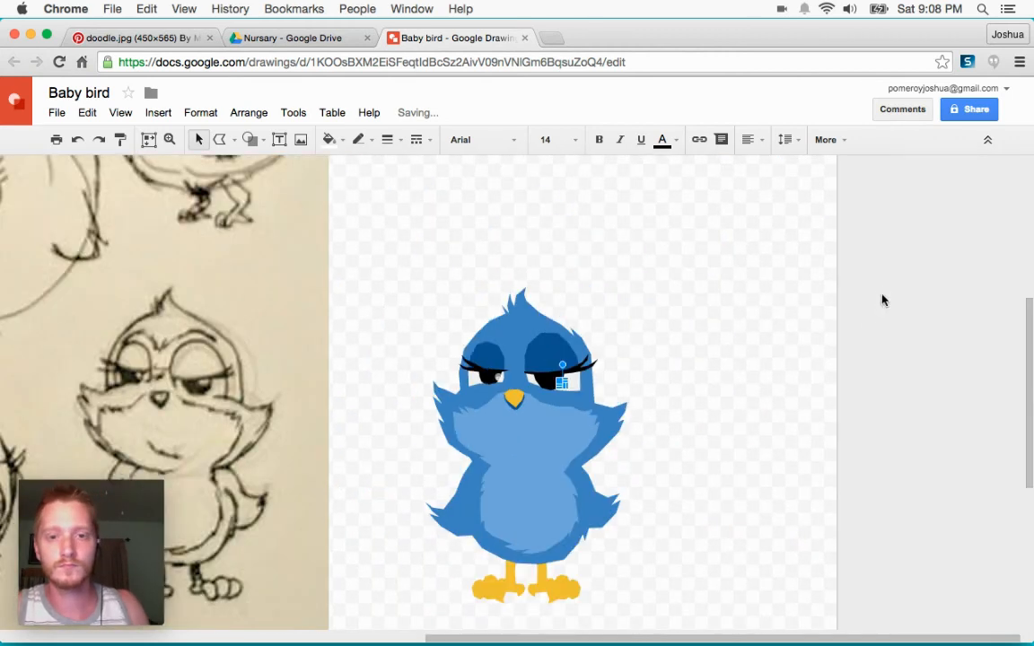
click(851, 333)
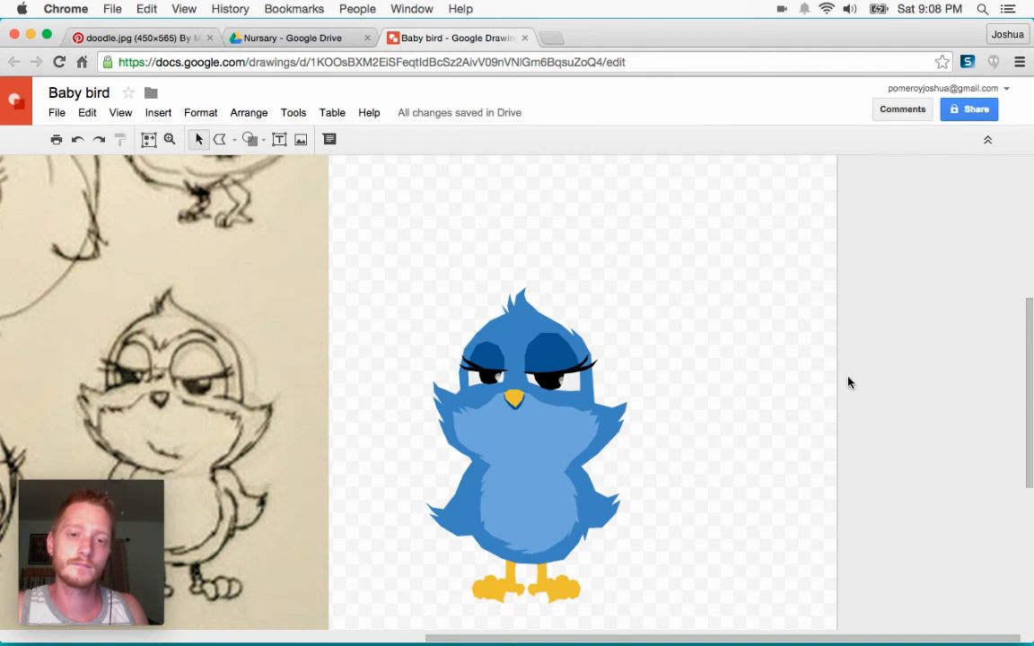
Step: Reshape the larger eye white by raising its lower outer corner point into a rounder corner
scroll(851, 383, left, 5)
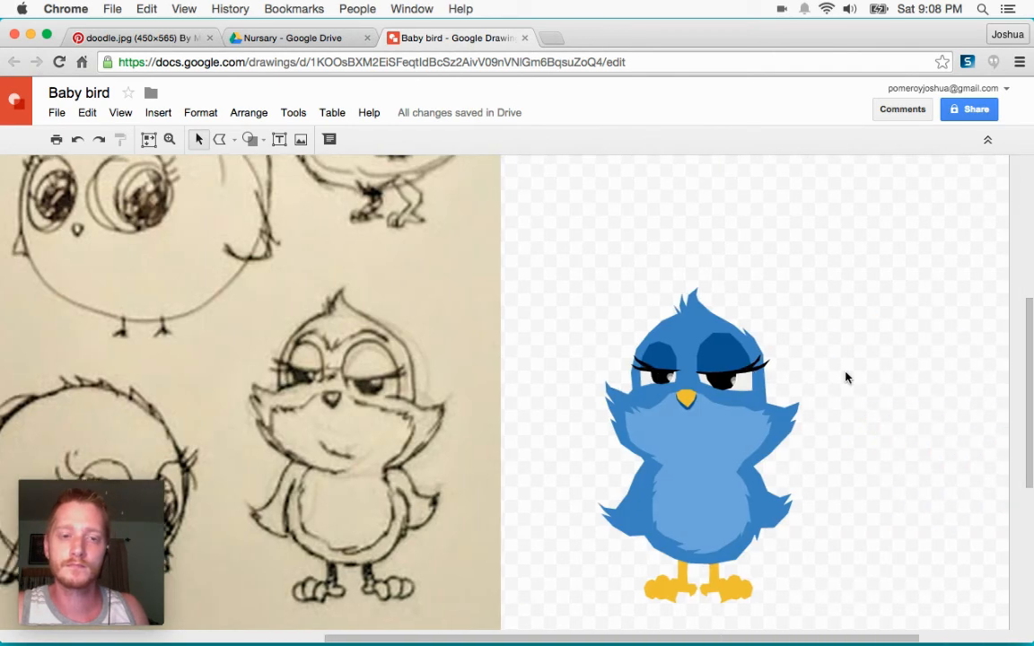
key(alt+super+plus)
key(alt+super+plus)
key(alt+super+plus)
scroll(844, 381, right, 15)
click(730, 350)
double_click(730, 351)
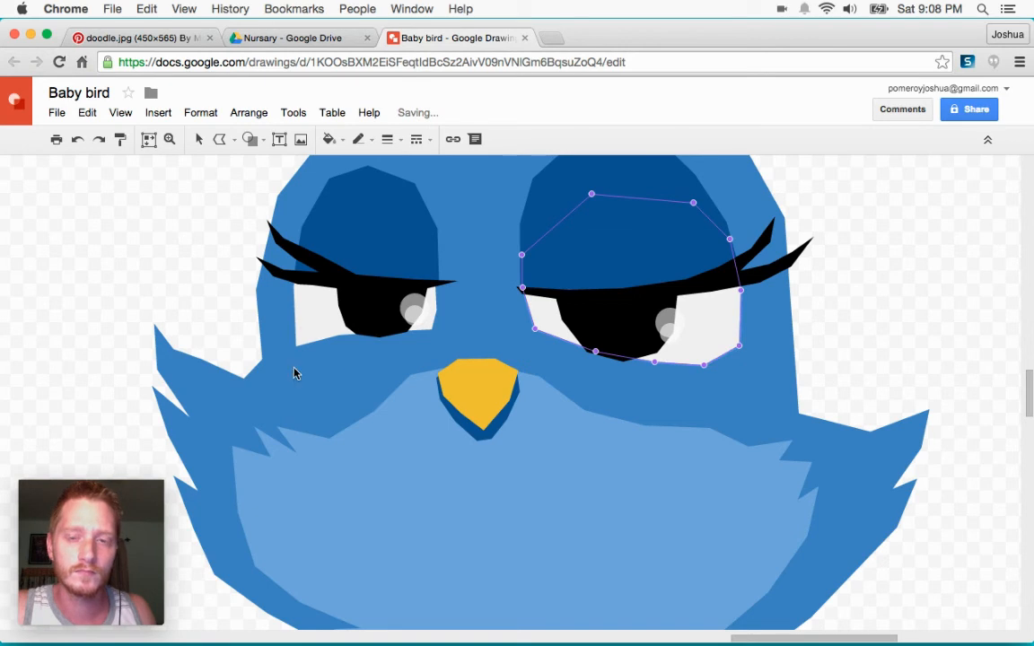
Step: Round off the smaller eye white's lower outer corner by moving its points up and inward, and deselect it
click(307, 323)
double_click(299, 348)
drag(308, 330, 310, 331)
click(944, 290)
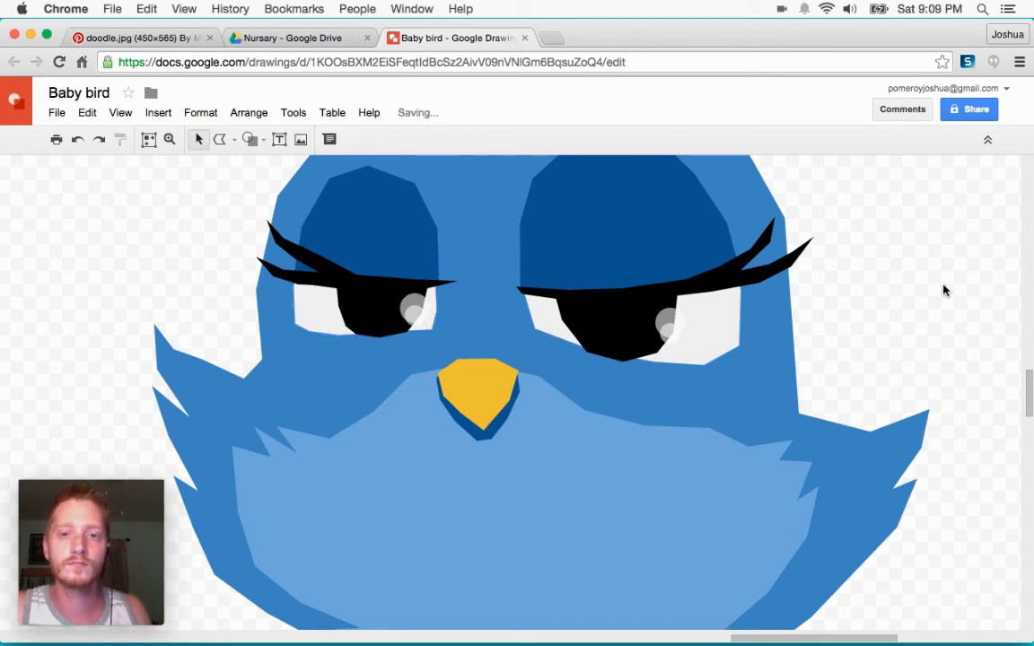
Step: Try shifting two lower-edge points of the larger eye white toward each other, and undo the change
double_click(691, 364)
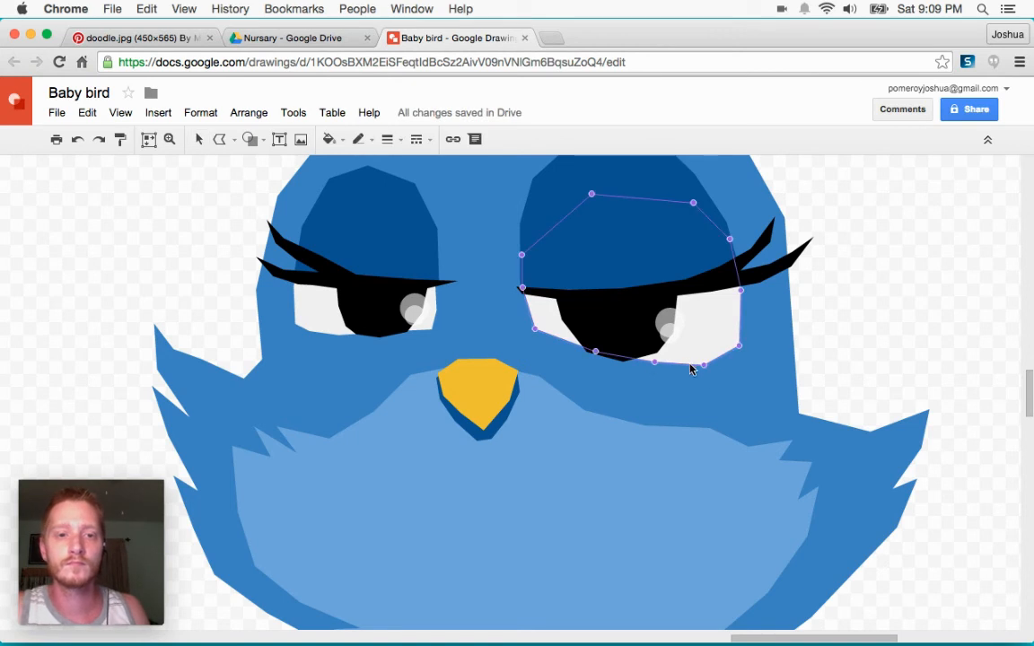
drag(603, 357, 647, 365)
click(911, 308)
click(910, 308)
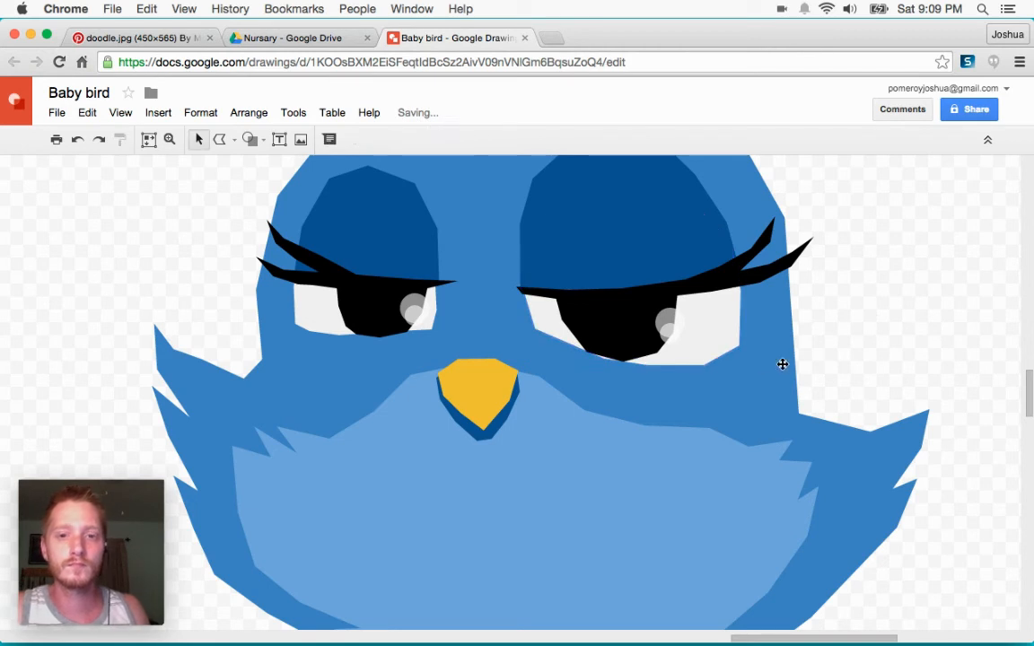
key(super+z)
key(super+z)
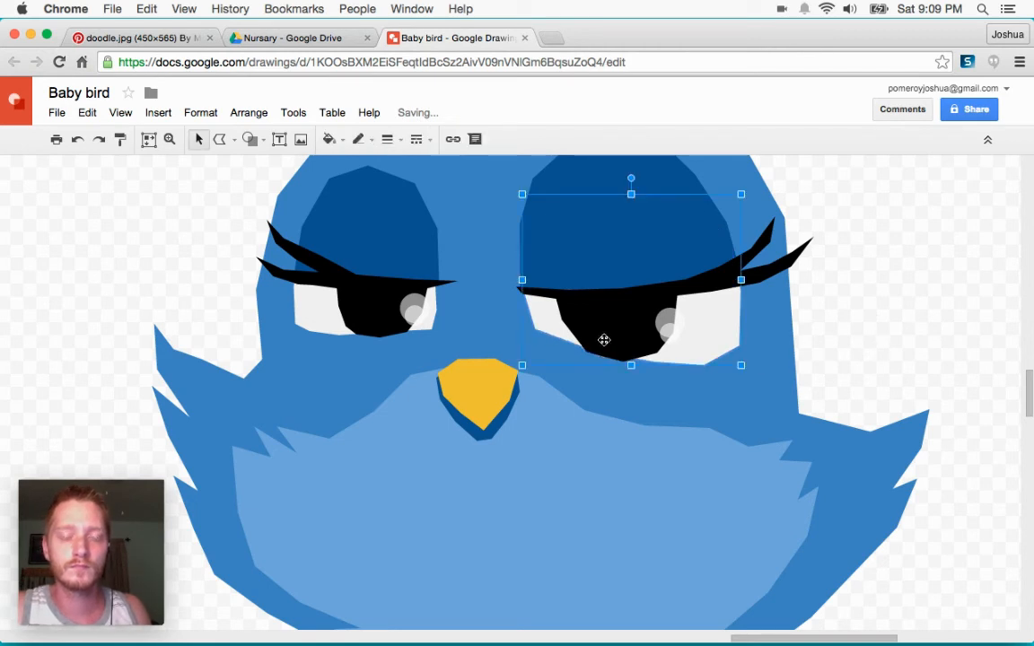
Step: Move the larger eye white's lower-edge point near the pupil slightly outward from beneath the pupil, and deselect the shape
double_click(545, 330)
drag(594, 351, 587, 353)
click(847, 340)
click(855, 351)
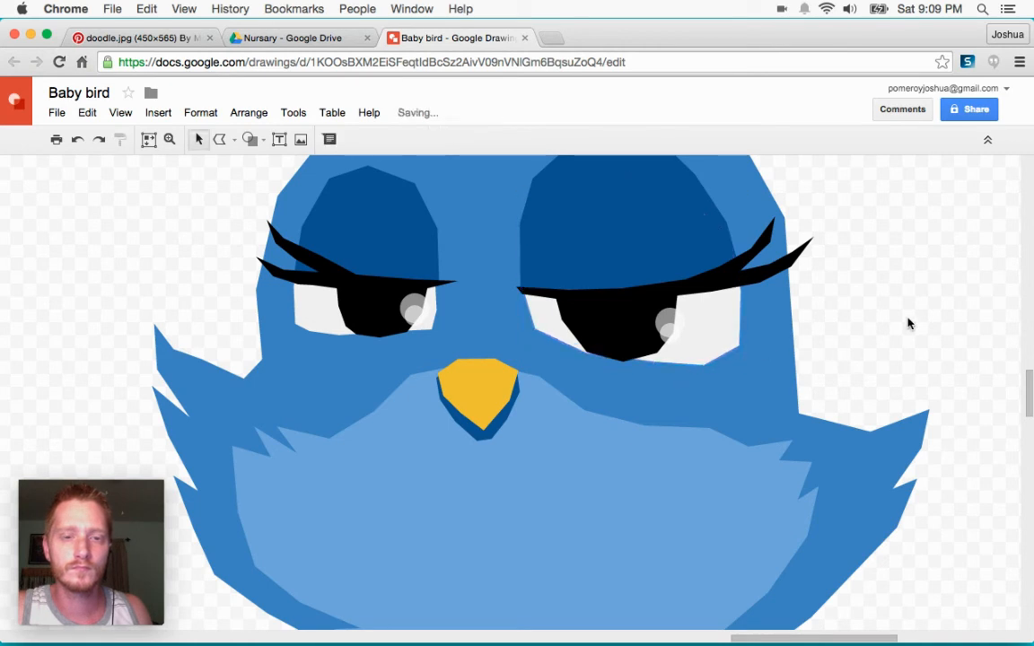
Step: Draw a light blue, jagged feather patch with the Polyline tool on the bird's forehead between the eyelids and crest, using the belly's styling
key(super+alt+minus)
key(super+alt+minus)
key(super+alt+minus)
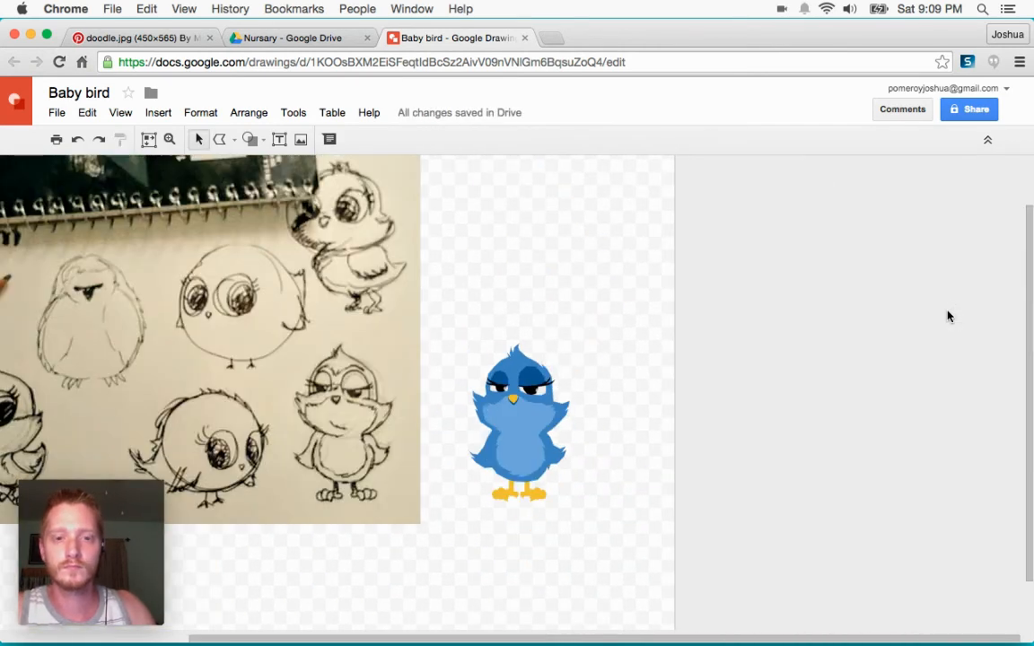
key(super+alt+plus)
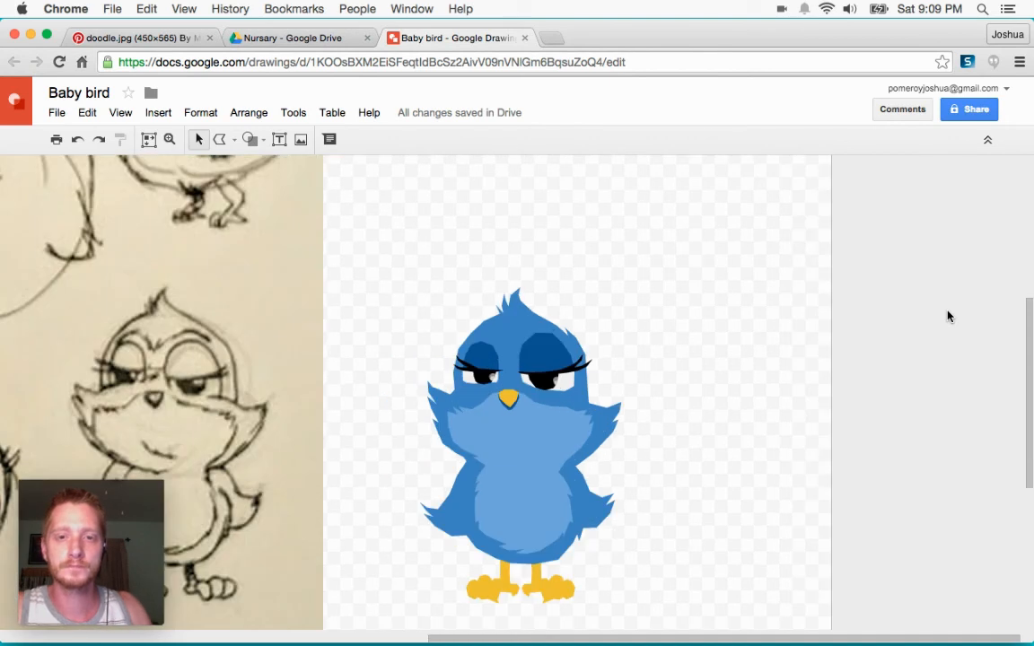
scroll(949, 316, left, 3)
click(649, 466)
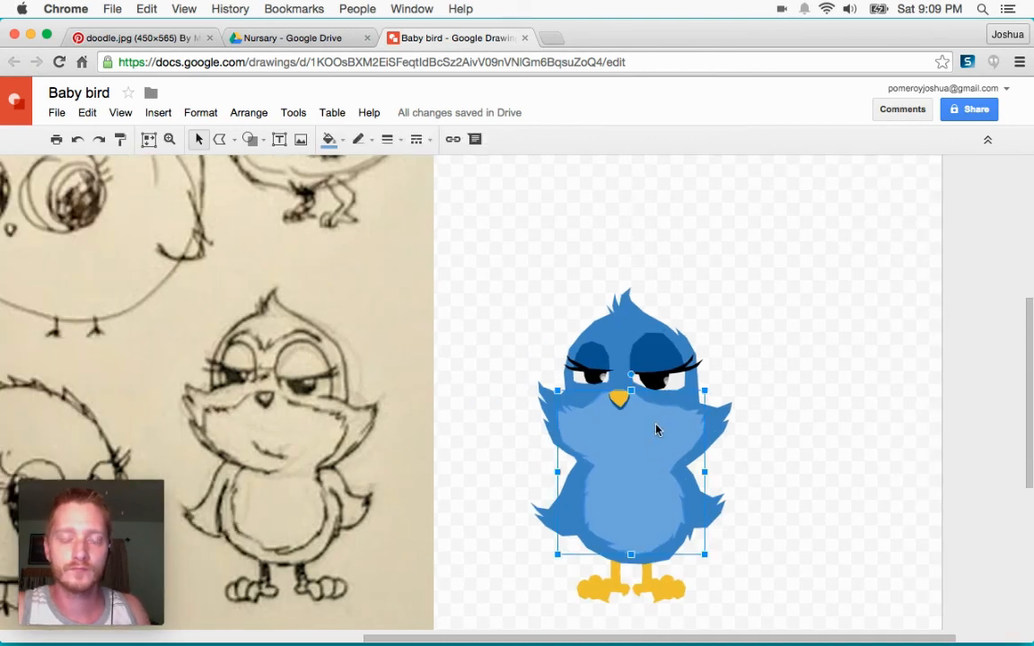
click(219, 139)
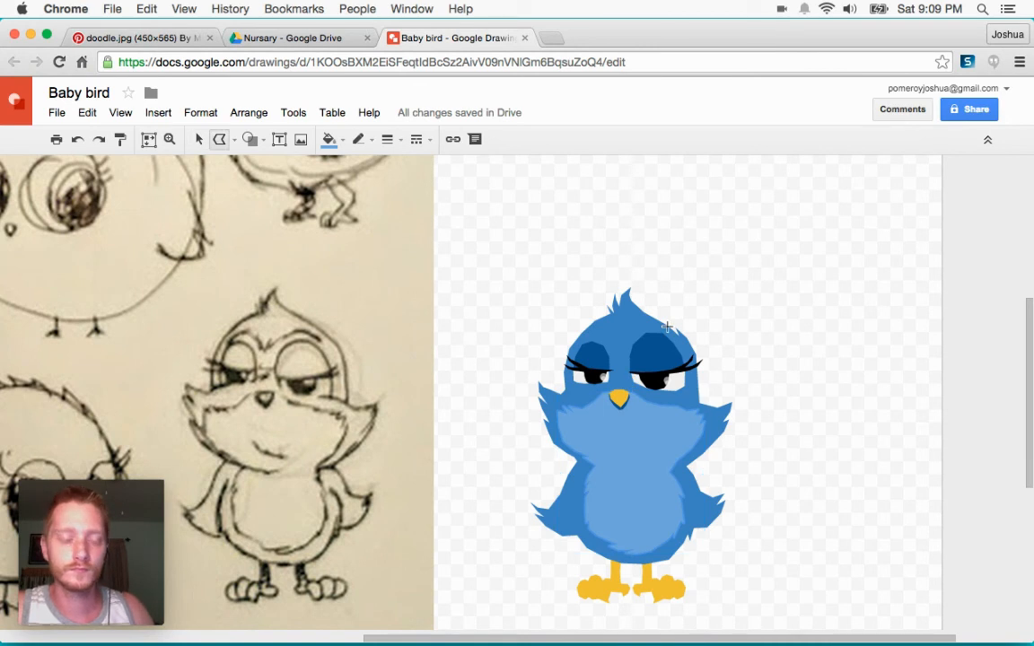
key(super+alt+plus)
key(super+alt+plus)
scroll(667, 326, right, 5)
scroll(618, 339, up, 3)
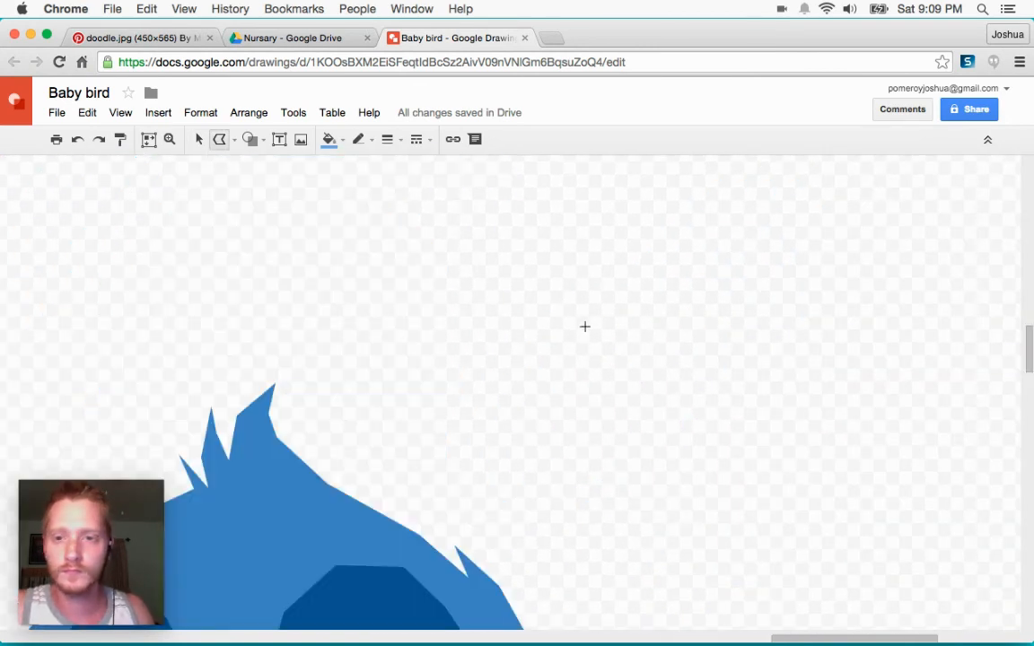
scroll(574, 327, down, 5)
scroll(555, 314, up, 3)
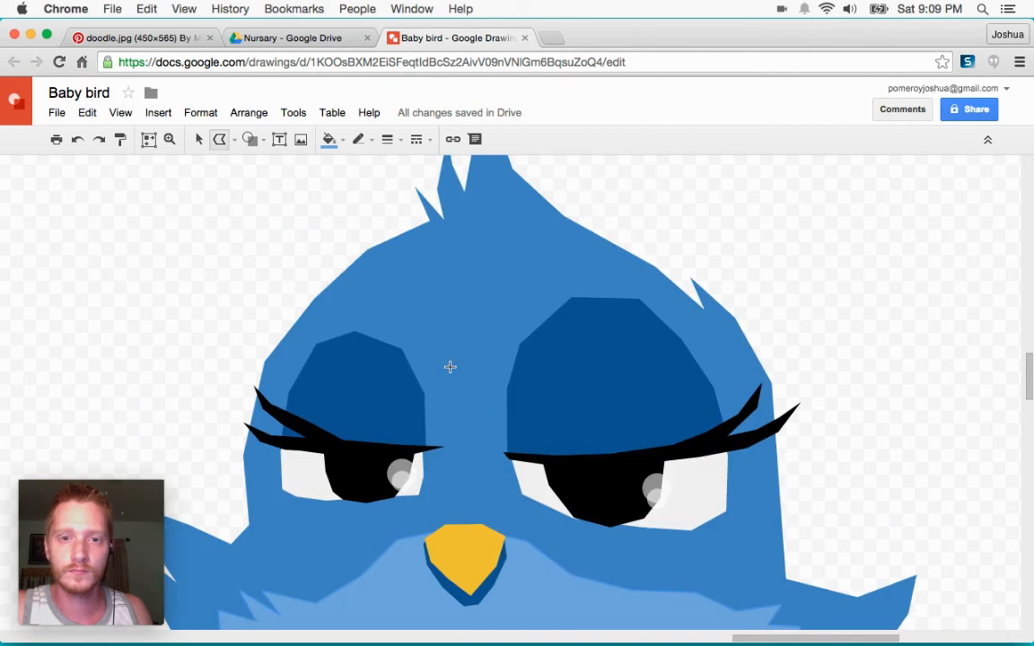
click(357, 299)
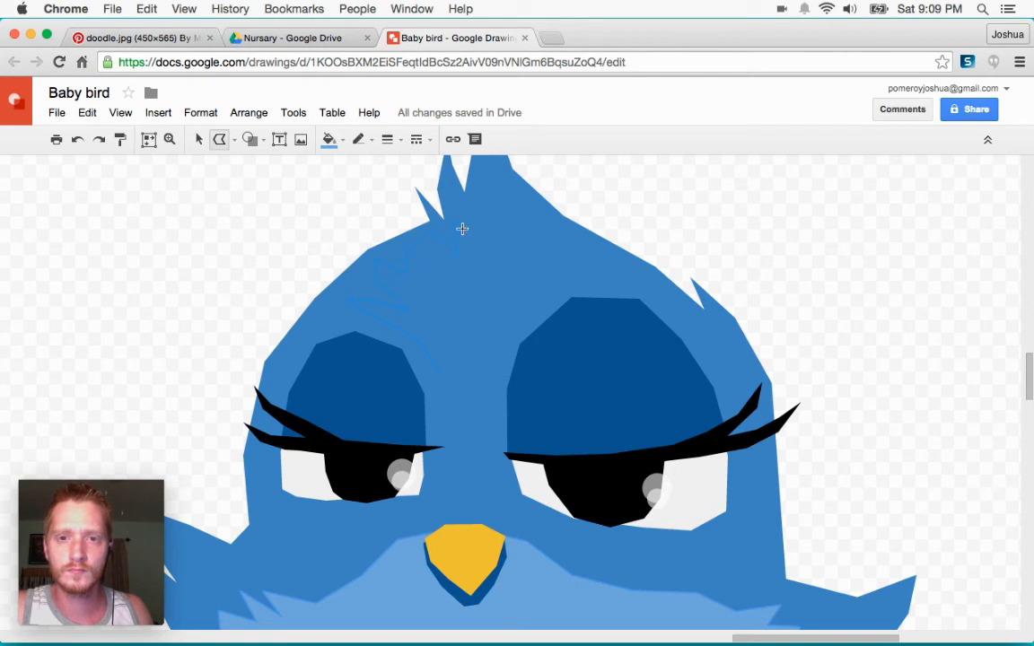
click(608, 260)
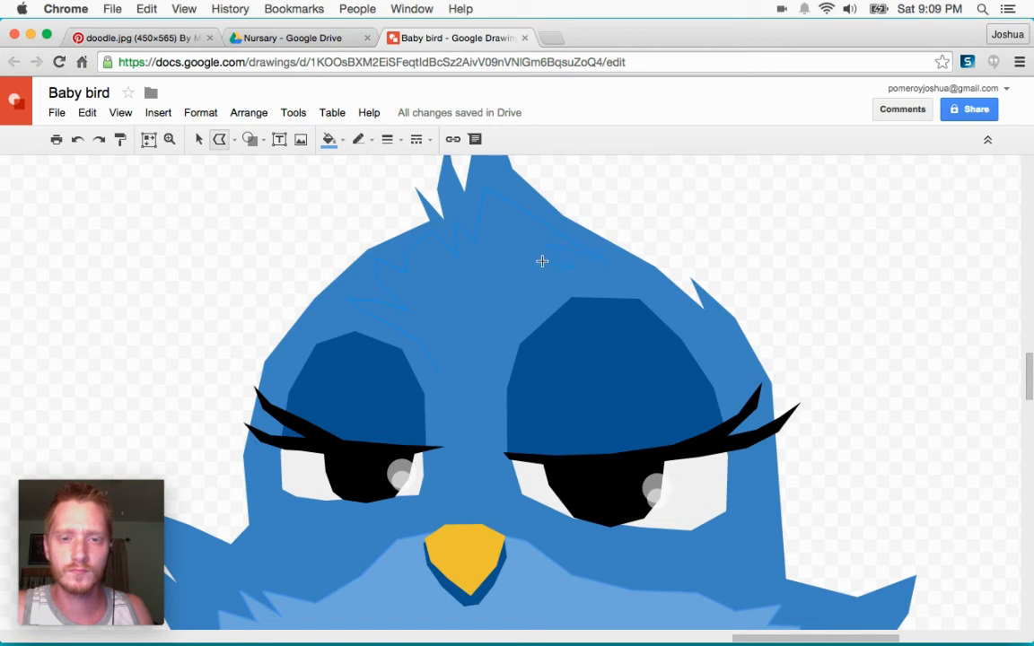
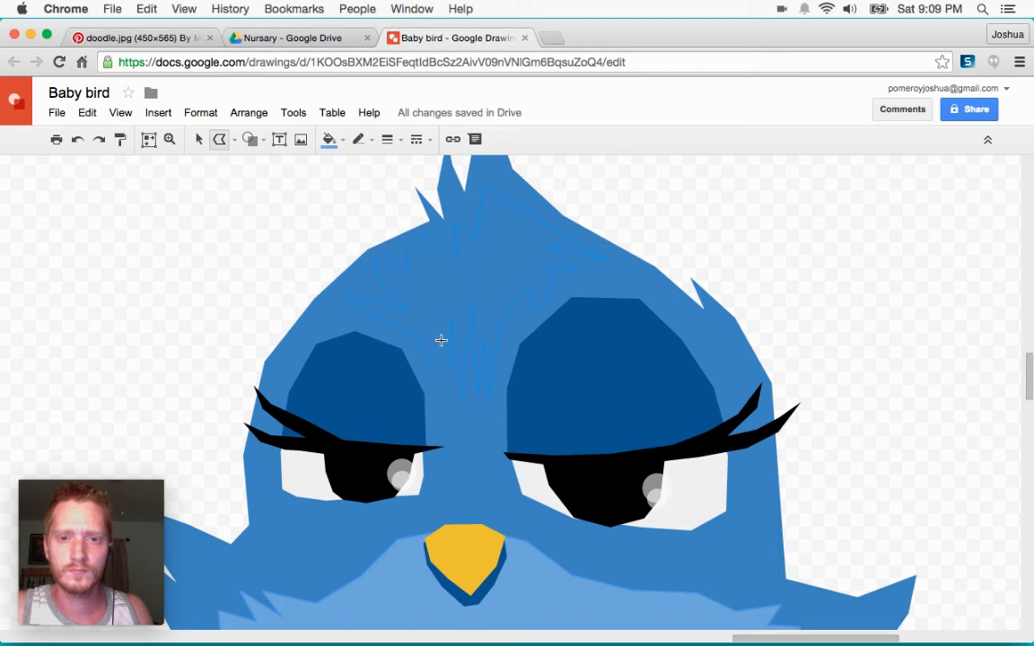
double_click(440, 377)
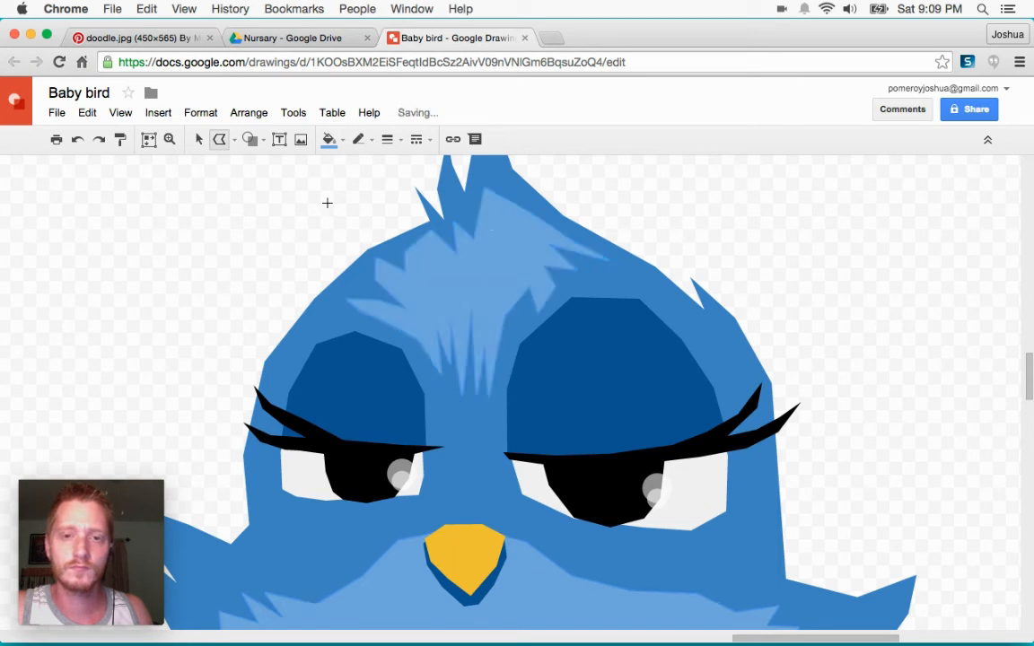
click(198, 141)
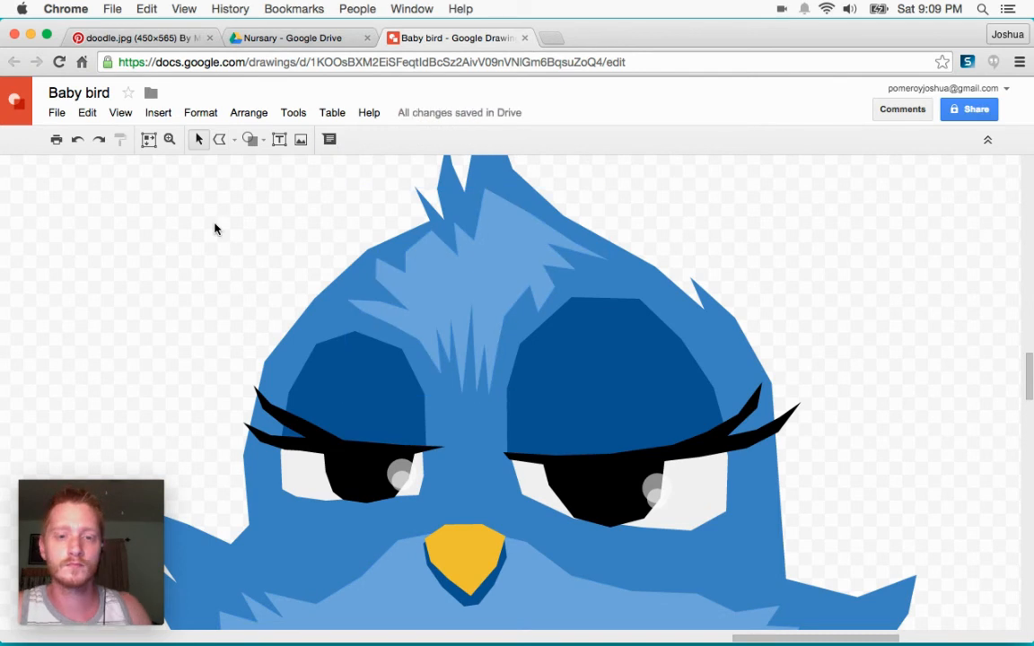
Step: Trace the innermost front toe of the sketched bird's left-hand foot as a closed polyline shape
key(super+alt+minus)
key(super+alt+minus)
key(super+alt+minus)
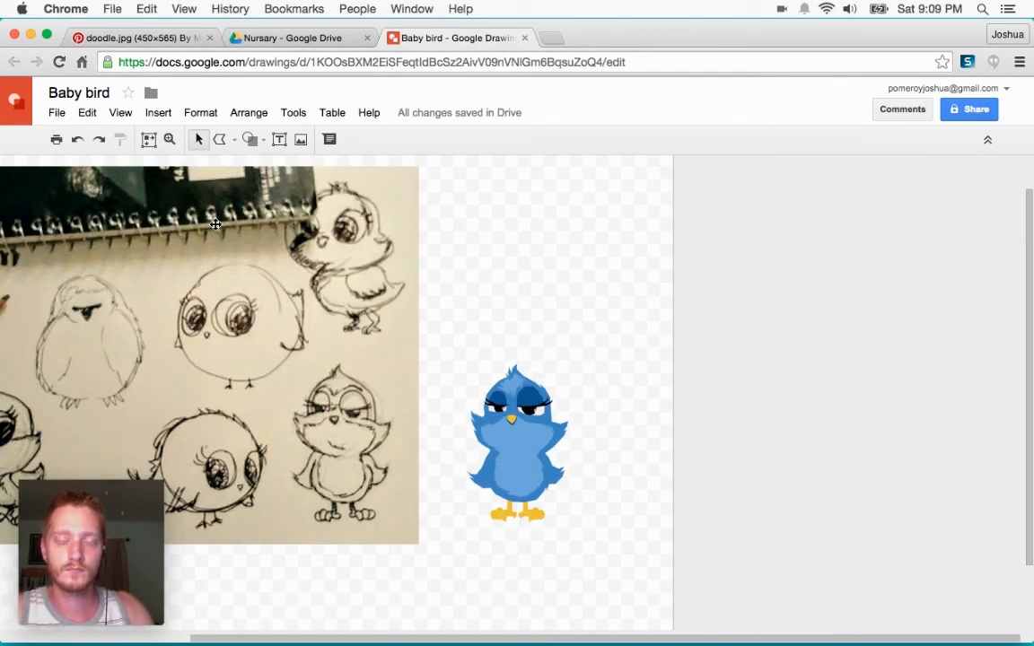
key(super+alt+equal)
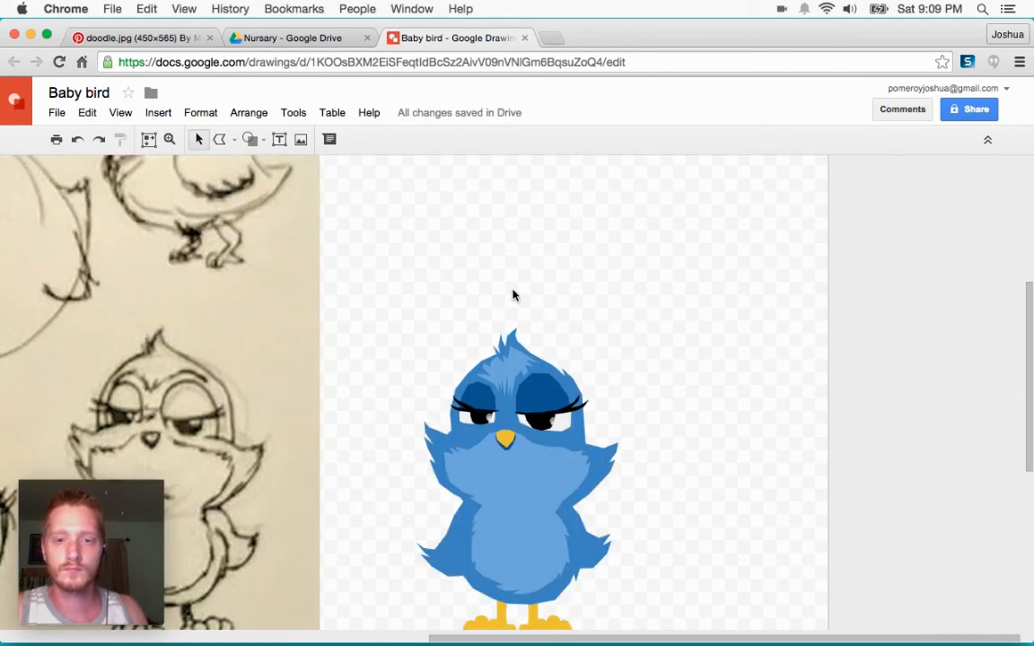
scroll(618, 365, down, 3)
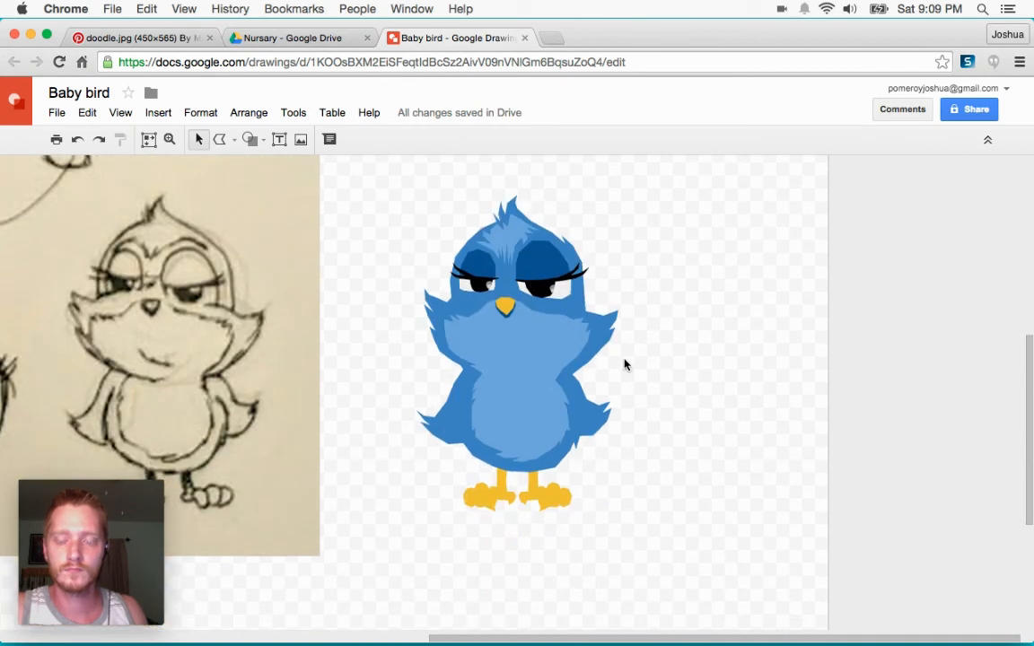
click(219, 140)
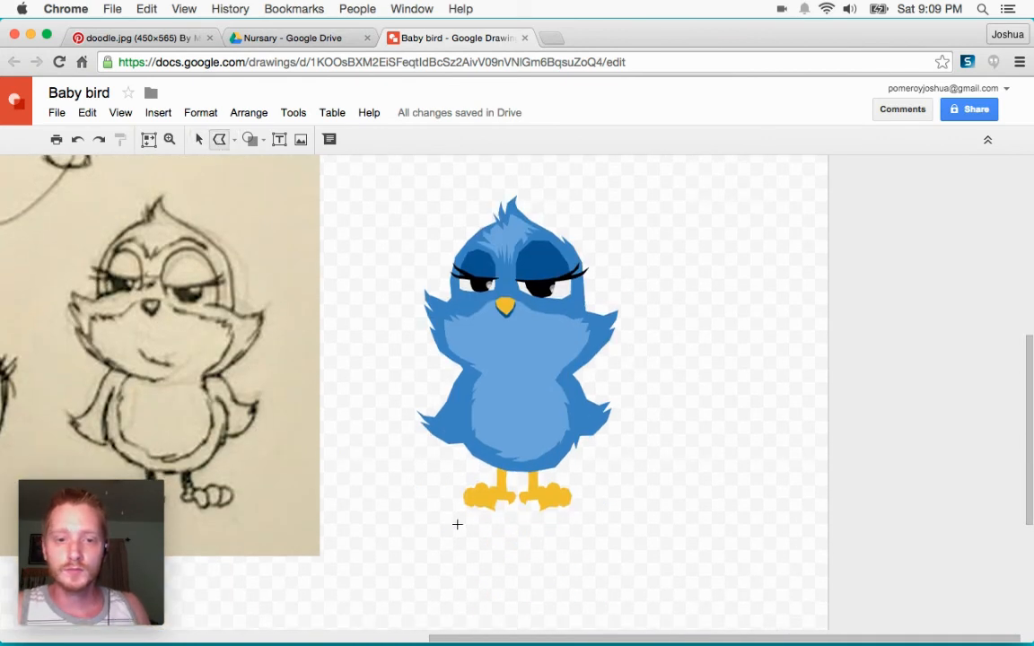
scroll(484, 526, left, 3)
key(super+alt+equal)
key(super+alt+equal)
key(super+alt+equal)
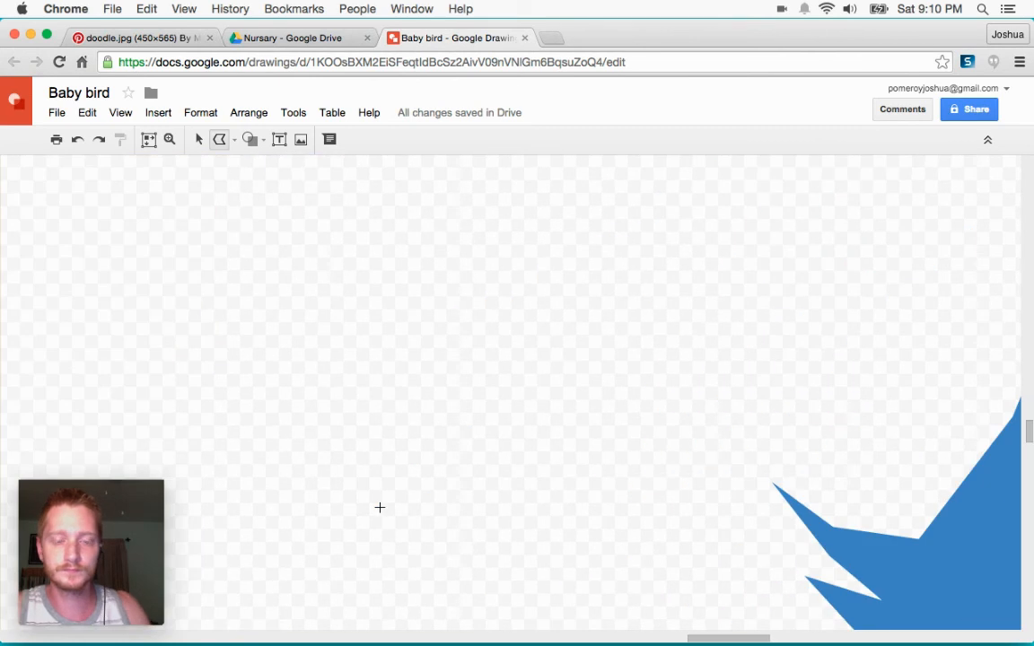
scroll(392, 499, left, 9)
scroll(399, 494, down, 7)
scroll(399, 494, left, 8)
scroll(389, 499, left, 6)
scroll(389, 498, down, 3)
scroll(431, 476, left, 1)
click(472, 452)
click(453, 418)
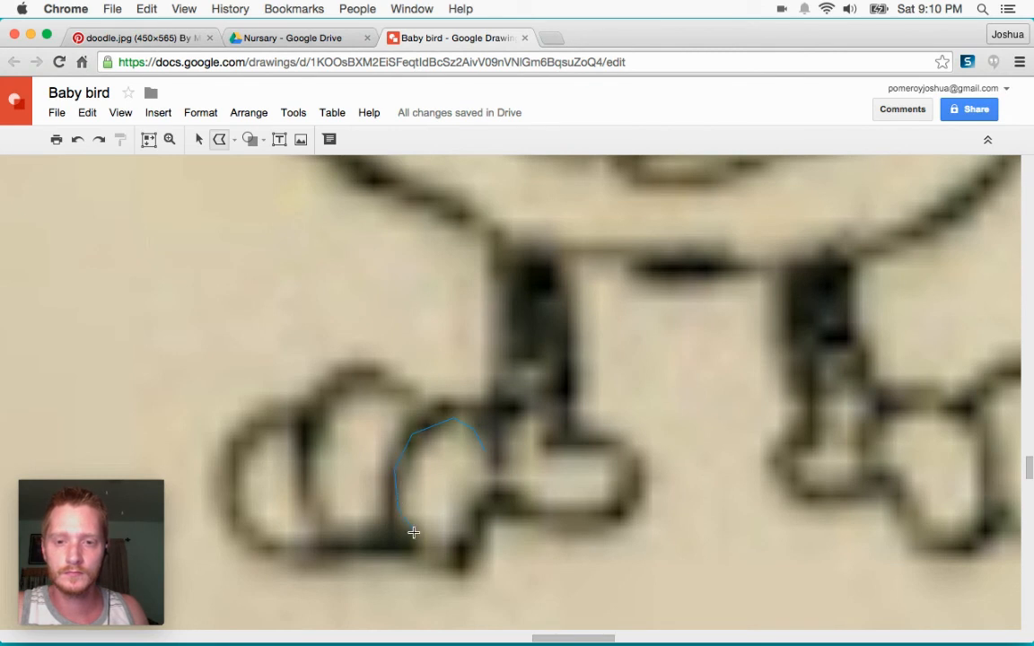
click(483, 447)
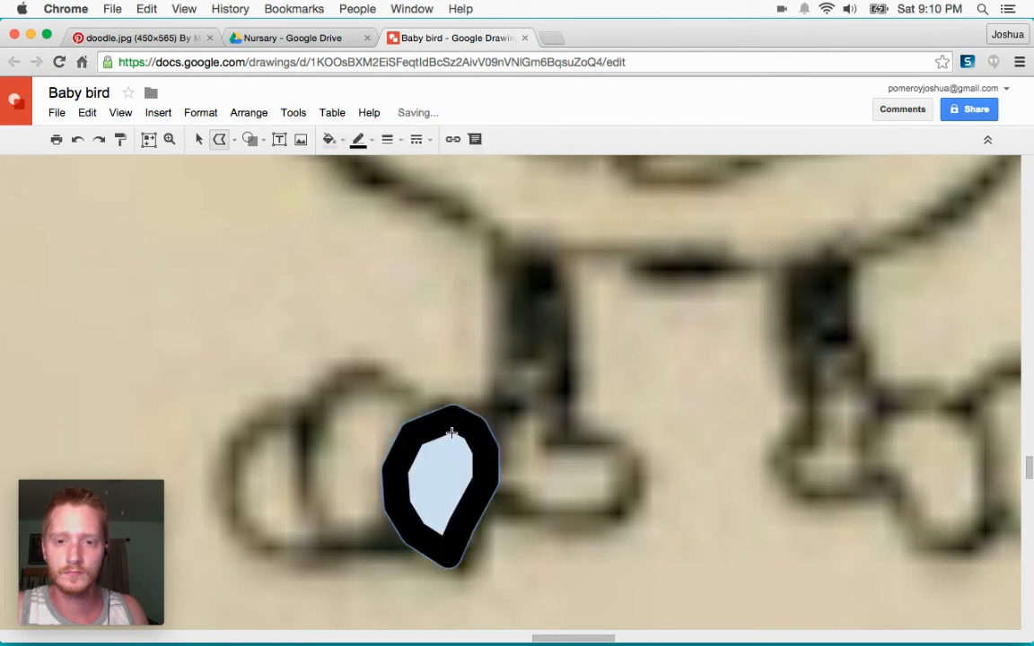
Step: Make the toe shape's outline transparent and fill it with light yellow
click(363, 140)
click(377, 170)
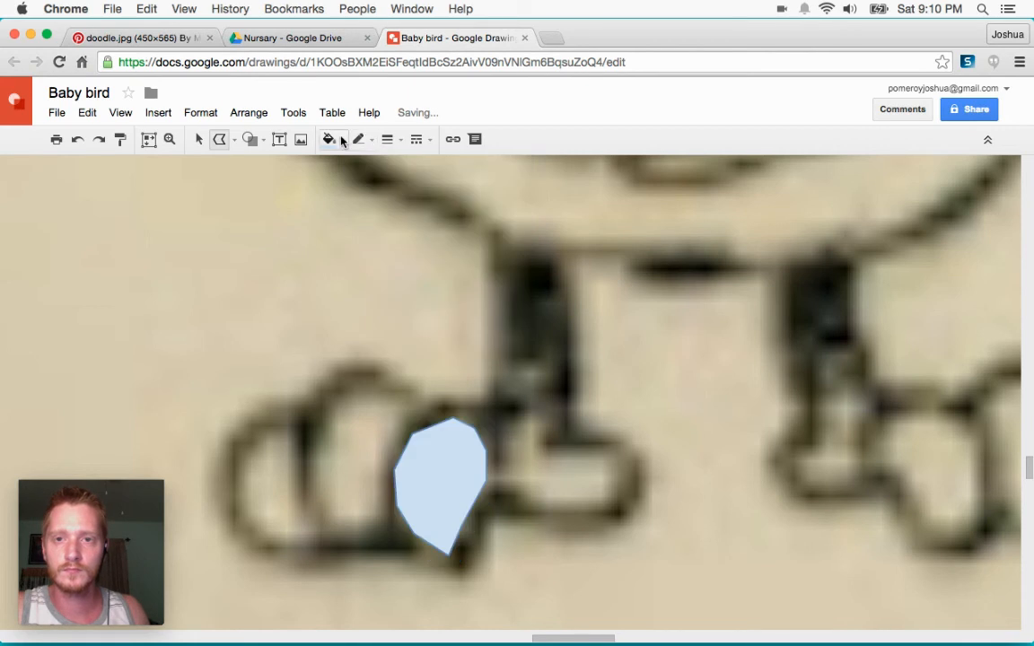
click(329, 139)
click(382, 260)
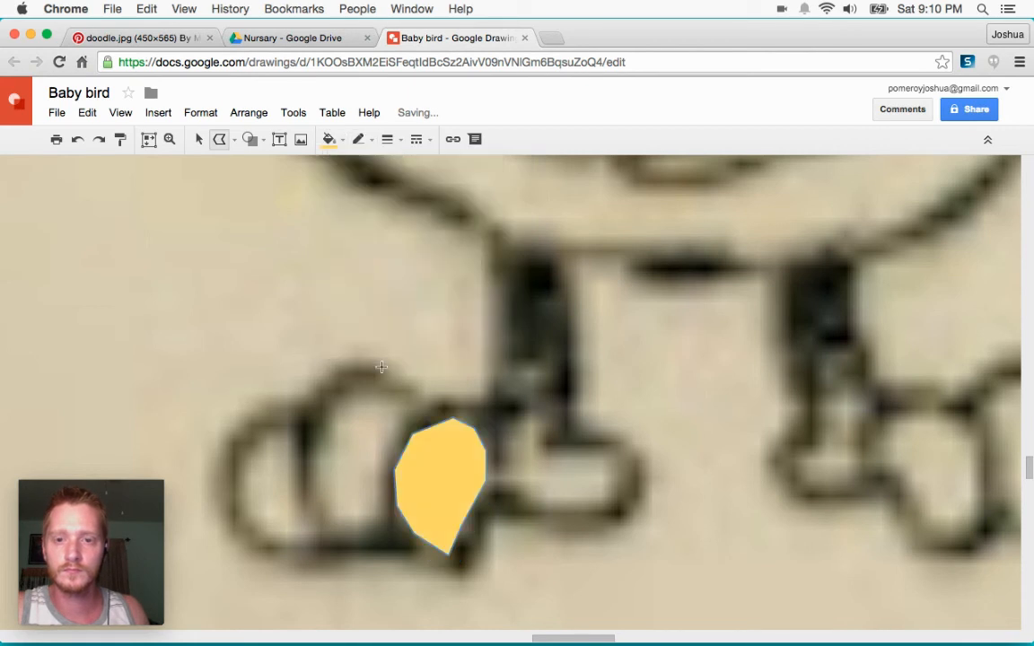
Step: Trace the sketched foot's middle and outer toes as two more light yellow closed polyline shapes
click(309, 437)
click(374, 521)
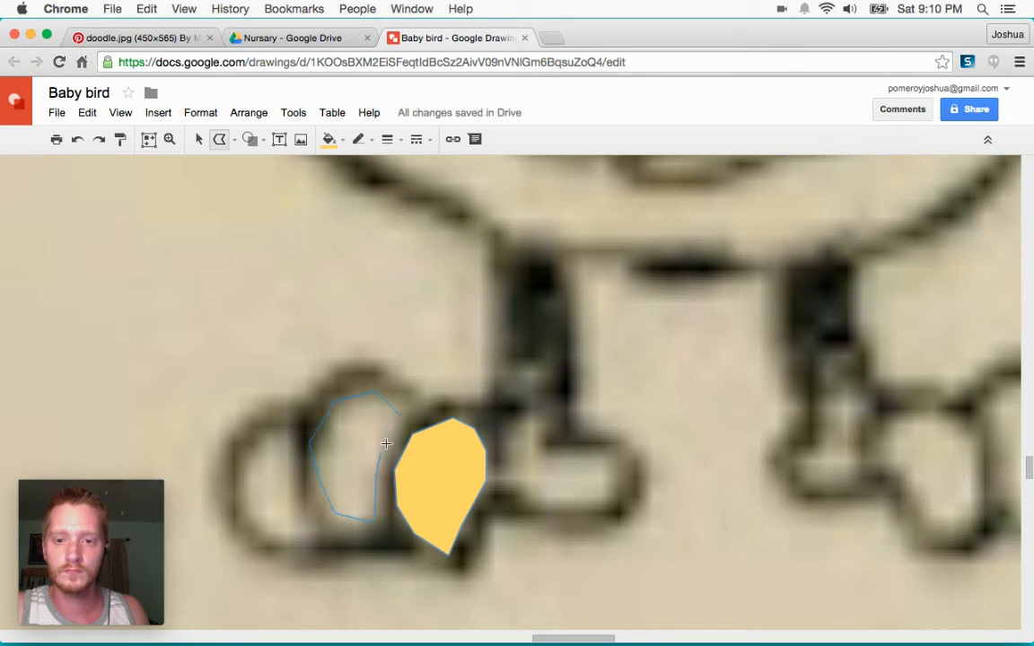
click(398, 413)
click(289, 435)
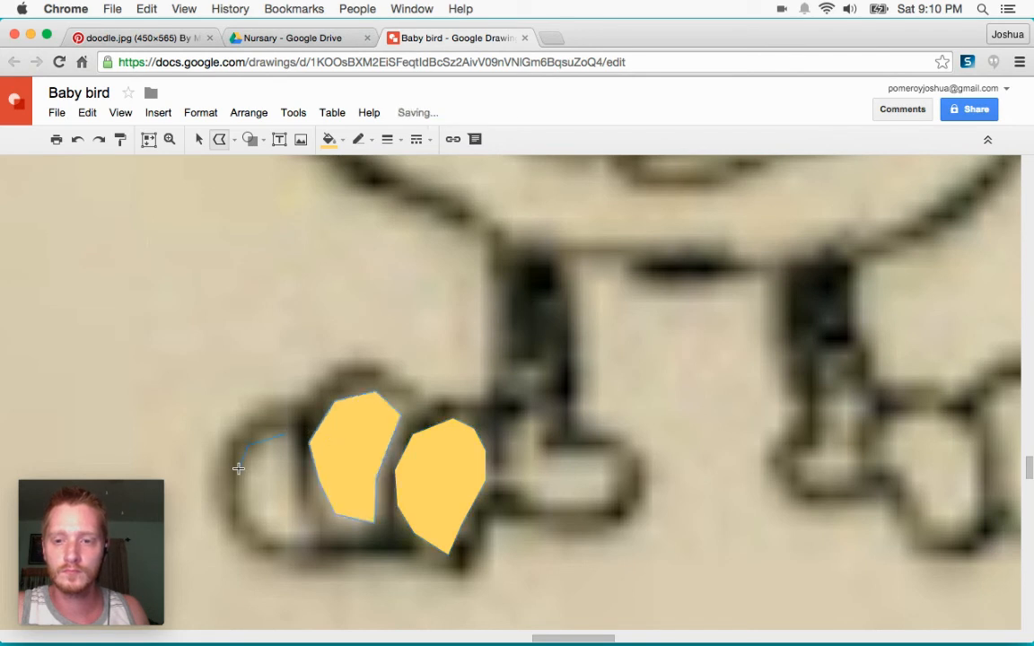
click(298, 511)
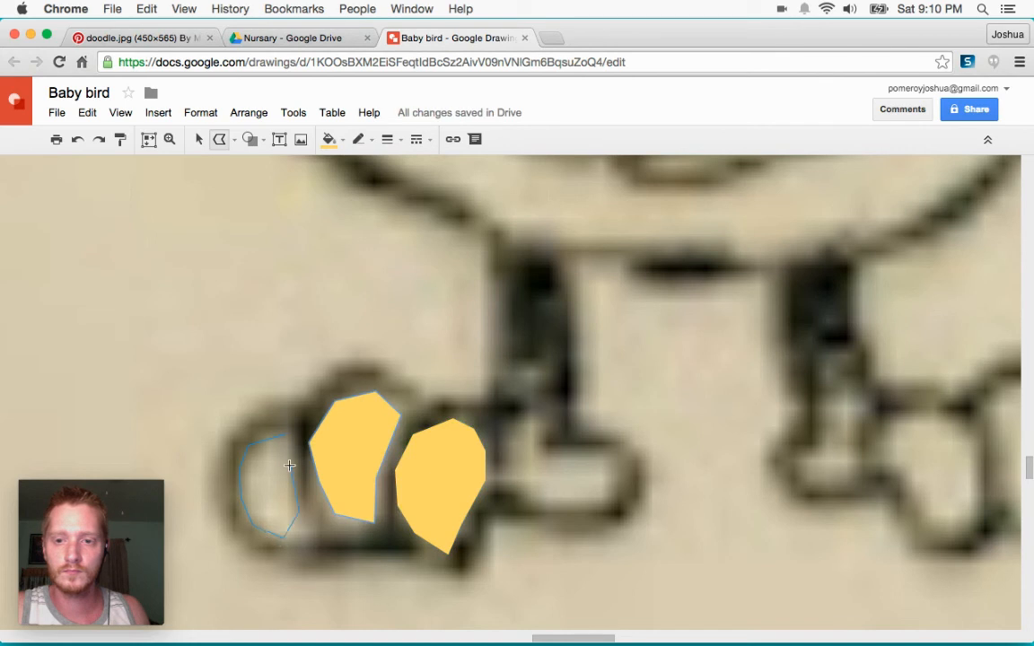
click(289, 442)
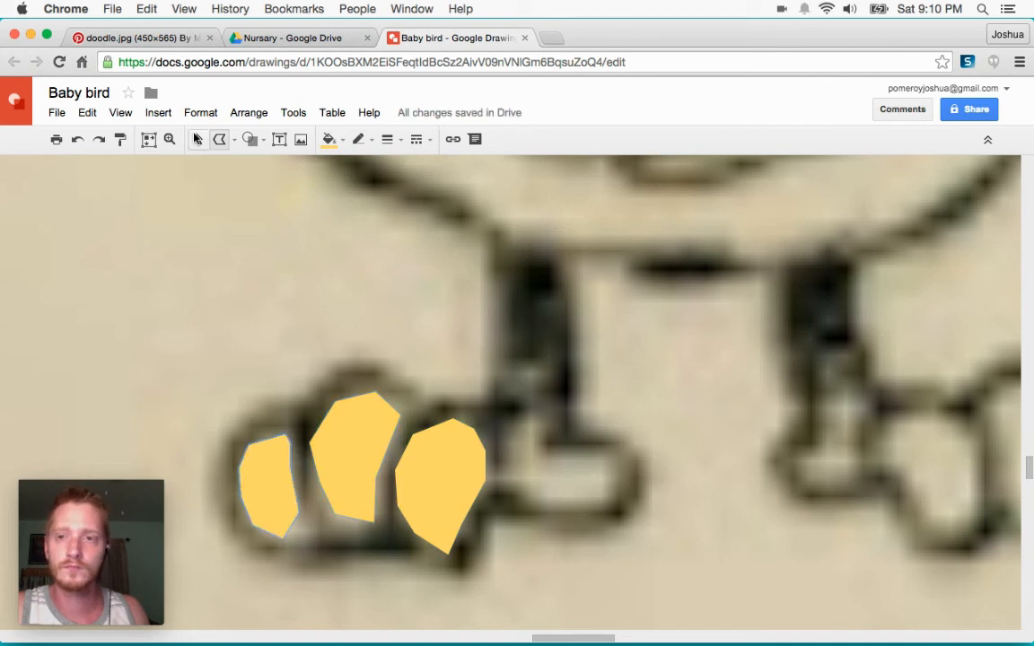
Step: Group the three light yellow toe shapes and move them from the sketch onto the blue bird's left-hand foot
click(200, 139)
shift+click(351, 441)
shift+click(407, 464)
drag(358, 447, 819, 428)
scroll(521, 447, right, 10)
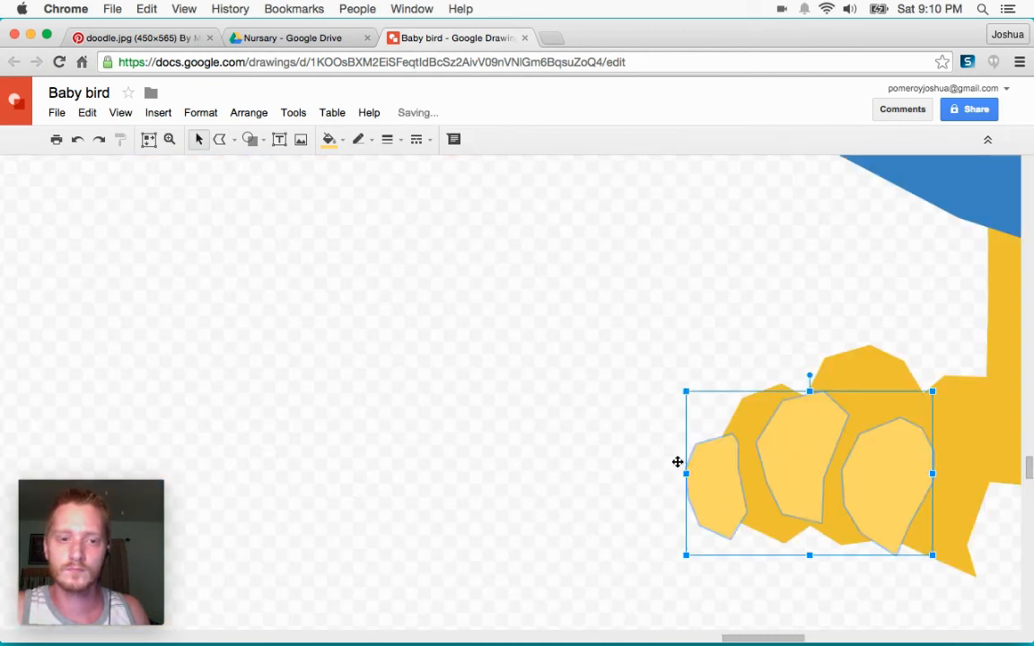
scroll(664, 460, right, 3)
drag(651, 459, 706, 435)
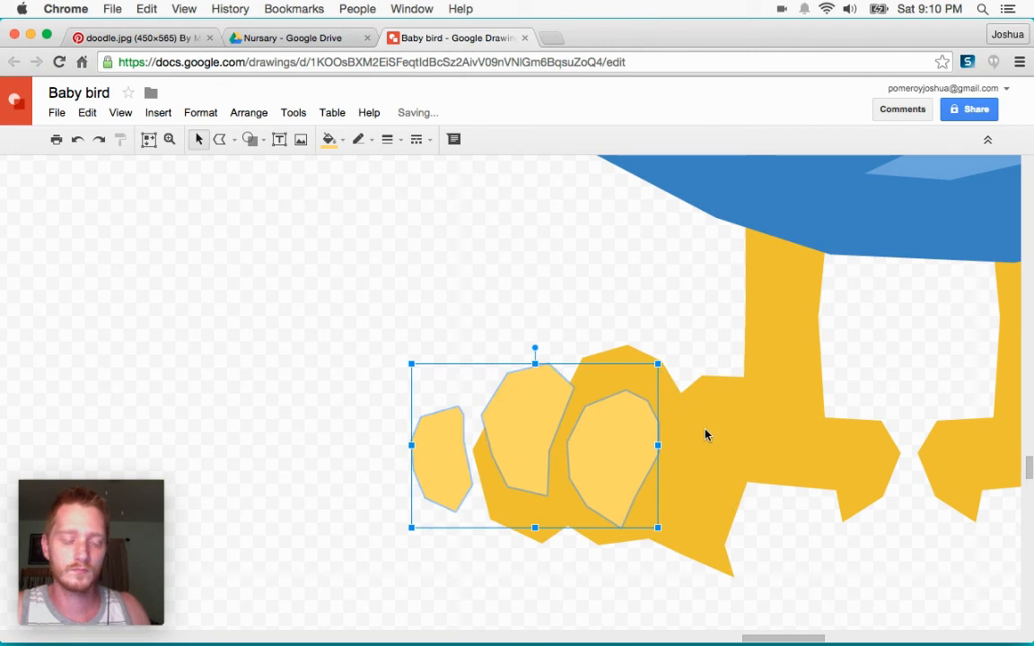
Step: Nudge the grouped toe highlights until they sit within the left-hand foot's three toes, and deselect them
key(Left)
key(Left)
key(Left)
key(Left)
key(Left)
key(Left)
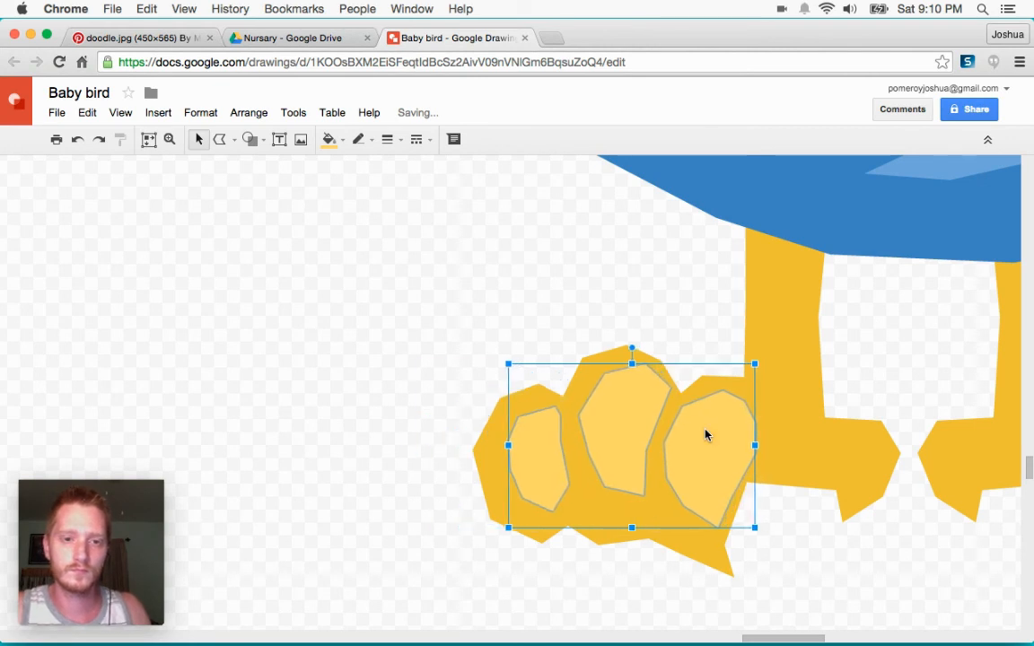
key(Left)
key(Left)
key(Left)
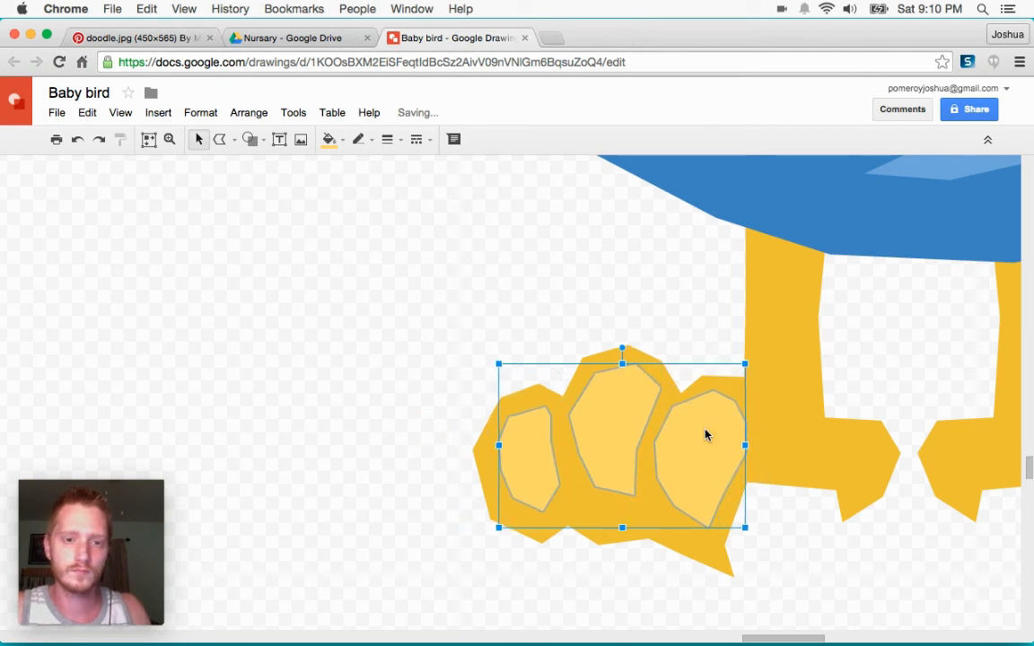
key(Up)
key(Up)
key(Right)
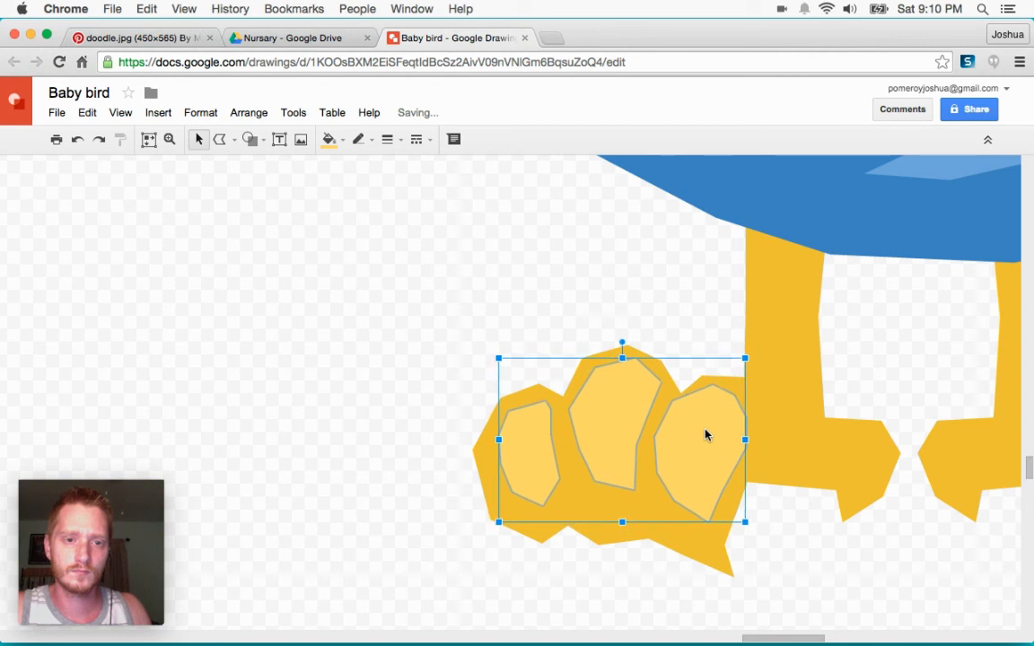
key(Left)
key(Left)
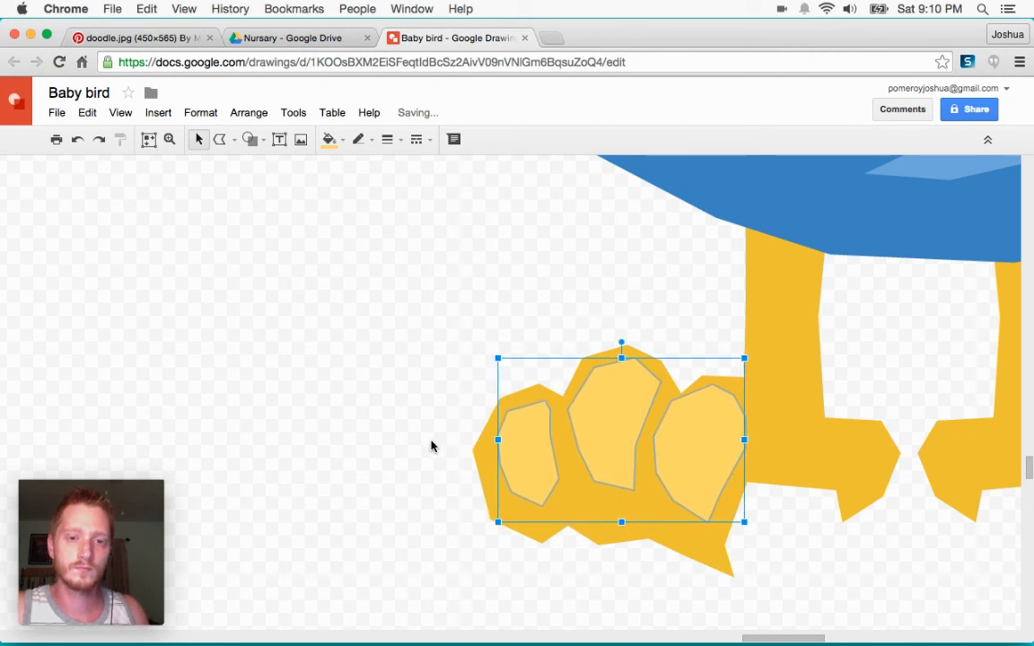
click(430, 446)
Step: Place a copy of the grouped toe highlights on the bird's right-hand foot and flip the copy horizontally
key(super+alt+minus)
key(super+alt+minus)
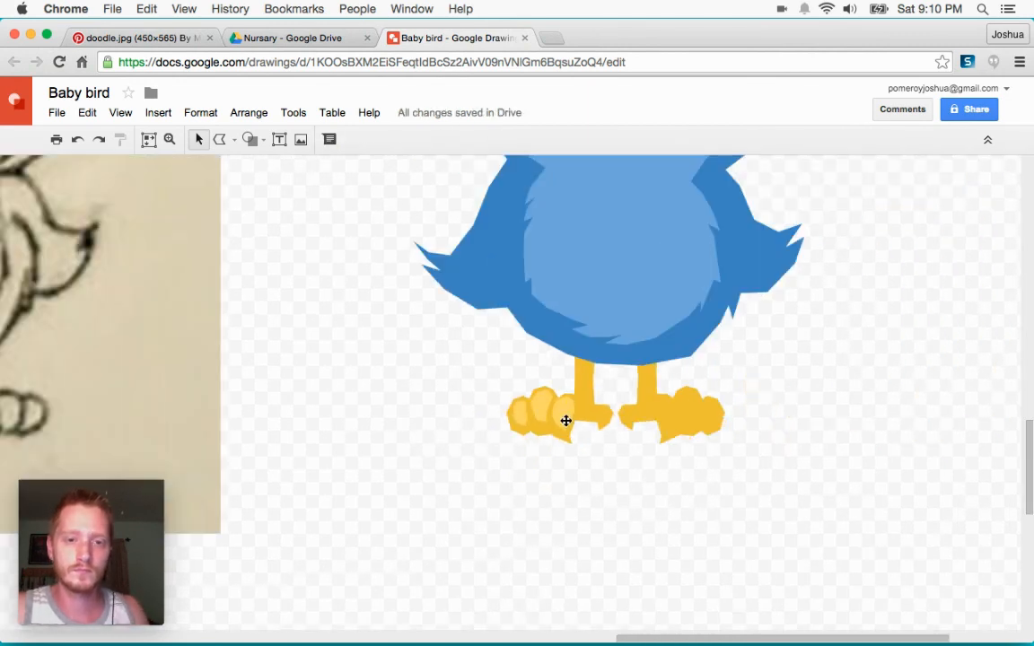
click(566, 419)
shift+click(519, 415)
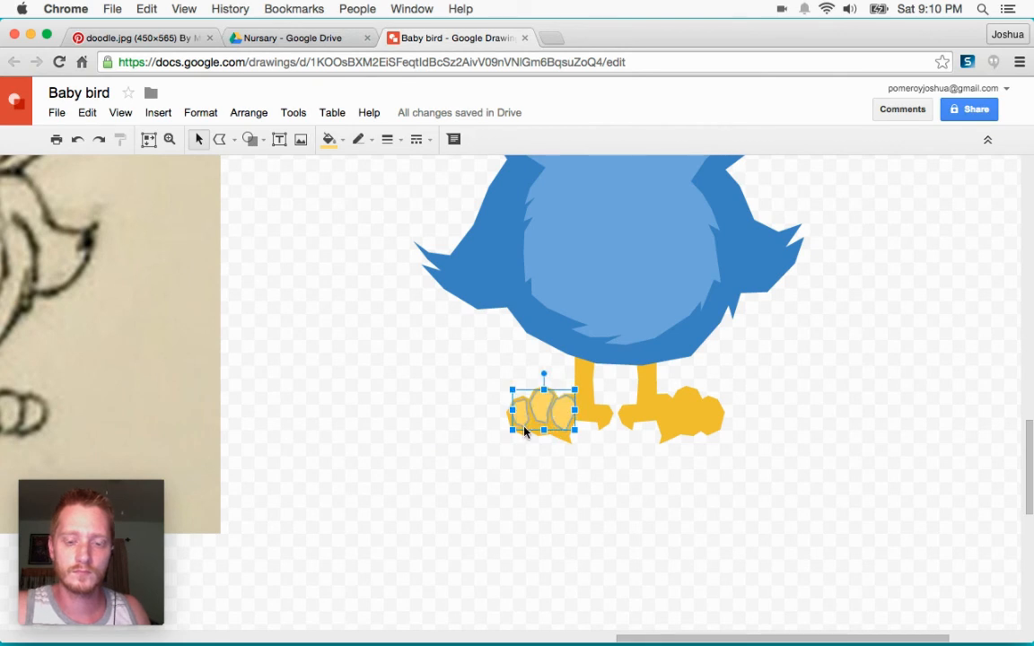
drag(546, 411, 692, 408)
click(249, 112)
mouse_move(265, 269)
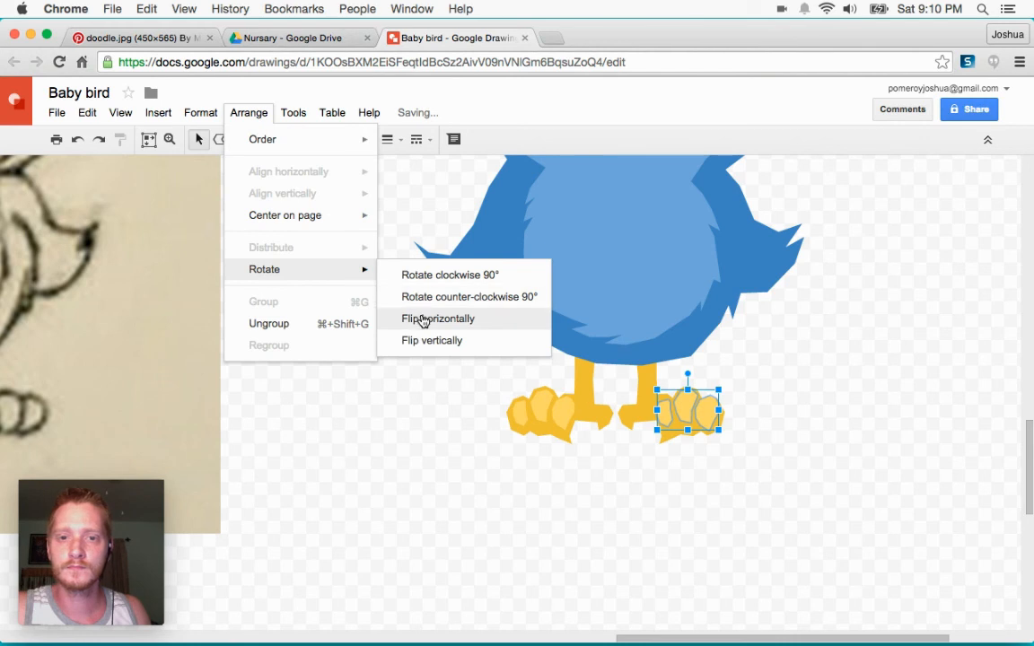
click(423, 319)
key(super+alt+plus)
key(super+alt+plus)
scroll(702, 524, right, 12)
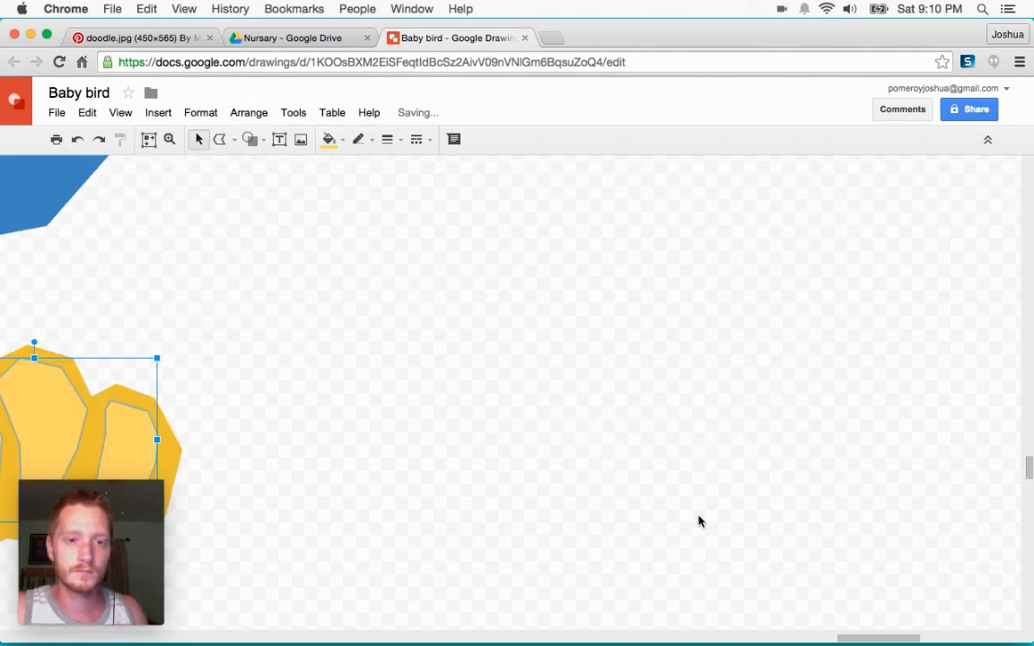
scroll(700, 522, left, 8)
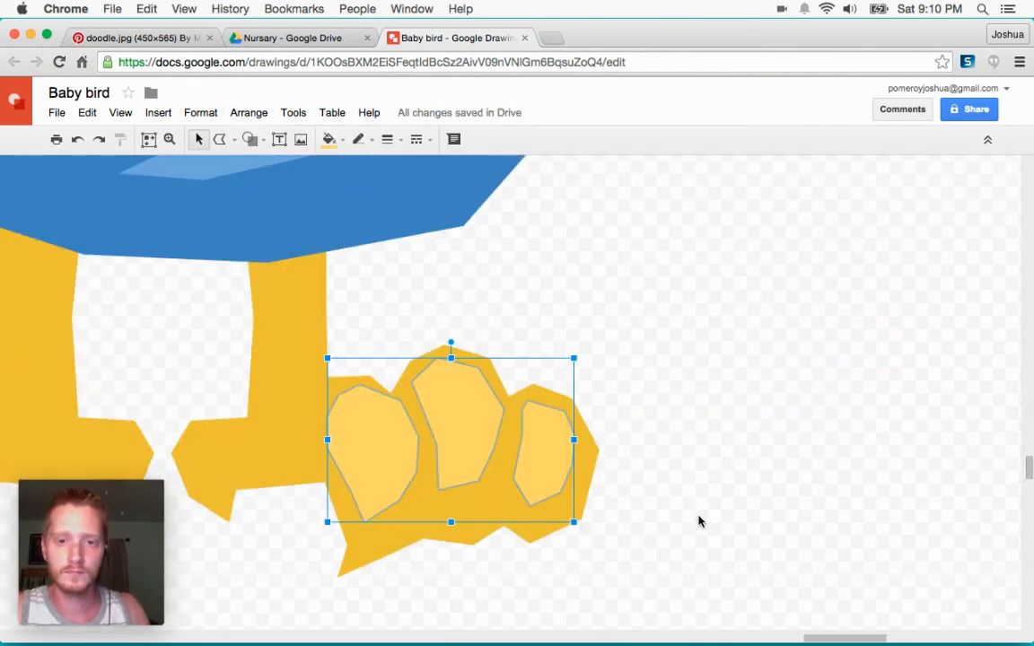
Step: Nudge the flipped toe highlights left until they sit within the right-hand foot's three toes, and deselect them
key(Left)
key(Left)
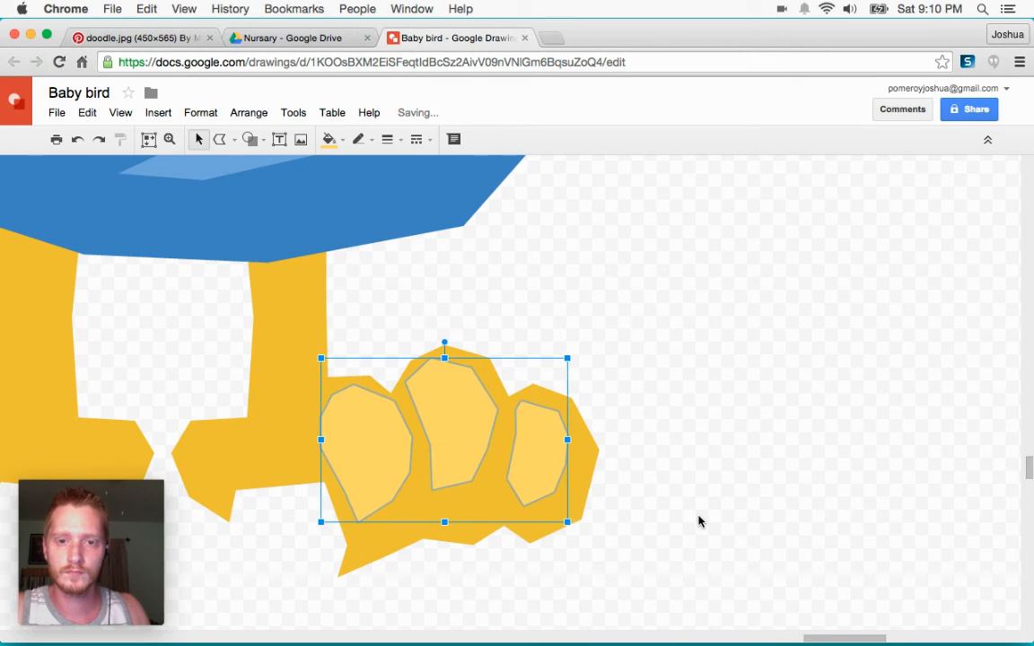
scroll(700, 521, left, 8)
scroll(703, 519, right, 2)
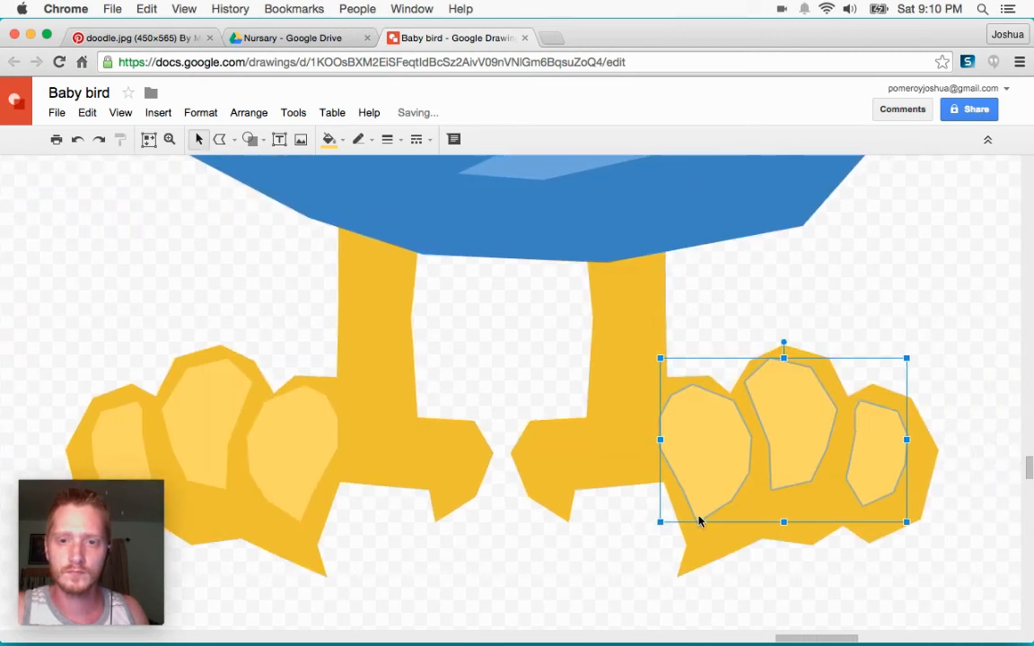
click(849, 326)
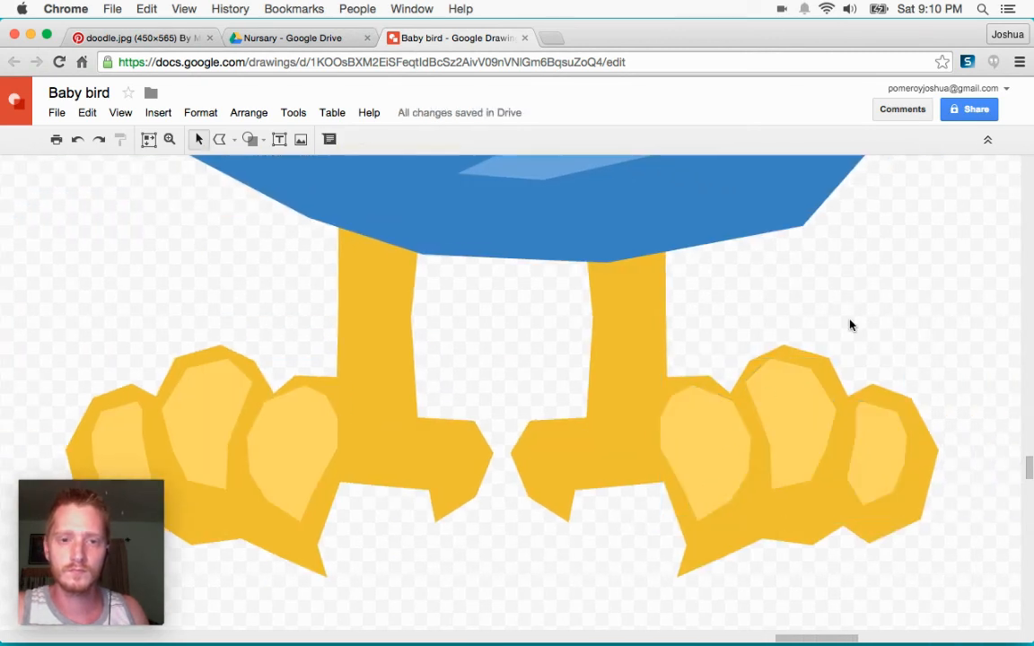
Step: Draw a closed four-sided polyline shadow across the top of the left-hand leg and fill it dark yellow
click(373, 385)
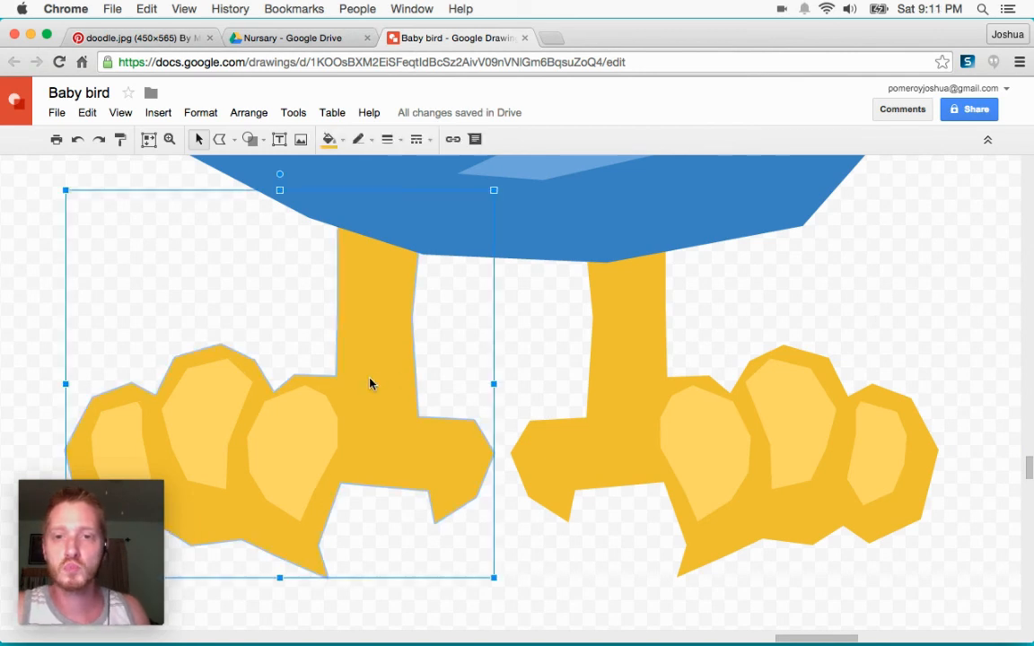
click(224, 146)
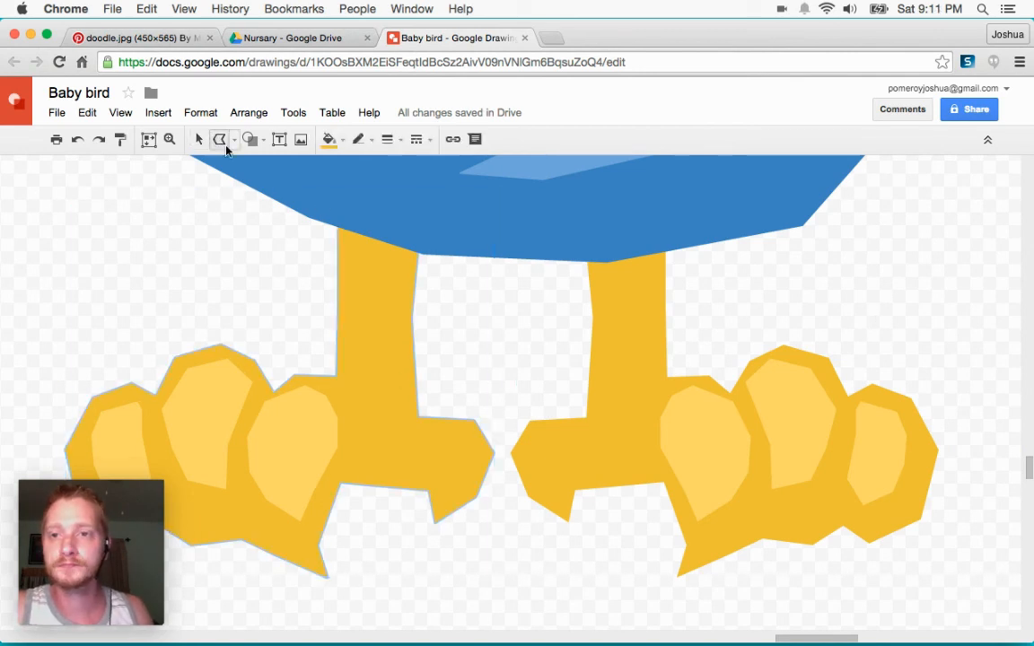
click(334, 203)
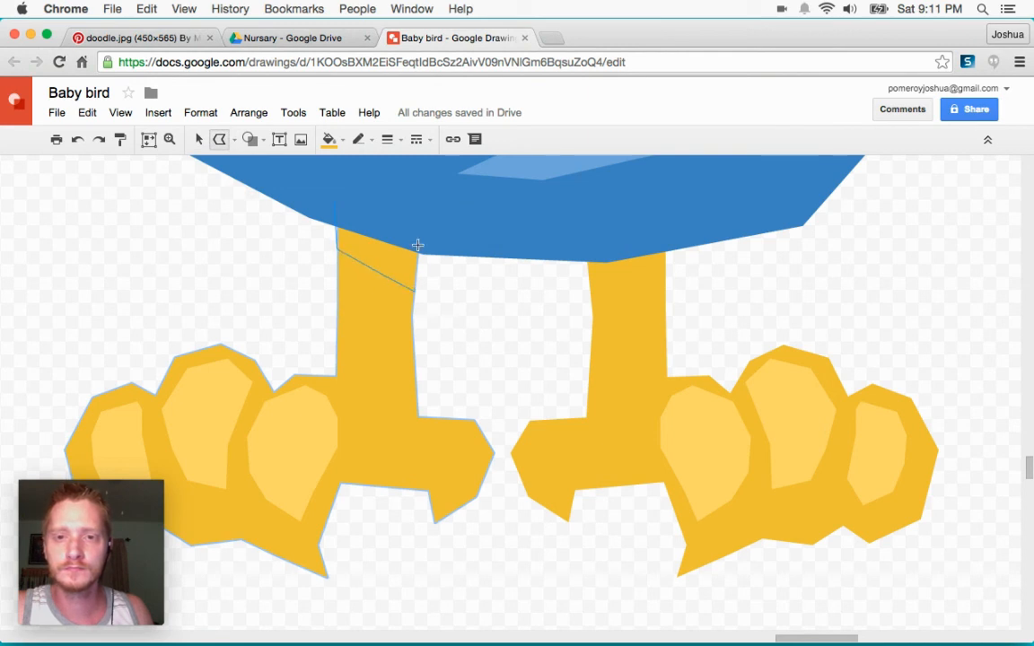
click(337, 203)
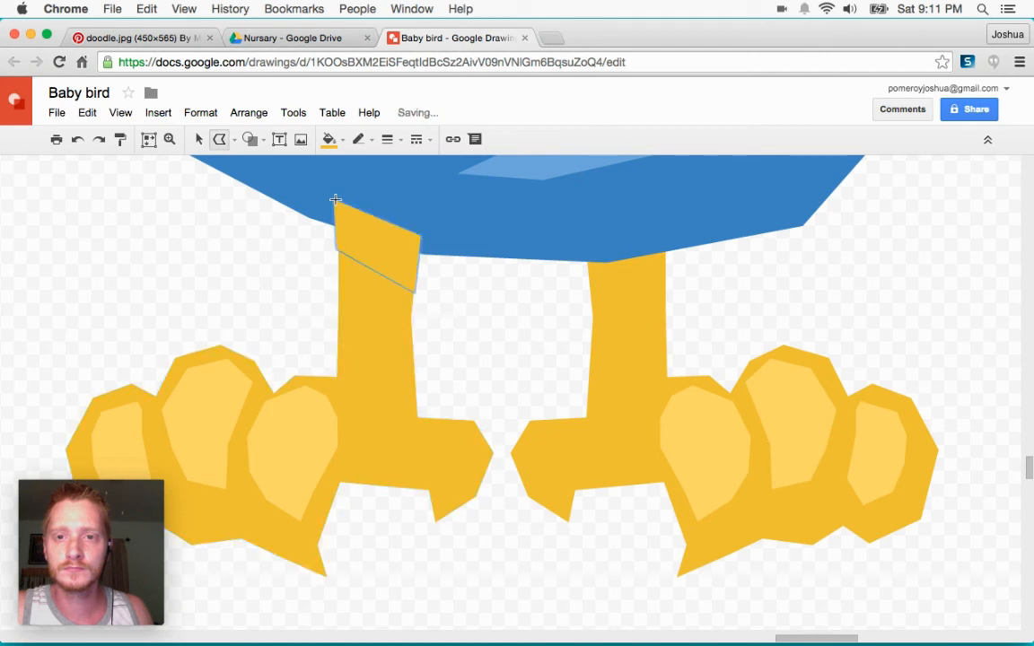
click(329, 139)
click(381, 287)
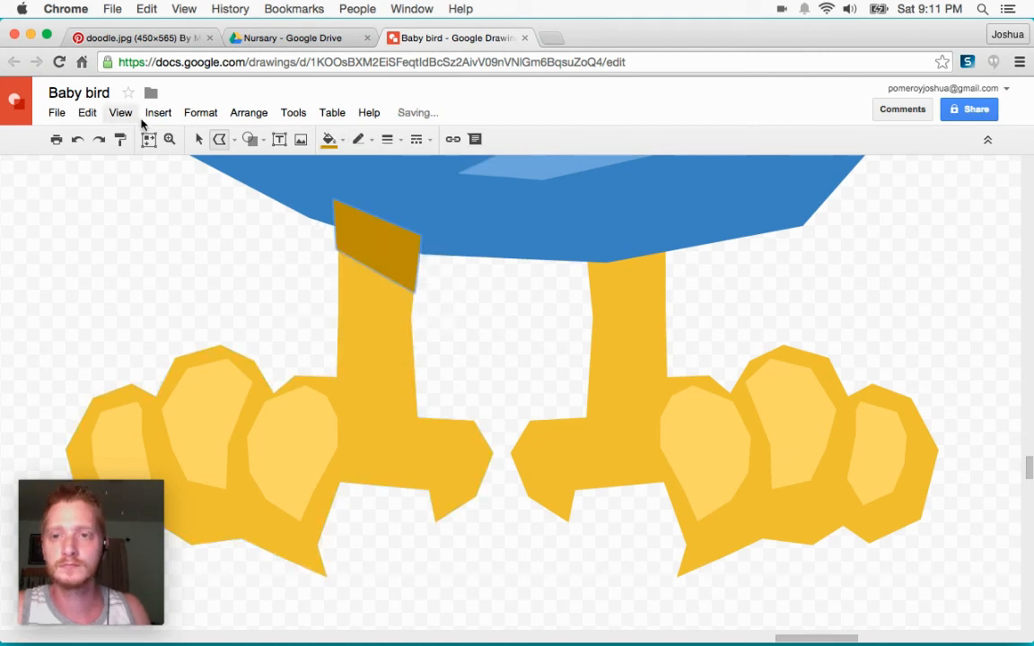
Step: Reorder the dark yellow leg shadow so it lies behind the blue body but in front of the leg
click(199, 140)
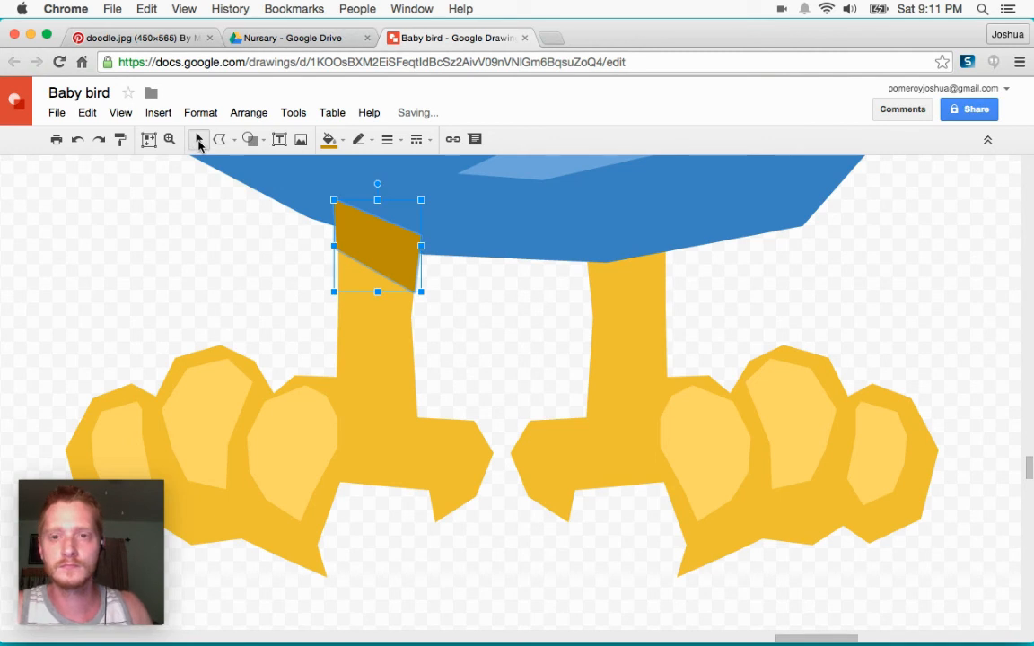
key(super+shift+Down)
key(super+Up)
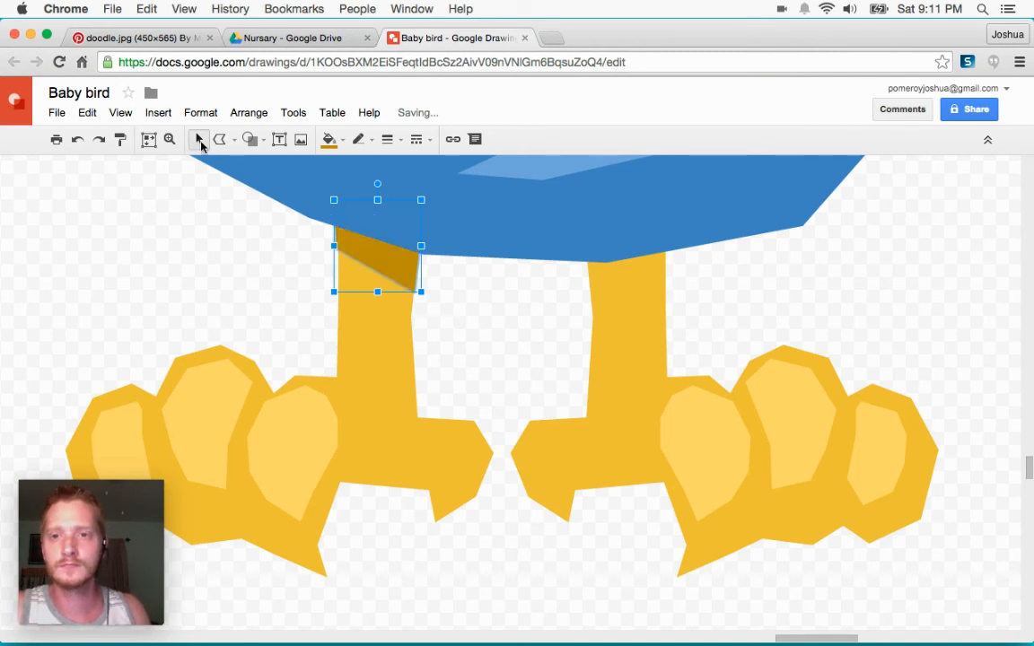
Step: Place a horizontally flipped copy of the leg shadow at the top of the right-hand leg, layered behind the body
drag(388, 270, 527, 270)
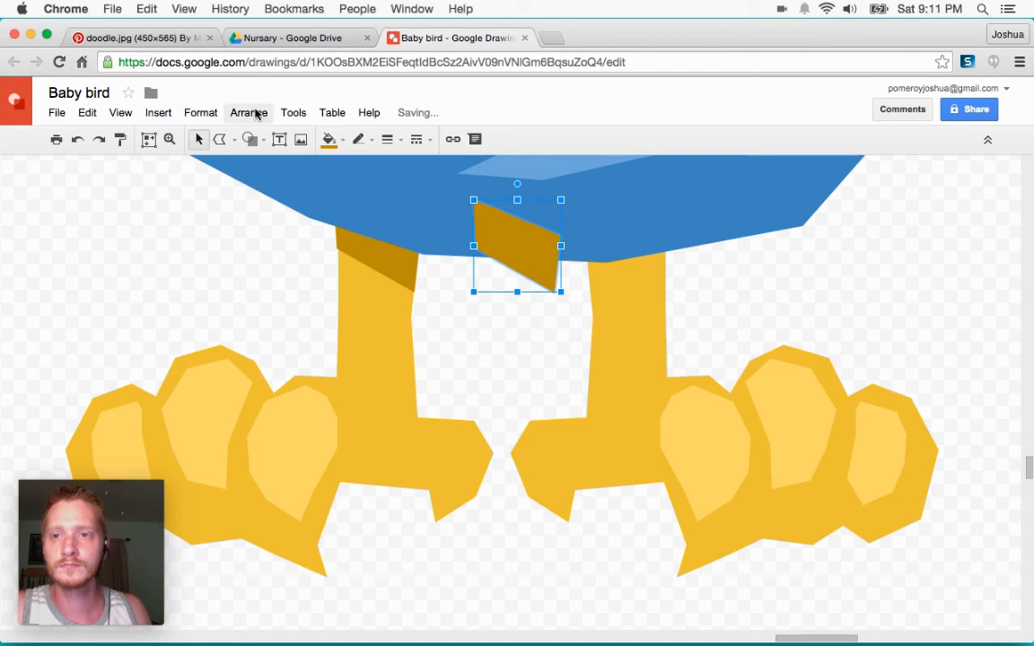
click(236, 111)
mouse_move(294, 270)
click(453, 323)
drag(499, 264, 610, 267)
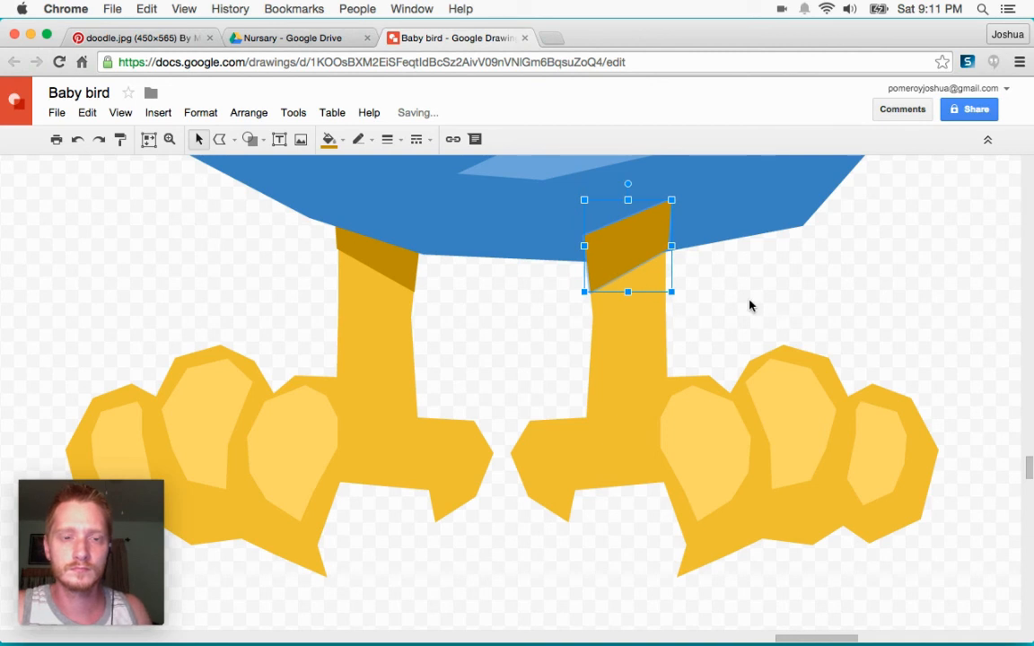
key(super+Down)
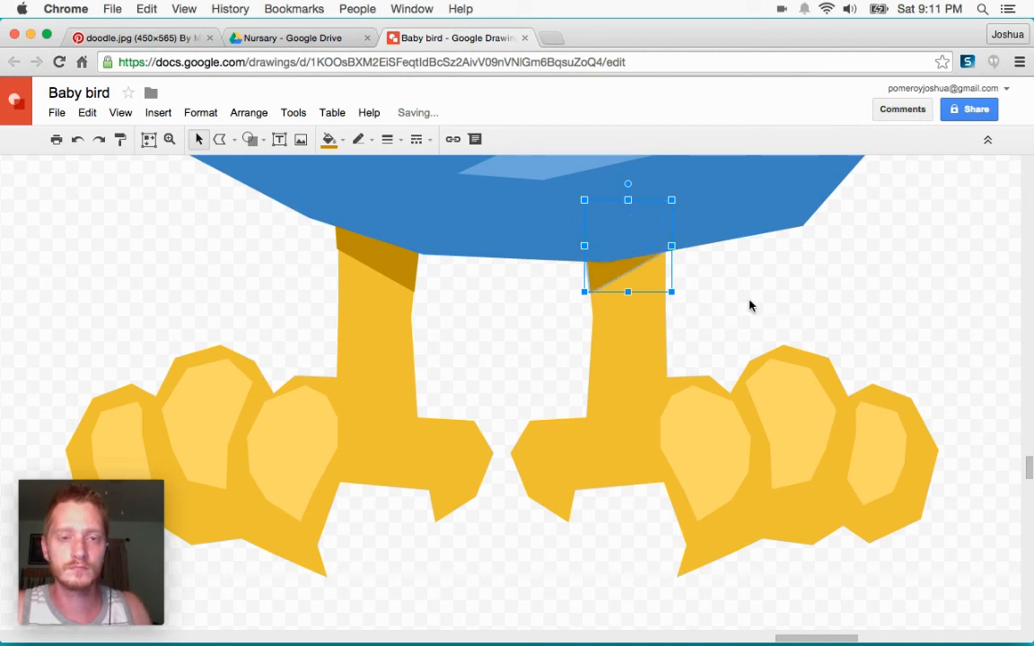
click(534, 316)
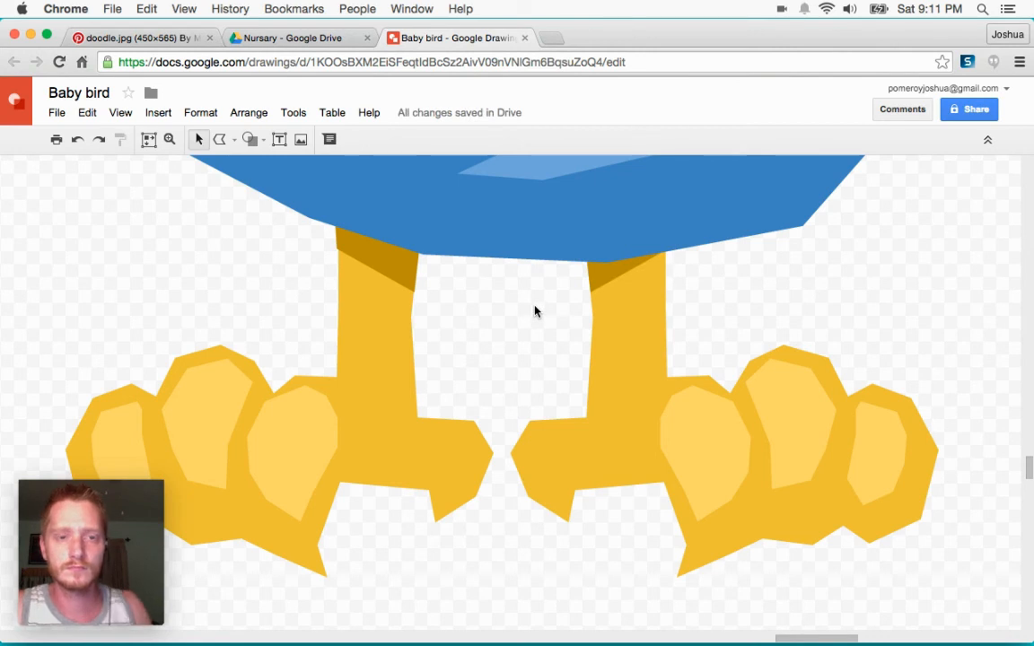
Step: Move the left-hand leg shadow's lower corner points inward so they stay within the leg's outline
click(386, 268)
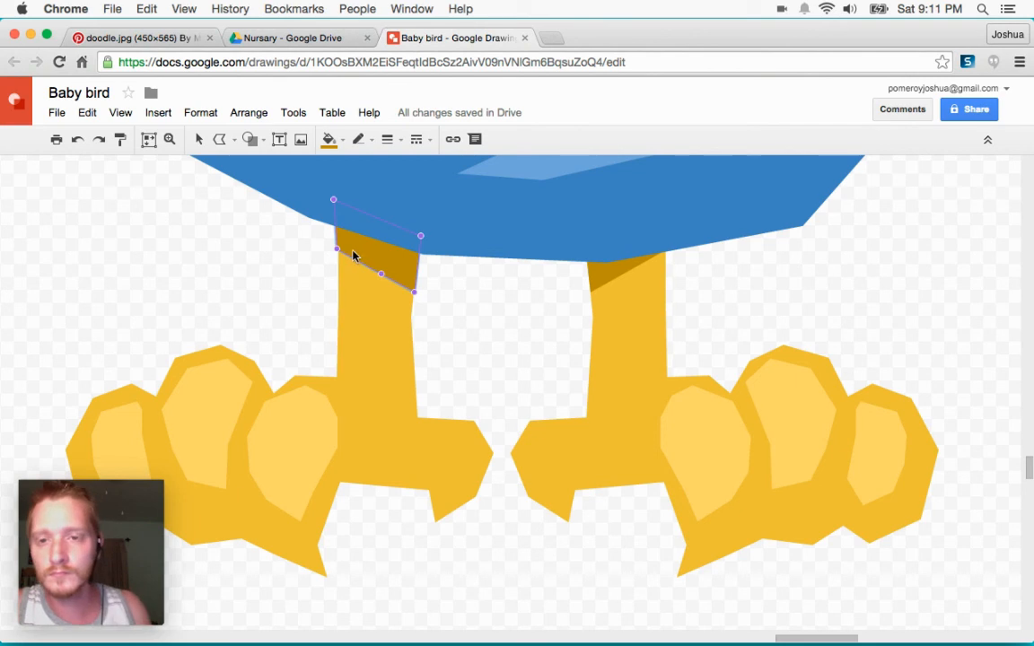
drag(343, 248, 350, 257)
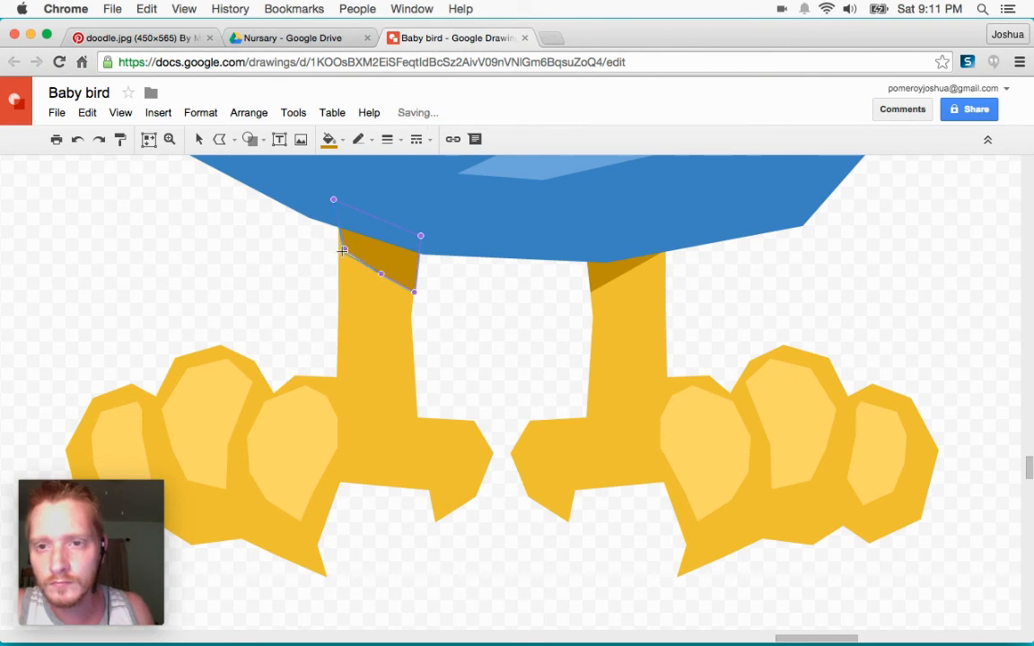
click(285, 260)
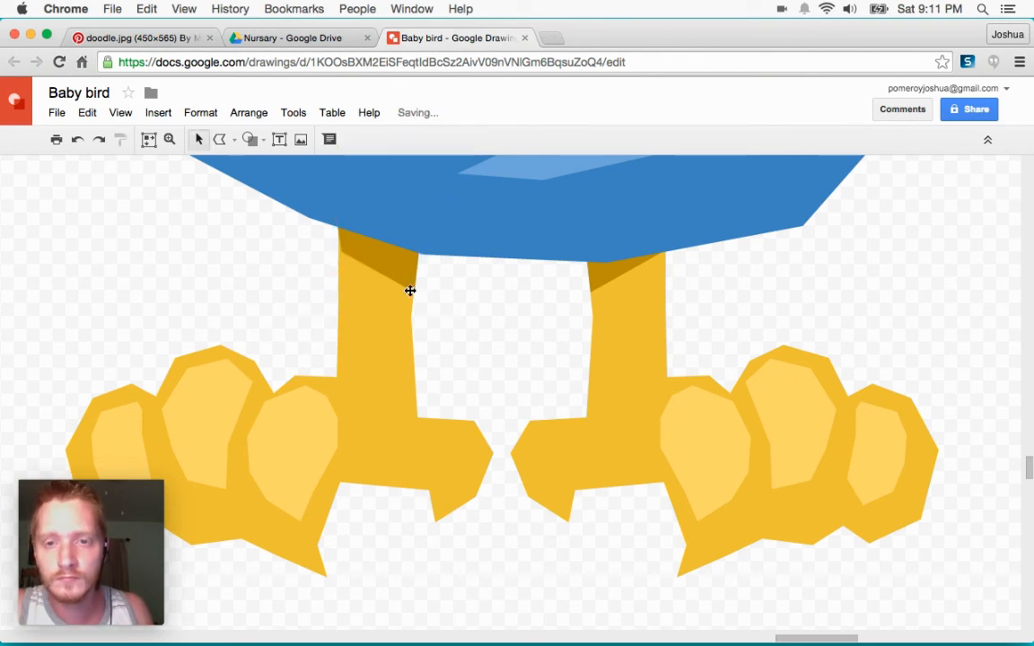
double_click(402, 274)
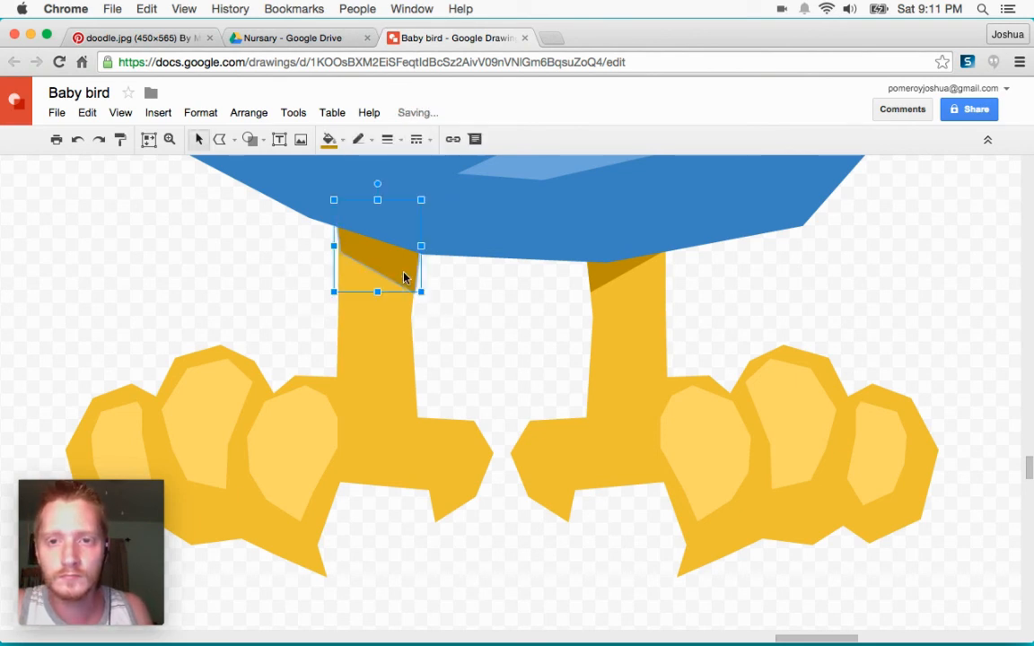
click(445, 297)
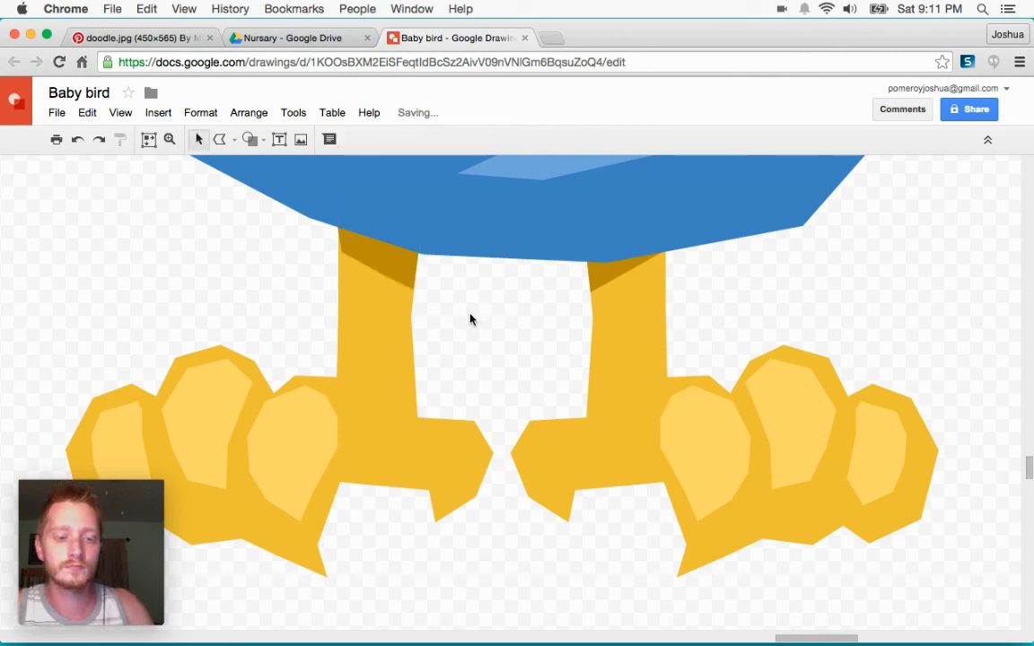
Step: Look over the whole bird with its toe highlights and leg shadows beside the sketch
key(super+alt+minus)
key(super+alt+minus)
key(super+alt+minus)
key(super+alt+minus)
key(super+alt+plus)
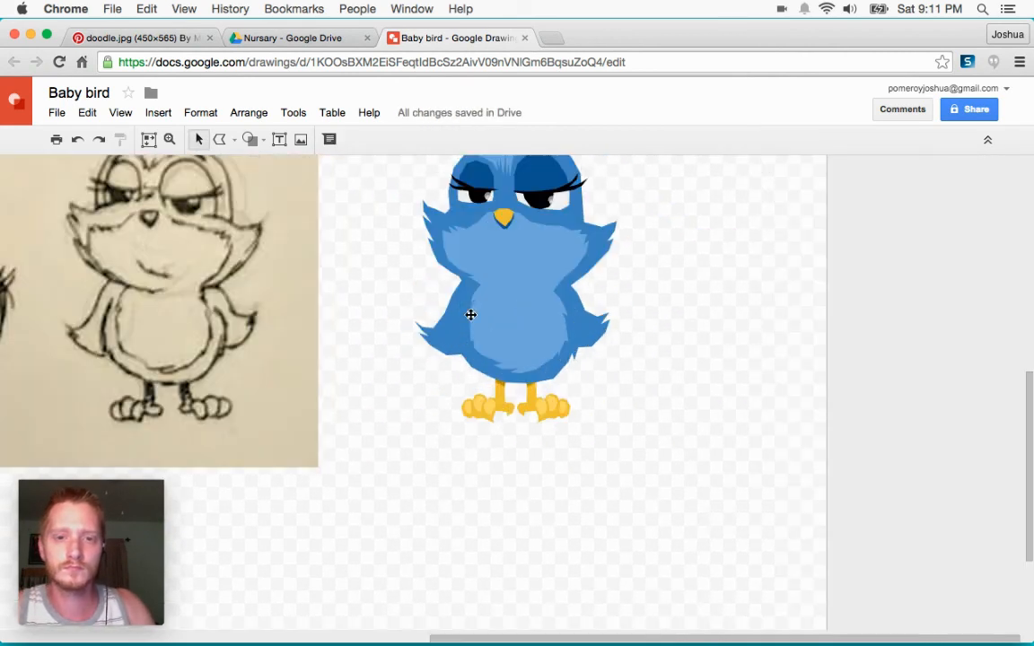
scroll(711, 472, up, 3)
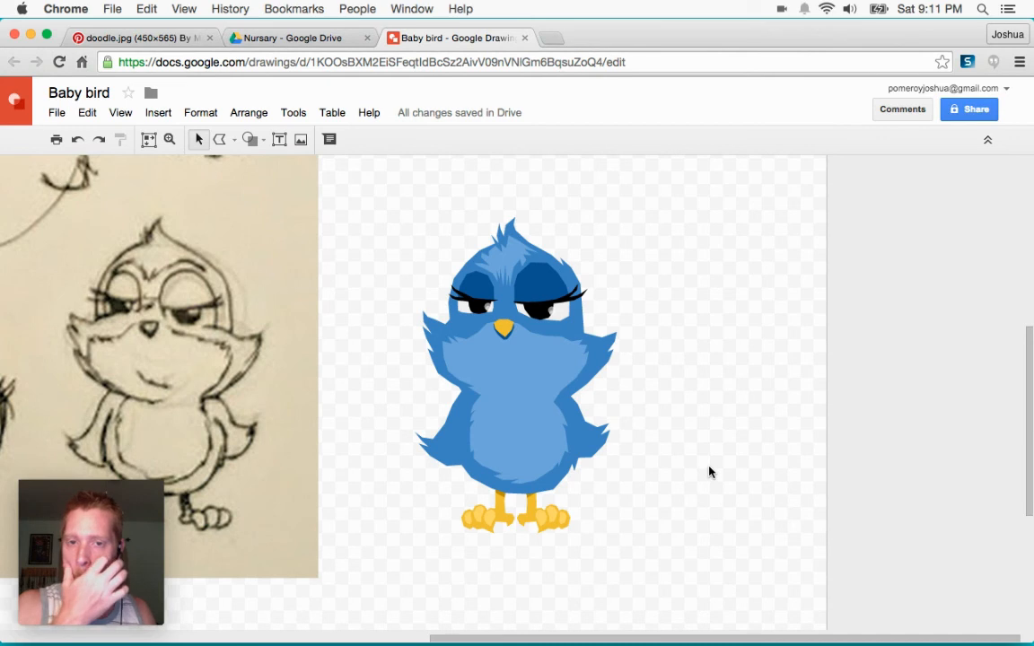
drag(728, 204, 754, 474)
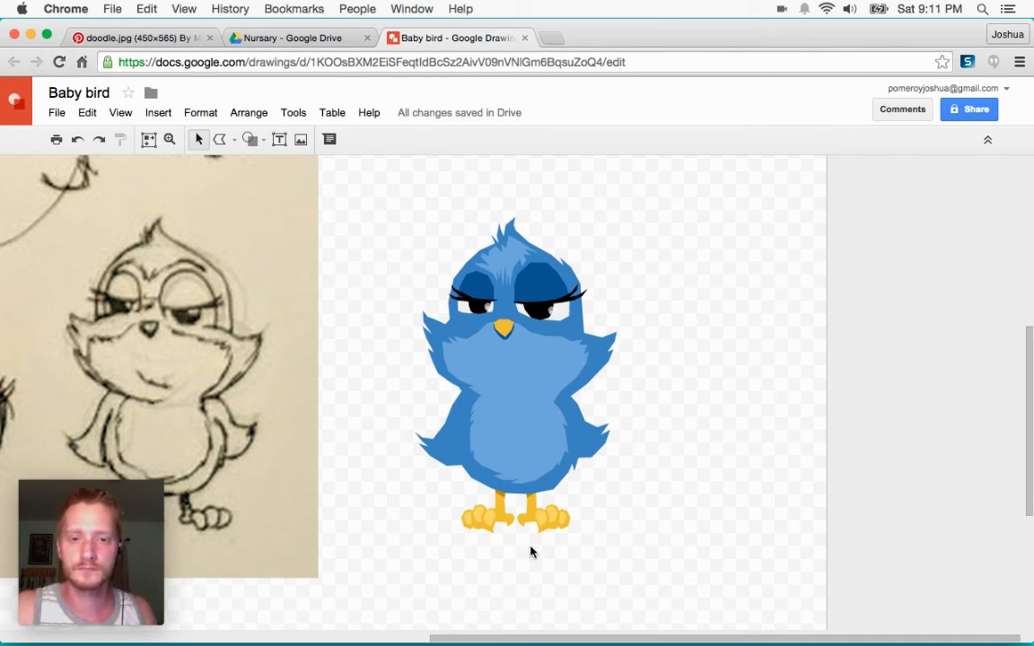
Step: Draw a closed polyline highlight on the yellow beak in the toe highlights' light yellow, with a narrow spike towards the beak's tip
click(491, 521)
shift+click(485, 525)
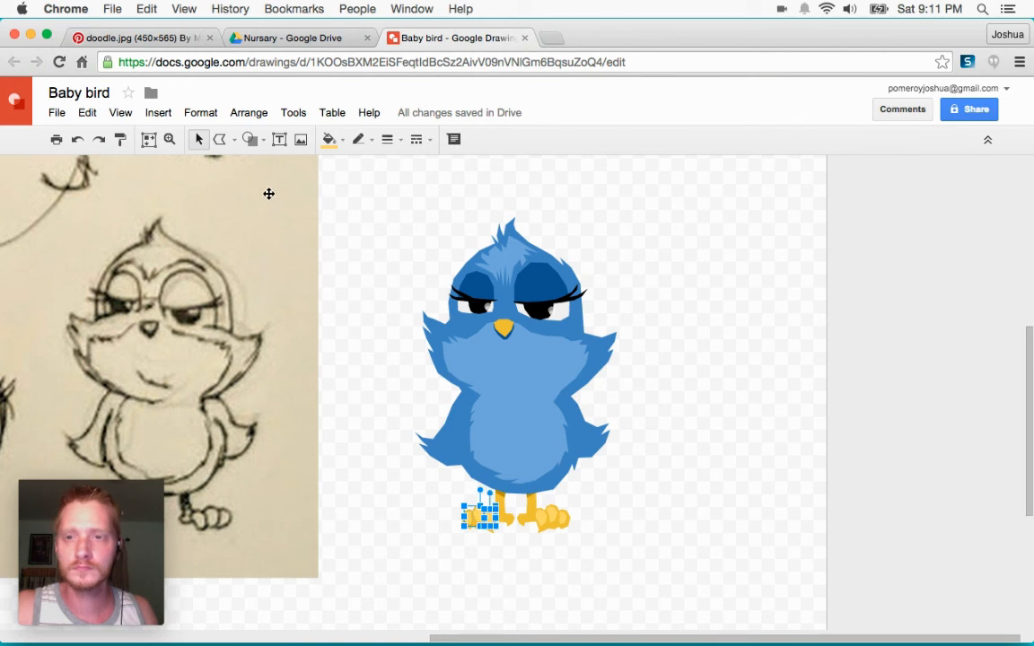
click(219, 139)
scroll(484, 272, up, 5)
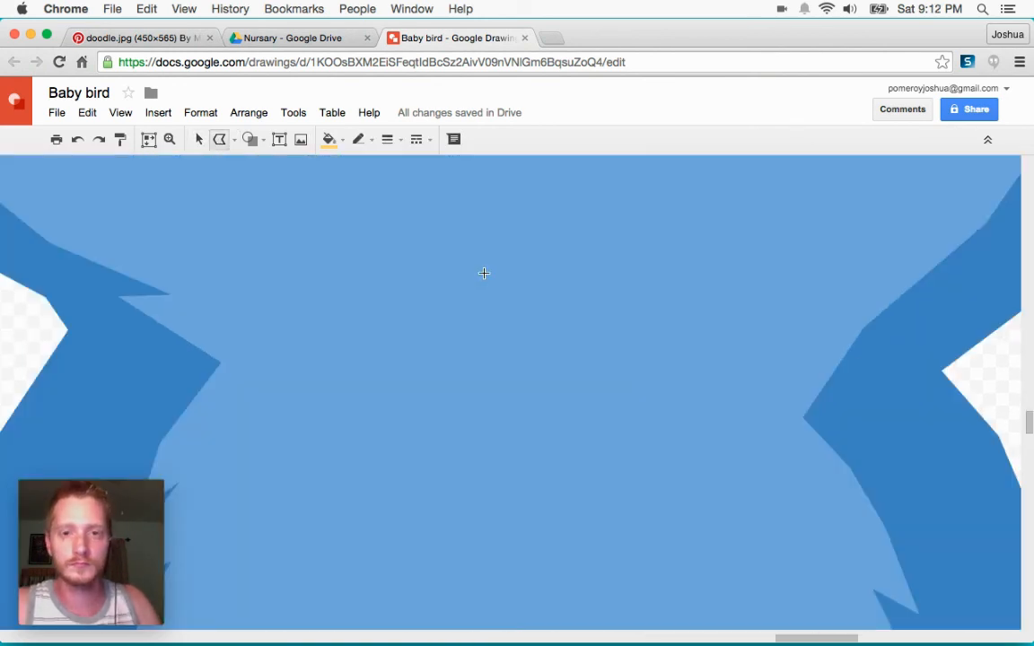
scroll(484, 273, up, 10)
scroll(479, 283, down, 5)
scroll(462, 309, up, 3)
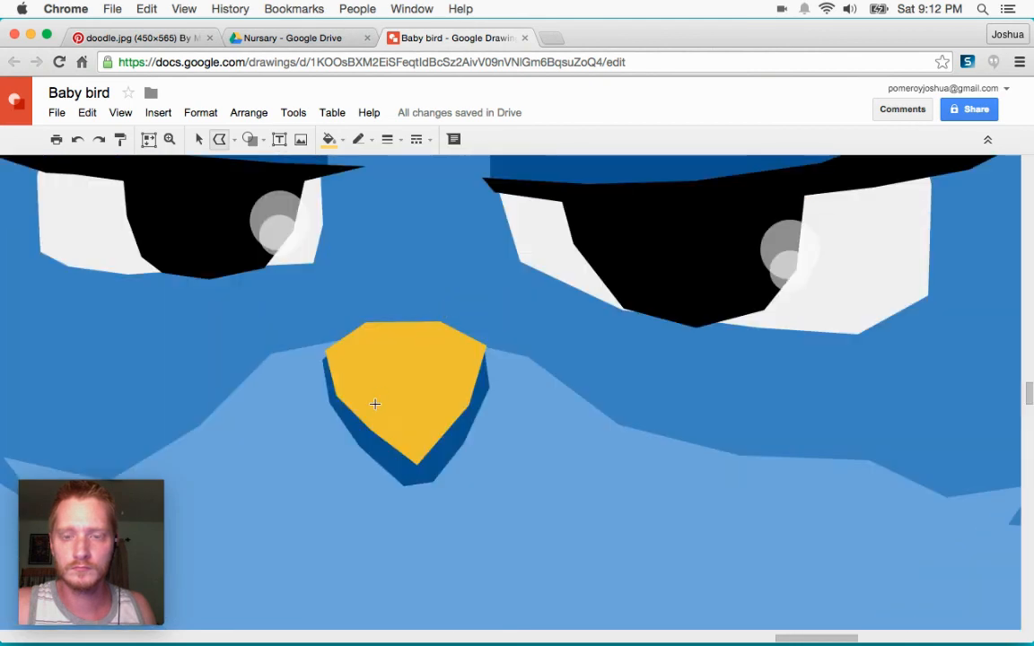
mouse_move(370, 406)
mouse_down()
mouse_move(346, 388)
mouse_move(335, 346)
mouse_move(370, 325)
mouse_move(400, 321)
mouse_move(469, 347)
mouse_move(464, 387)
mouse_up()
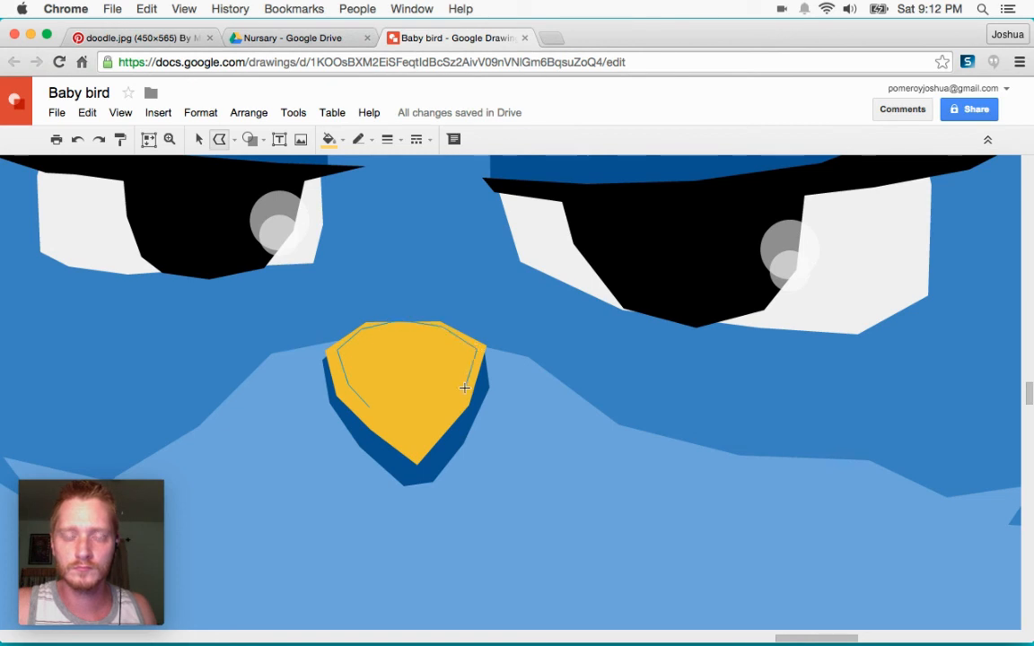
click(459, 386)
click(416, 447)
click(369, 406)
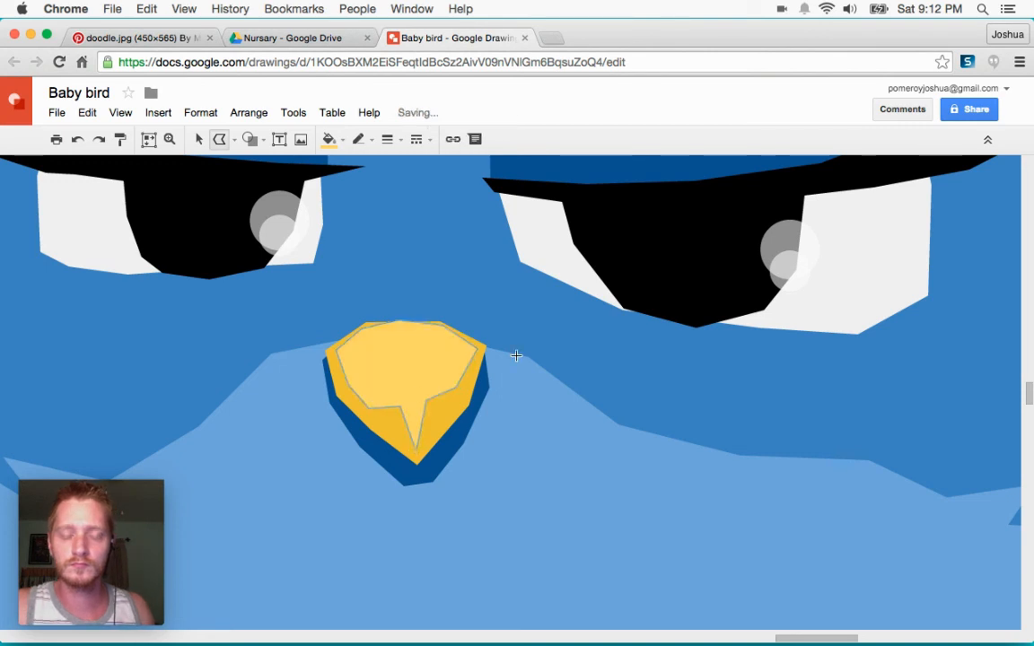
Step: Reshape the beak highlight by moving its points, removing the downward spike and leaving a rounded patch on the beak's upper part
key(alt+super+minus)
key(alt+super+minus)
click(200, 139)
click(254, 238)
key(alt+super+plus)
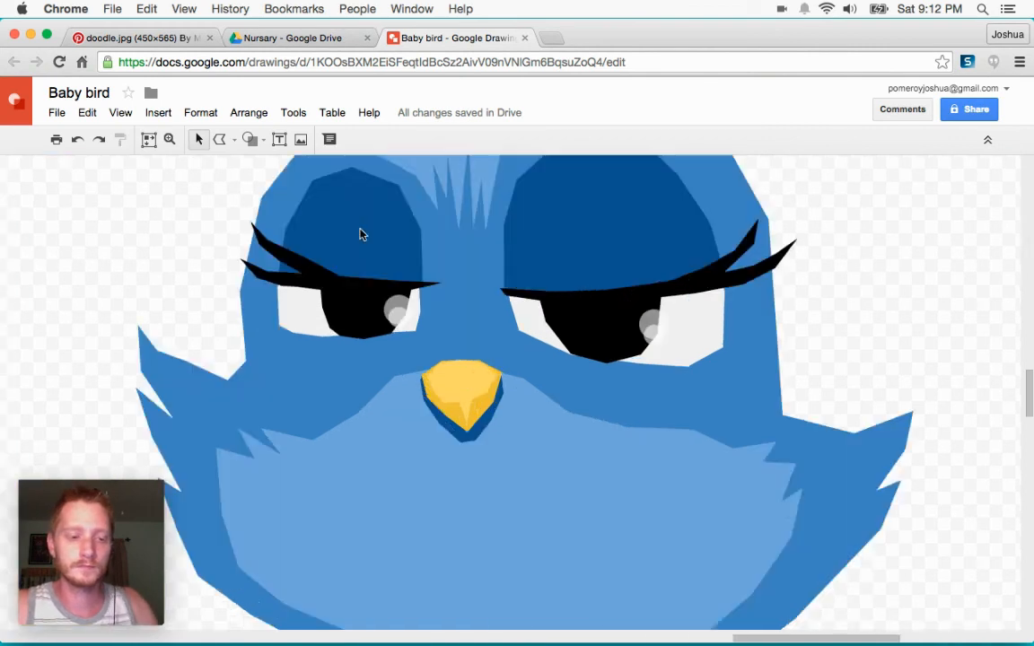
key(alt+super+plus)
double_click(377, 372)
drag(369, 406, 362, 358)
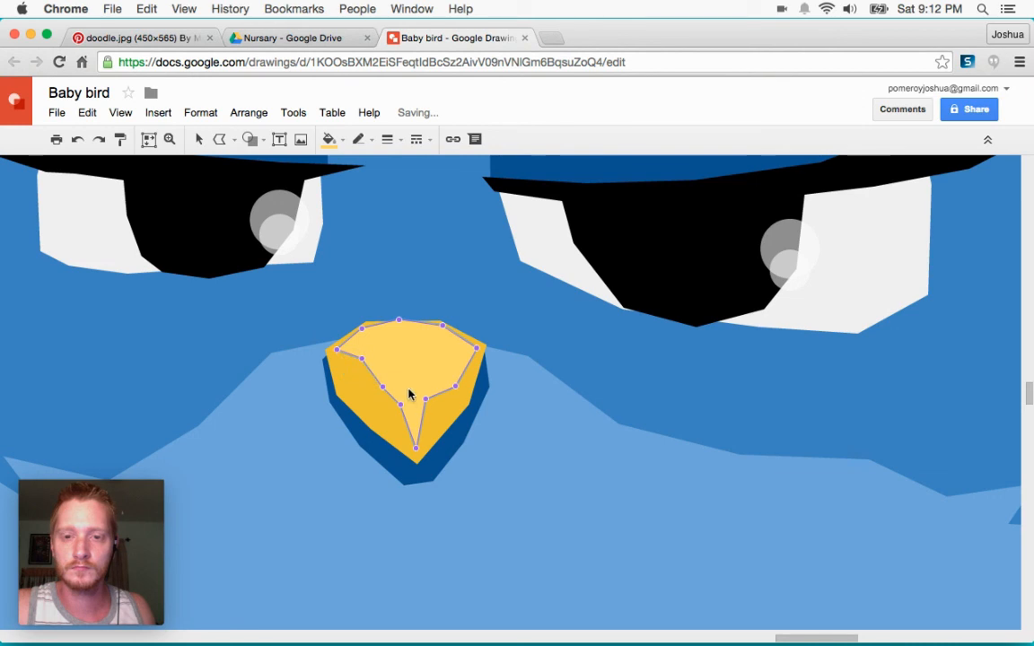
drag(456, 386, 400, 404)
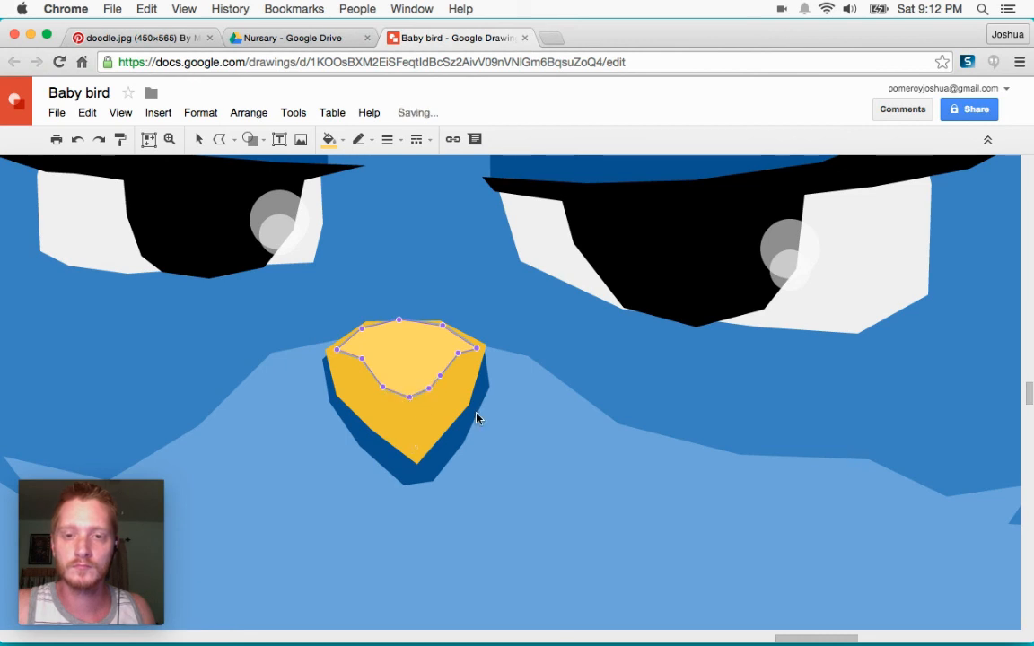
Step: Examine the full bird with its reshaped beak highlight against the sketch
key(super+alt+minus)
key(super+alt+minus)
key(super+alt+minus)
click(679, 306)
click(680, 307)
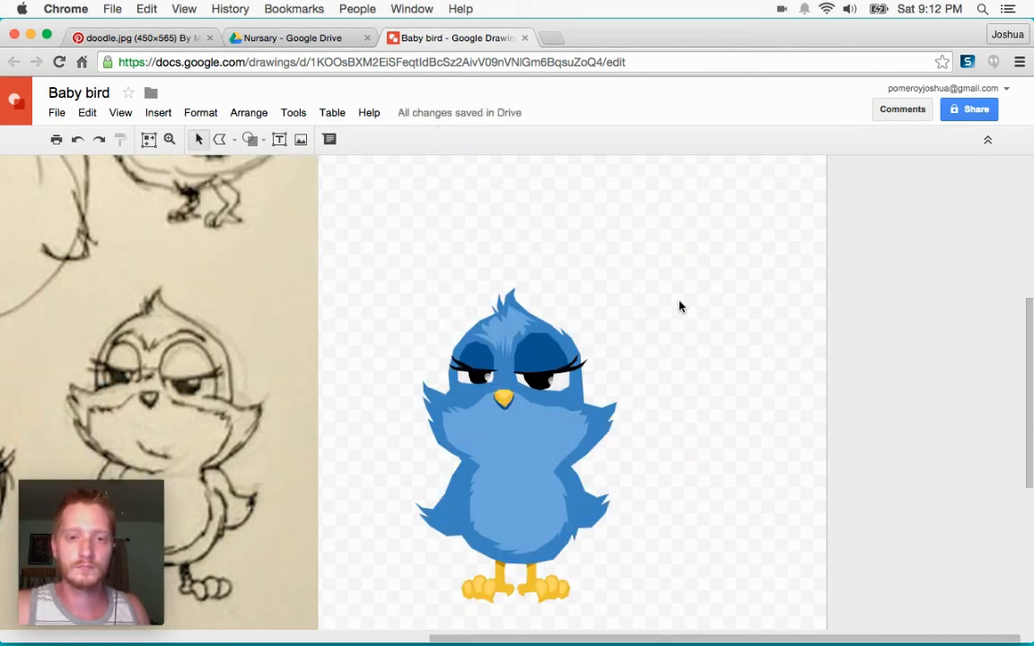
scroll(676, 307, down, 3)
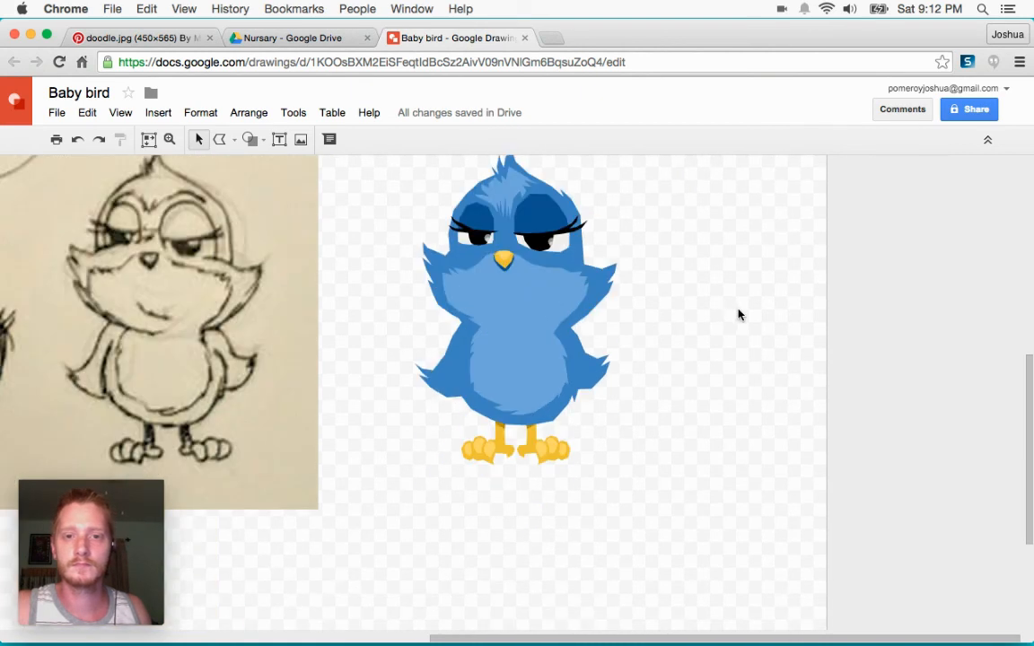
scroll(738, 314, left, 5)
scroll(739, 312, up, 3)
scroll(739, 313, right, 2)
drag(833, 239, 540, 593)
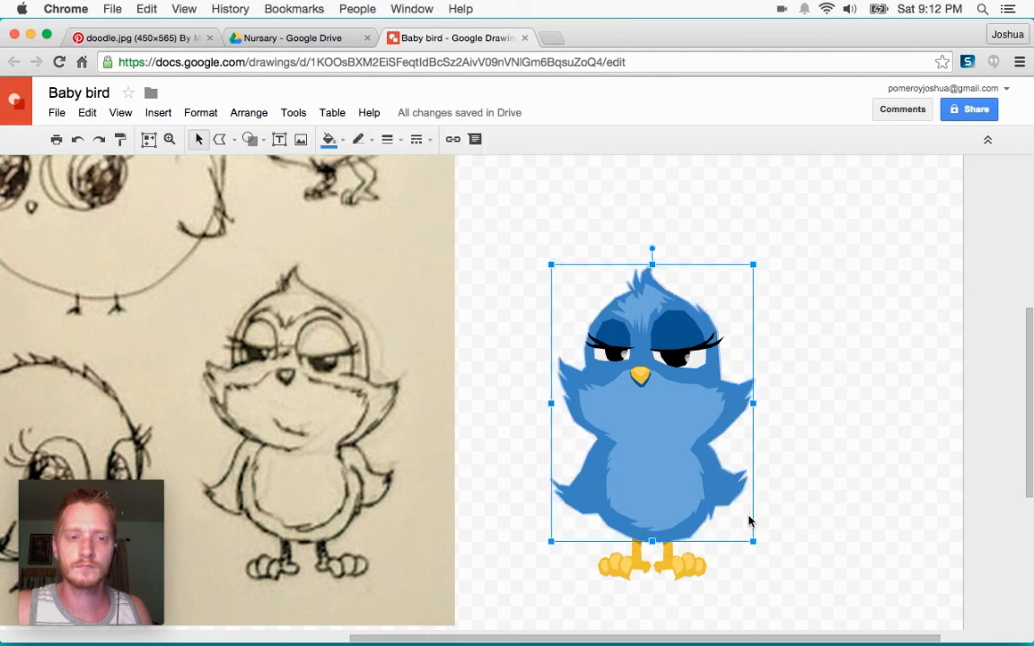
click(810, 477)
Step: Draw a closed curved polyline along the lower left edge of the left pupil, with a transparent outline and dark purple fill
scroll(809, 474, up, 5)
scroll(732, 449, up, 5)
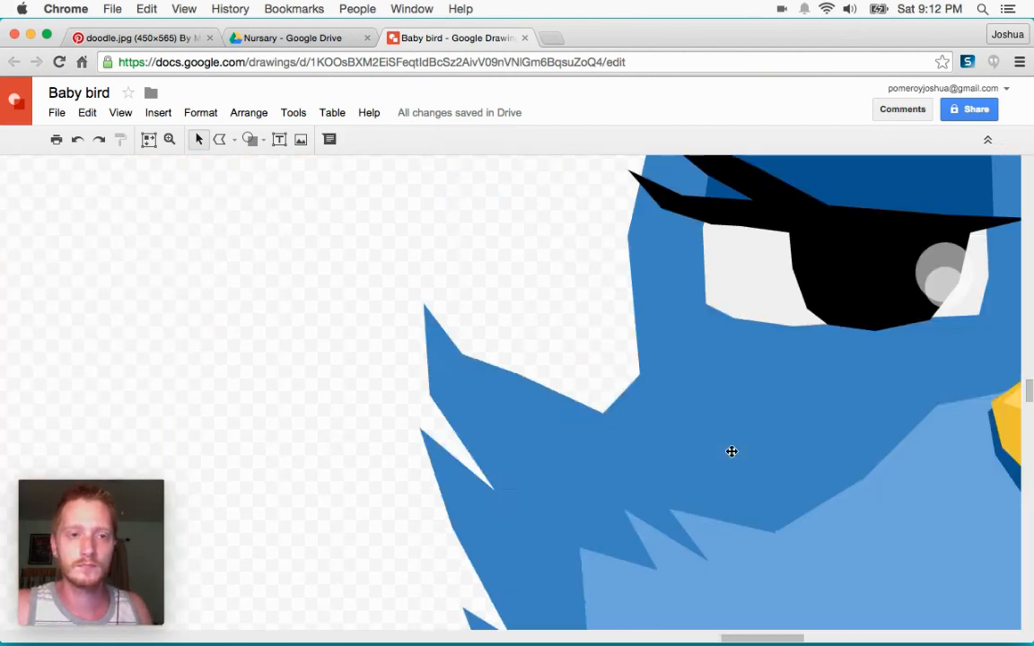
click(221, 139)
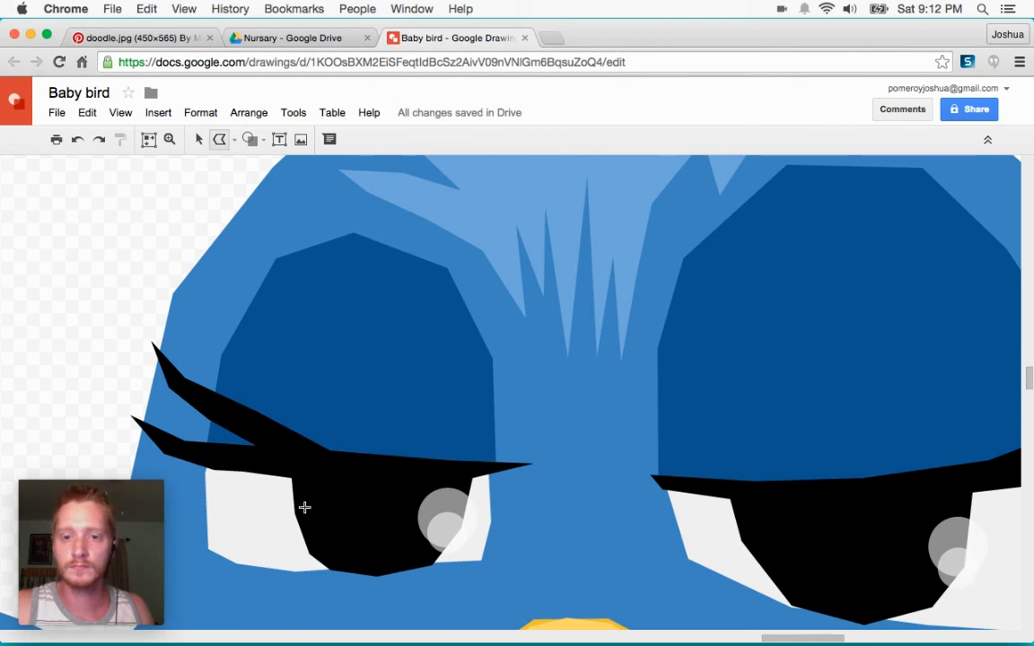
click(402, 549)
mouse_move(344, 525)
mouse_down()
mouse_move(332, 482)
mouse_move(296, 478)
mouse_move(309, 549)
mouse_move(338, 568)
mouse_move(379, 572)
mouse_move(416, 538)
mouse_up()
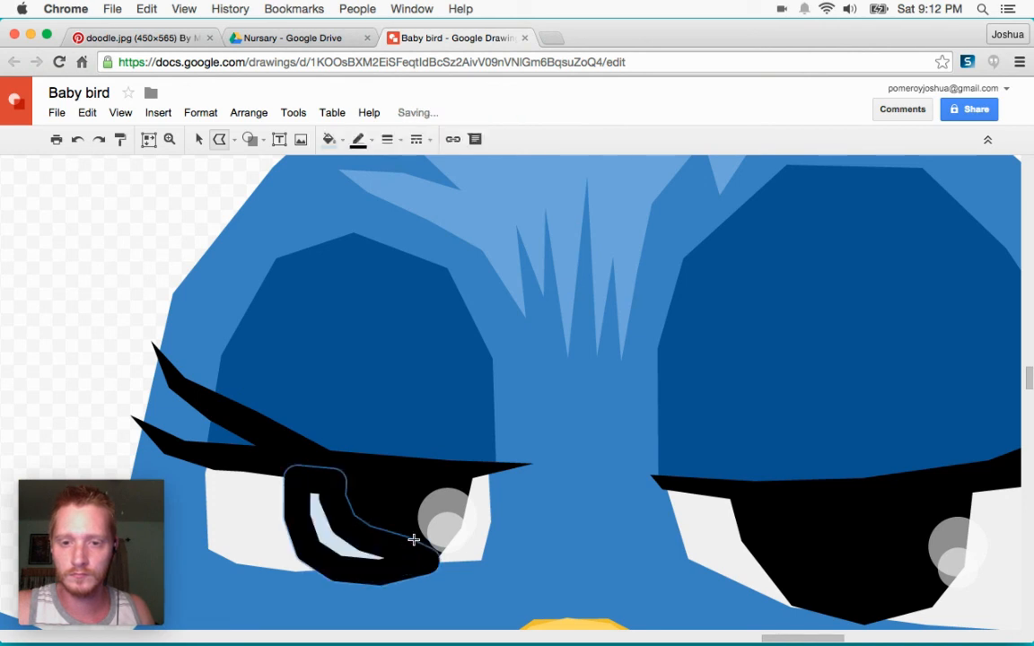
click(336, 140)
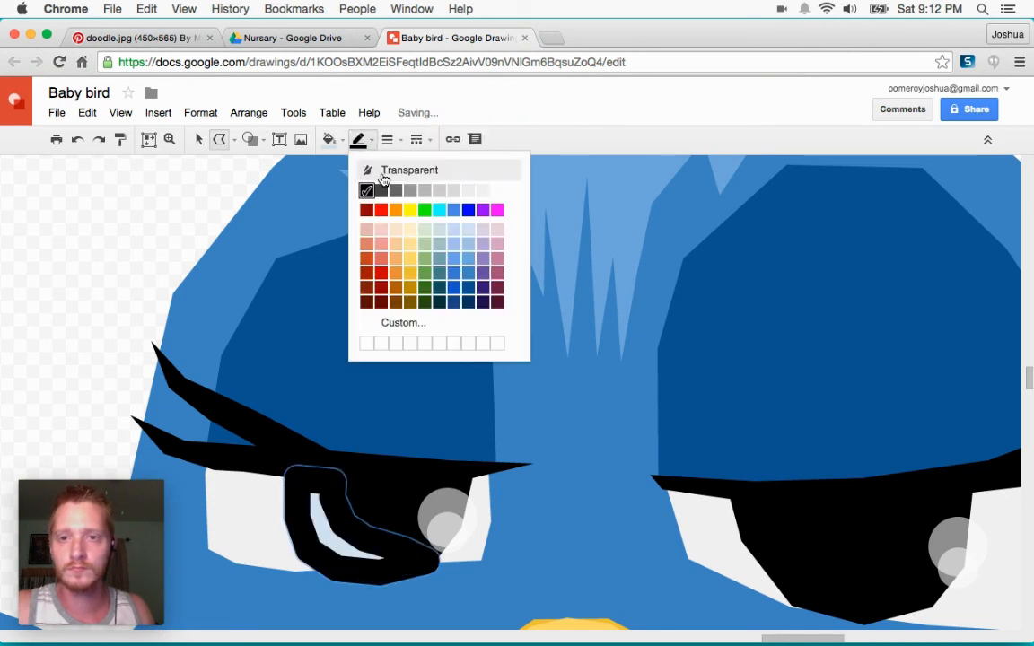
click(453, 287)
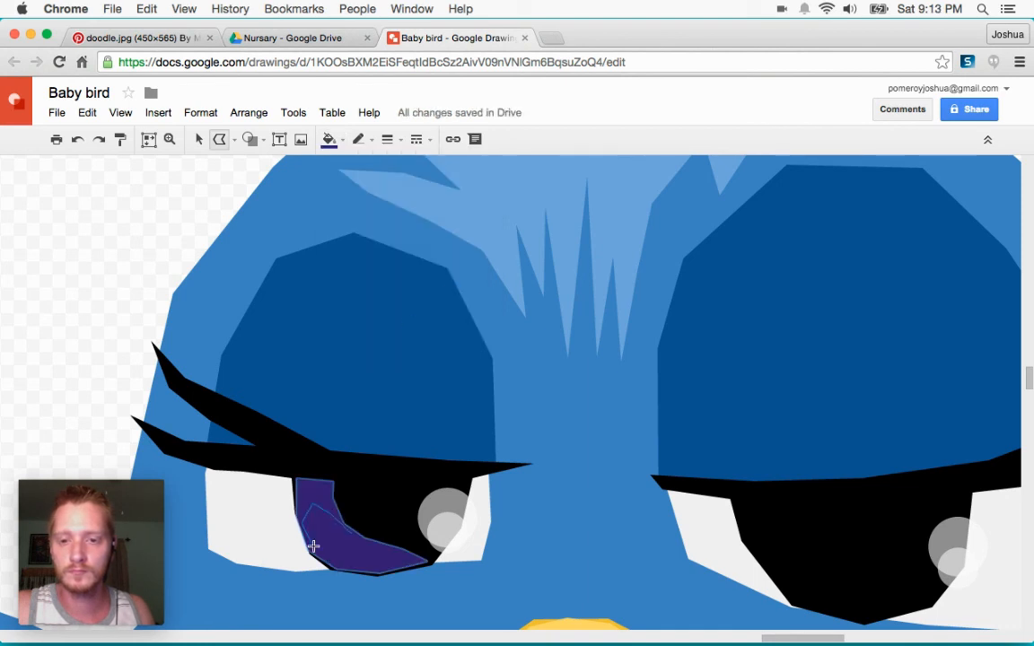
Step: Draw a small closed polyline highlight inside the left eye's dark purple iris shape and fill it with a lighter purple
click(341, 569)
click(360, 563)
click(364, 546)
click(350, 533)
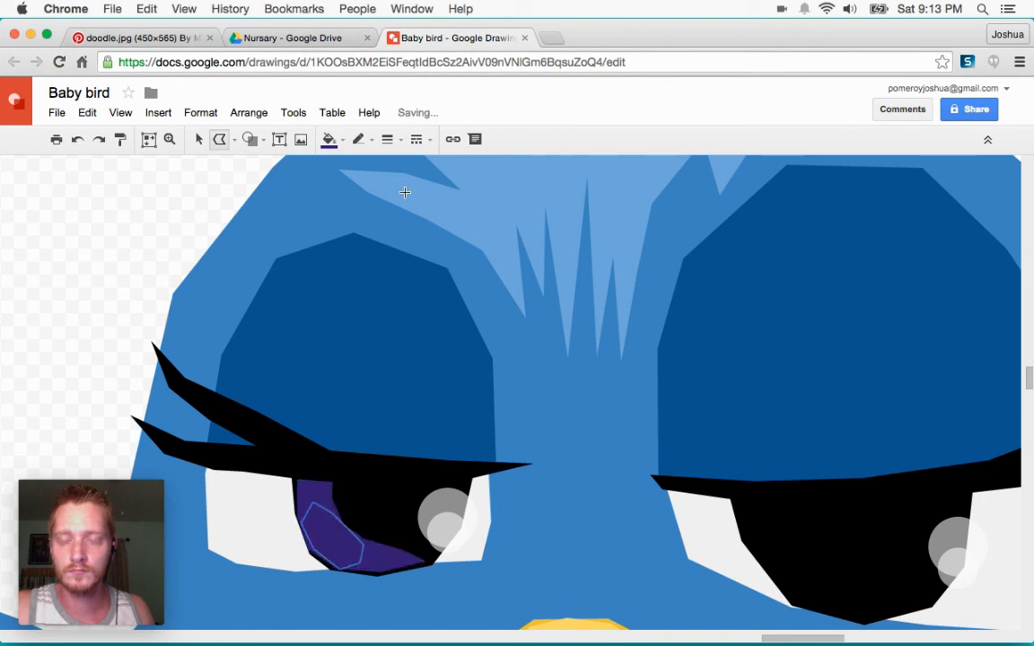
click(330, 141)
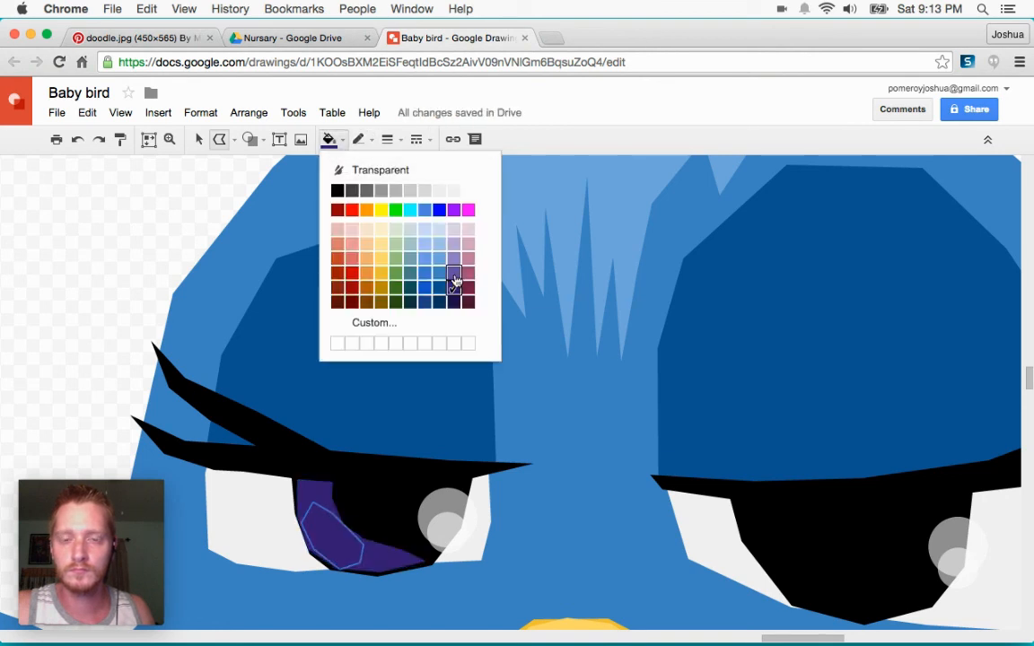
click(453, 274)
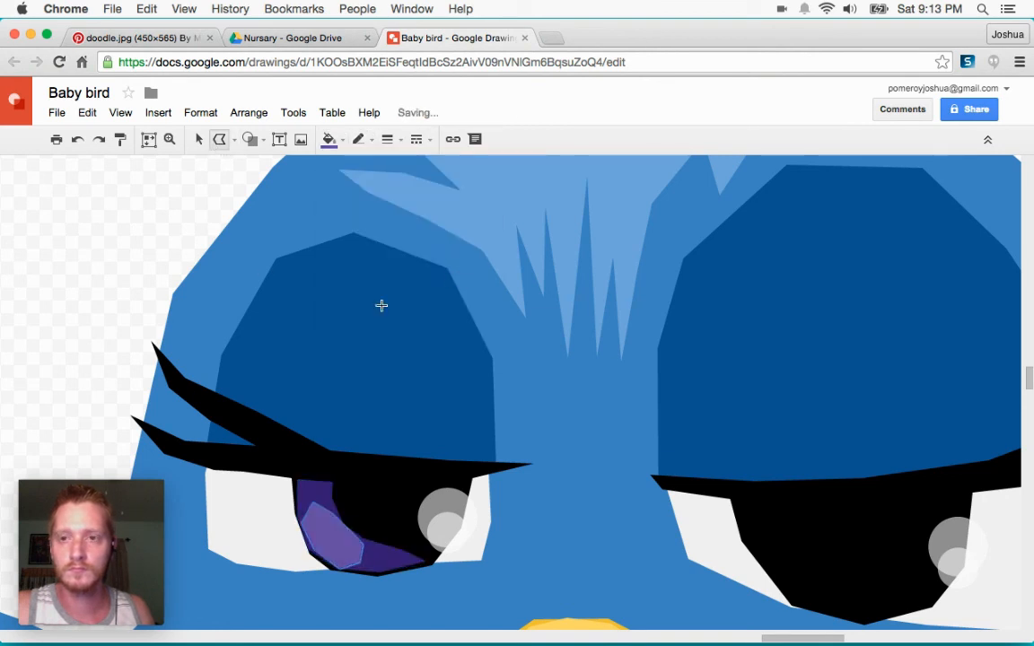
Step: Draw a matching closed iris shape along the right pupil's lower left edge in the left iris's dark purple, without an outline
scroll(607, 478, right, 3)
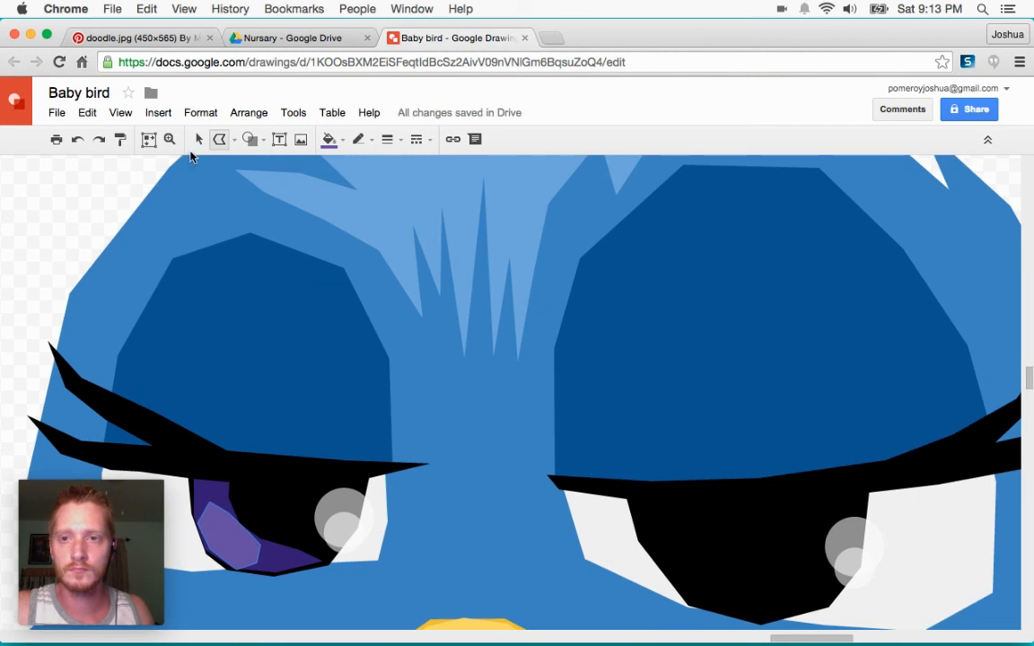
click(198, 139)
click(219, 139)
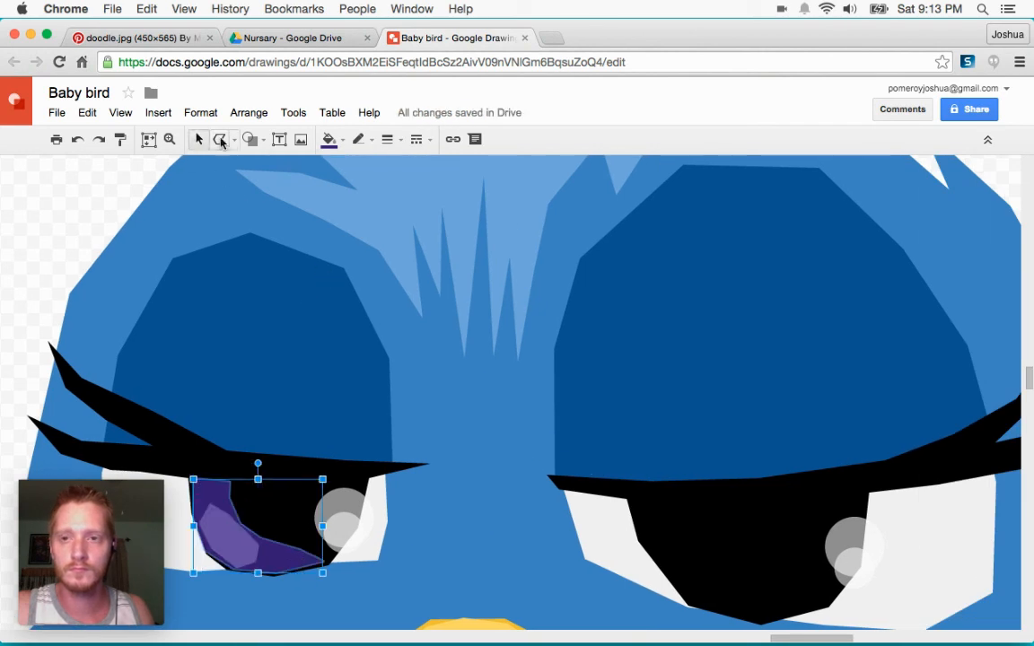
click(822, 590)
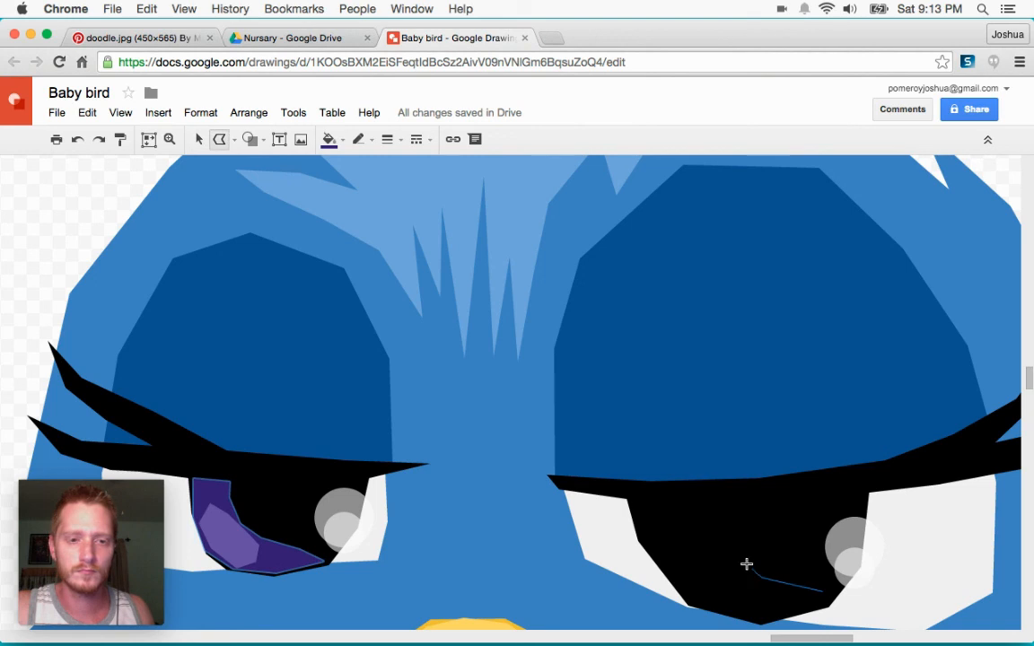
click(719, 519)
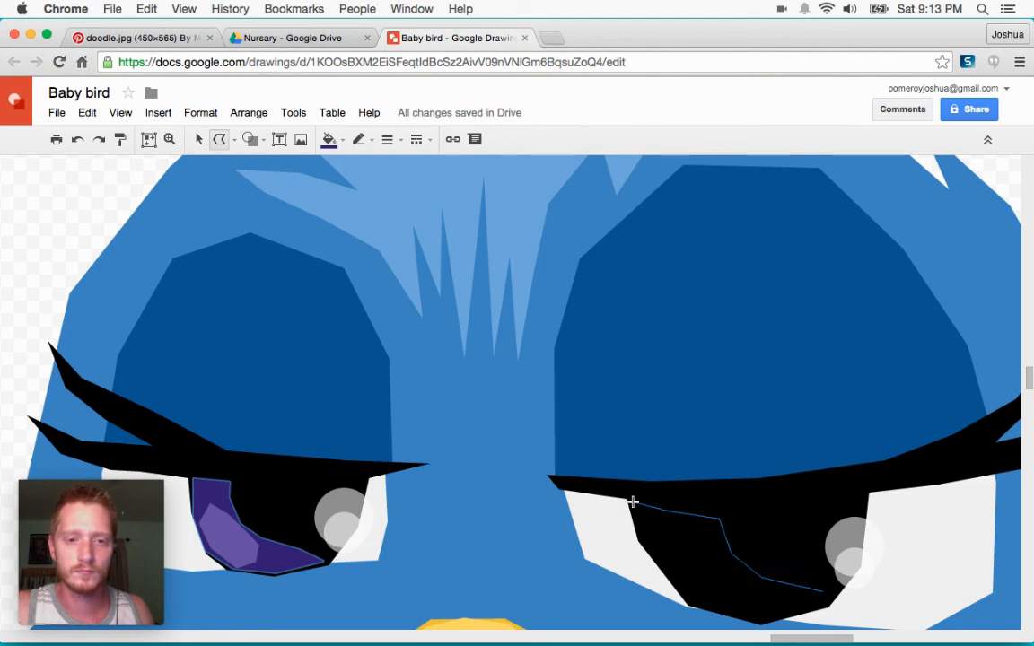
click(687, 603)
click(762, 622)
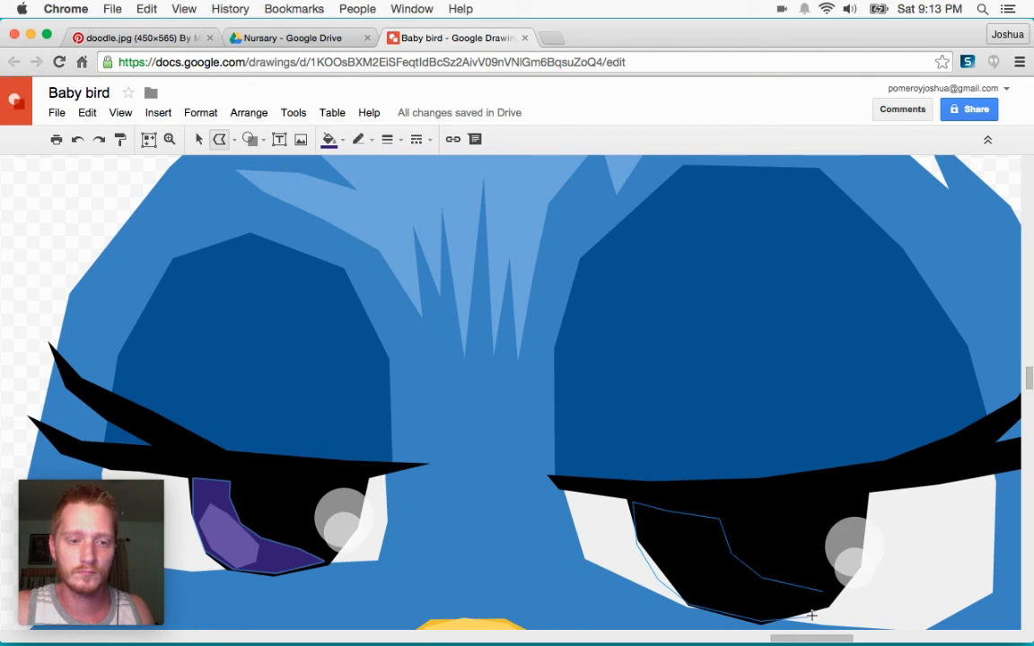
double_click(831, 599)
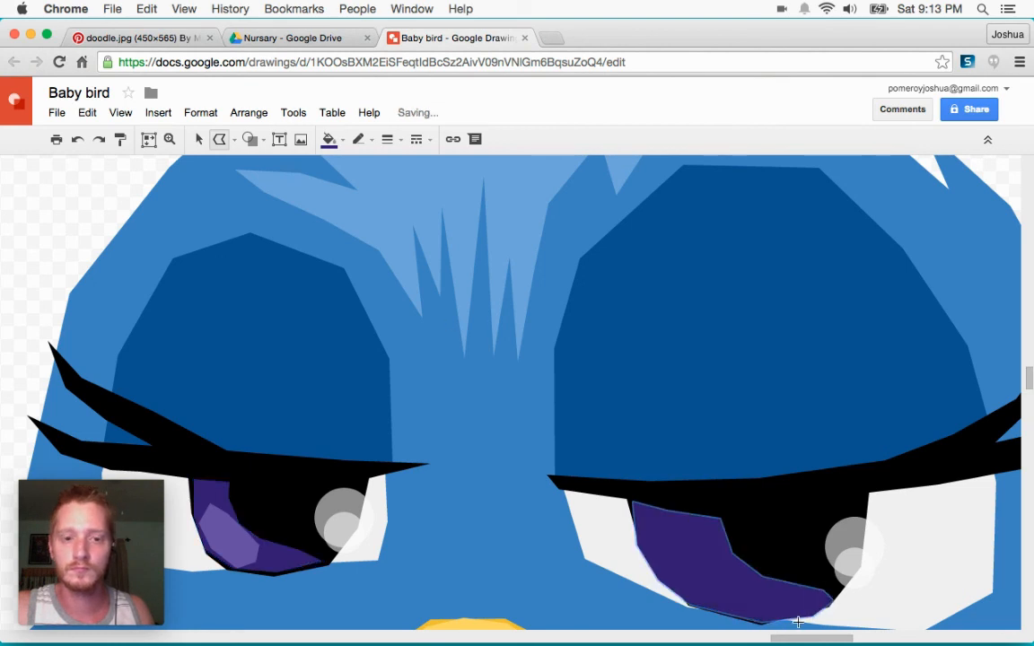
Step: Draw a small closed polyline highlight inside the right eye's iris shape and fill it with the lighter purple
click(674, 564)
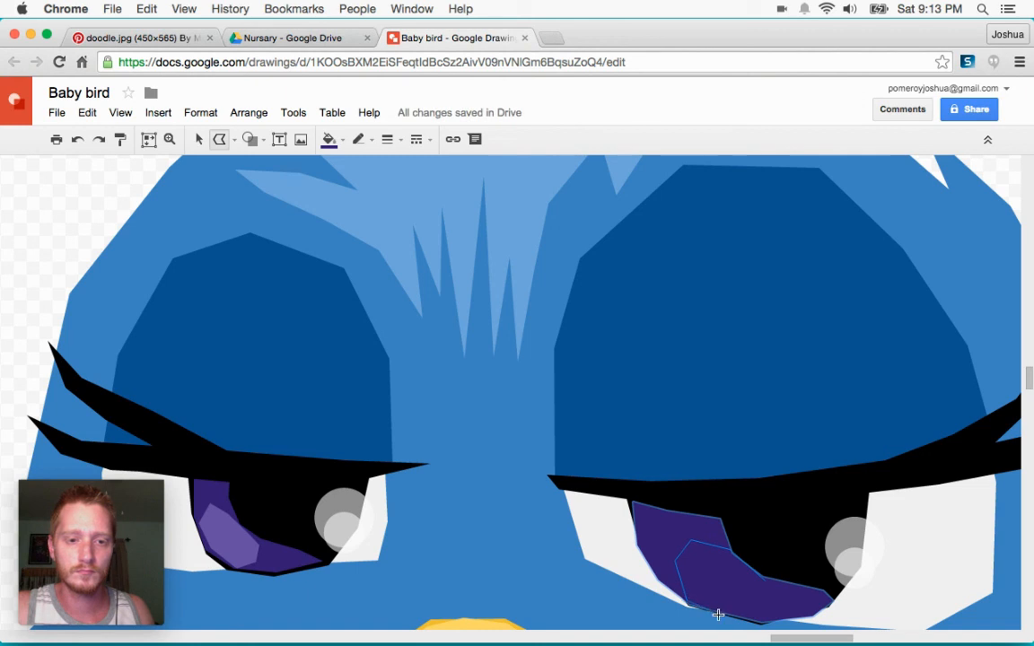
double_click(769, 590)
click(330, 139)
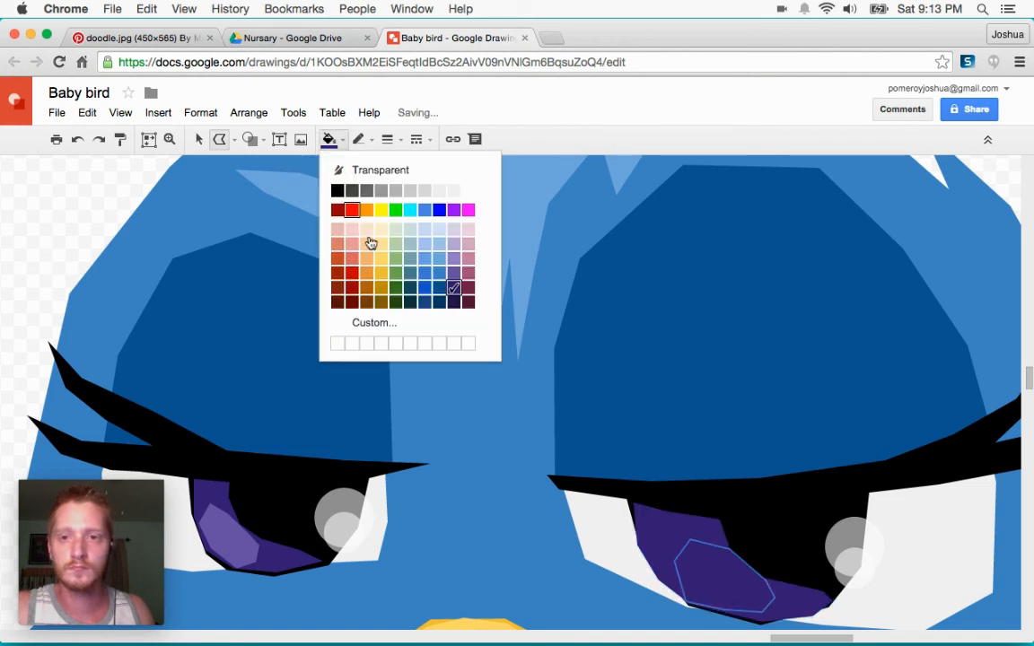
click(453, 272)
Step: Examine the full bird with its purple irises against the sketch
key(super+alt+minus)
key(super+alt+minus)
key(super+alt+minus)
key(super+alt+minus)
key(super+alt+minus)
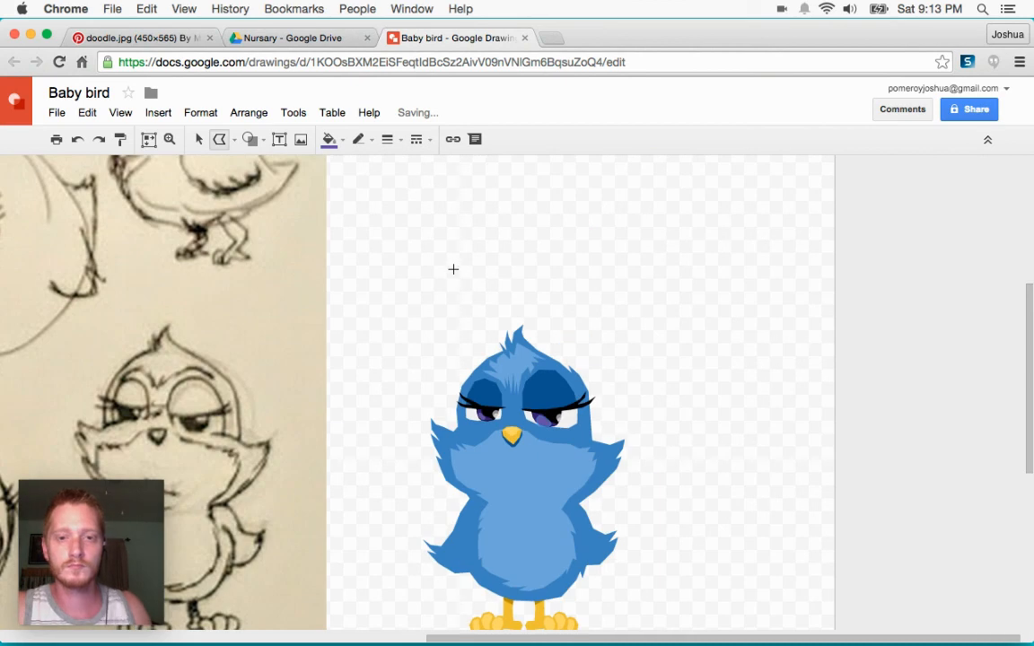
click(198, 140)
click(620, 240)
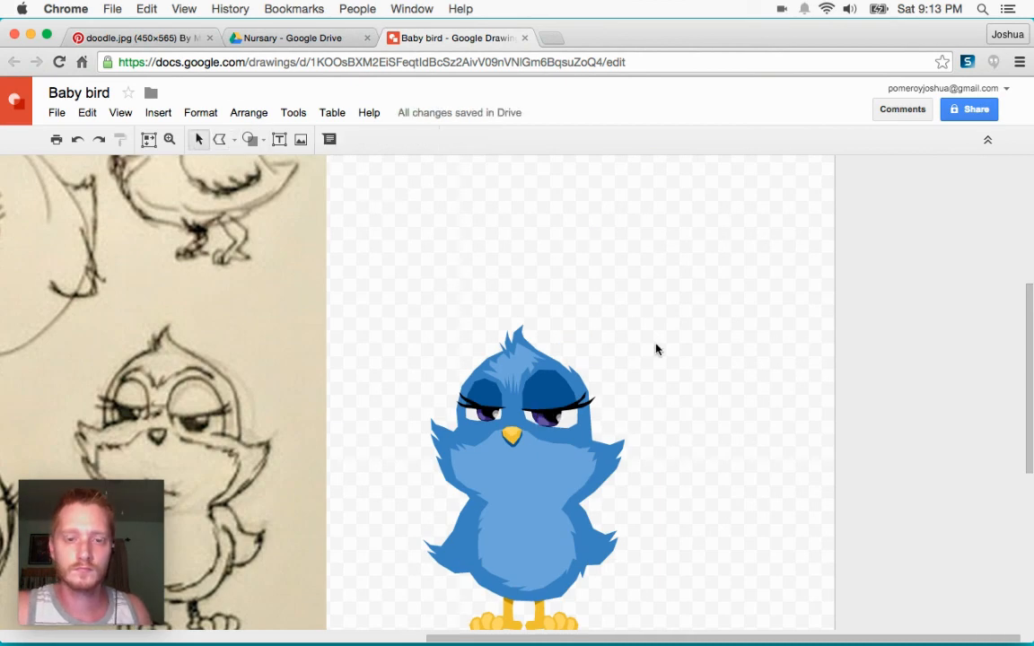
scroll(665, 346, up, 3)
scroll(692, 351, down, 5)
Step: Group all of the bird's shapes and move the bird slightly up and to the right on the canvas
drag(741, 235, 396, 596)
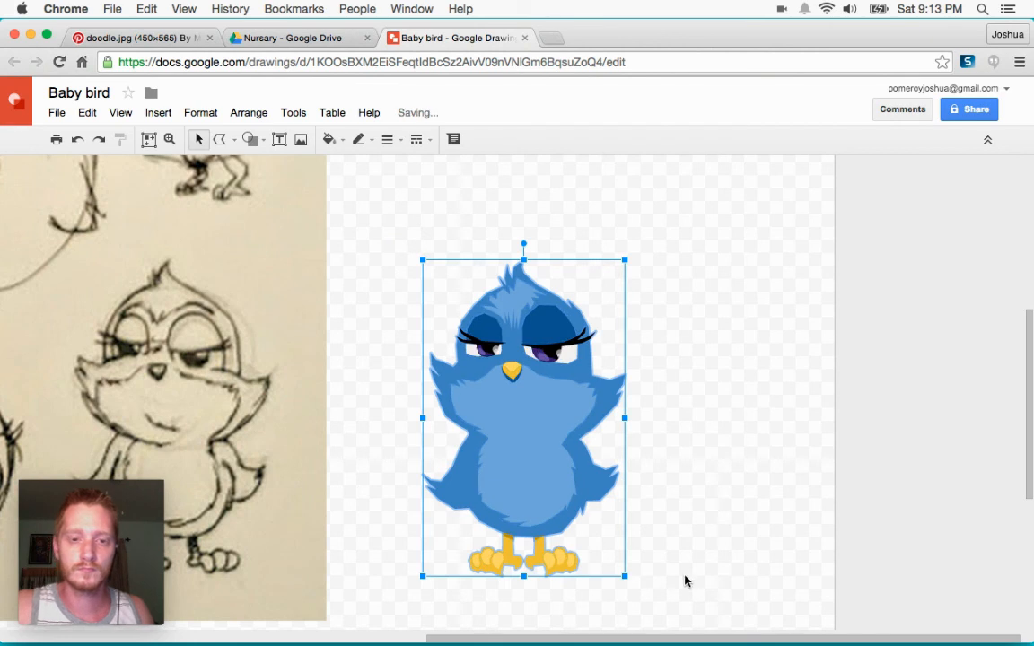
key(super+f)
click(981, 175)
click(633, 334)
drag(578, 419, 628, 398)
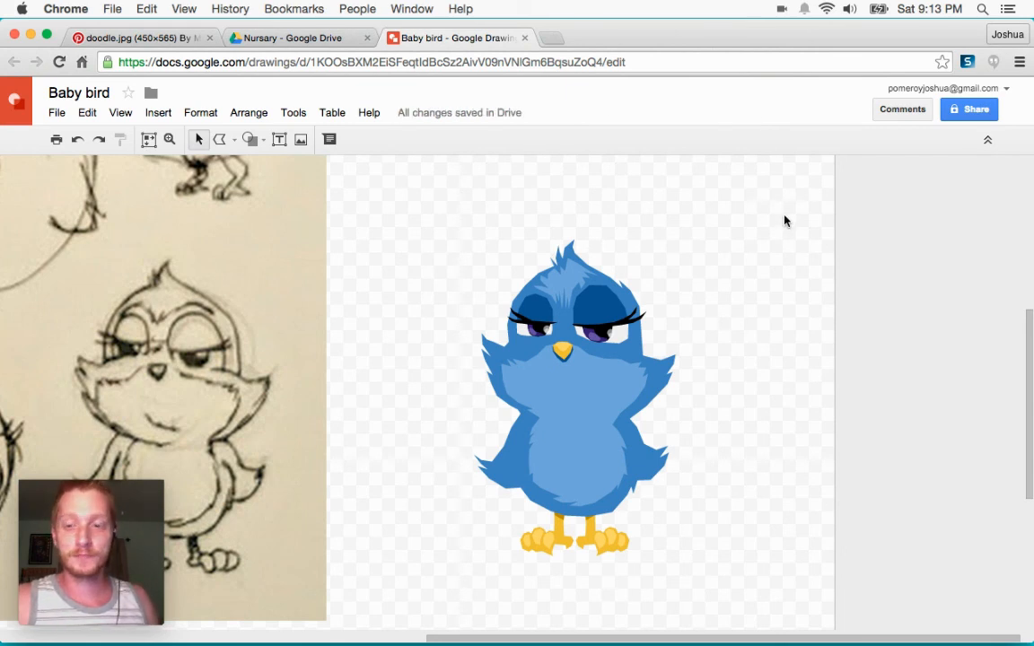
Step: Draw a wide, flat ellipse above the bird with a transparent outline and black fill
scroll(785, 220, left, 4)
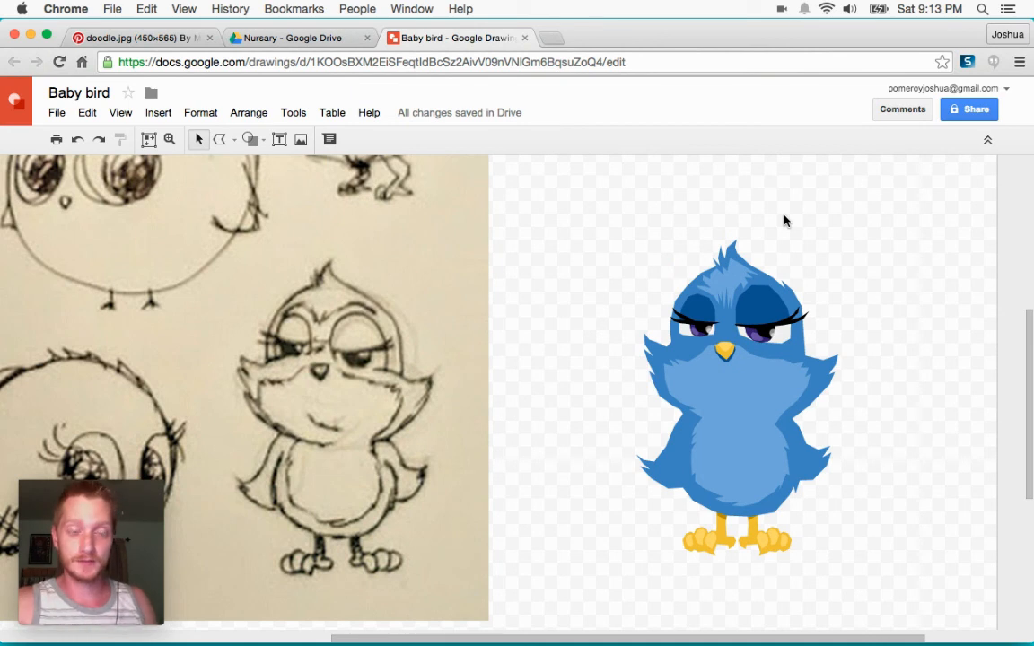
click(254, 141)
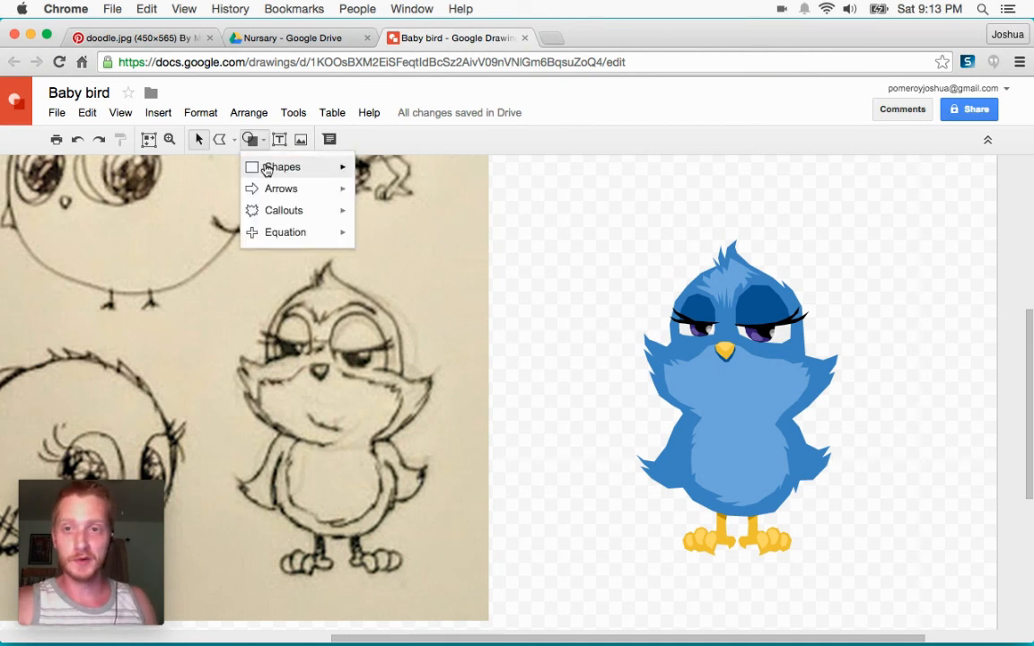
mouse_move(357, 164)
click(369, 208)
drag(539, 180, 725, 197)
click(371, 143)
click(375, 170)
click(329, 141)
click(337, 189)
Step: Make the ellipse's fill a semi-transparent black with the custom color #00000035
click(344, 142)
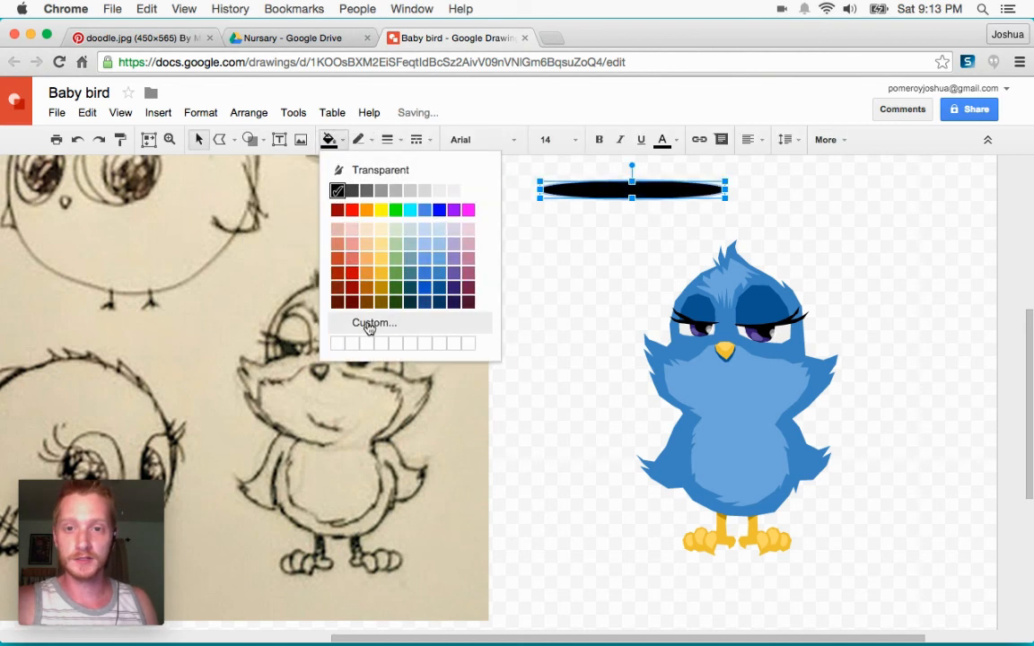
click(364, 328)
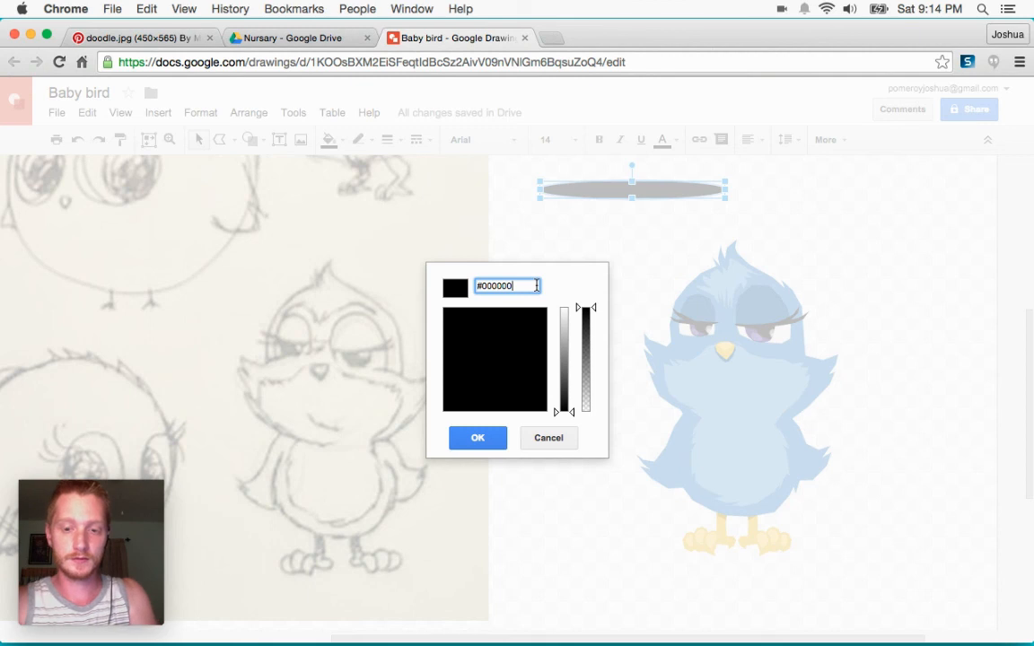
text(35)
click(477, 439)
click(662, 212)
Step: Move the translucent ellipse under the bird's feet as a ground shadow and widen both ends to match the bird's full width
drag(660, 191, 757, 550)
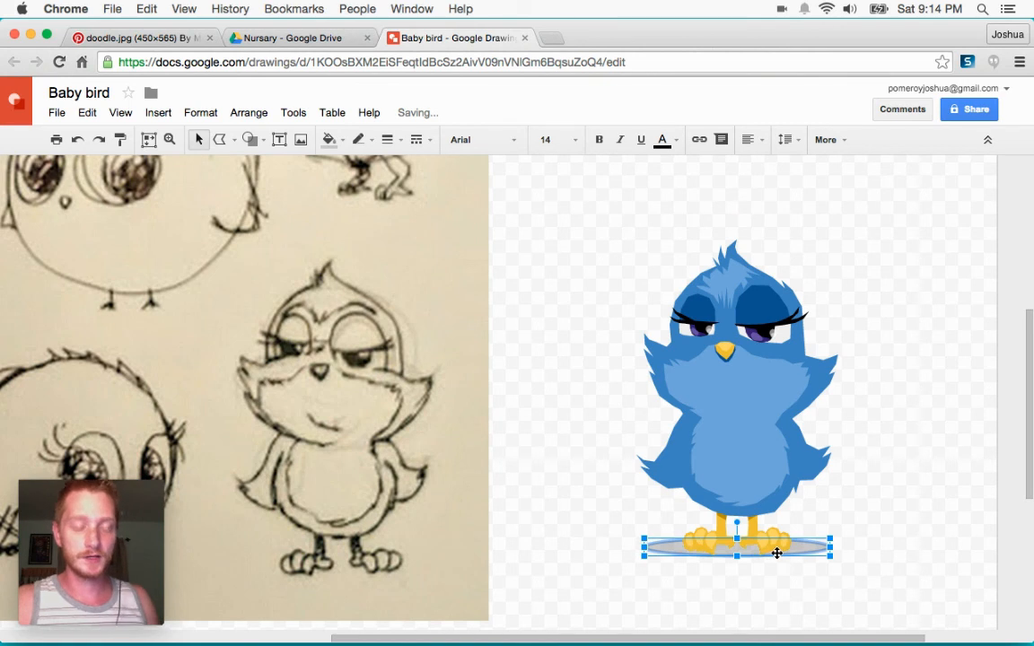
click(817, 594)
click(815, 550)
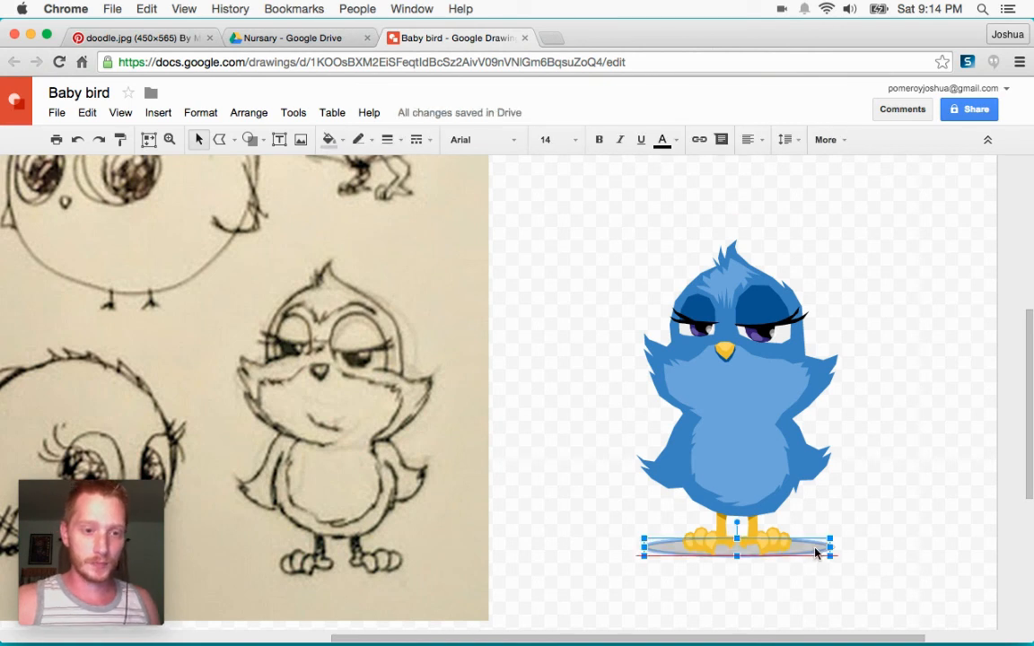
drag(814, 553, 839, 549)
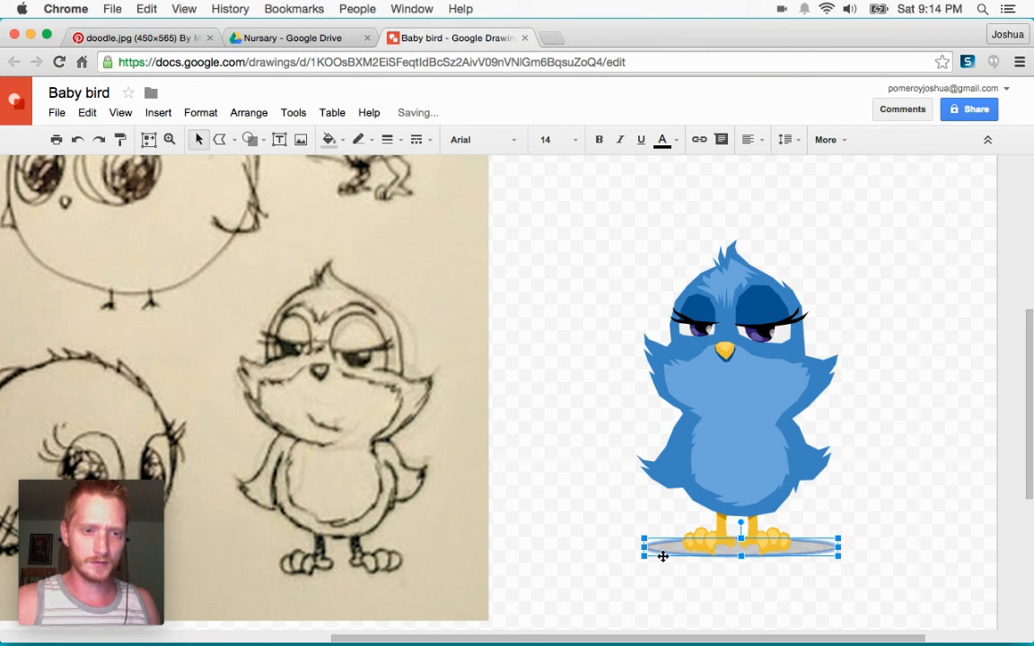
drag(643, 548, 637, 548)
click(728, 603)
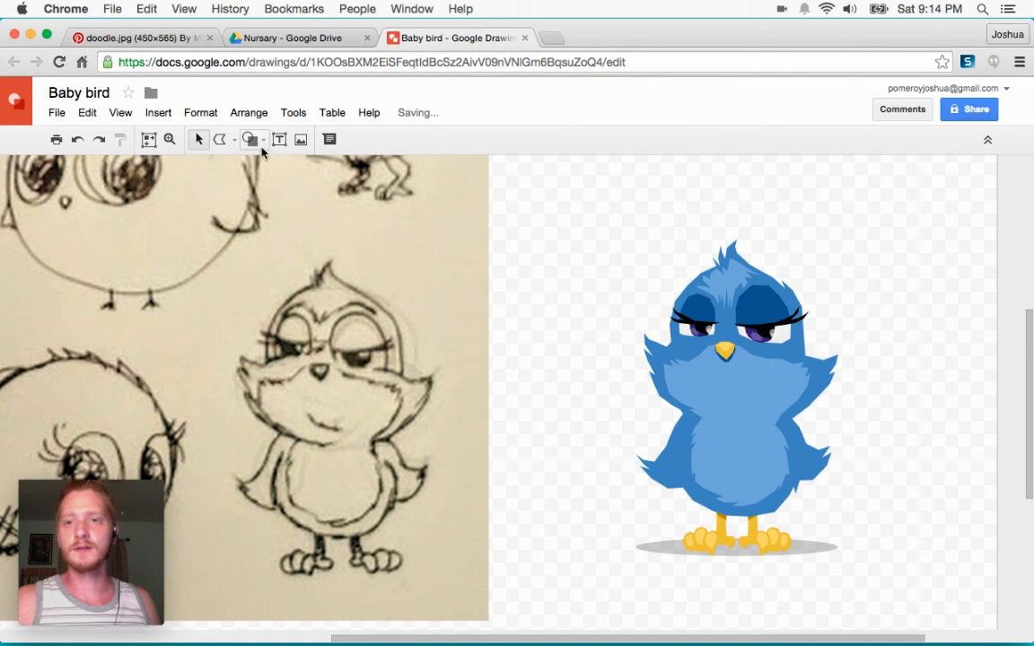
Step: Inspect the hex code of the shadow ellipse's custom fill color
click(648, 546)
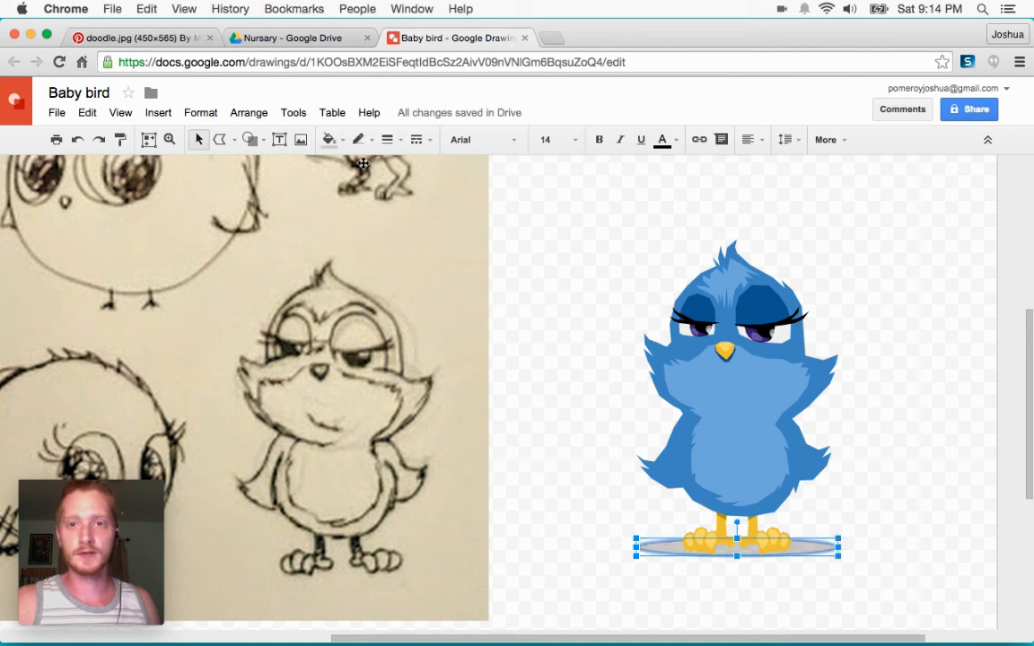
click(329, 139)
click(375, 323)
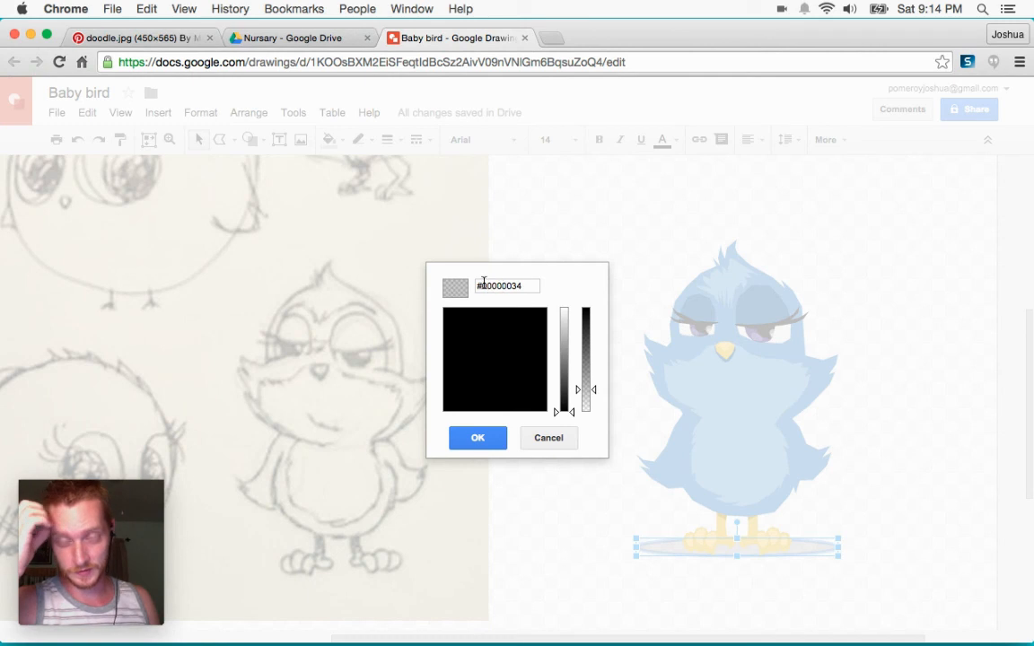
click(526, 286)
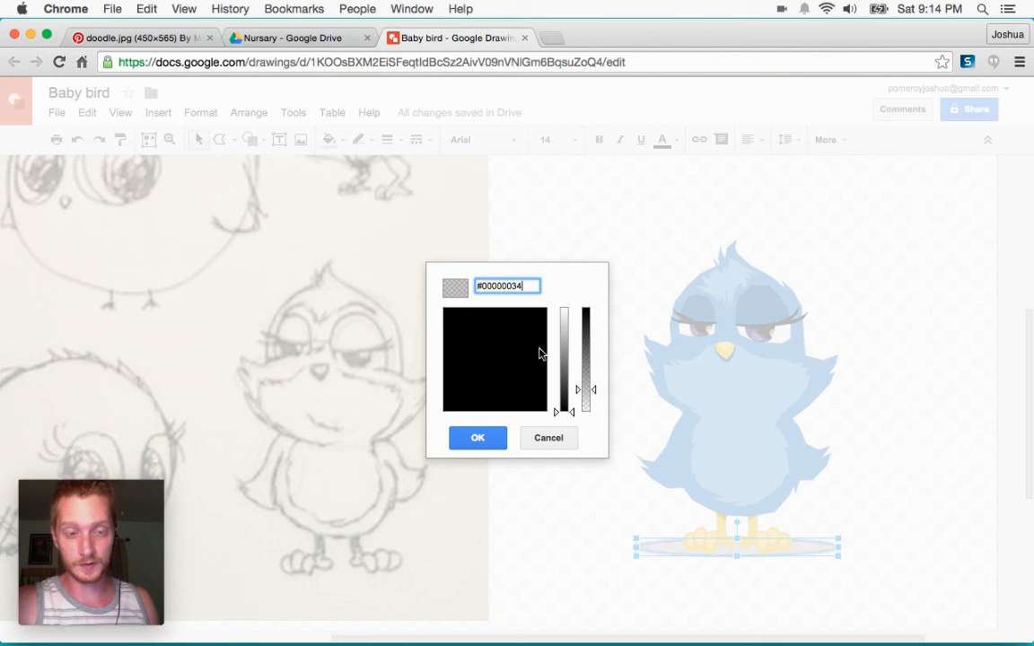
click(546, 437)
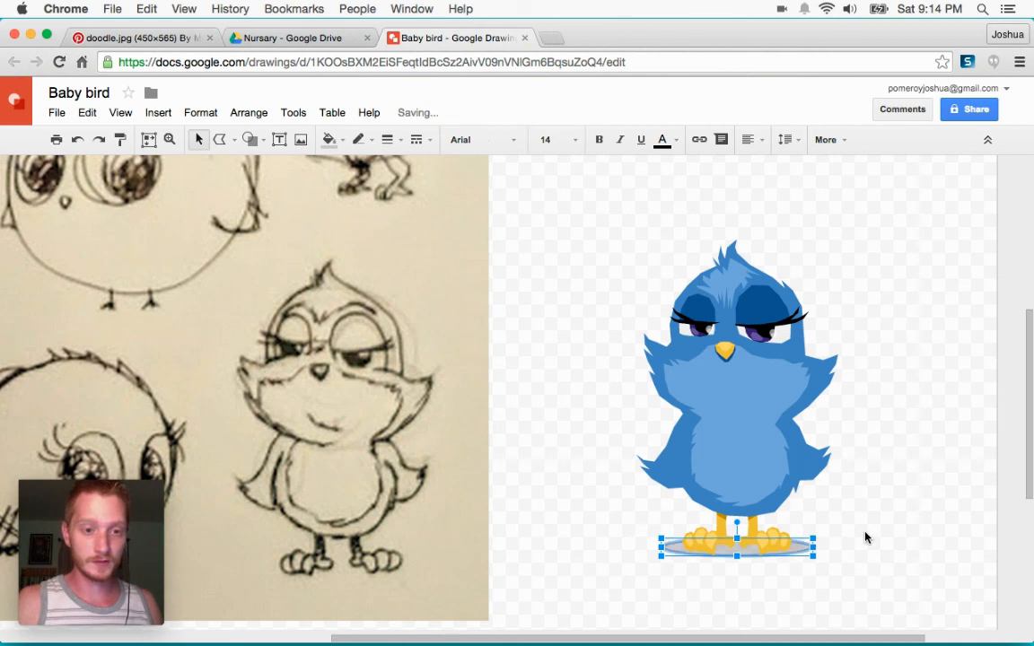
Step: Select the bird together with its shadow and look over the whole drawing beside the sketches
click(862, 543)
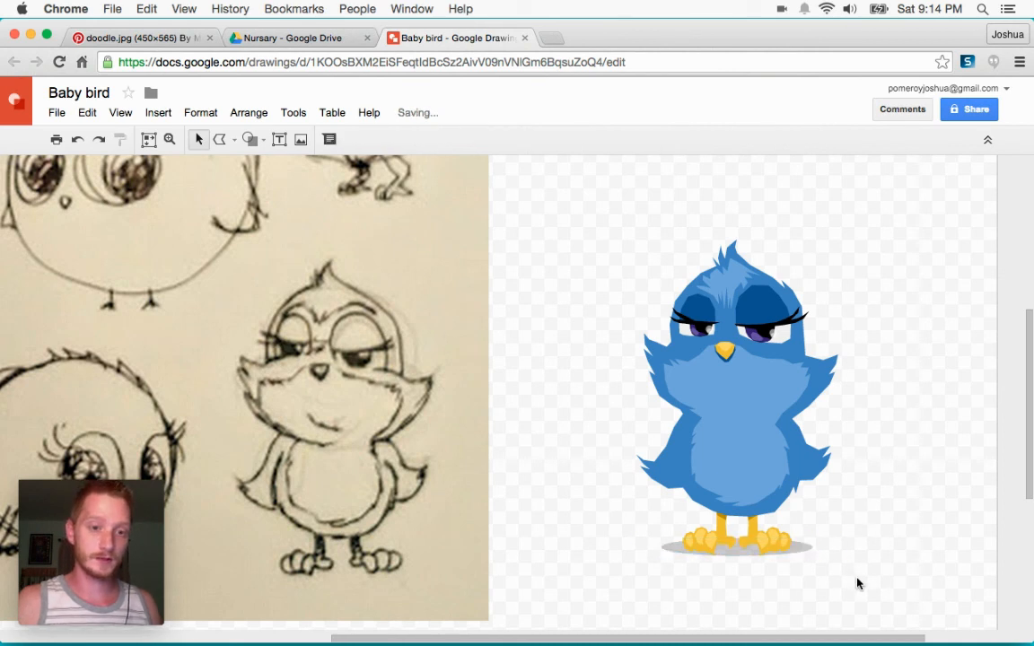
drag(870, 585, 585, 219)
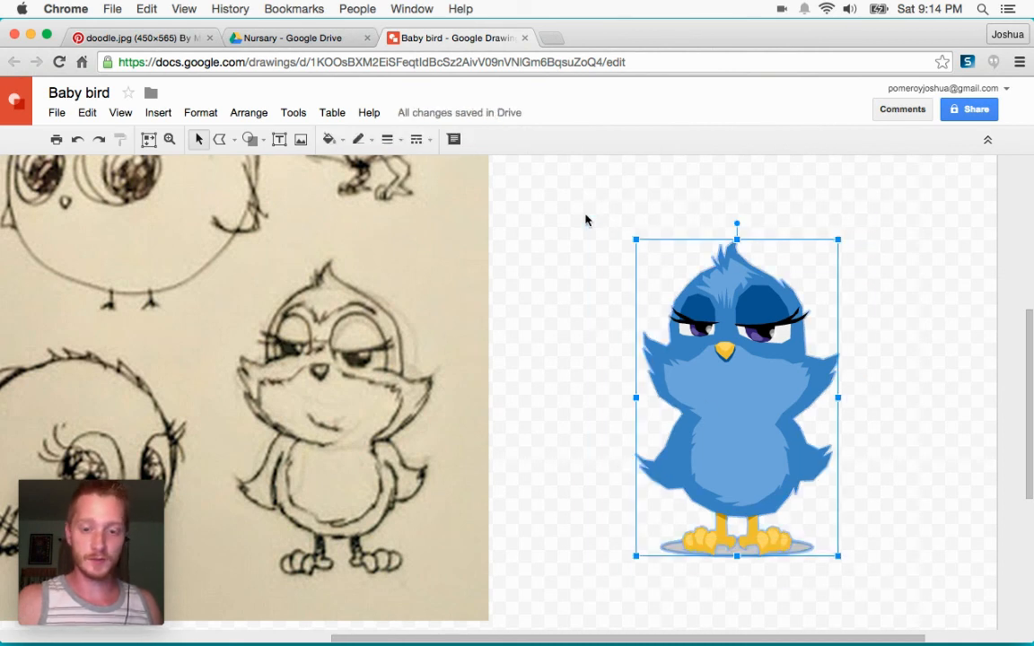
click(593, 233)
key(super+alt+minus)
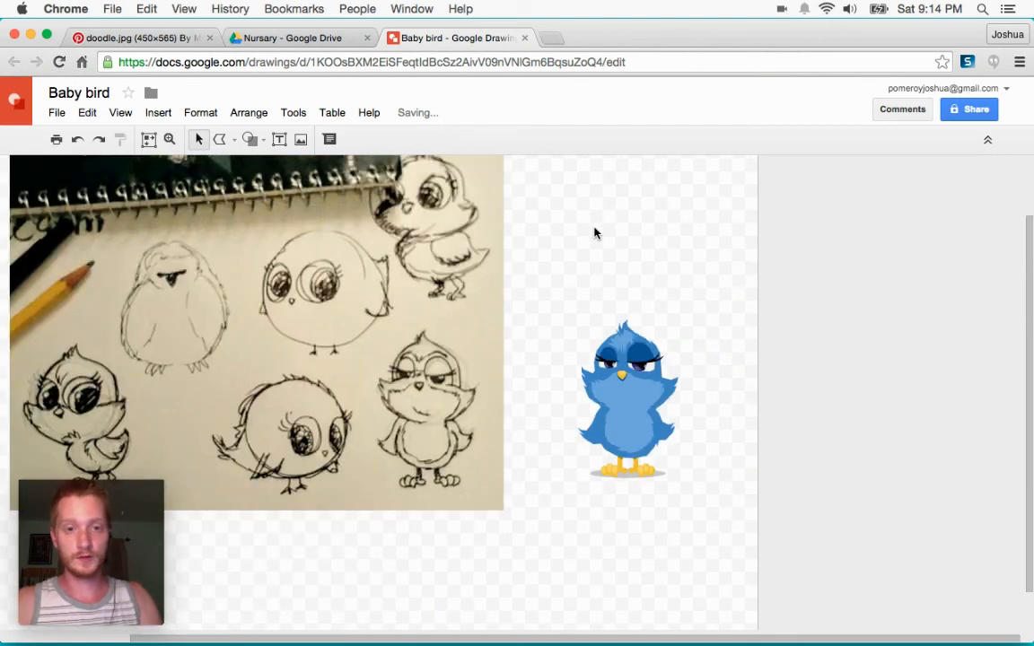
Step: Move the sketch photo off the canvas so only the bird remains on the page
key(super+alt+minus)
drag(444, 379, 161, 370)
click(723, 296)
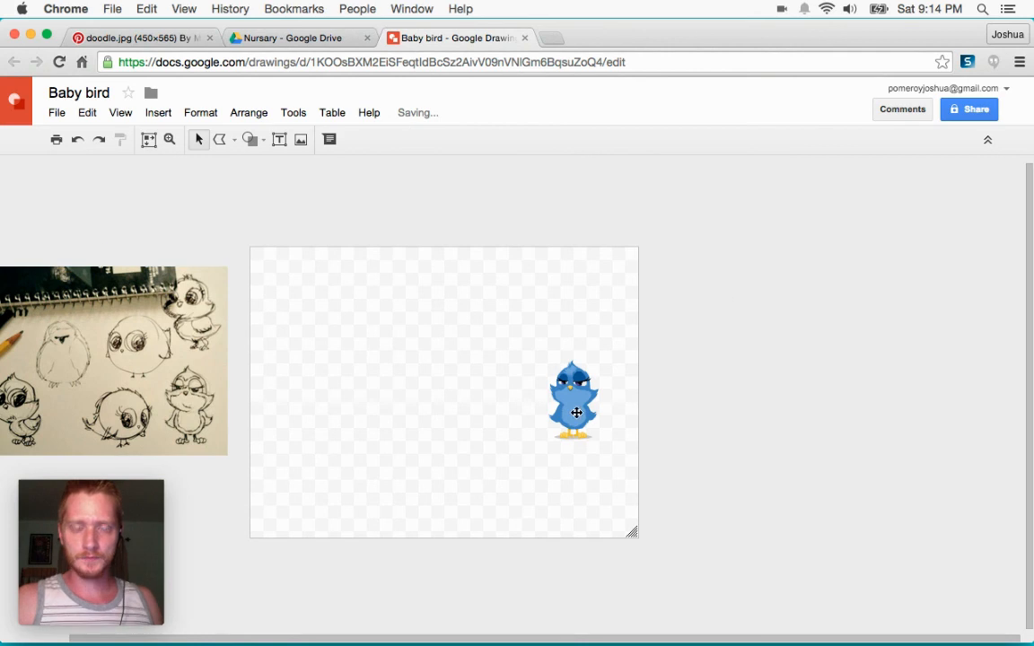
click(250, 139)
mouse_move(350, 167)
click(368, 266)
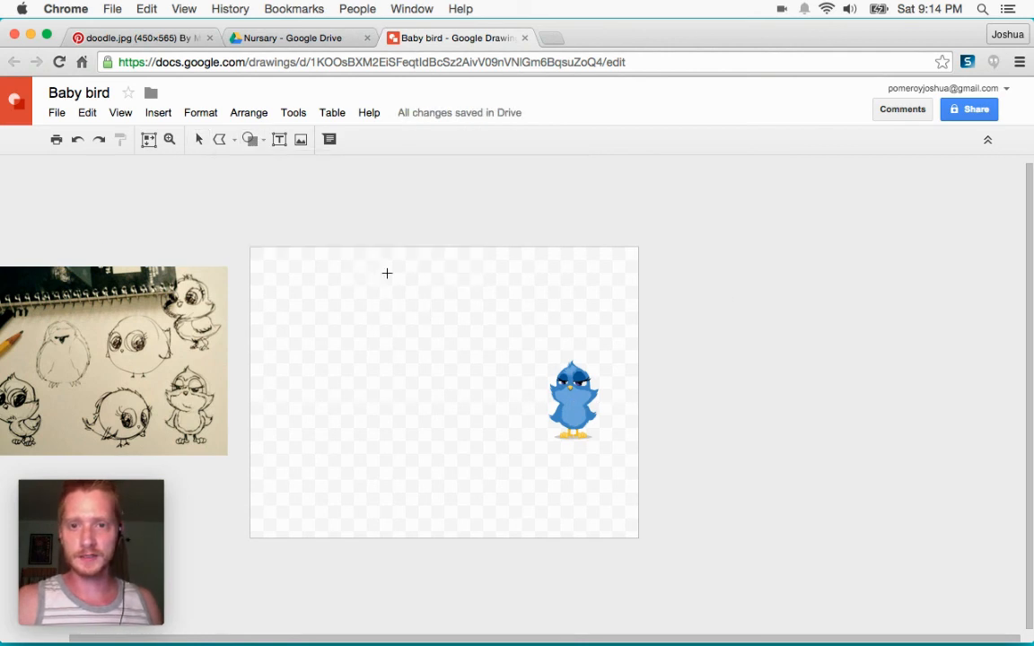
drag(425, 302, 467, 378)
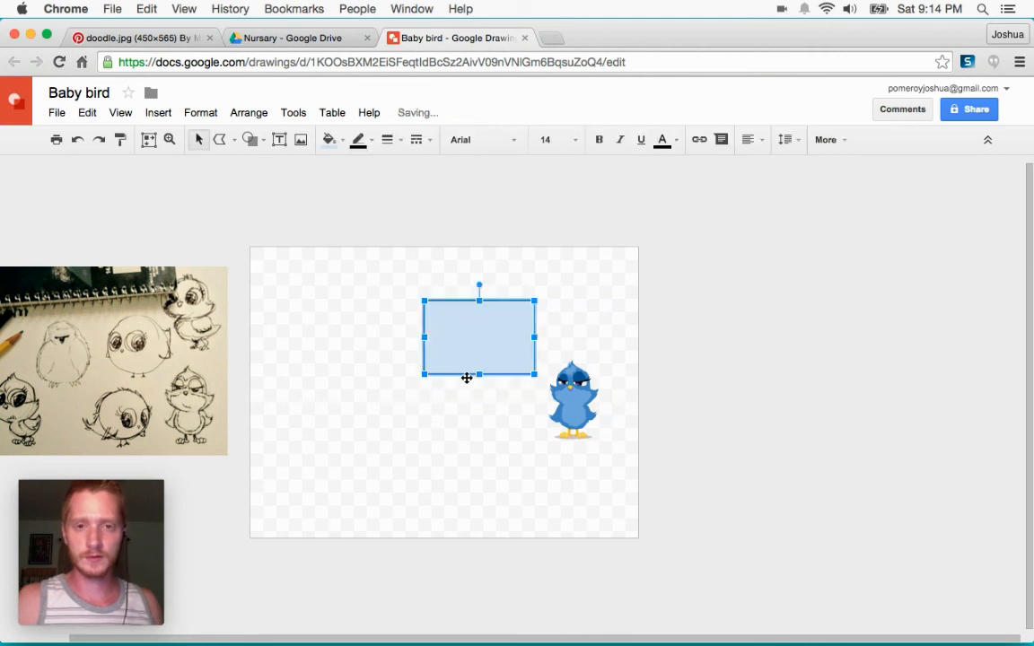
key(Delete)
Step: Draw a square in the upper middle of the canvas with the rectangle shape
click(249, 146)
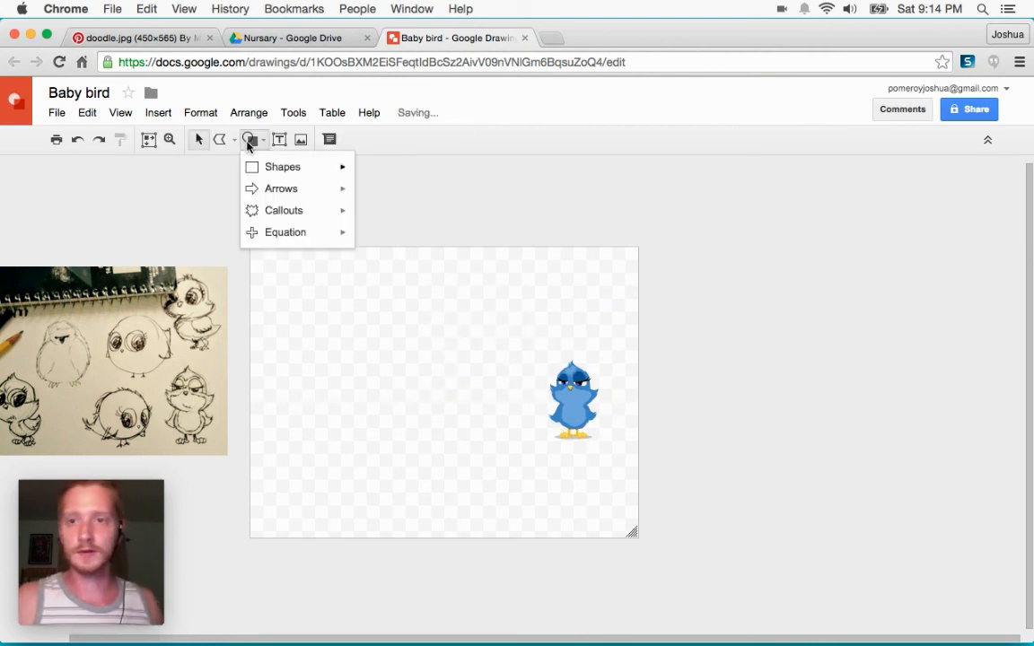
mouse_move(269, 168)
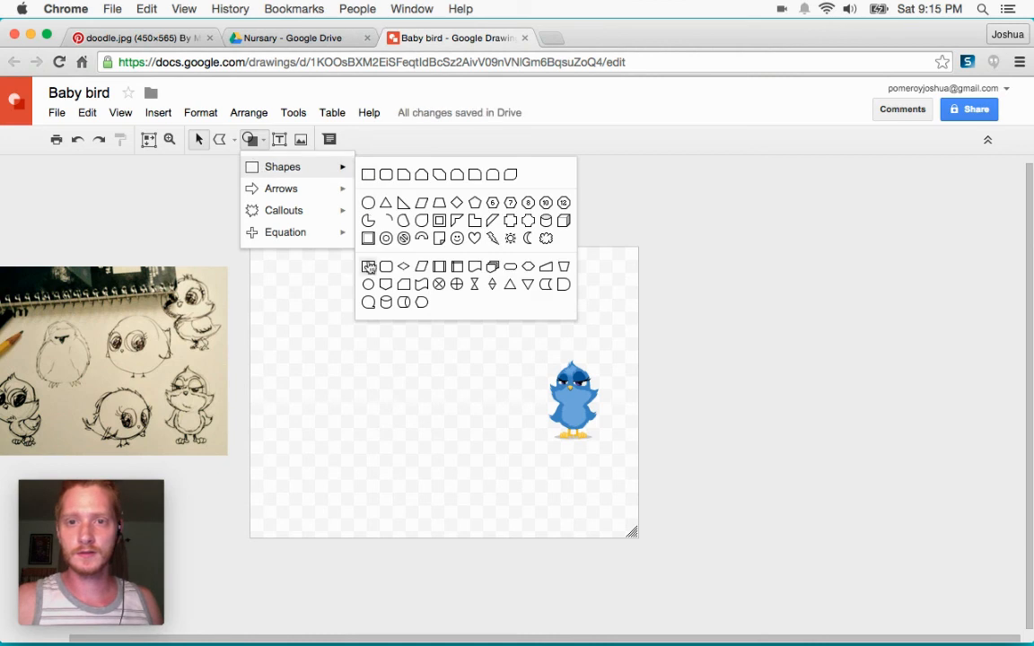
click(371, 175)
drag(382, 281, 479, 377)
Step: Make the square's outline transparent
click(360, 141)
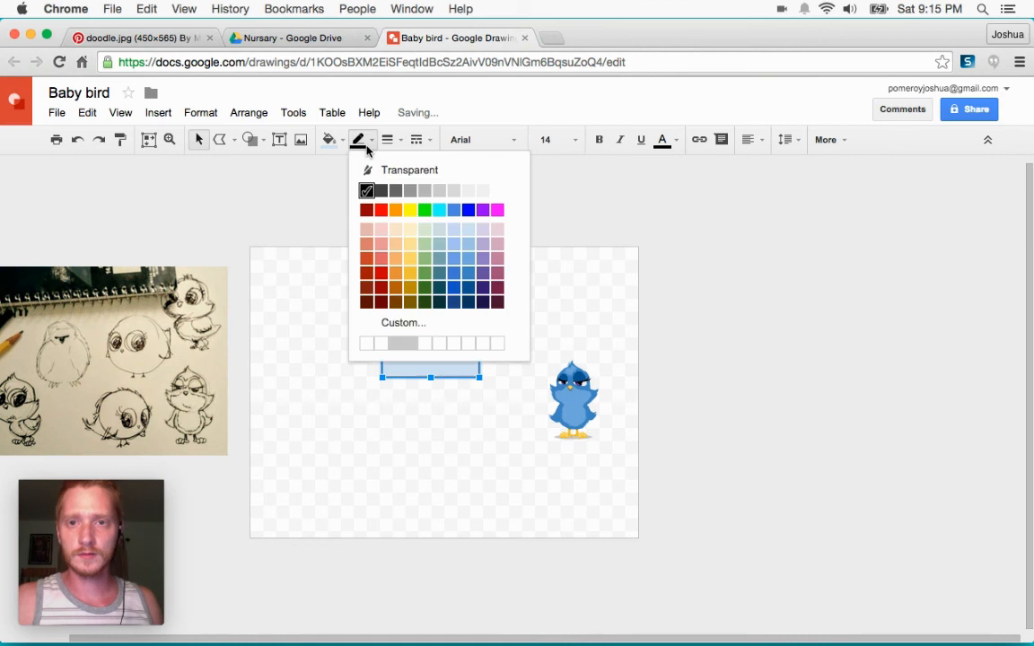
click(297, 267)
click(445, 329)
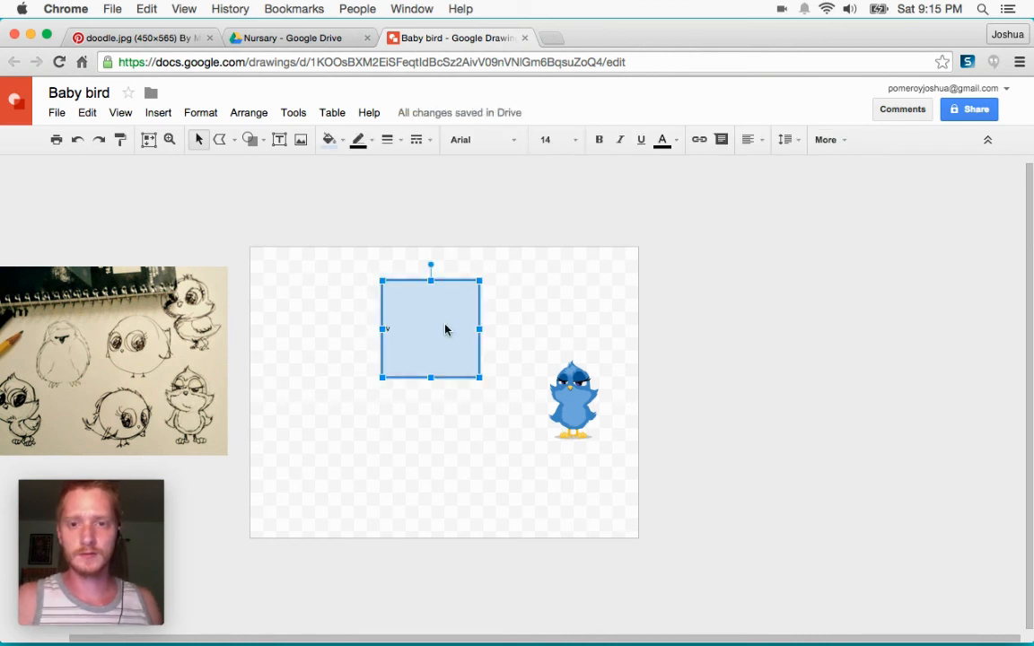
double_click(445, 329)
click(360, 143)
click(363, 168)
Step: Try a medium green and a grayish teal fill on the square
click(328, 143)
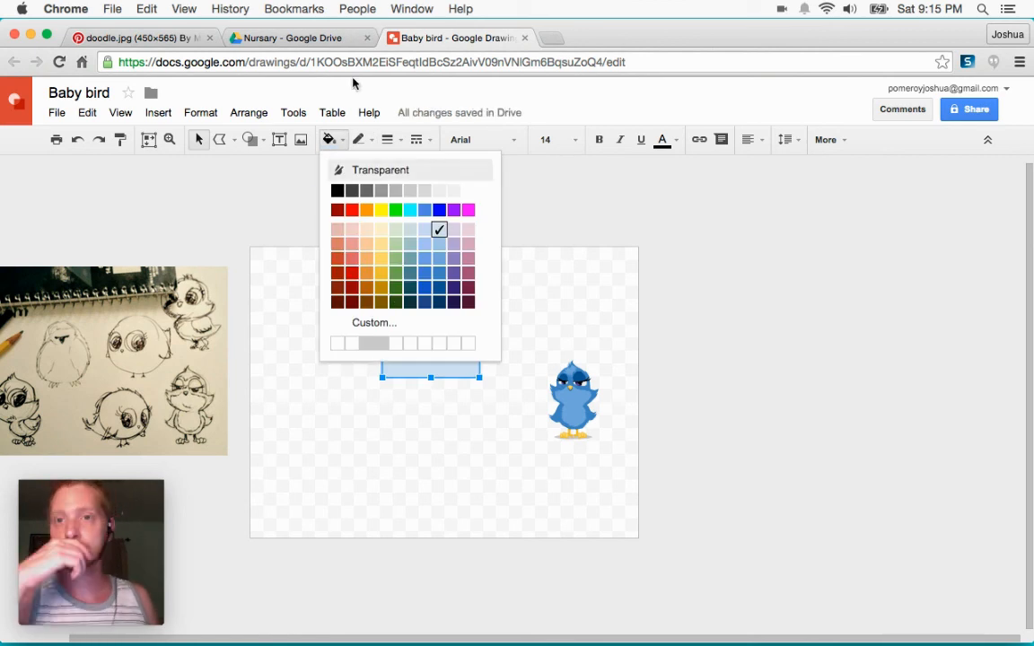
click(398, 261)
click(427, 217)
click(443, 315)
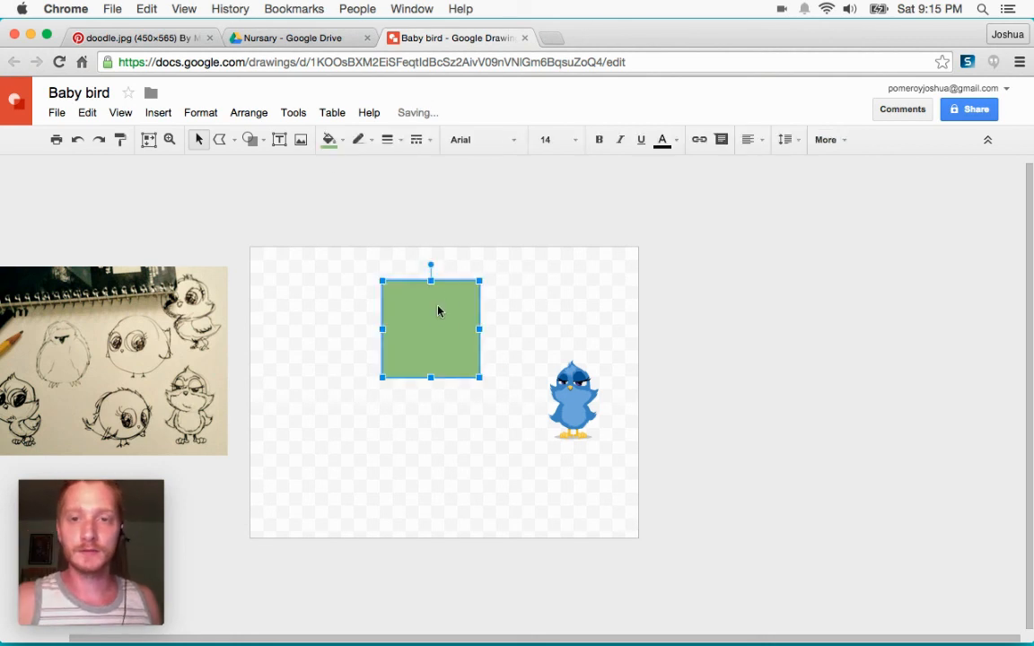
click(330, 139)
click(414, 258)
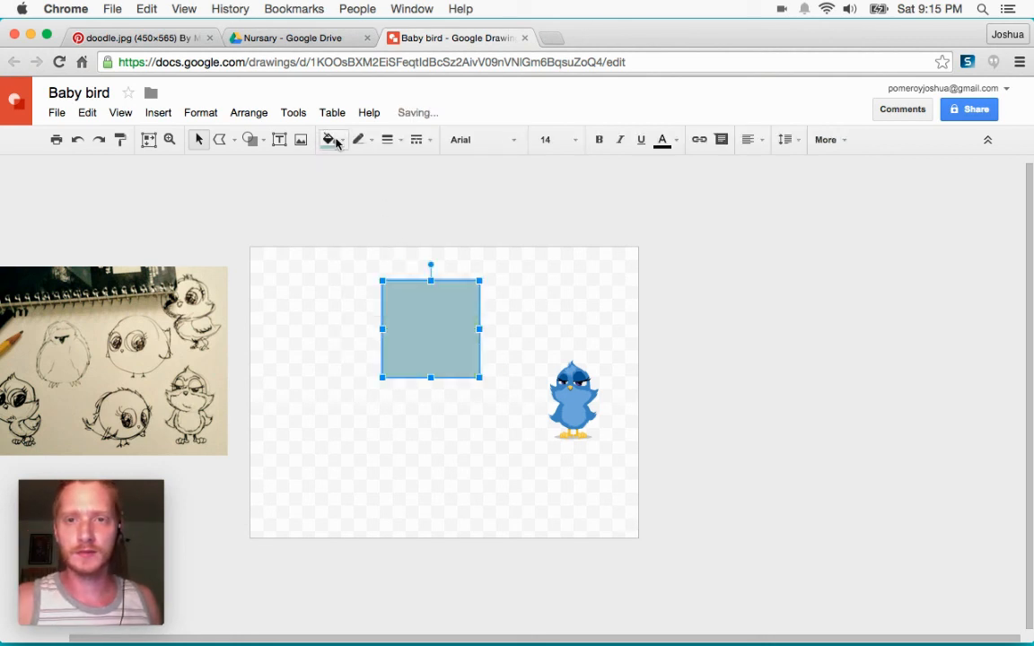
Step: Fill the square with light green and place it behind the bird as a background
click(329, 139)
click(398, 262)
click(431, 184)
drag(446, 338, 589, 408)
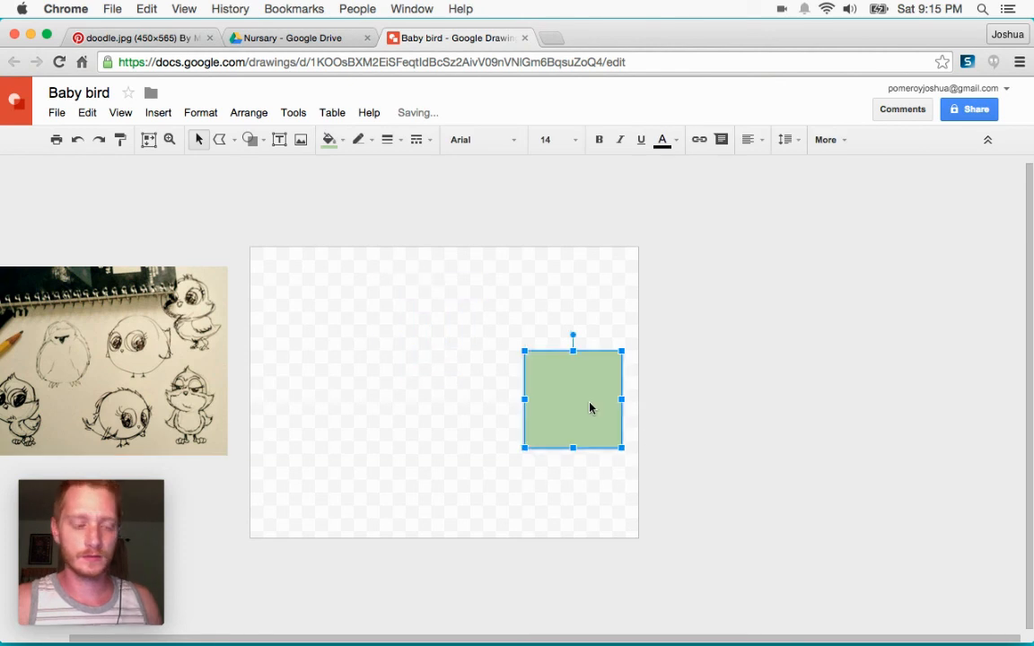
key(super+Down)
click(678, 404)
Step: Select the bird with its green background, move them toward the canvas's middle and enlarge them to the full canvas height
drag(674, 324, 454, 473)
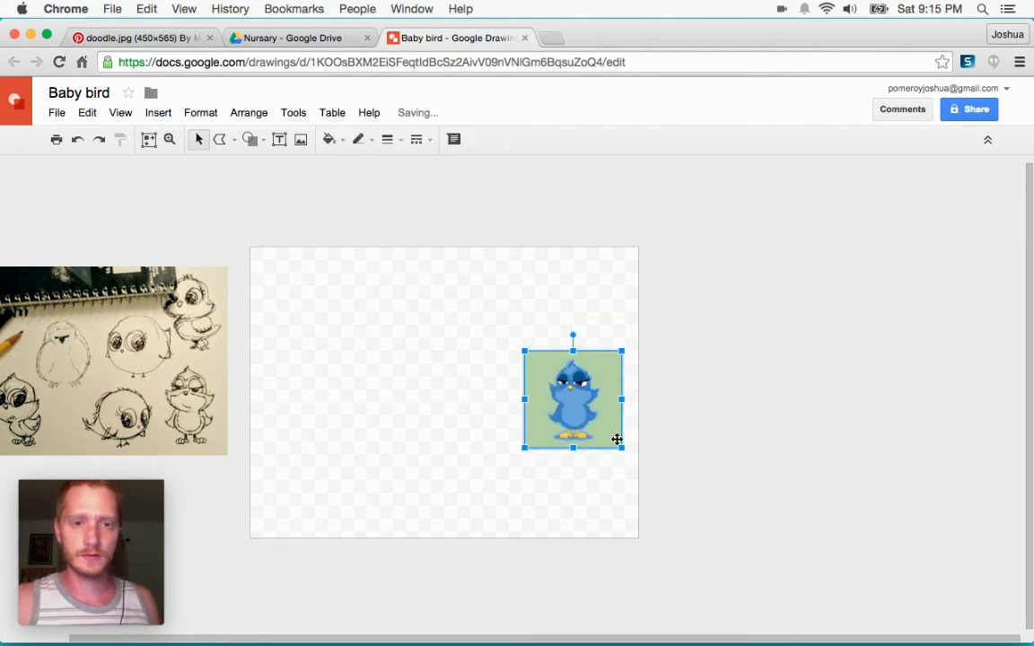
drag(609, 432, 477, 424)
drag(492, 343, 583, 248)
click(711, 375)
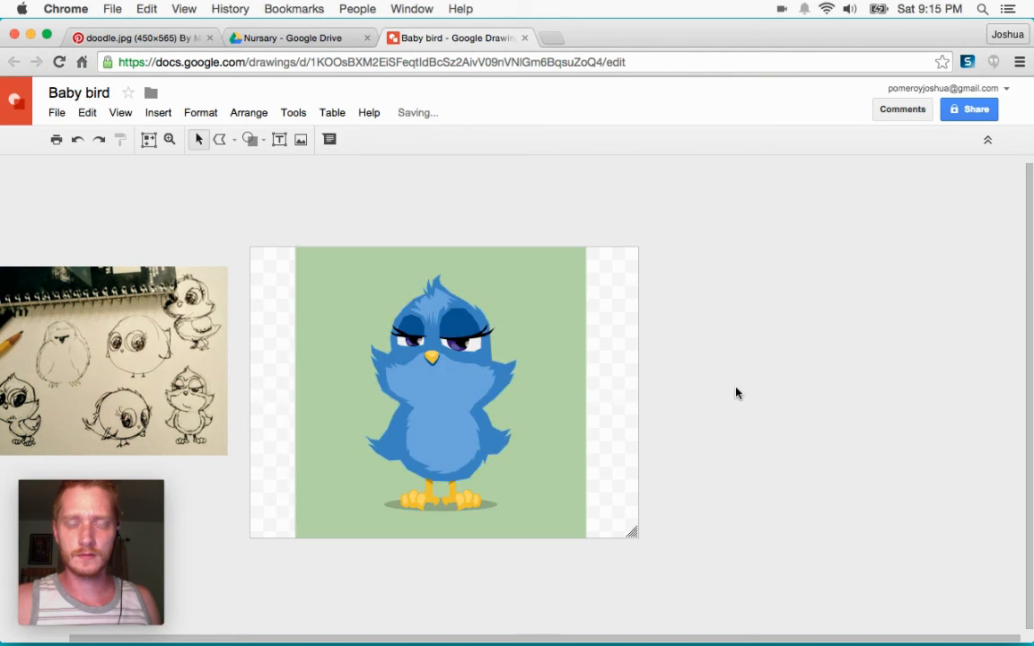
Step: Select all objects, including the sketch photo, and remove them from the drawing
scroll(732, 395, left, 3)
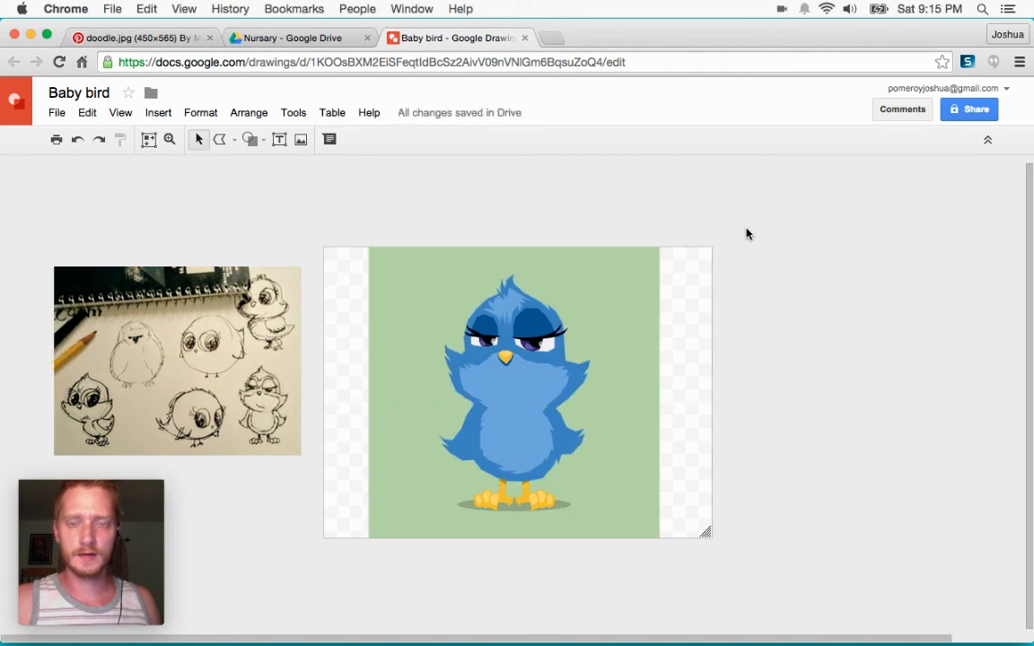
key(super+a)
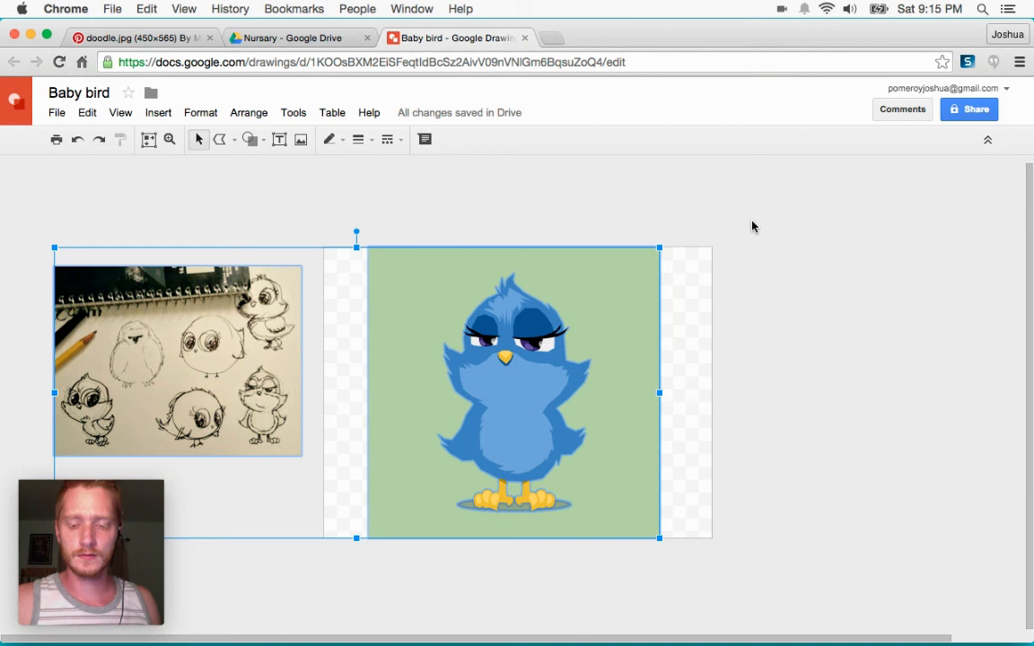
key(BackSpace)
Step: Set a custom page size of 10 × 10 inches and bring the removed objects back
click(56, 113)
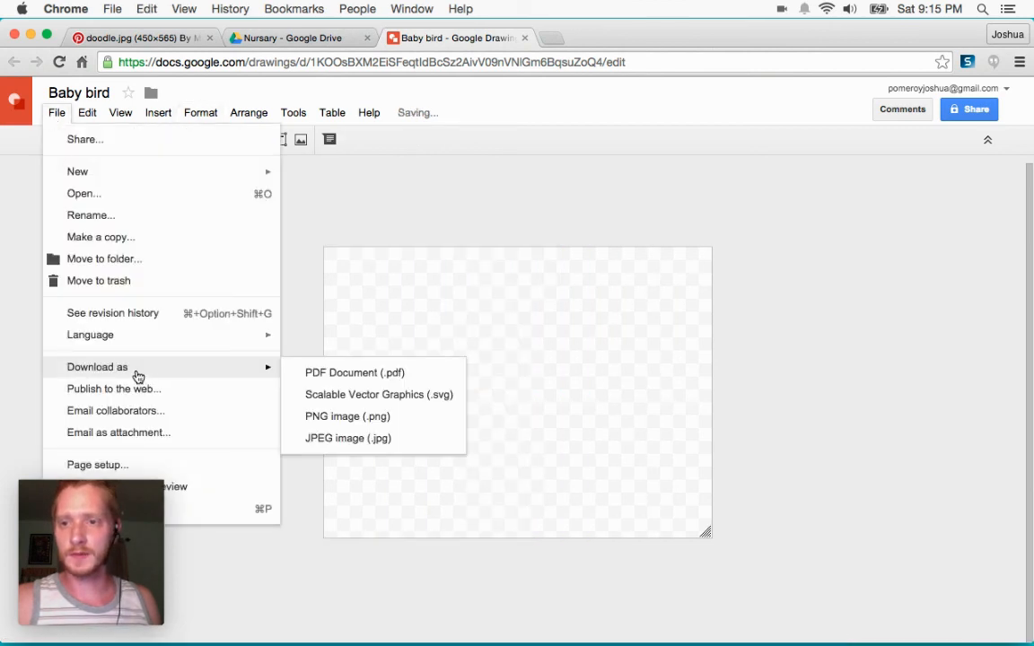
click(162, 470)
click(487, 363)
click(517, 430)
drag(537, 388, 518, 389)
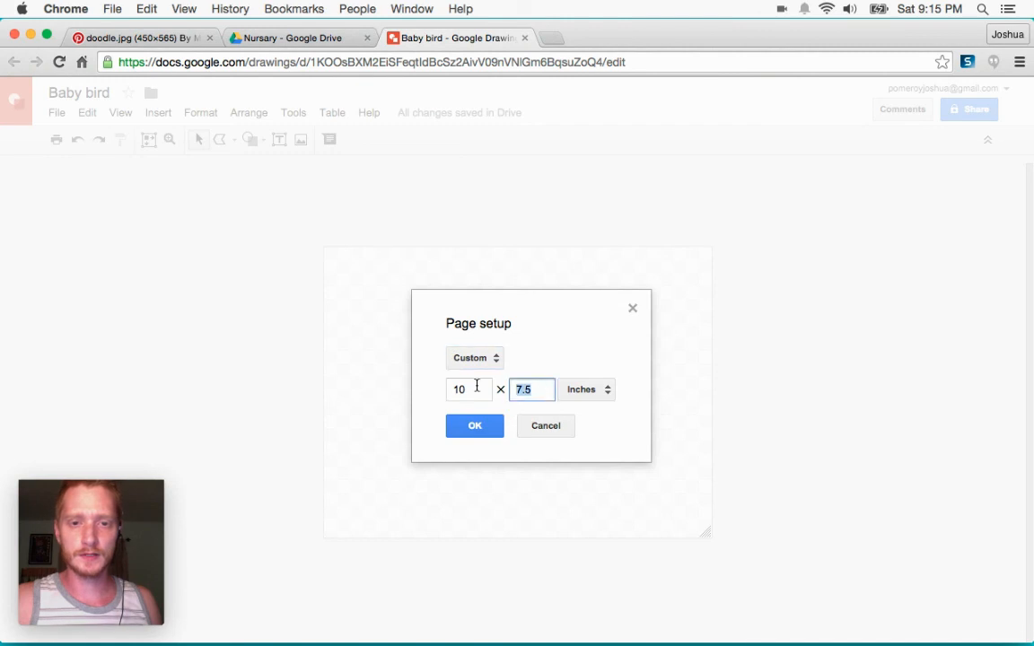
text(10)
click(475, 425)
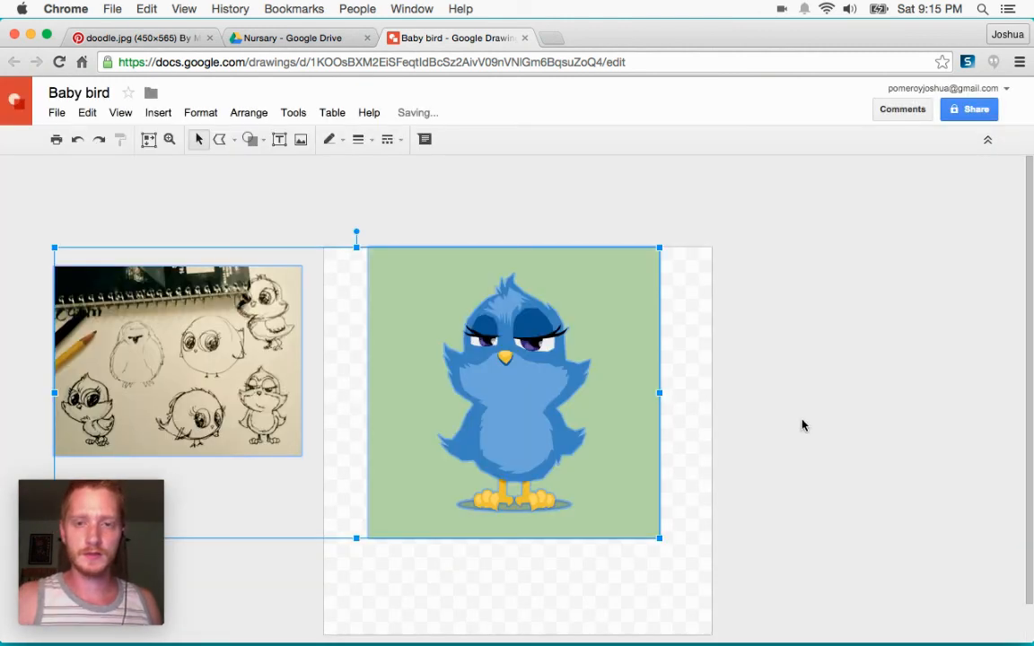
Step: Center the bird and its green background on the square page and enlarge them together to fill it
drag(618, 436, 620, 486)
key(super+z)
drag(789, 526, 432, 265)
drag(605, 346, 614, 397)
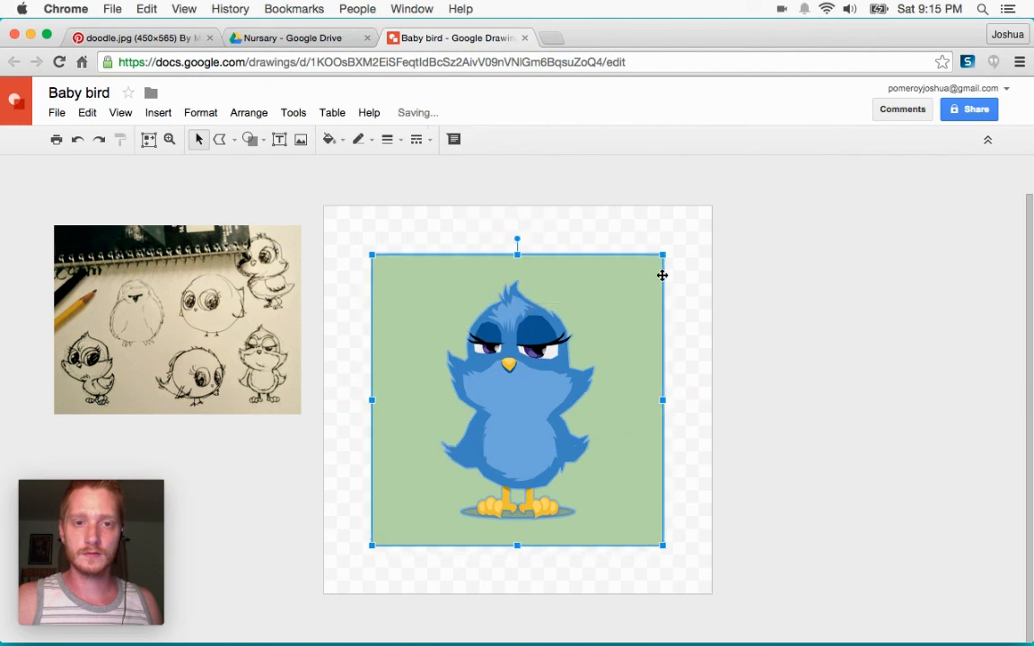
drag(663, 257, 711, 210)
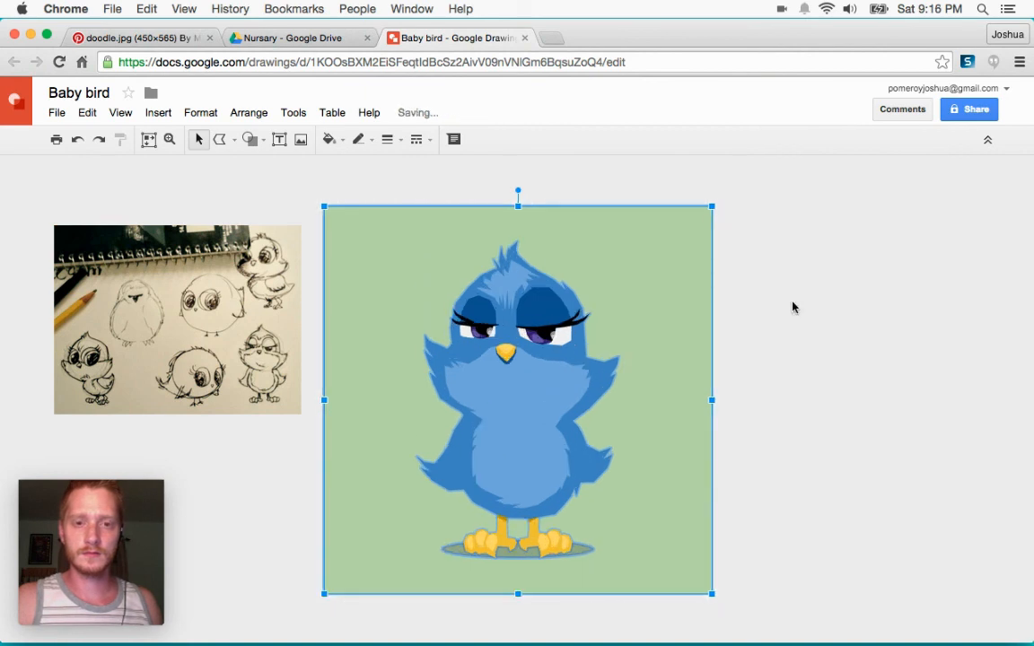
click(741, 328)
Step: Download the drawing as a PNG image
click(57, 113)
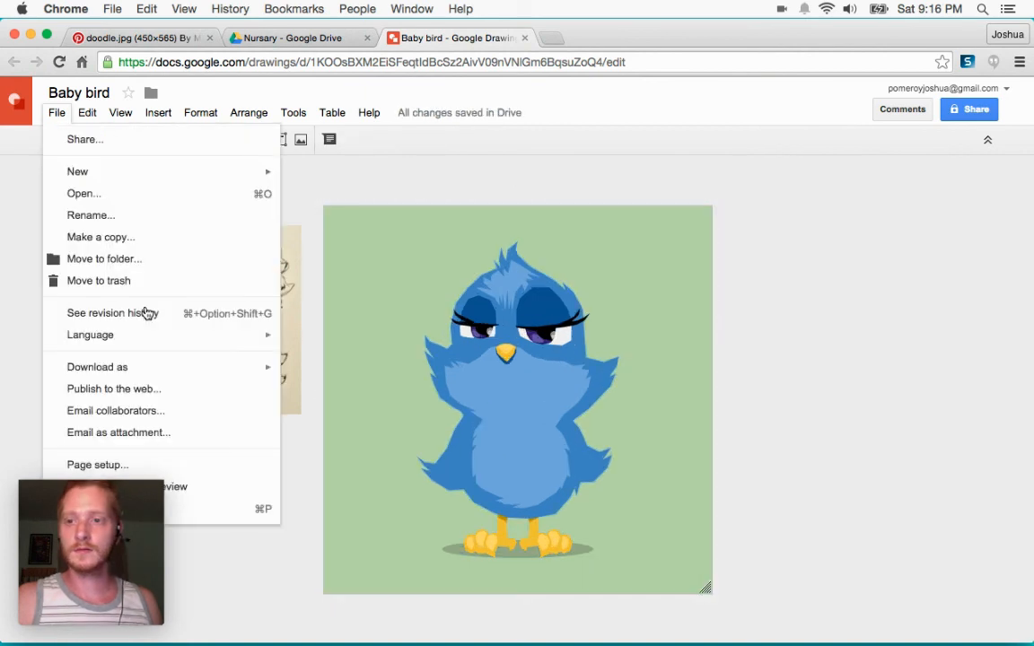
mouse_move(144, 368)
click(303, 397)
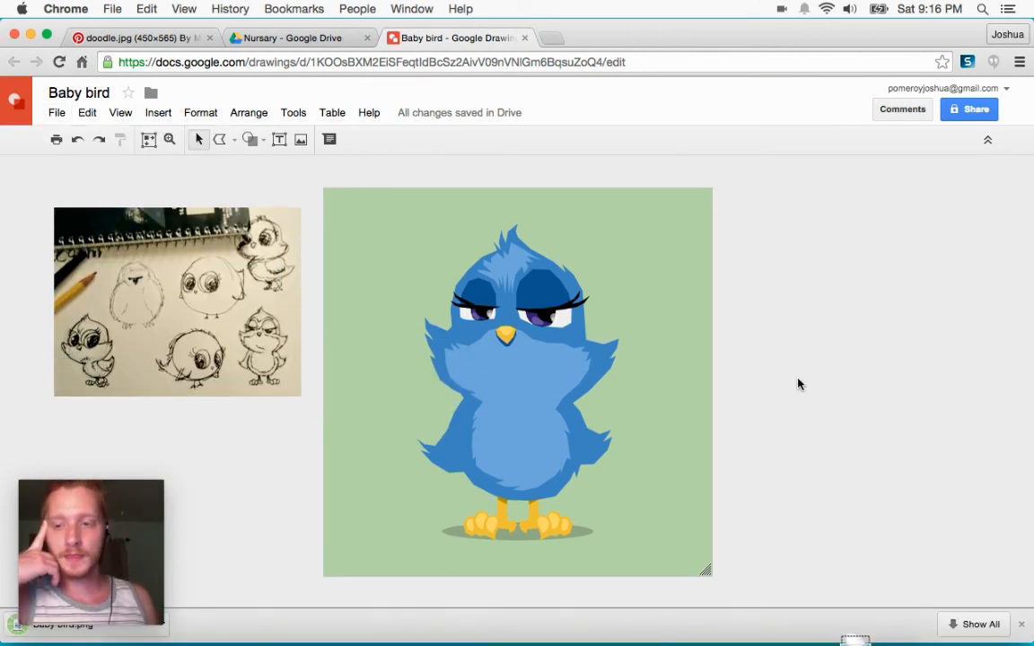
Step: Open the Downloads folder in Finder, preview Baby bird.png and return to the drawing in Chrome
mouse_move(644, 637)
click(853, 619)
click(891, 205)
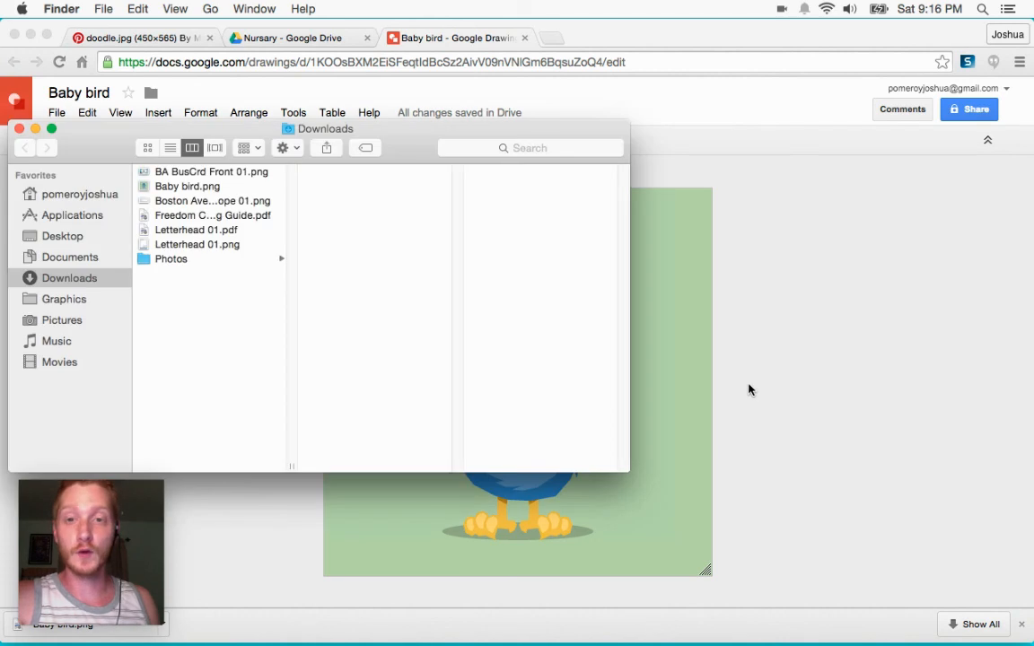
click(206, 188)
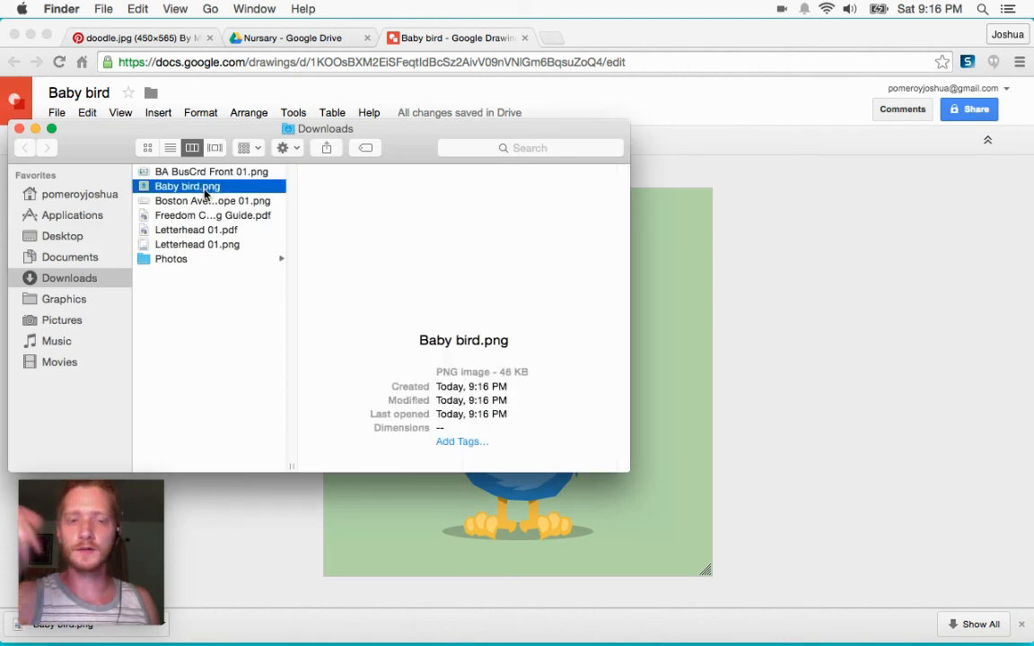
key(space)
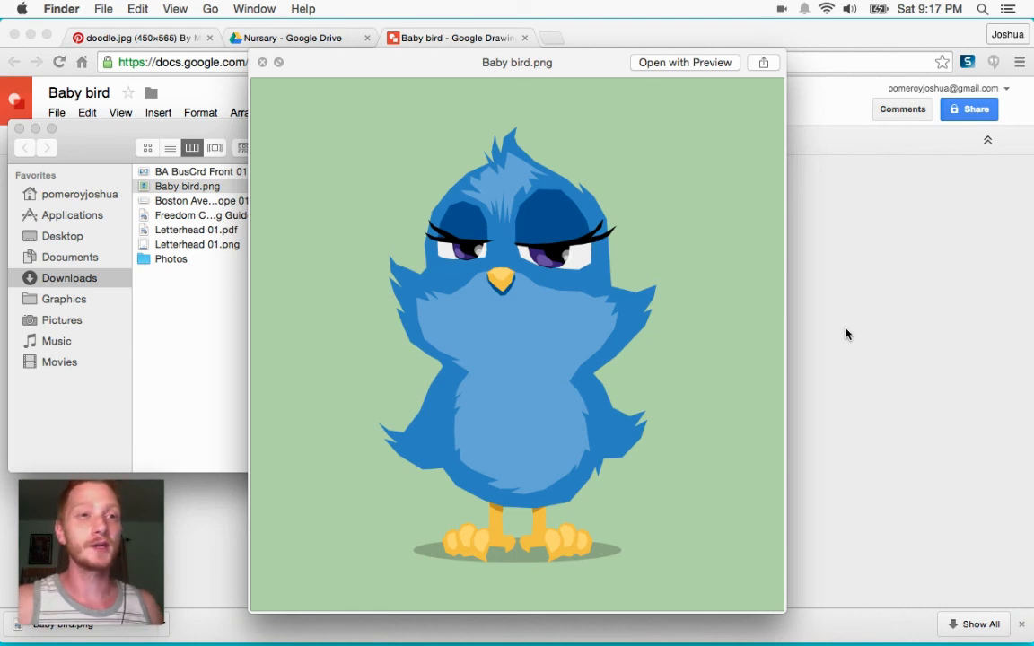
click(972, 65)
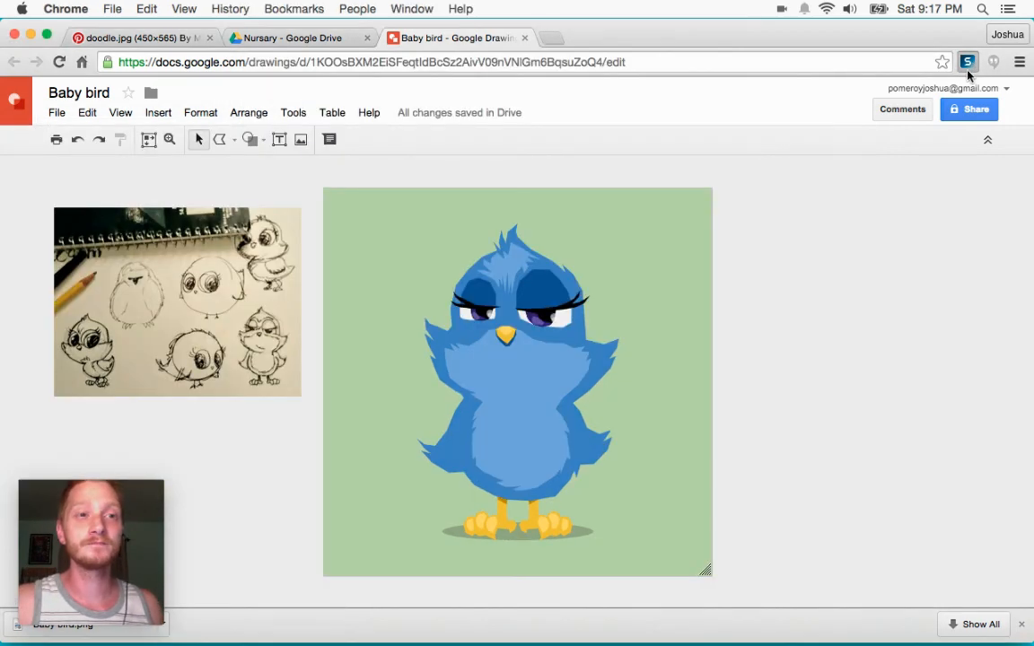